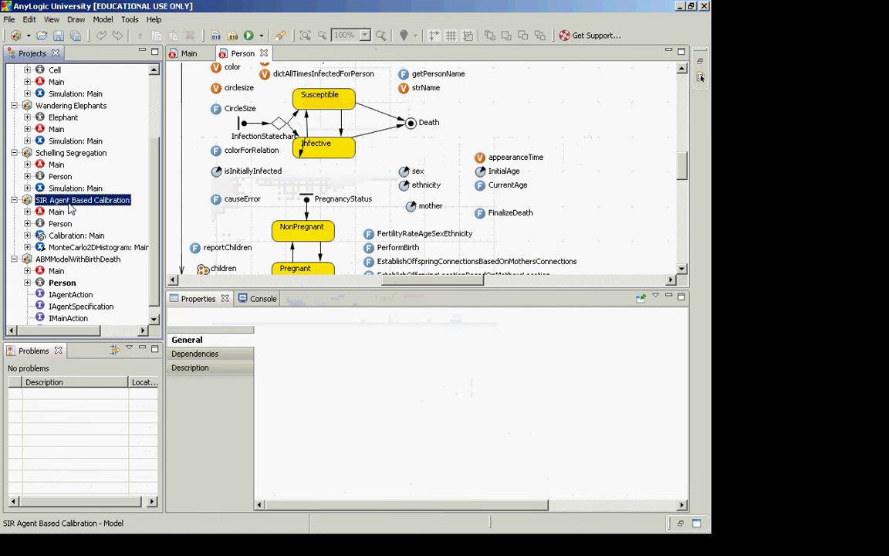
Close the SIR Agent Based Calibration model and reopen it from the sample models
right_click(69, 203)
click(95, 287)
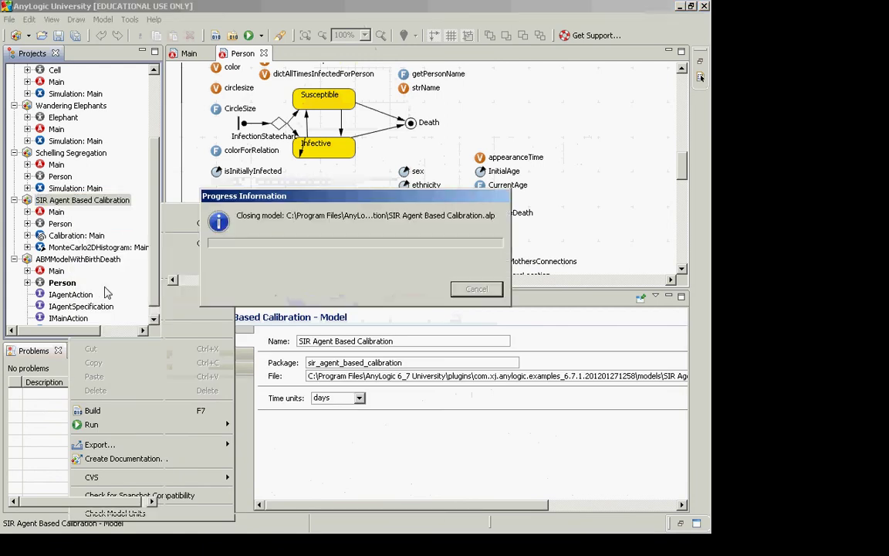
click(155, 19)
click(143, 66)
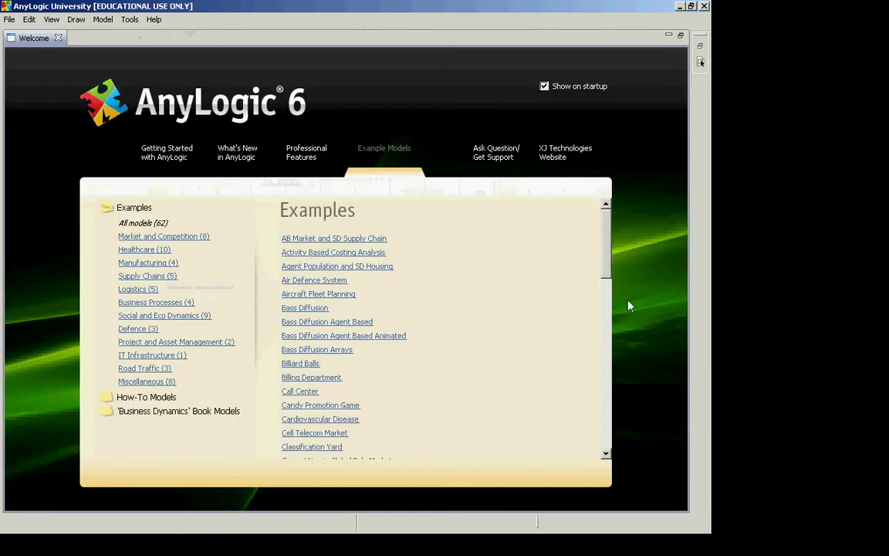
drag(608, 256, 609, 392)
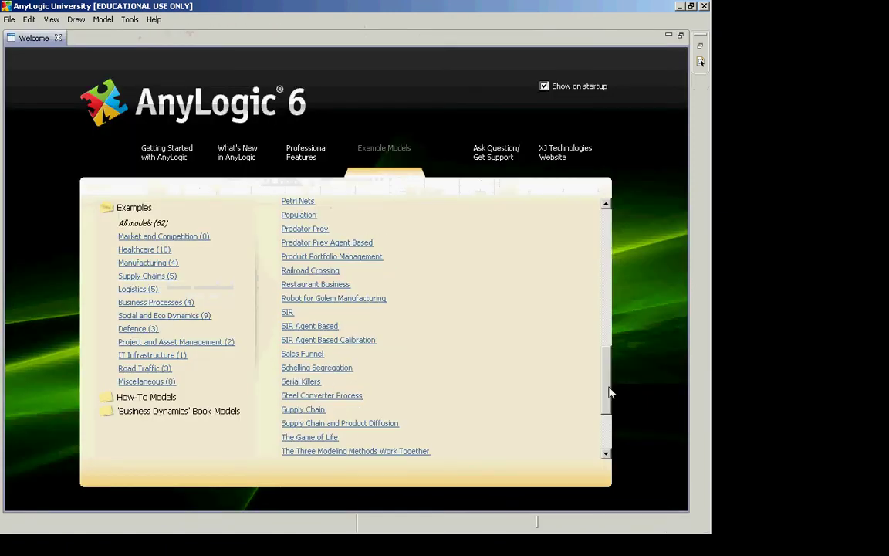
click(294, 340)
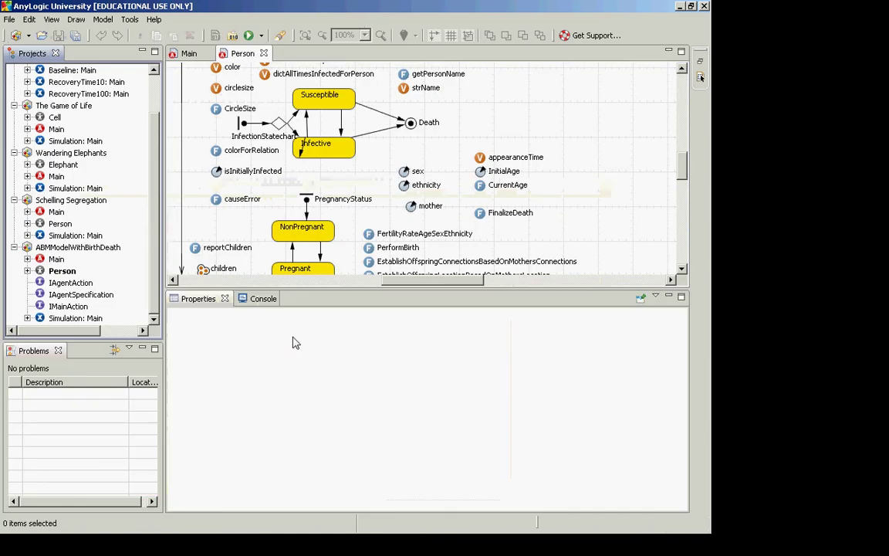
Switch to the PowerPoint slide show and review the slides on adding an experiment, saving the model and running it
key(alt+Tab)
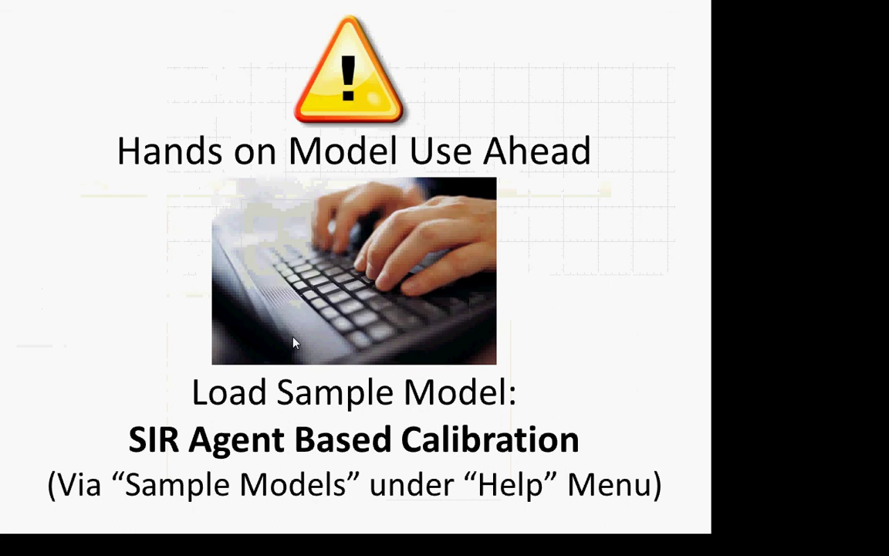
key(alt+Tab)
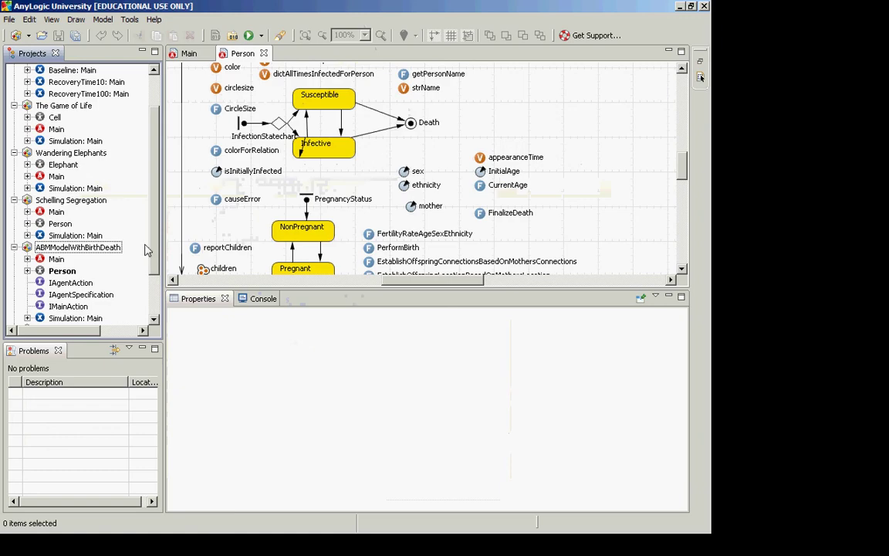
scroll(147, 249, down, 2)
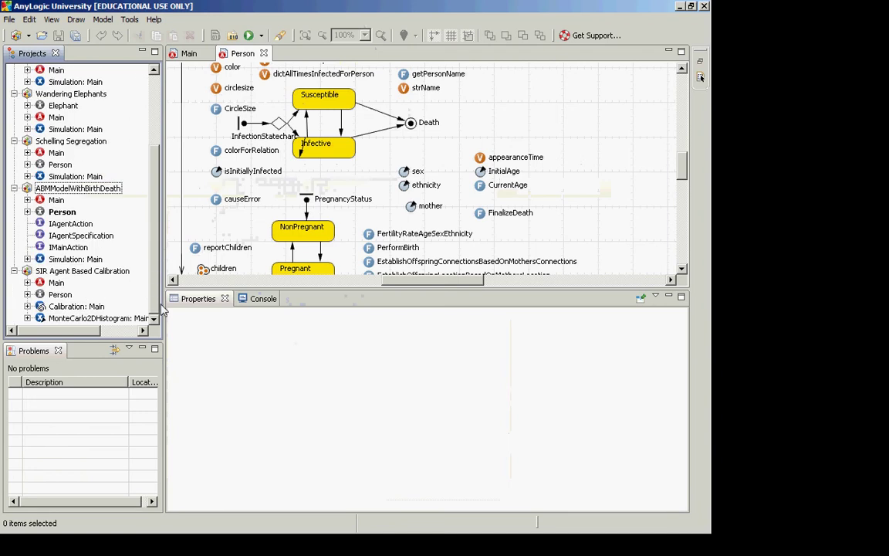
key(alt+Tab)
key(Right)
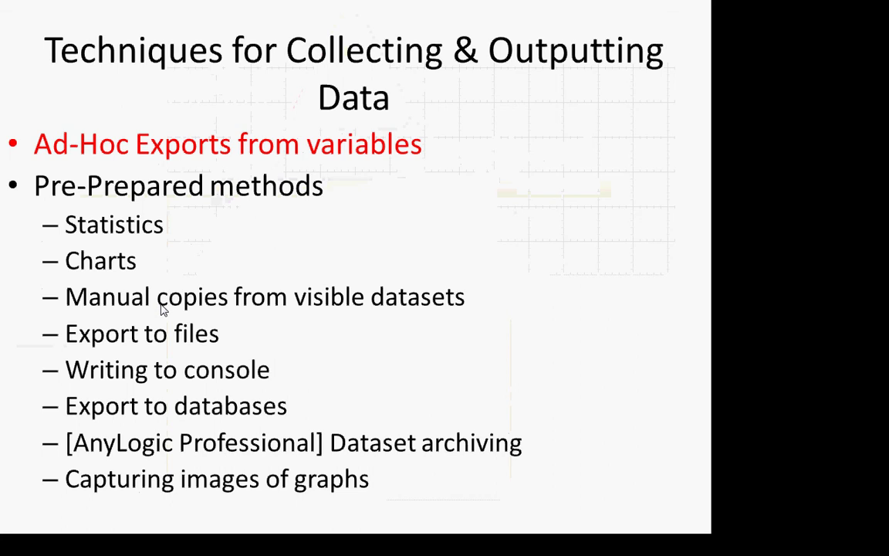
click(162, 309)
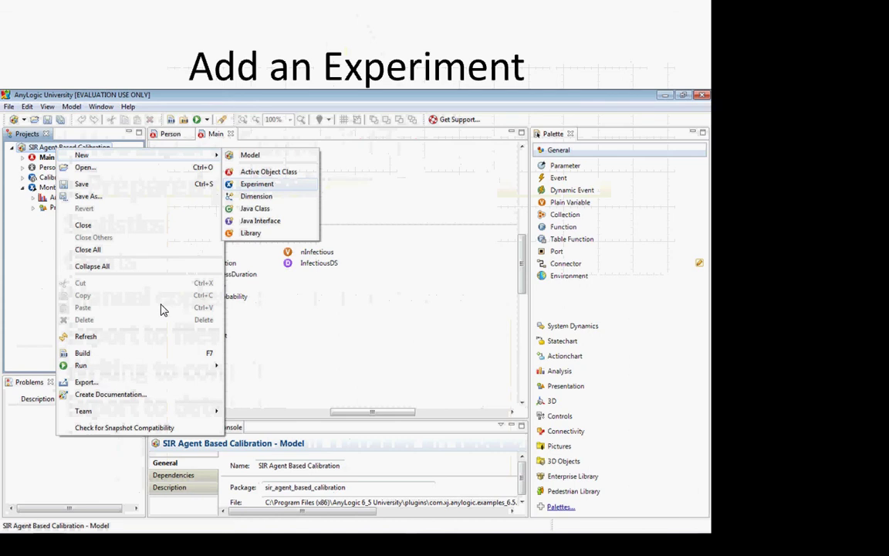
click(162, 308)
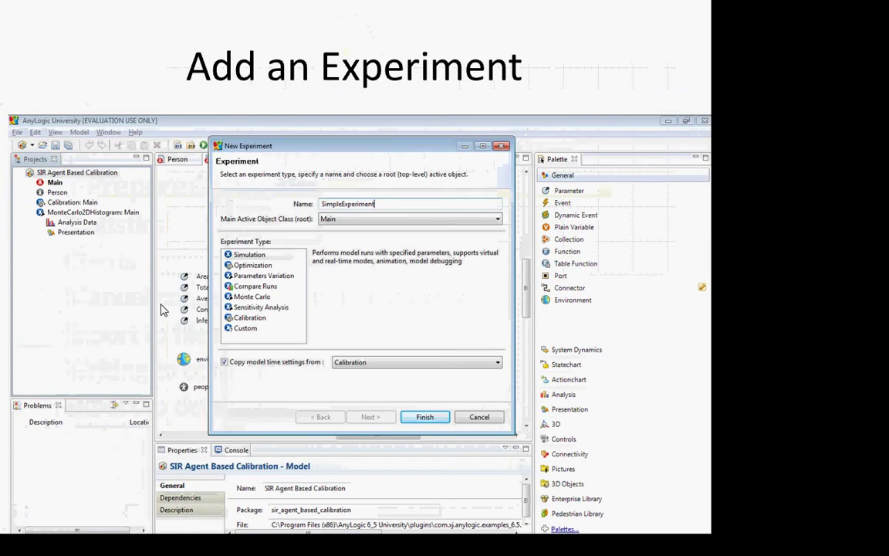
click(162, 308)
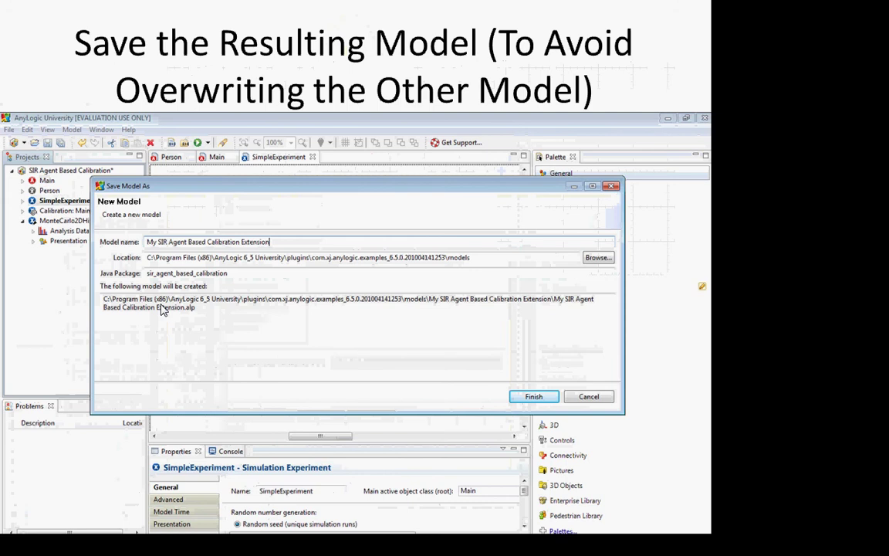
click(161, 309)
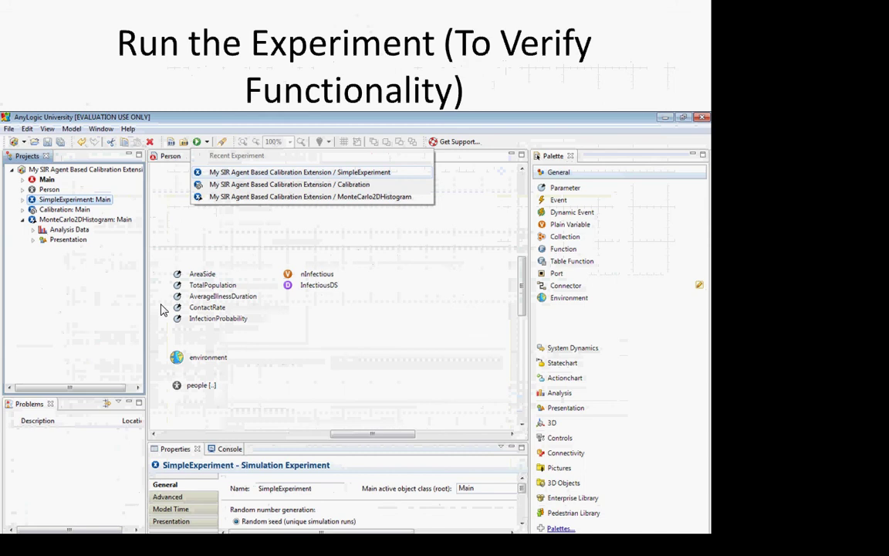
click(163, 309)
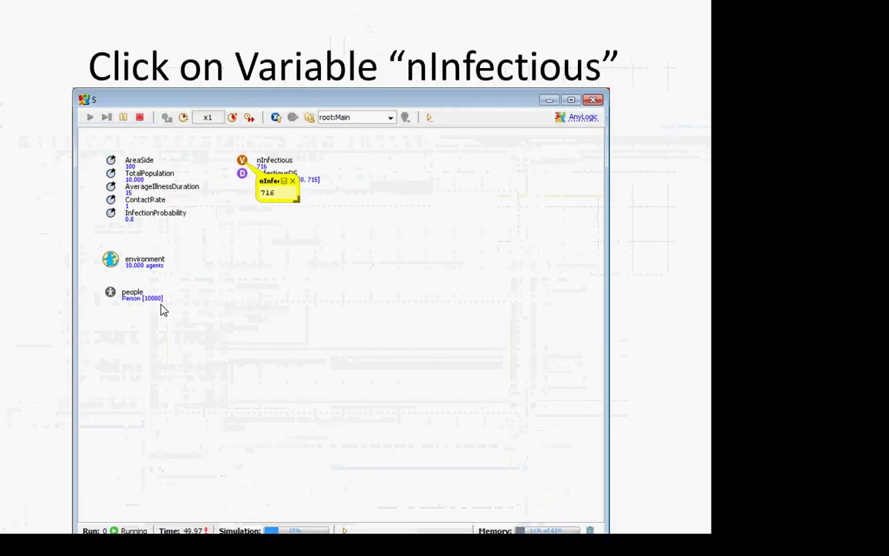
click(162, 309)
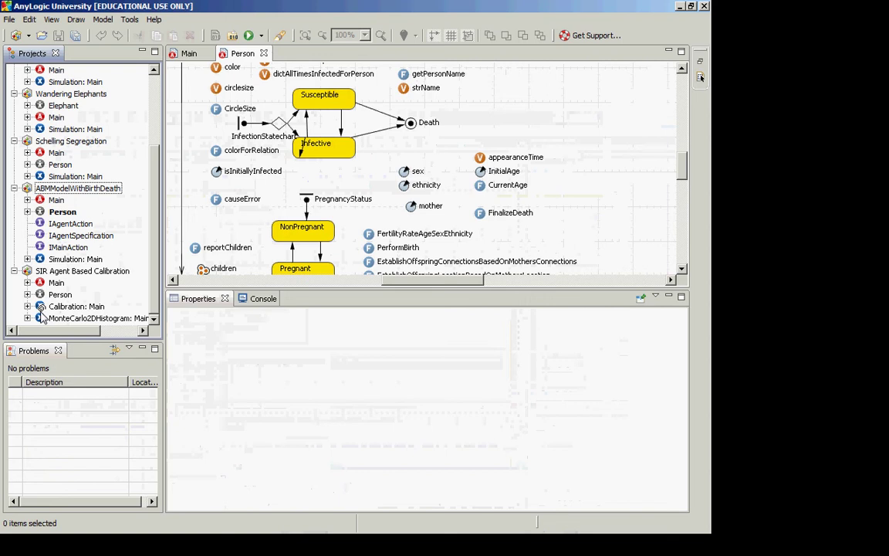
Start a new Simulation experiment in the SIR Agent Based Calibration model and name it SimpleExperiment
right_click(56, 273)
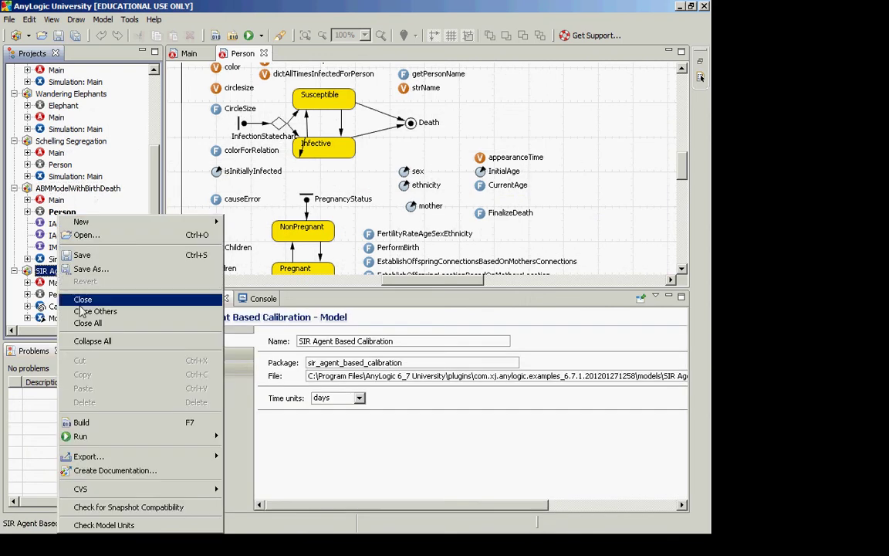
mouse_move(116, 224)
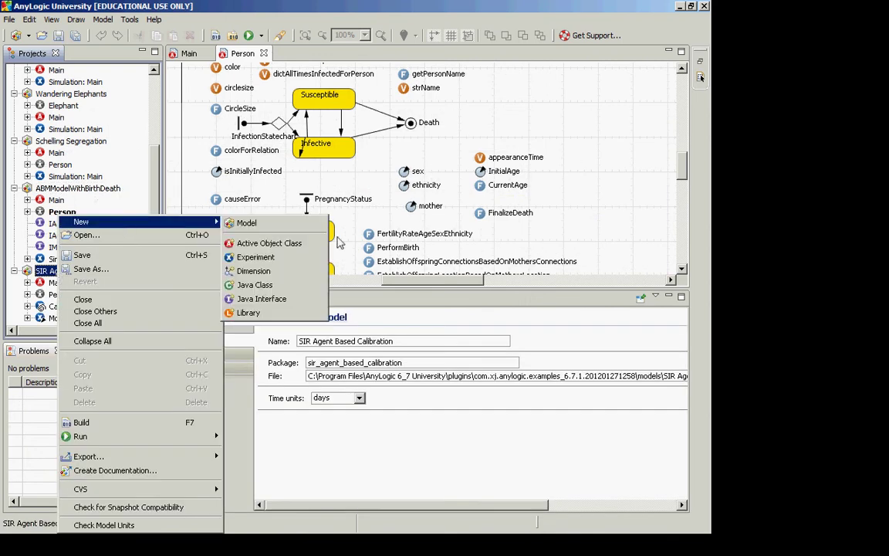
click(321, 261)
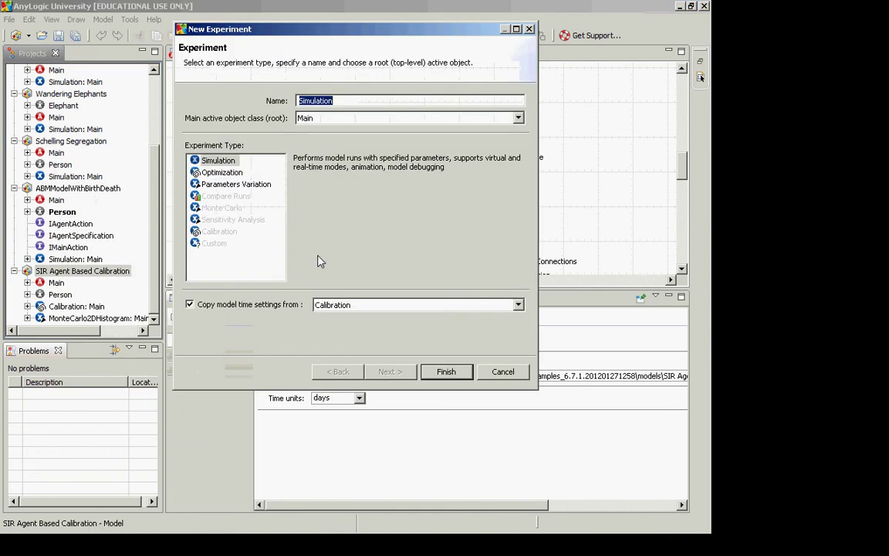
text(Pimp)
key(BackSpace)
key(BackSpace)
key(BackSpace)
key(BackSpace)
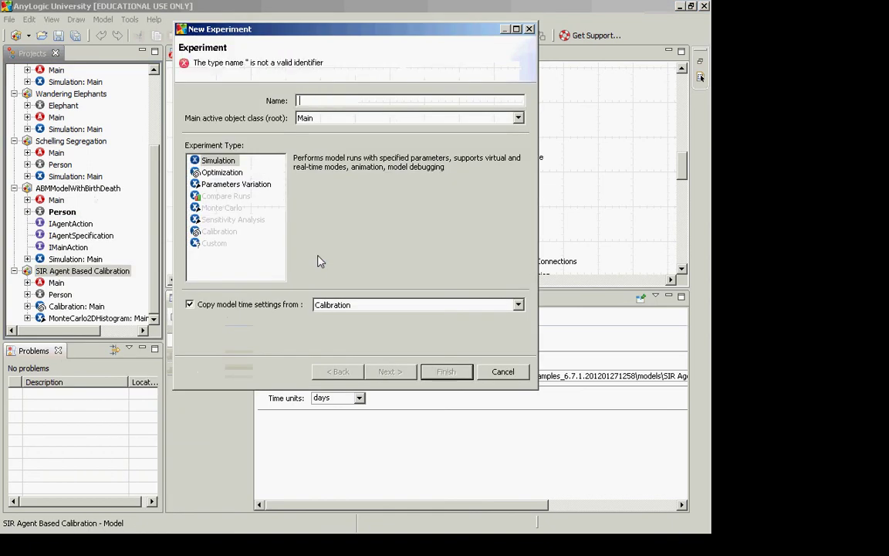
text(Simple)
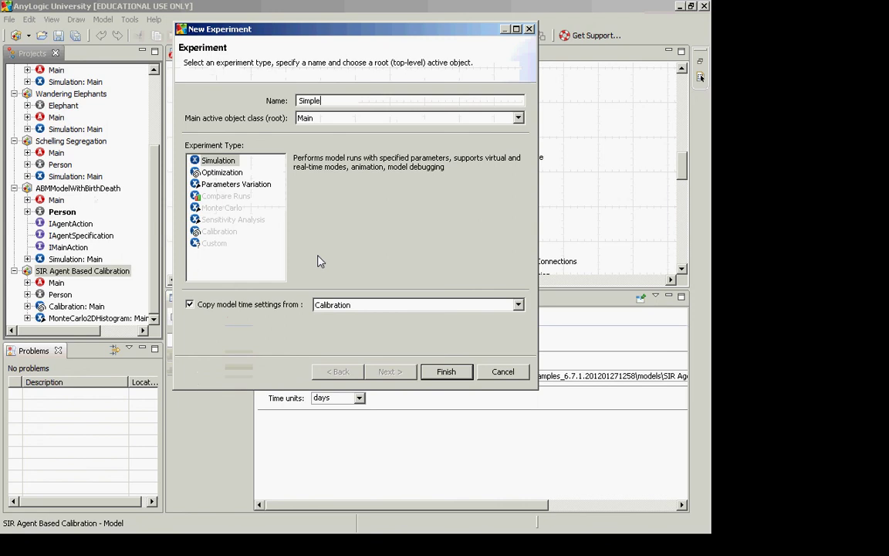
text(Exp)
key(BackSpace)
key(BackSpace)
text(xperiment)
Copy the model time settings from Calibration and finish creating the experiment
click(348, 305)
click(410, 315)
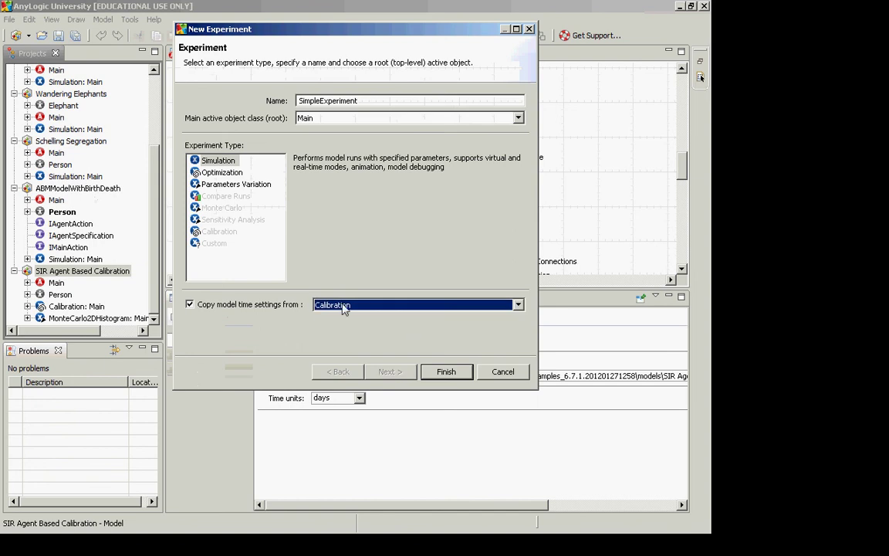
click(446, 375)
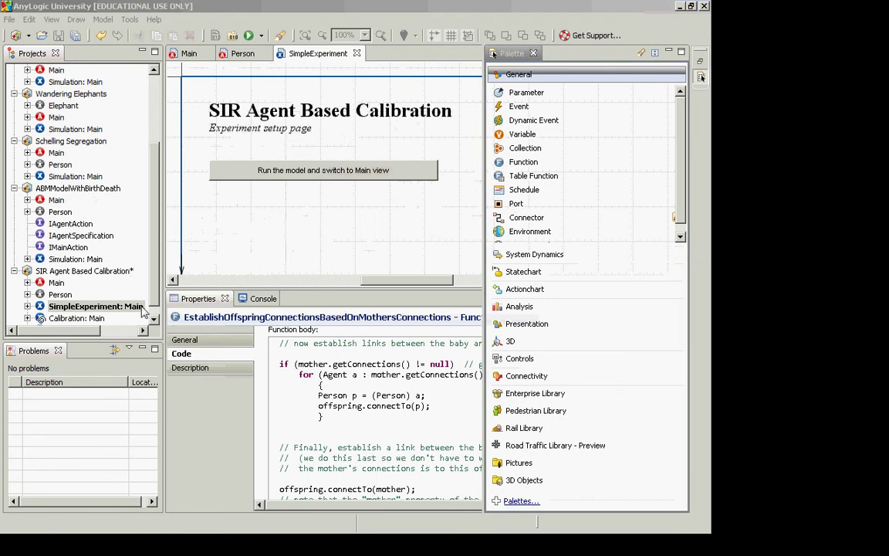
Switch to the PowerPoint slide show and read the slides on saving the model and running the experiment
key(alt+Tab)
key(alt+Tab)
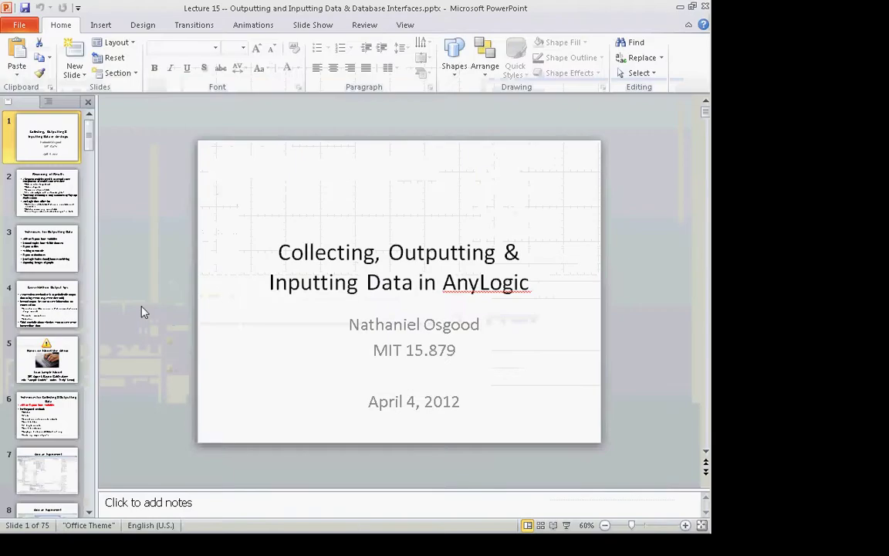
key(alt+Tab)
key(Right)
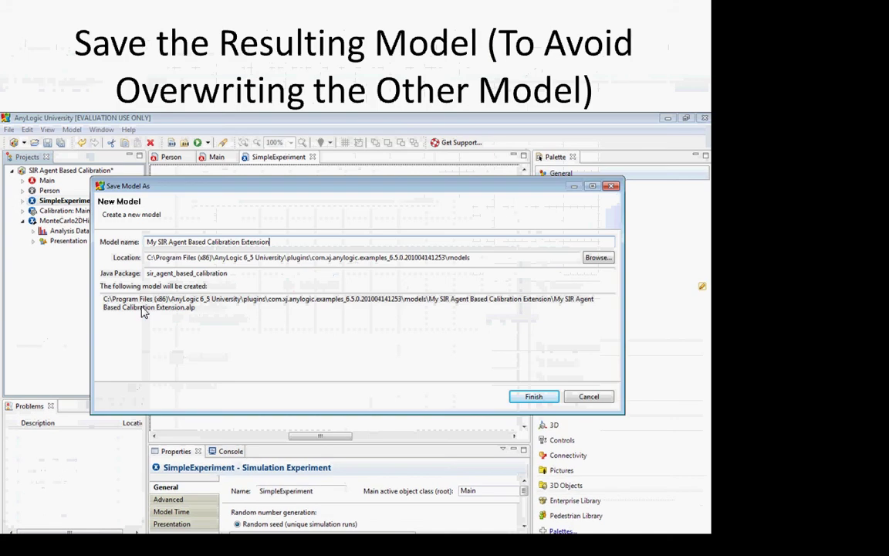
key(Right)
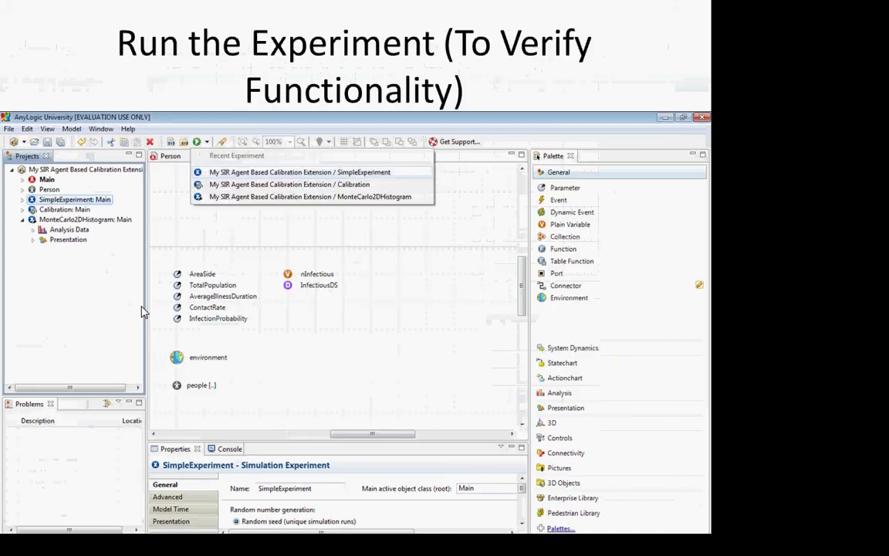
Switch back to AnyLogic and try to save all open models
key(alt+Tab)
key(alt+Tab)
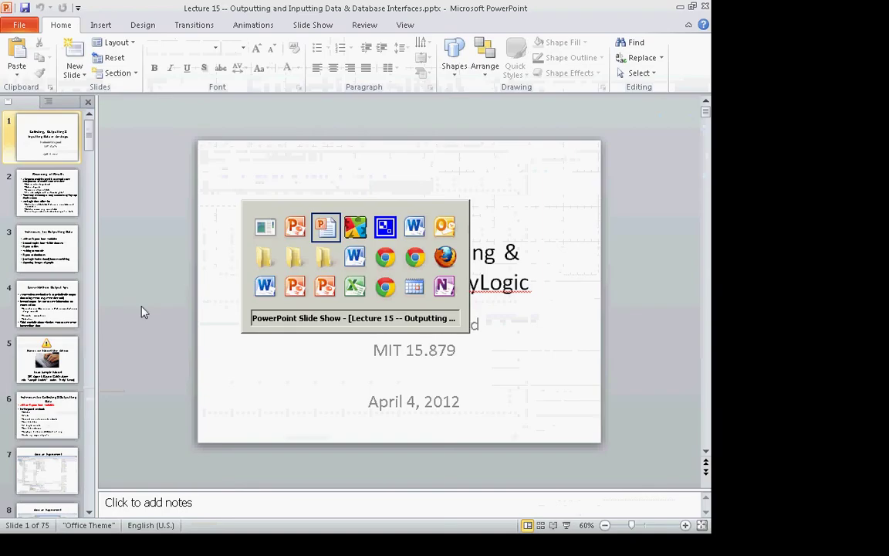
key(alt+Tab)
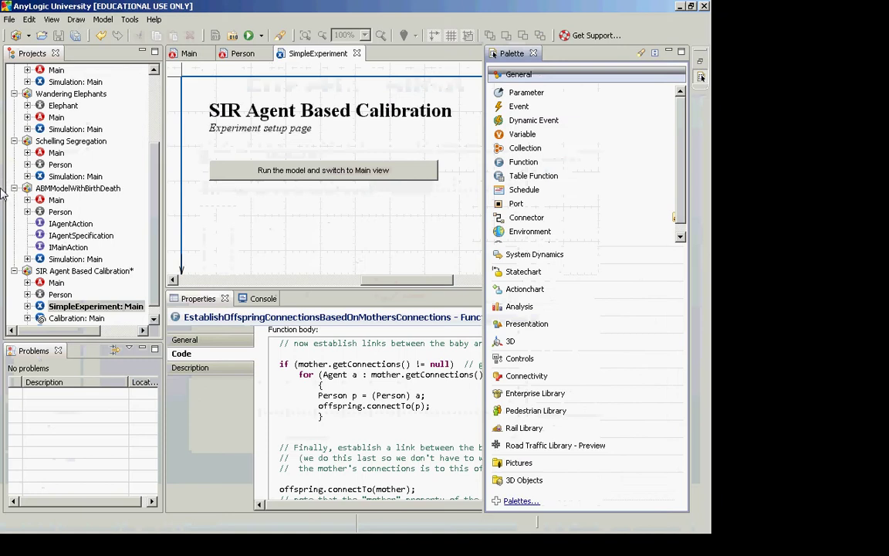
click(10, 19)
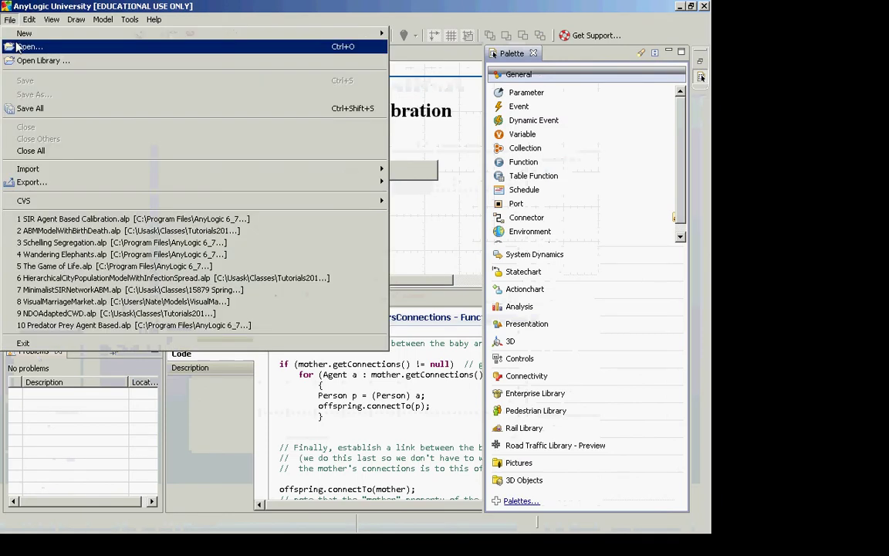
click(61, 109)
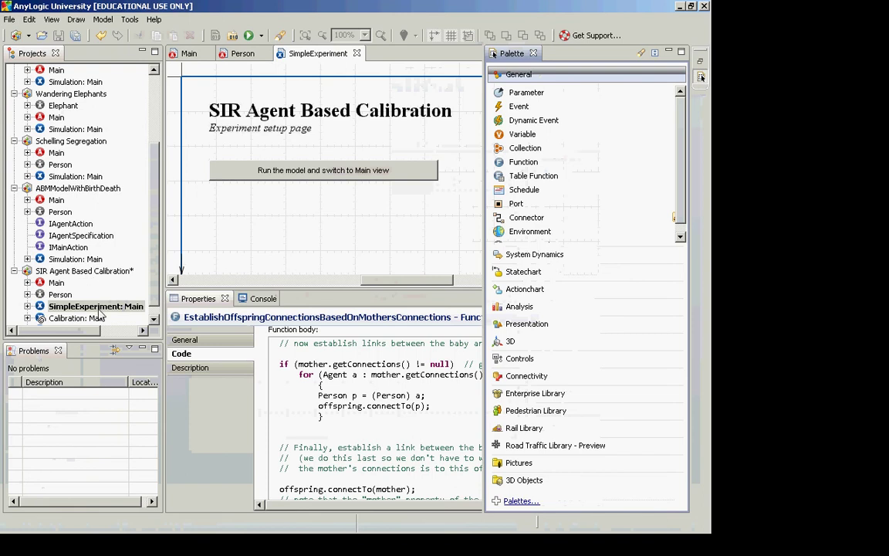
Return to the PowerPoint slide show and examine the slides on running the experiment and inspecting the nInfectious variable
key(alt+Tab)
key(alt+Tab)
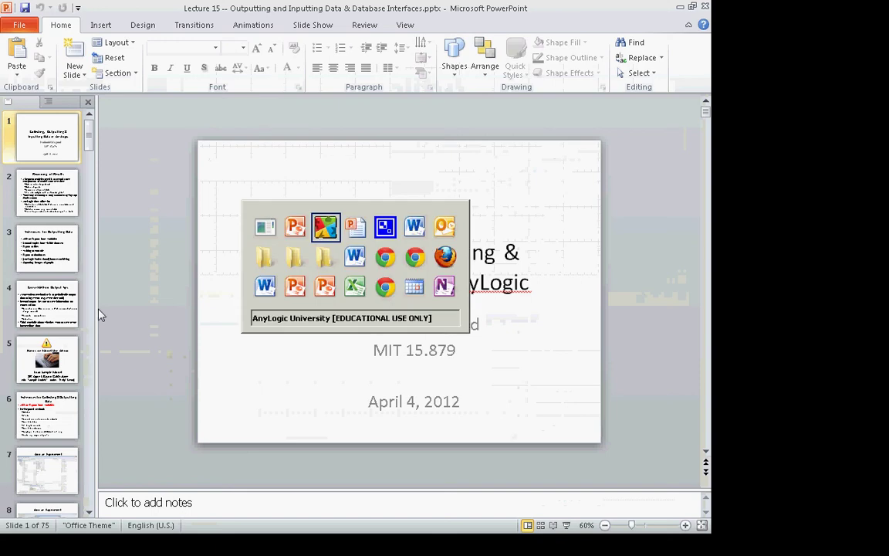
key(alt+Tab)
key(alt+shift+Tab)
key(alt+Tab)
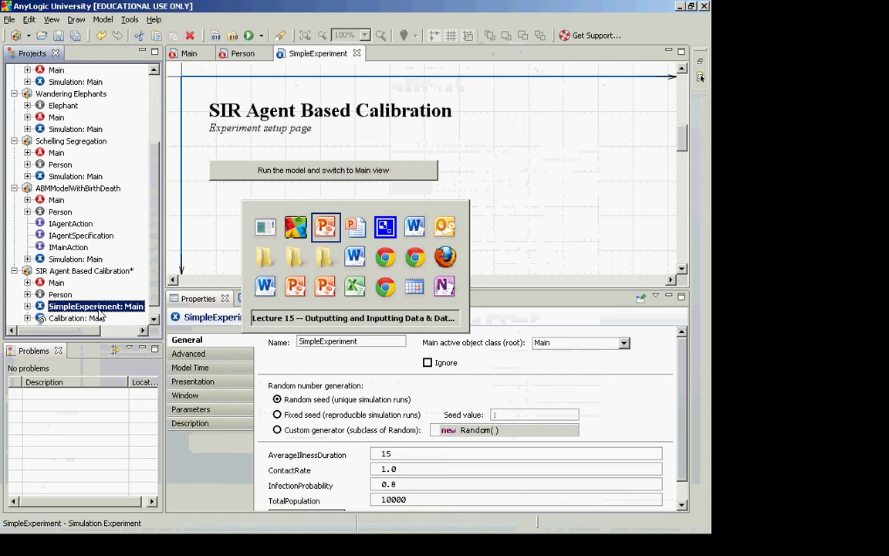
key(alt+Tab)
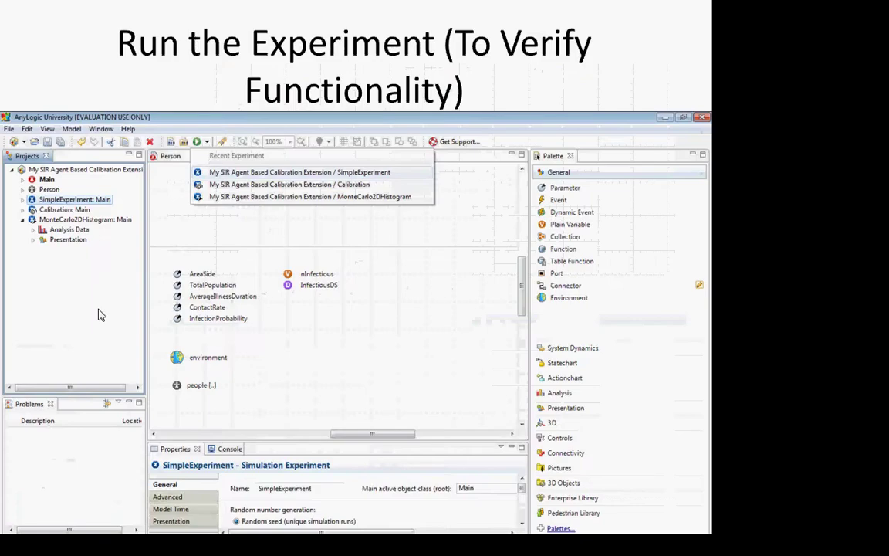
key(Right)
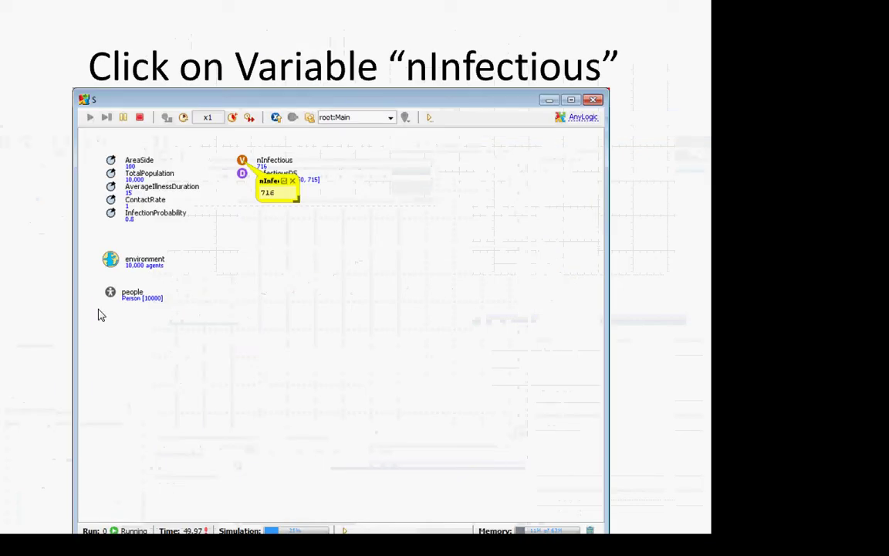
key(Right)
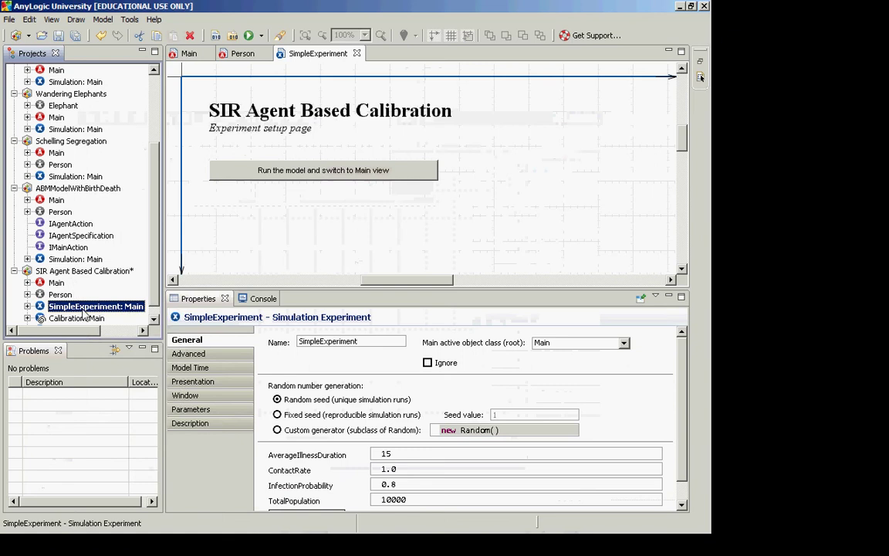
Run SimpleExperiment from the SIR Agent Based Calibration model and start the simulation in the Main view
right_click(83, 315)
click(119, 459)
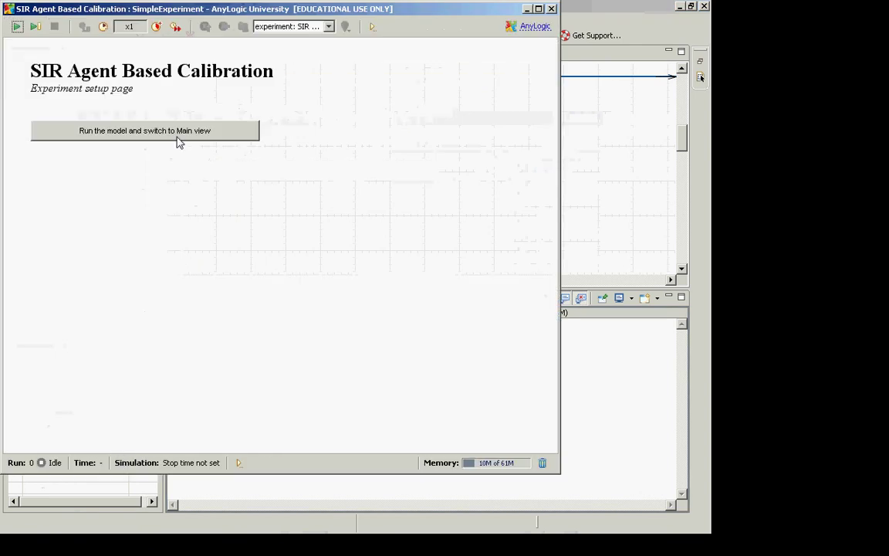
click(182, 132)
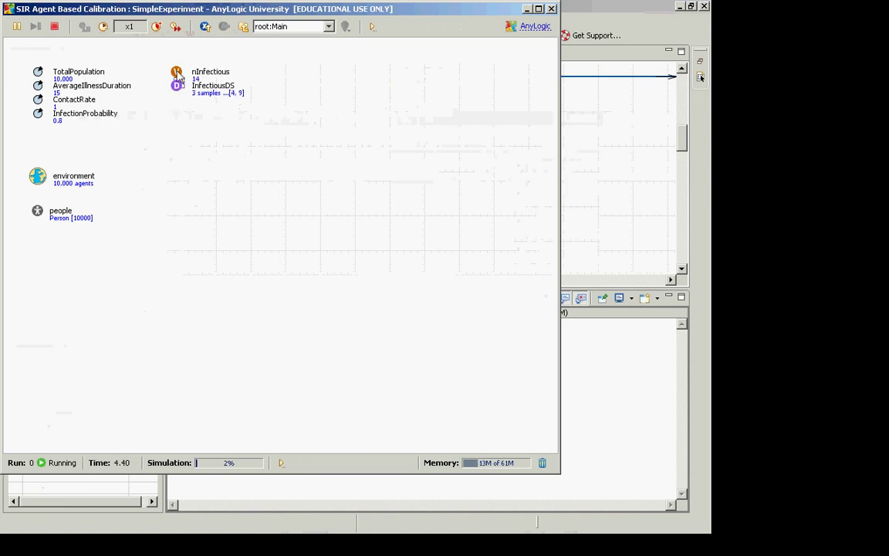
Open the inspection window of the nInfectious variable in the running simulation and pause the run
click(176, 75)
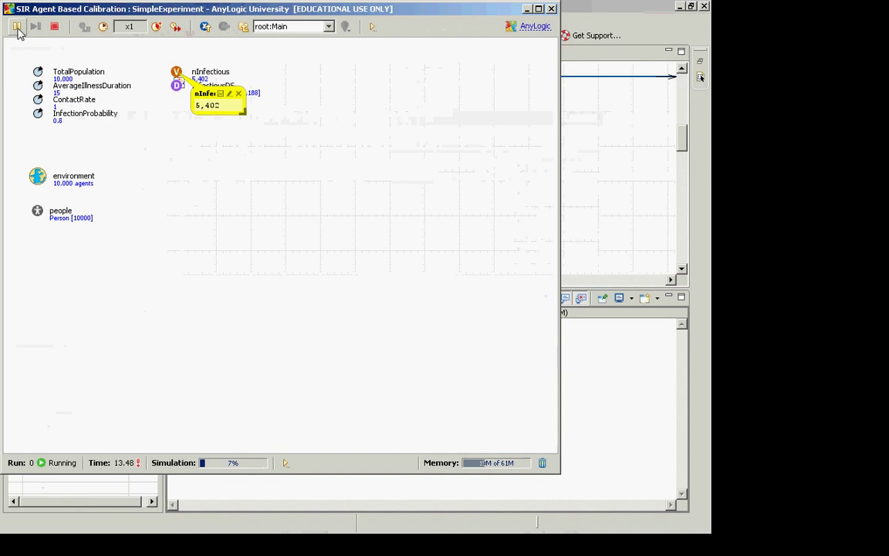
click(16, 28)
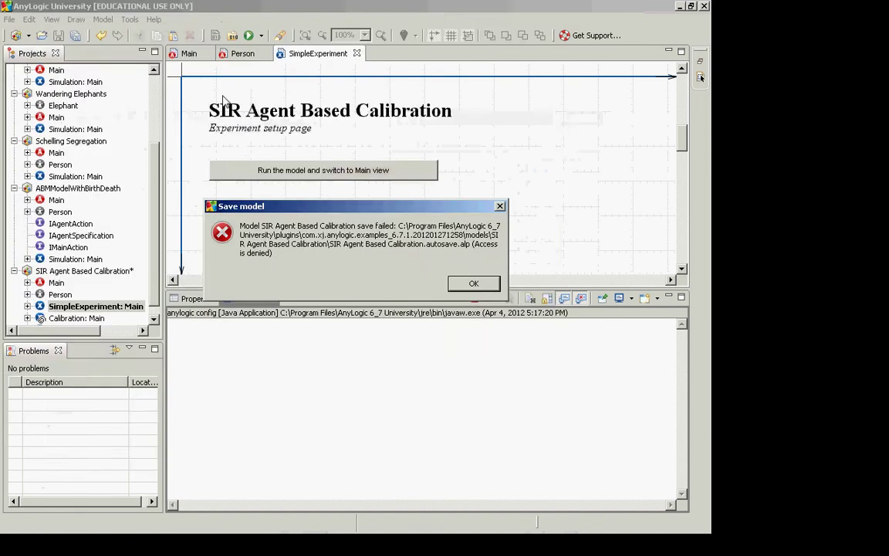
Switch to the PowerPoint slide on graphing a variable, read it, and return to the AnyLogic simulation window
key(alt+Tab)
key(alt+Tab)
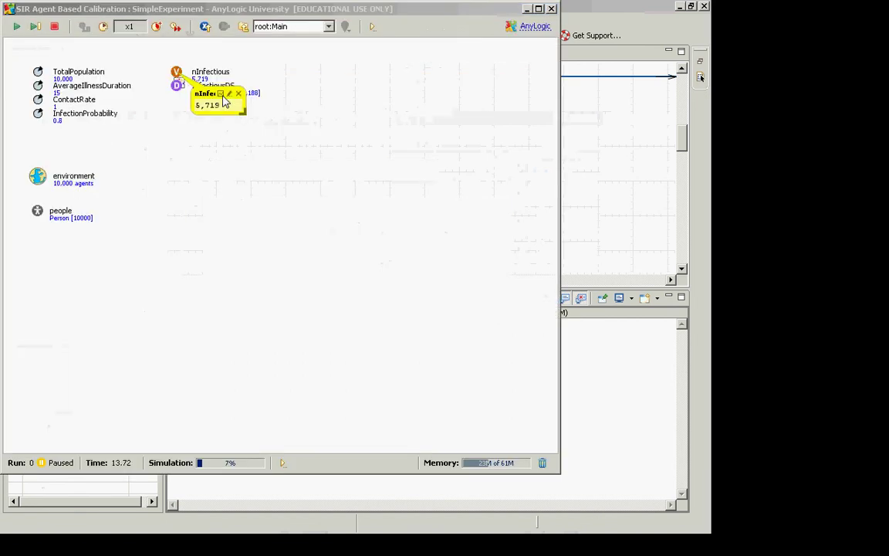
key(alt+Tab)
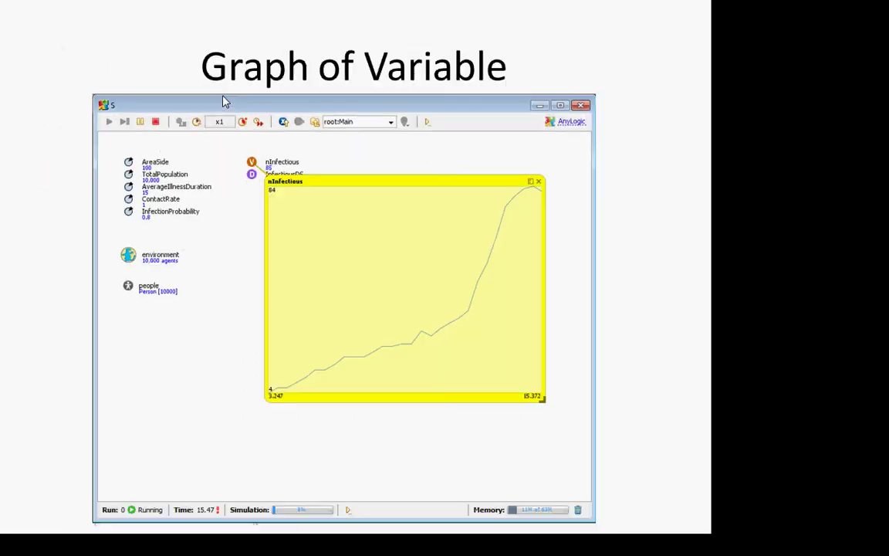
key(alt+Tab)
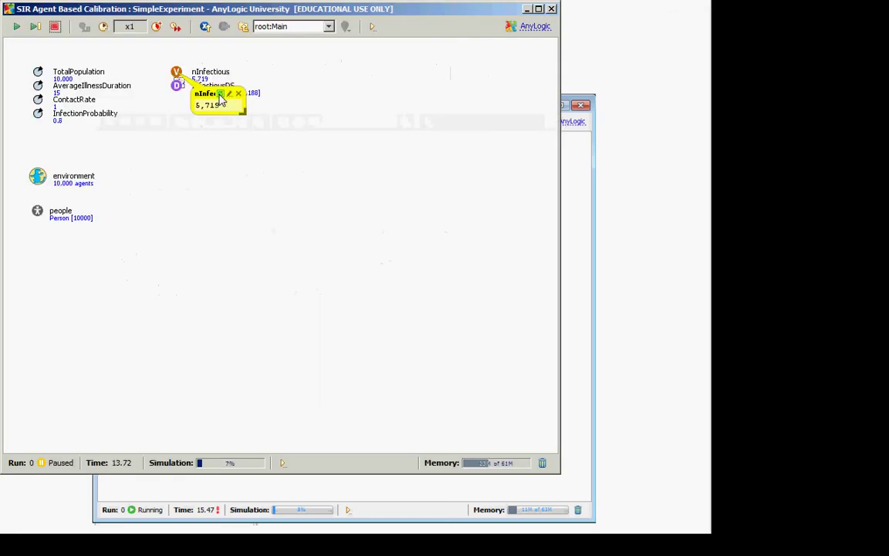
Enlarge the nInfectious inspection window, resume the simulation and show the variable as a plot
click(219, 93)
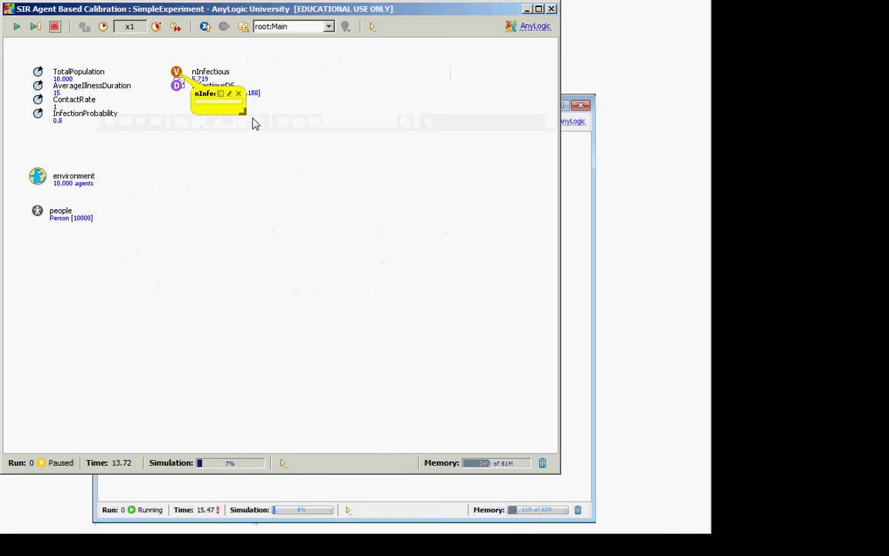
drag(242, 112, 488, 386)
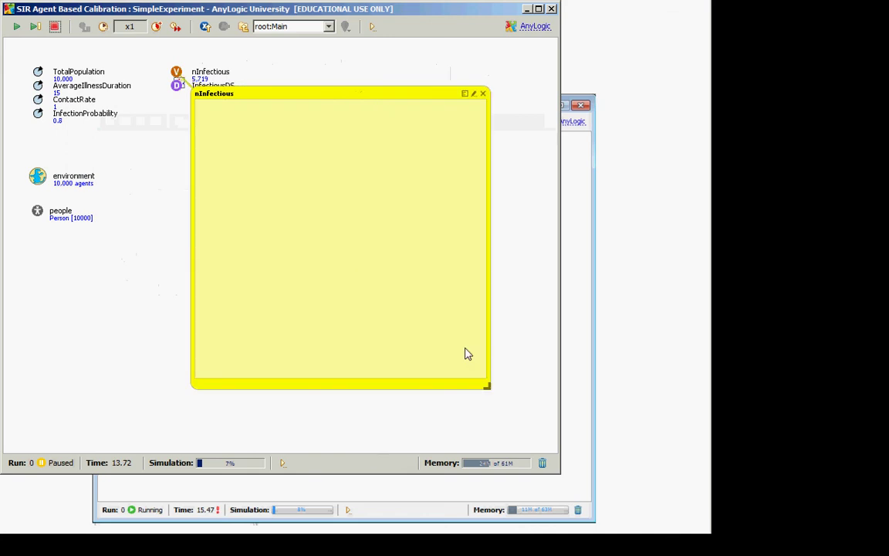
click(466, 94)
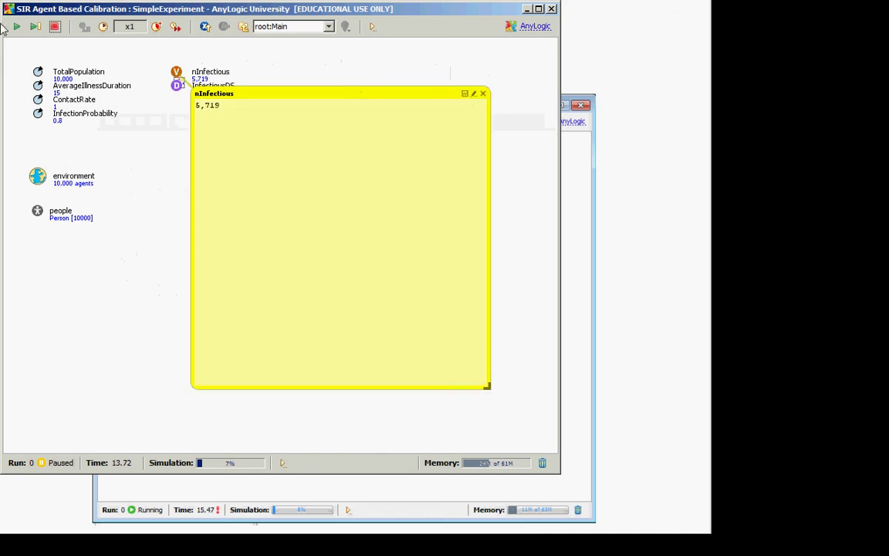
click(17, 26)
click(465, 93)
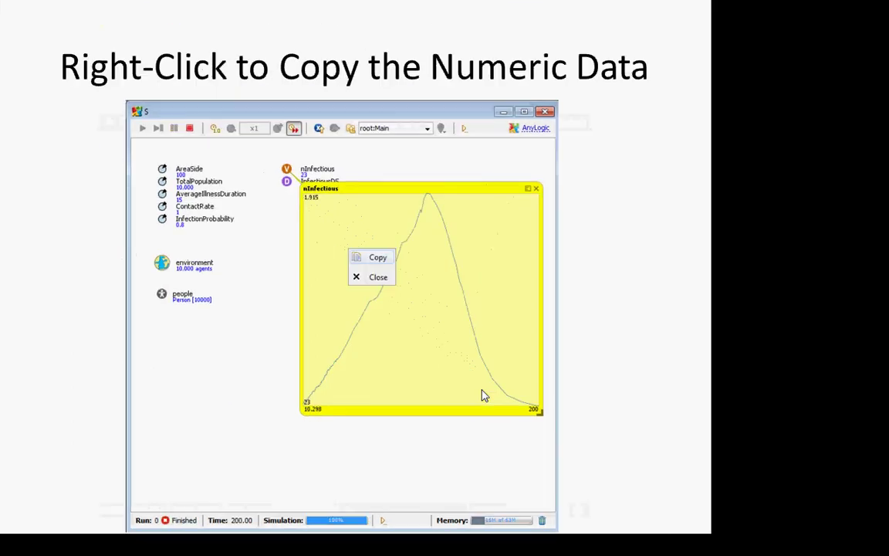
Return to the AnyLogic simulation from the slides, copy the nInfectious plot's data and pause the run
key(alt+Tab)
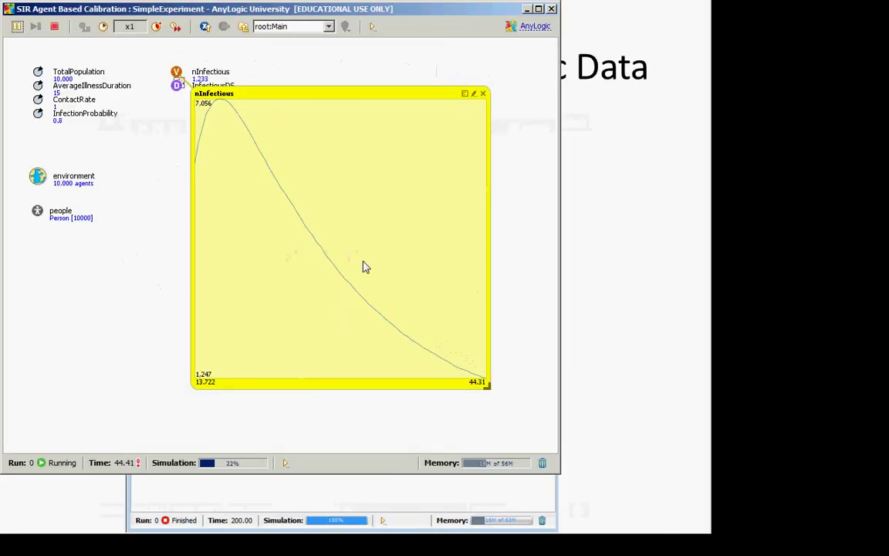
right_click(224, 146)
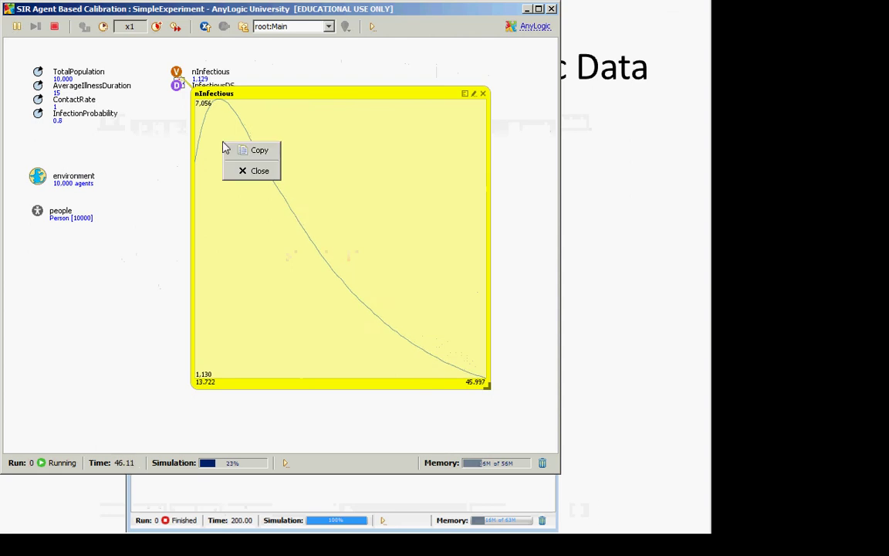
click(241, 151)
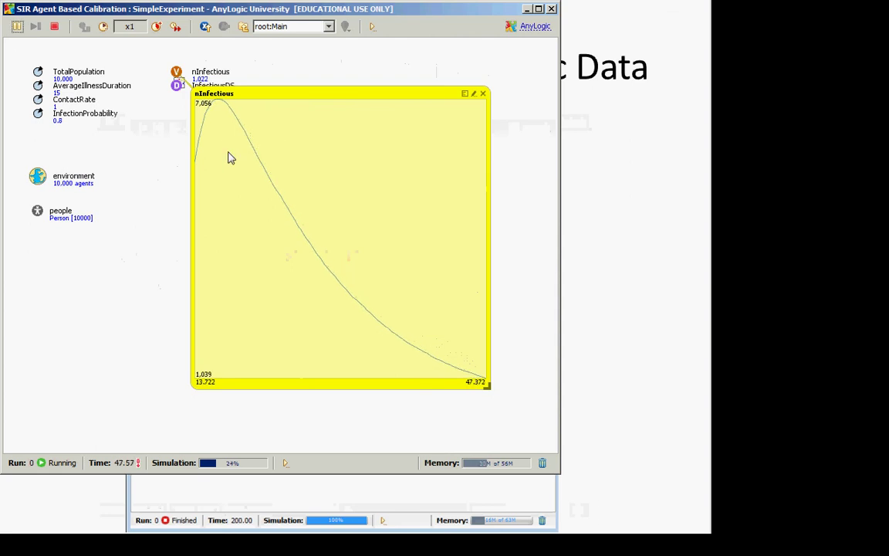
click(16, 27)
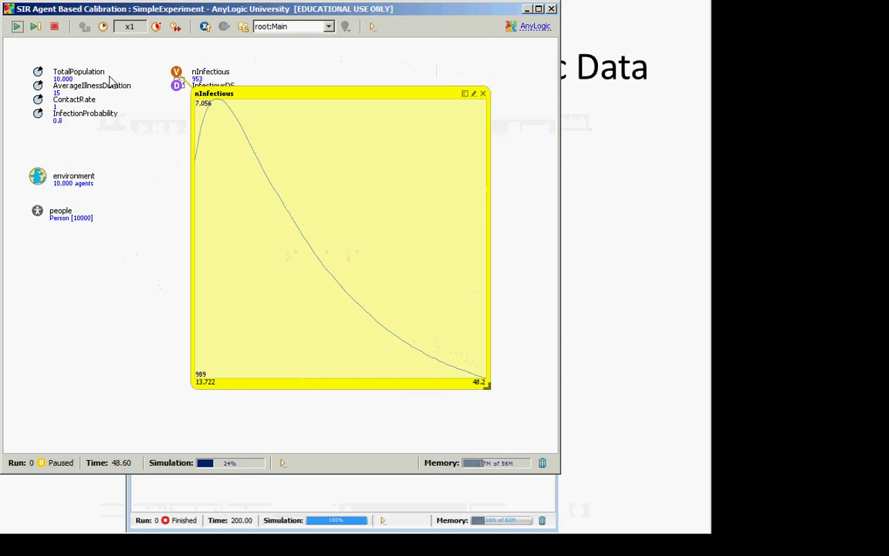
Launch Microsoft Excel 2010 with a blank workbook
key(super)
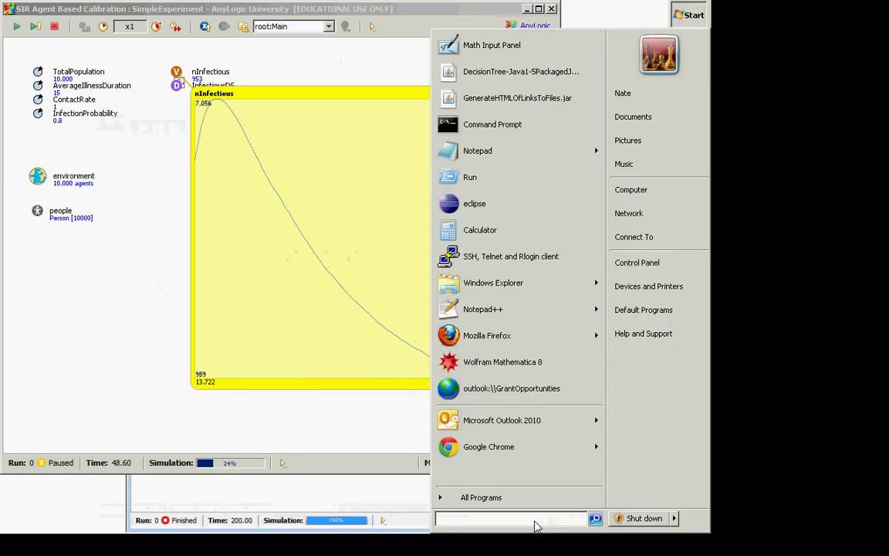
click(528, 498)
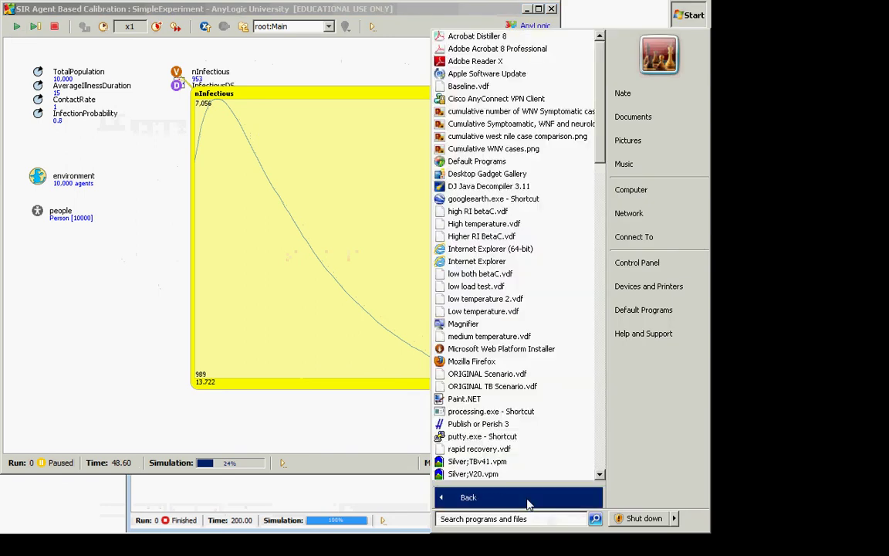
scroll(602, 399, down, 10)
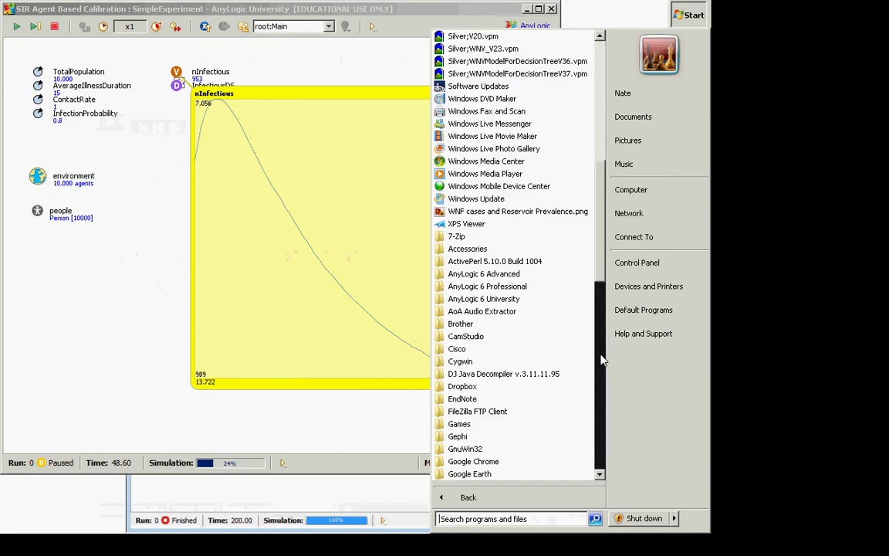
scroll(602, 398, down, 10)
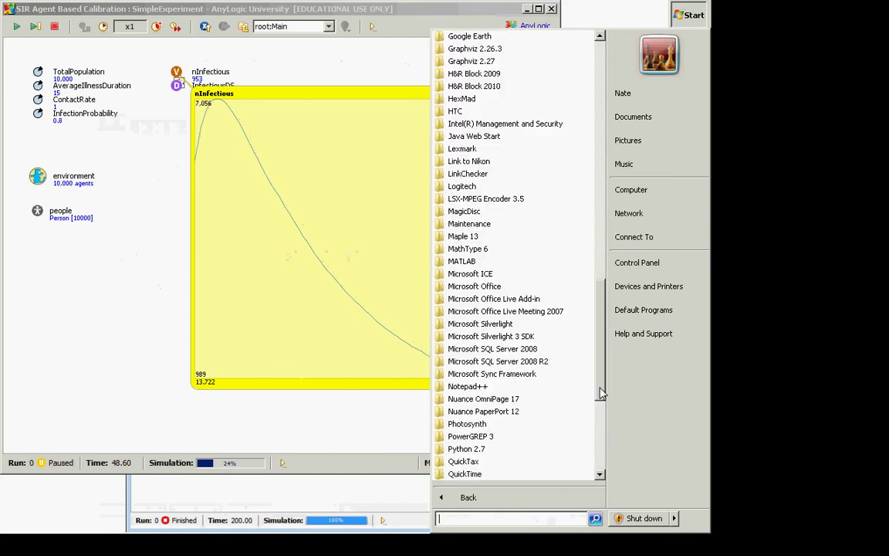
click(540, 287)
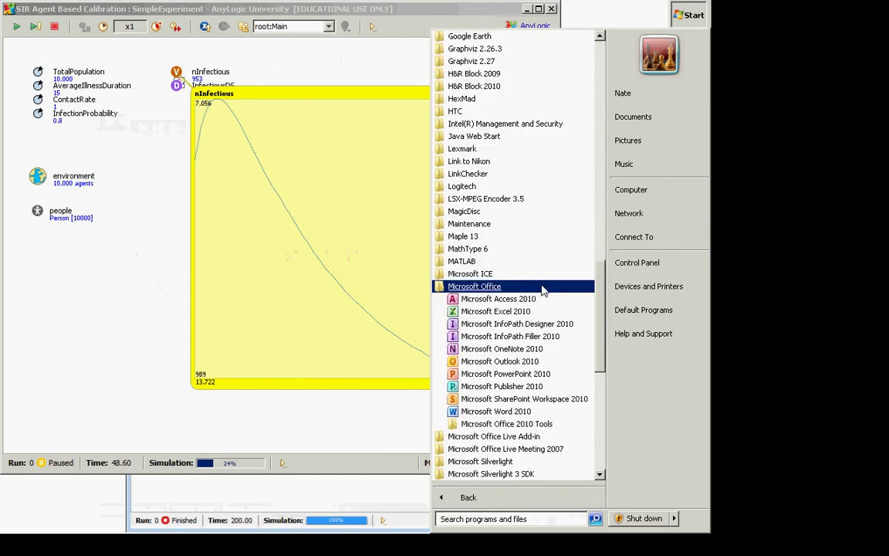
click(488, 313)
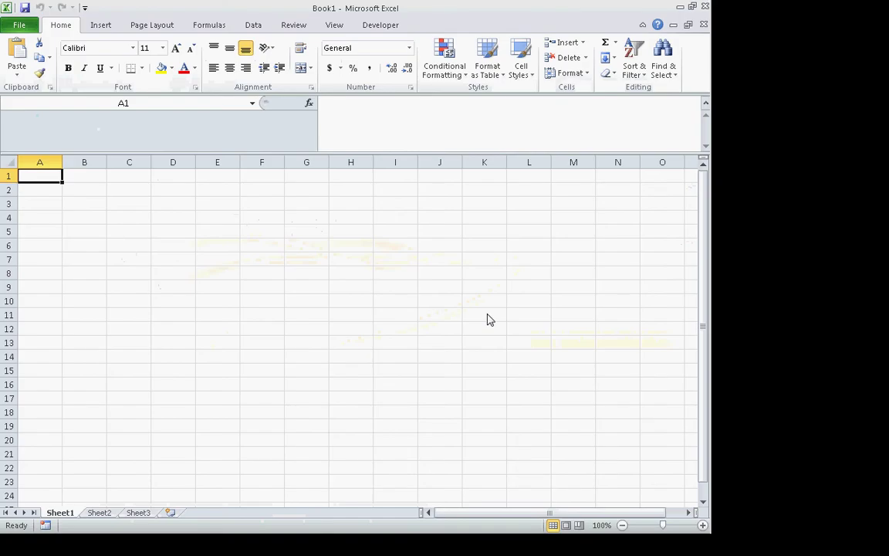
Paste the copied nInfectious data into Sheet1 starting at cell B4
key(Down)
key(Down)
key(ctrl+Right)
key(ctrl+Left)
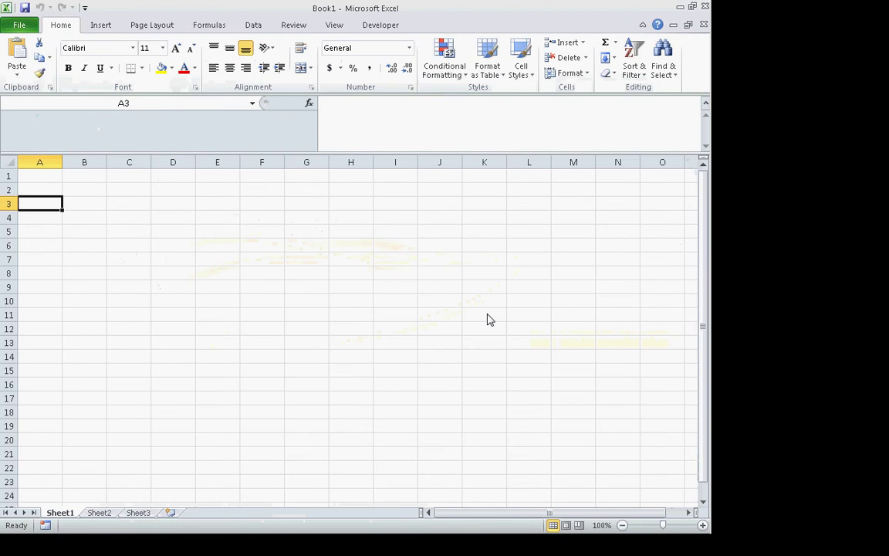
key(Right)
key(Down)
key(ctrl+v)
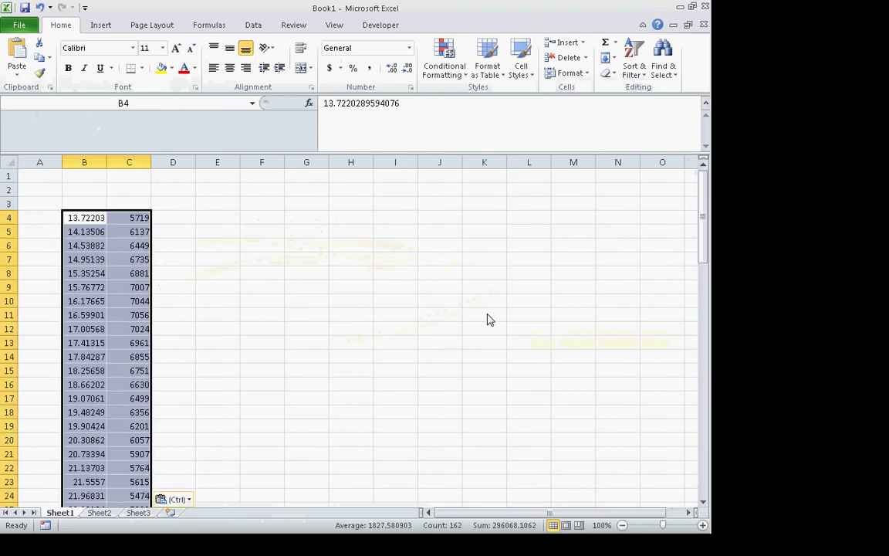
Examine the pasted time and nInfectious values in columns B and C, and return to cell B4
key(Left)
key(Right)
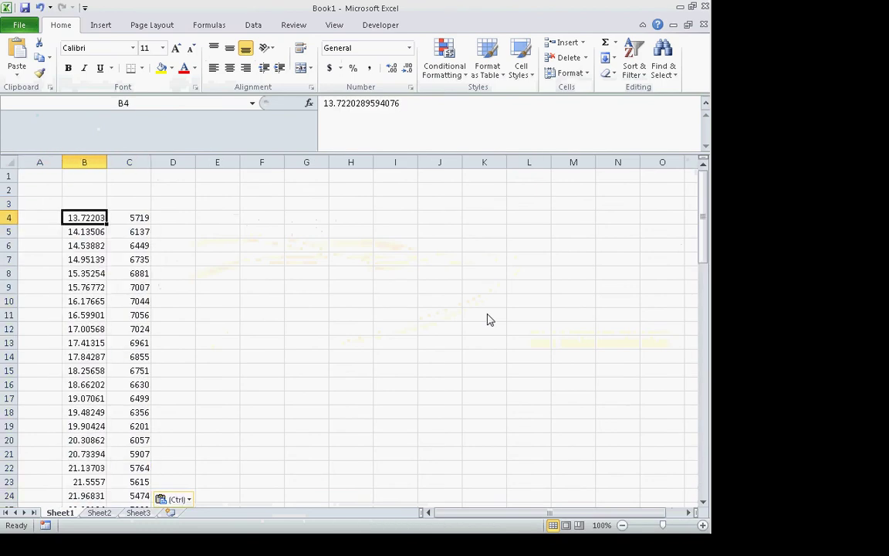
key(ctrl)
key(ctrl)
key(ctrl)
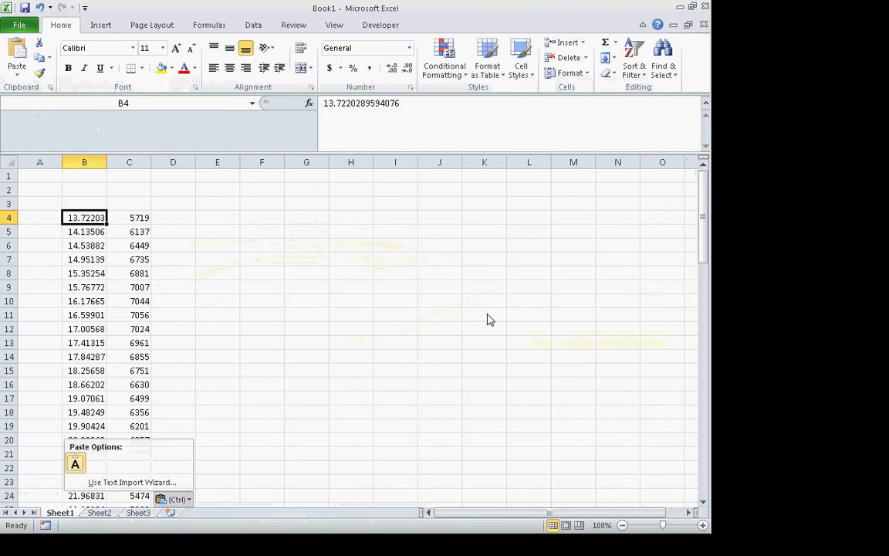
key(Down)
key(Escape)
key(Down)
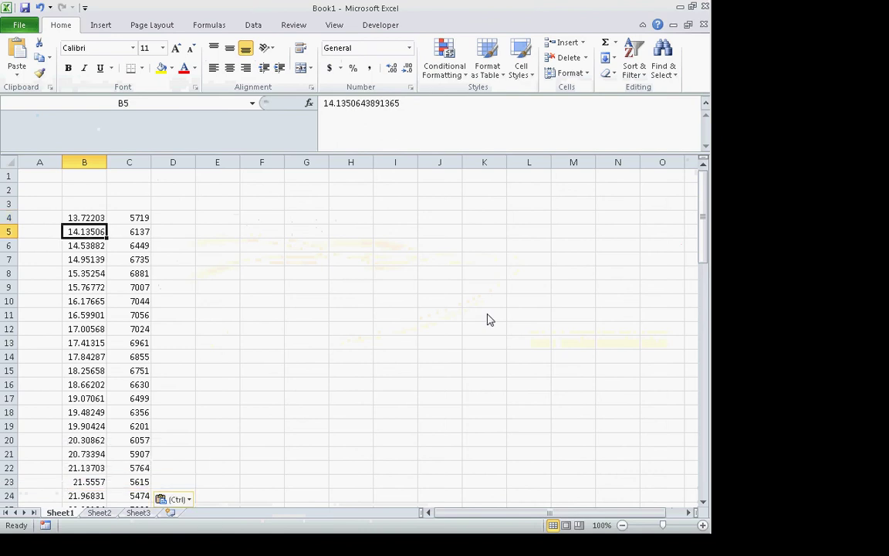
key(Up)
key(Right)
key(ctrl+Down)
key(ctrl+Up)
key(ctrl+Up)
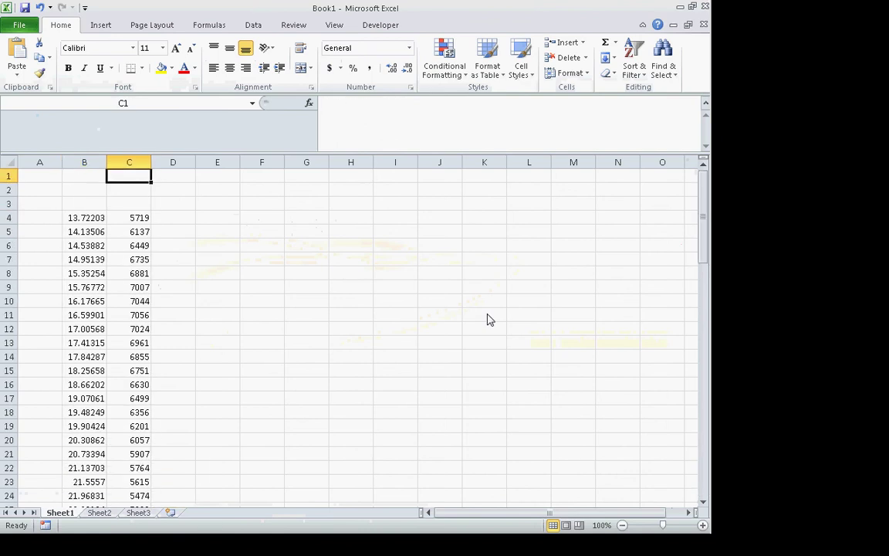
key(Down)
key(Down)
key(Down)
key(Left)
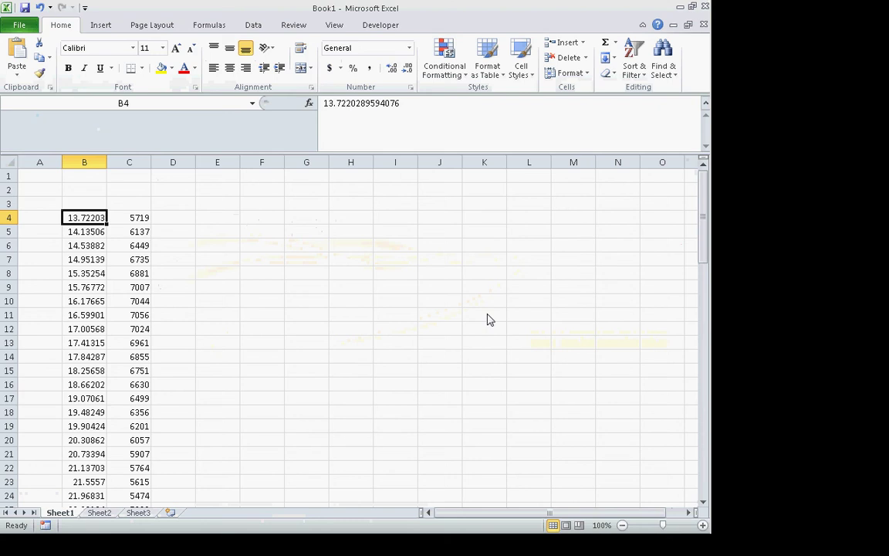
Glance at the nInfectious plot in AnyLogic, return to Excel and paste the copied data at B4 again
key(alt+Tab)
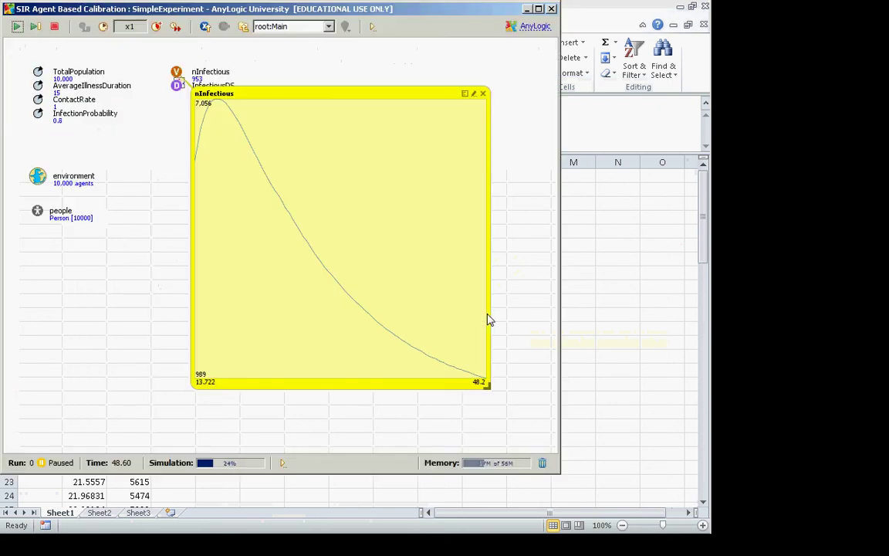
key(alt+Tab)
key(ctrl+v)
Select the data in B4:C84 and insert a scatter chart with smooth lines and markers
key(Right)
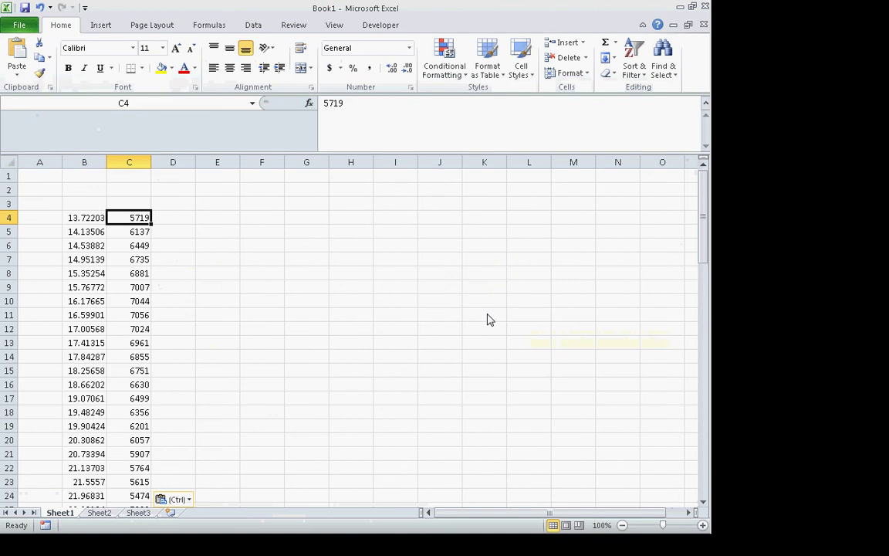
key(ctrl+Down)
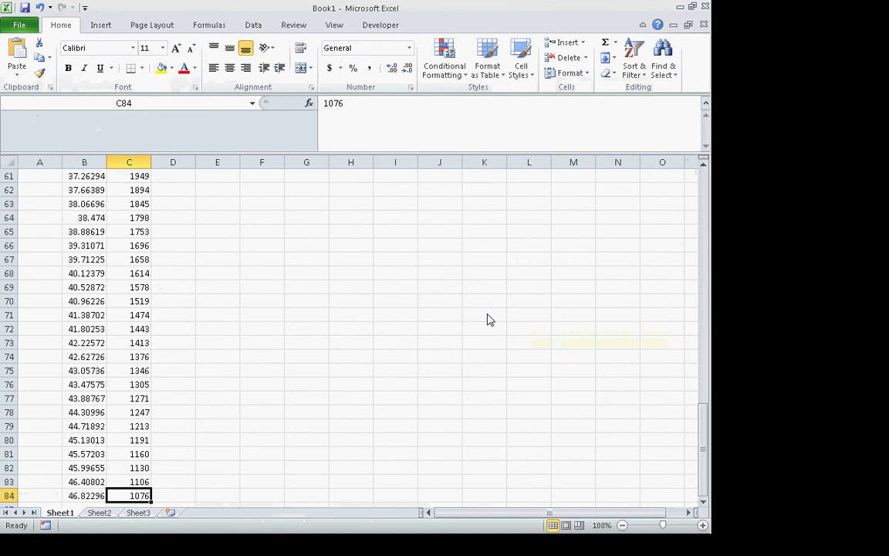
key(shift+Left)
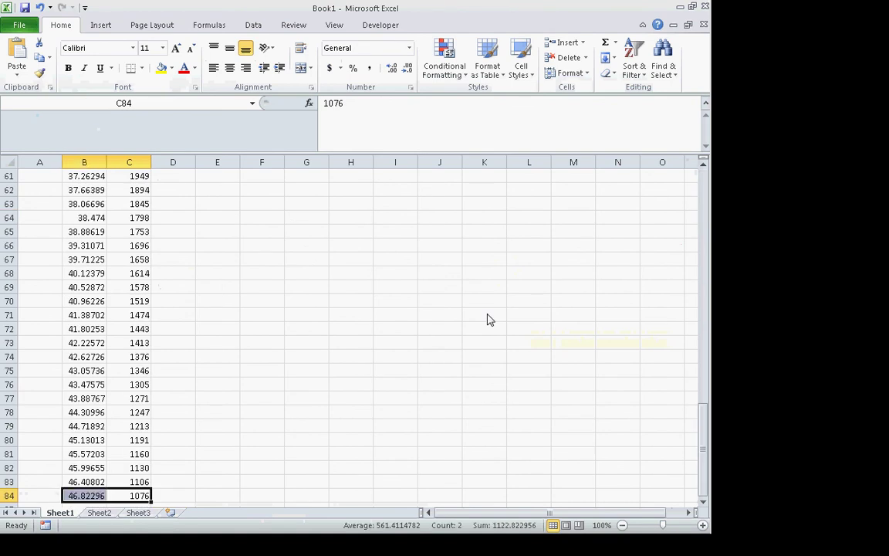
key(ctrl+shift+Up)
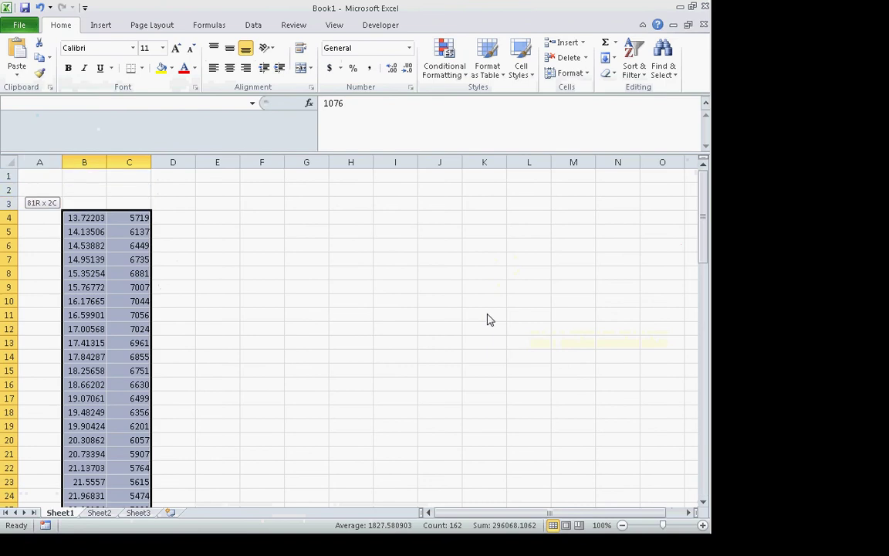
click(100, 25)
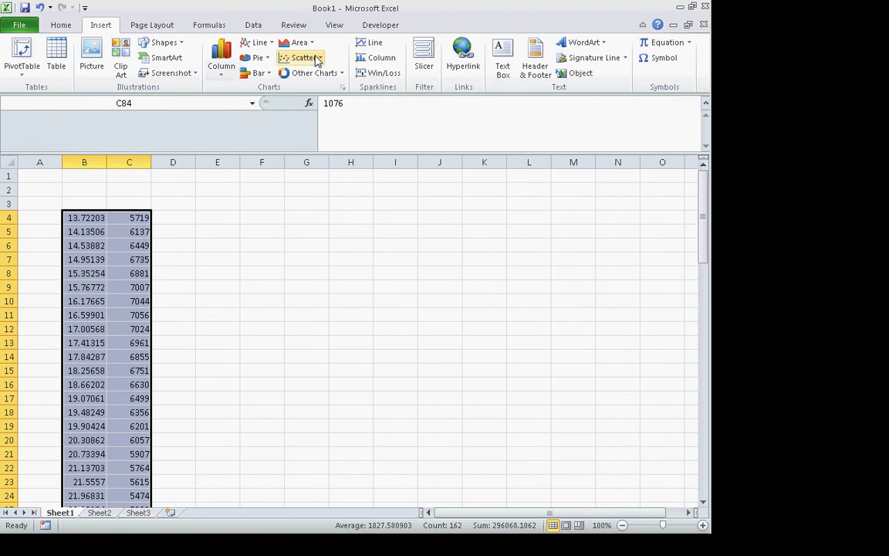
click(317, 59)
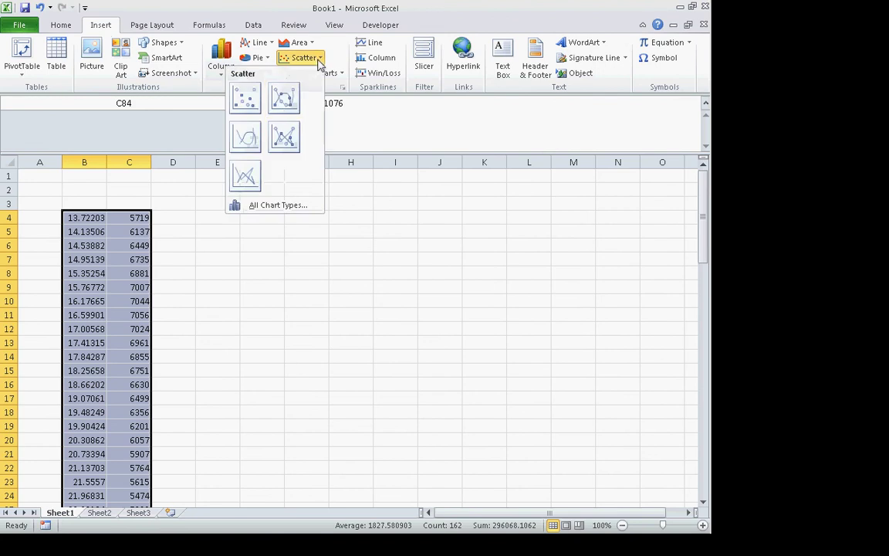
click(285, 111)
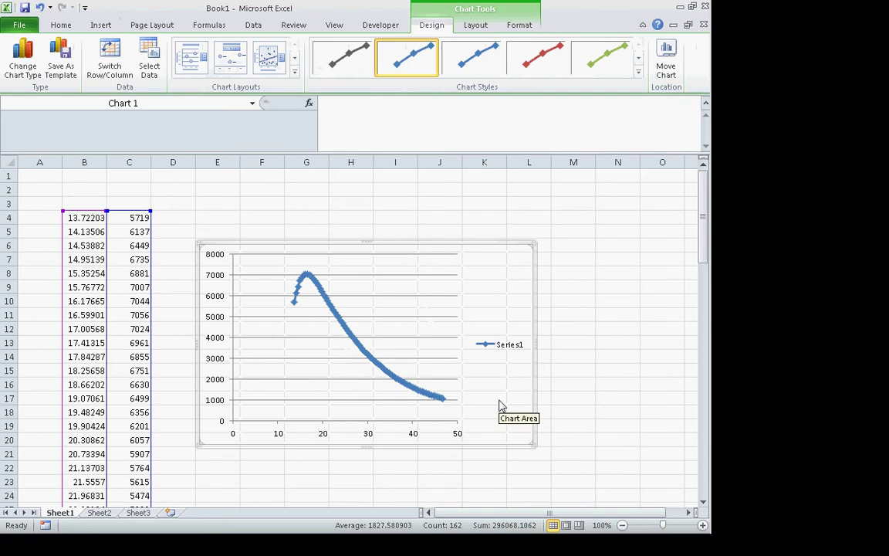
Switch from Excel to the SimpleExperiment simulation window in AnyLogic and resume the paused run
key(alt+Tab)
key(Tab)
key(Tab)
key(Tab)
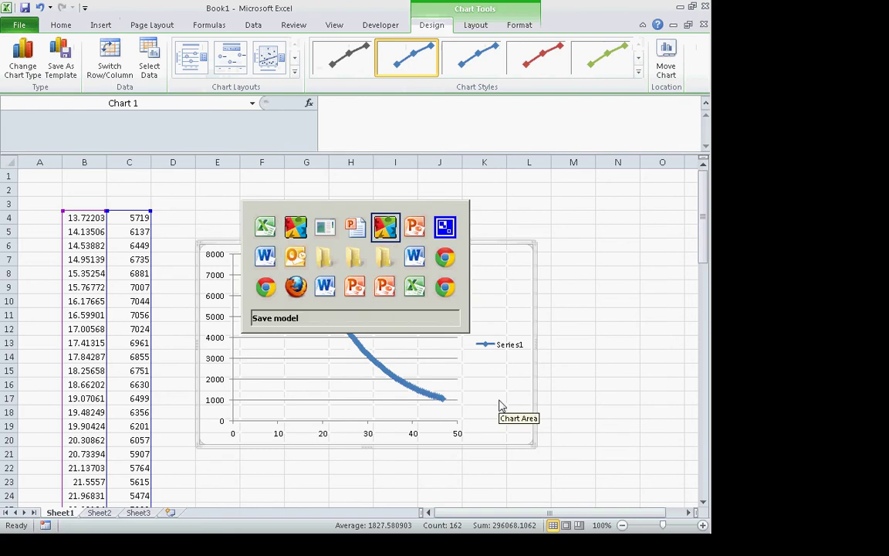
key(alt+Tab)
key(Tab)
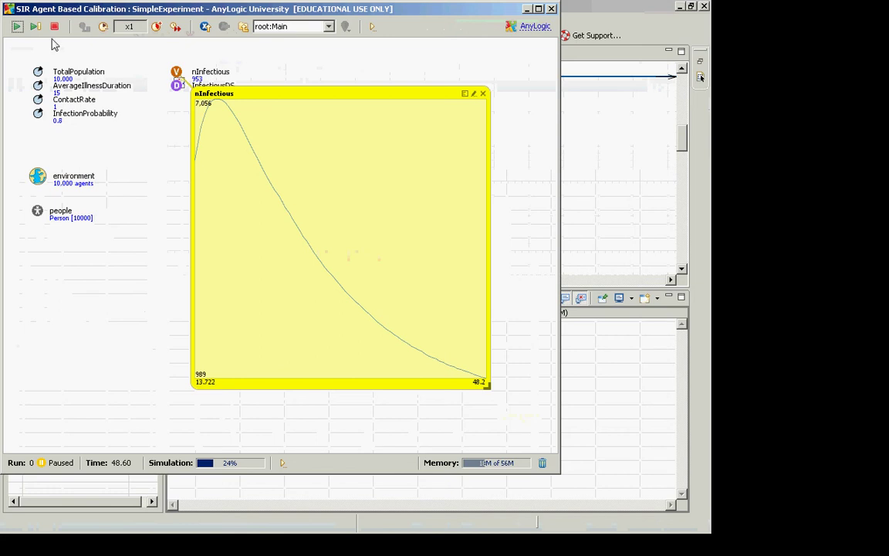
click(18, 27)
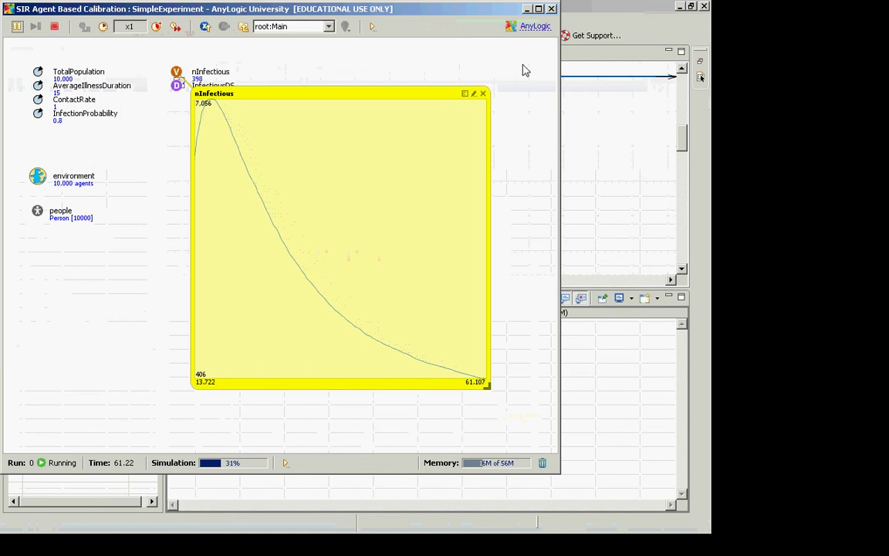
Pause the simulation and set the current value of nInfectious to 300
click(474, 96)
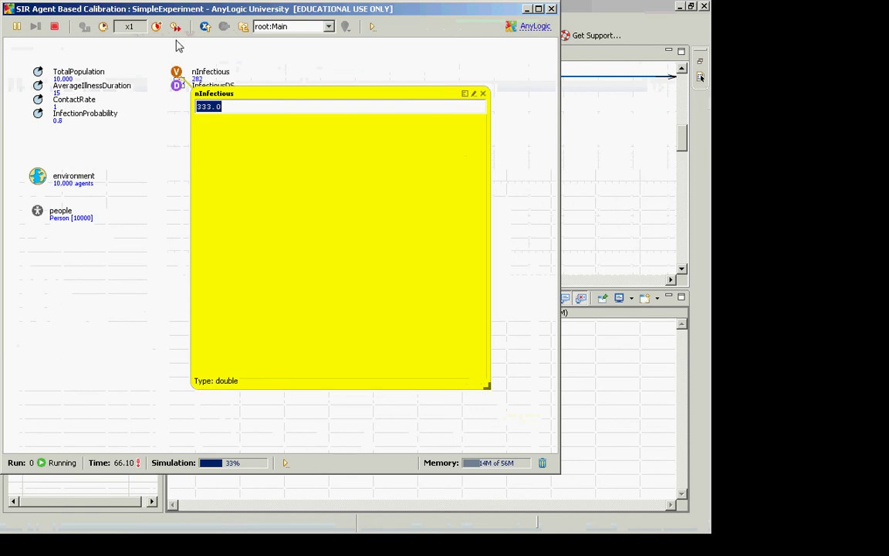
click(17, 27)
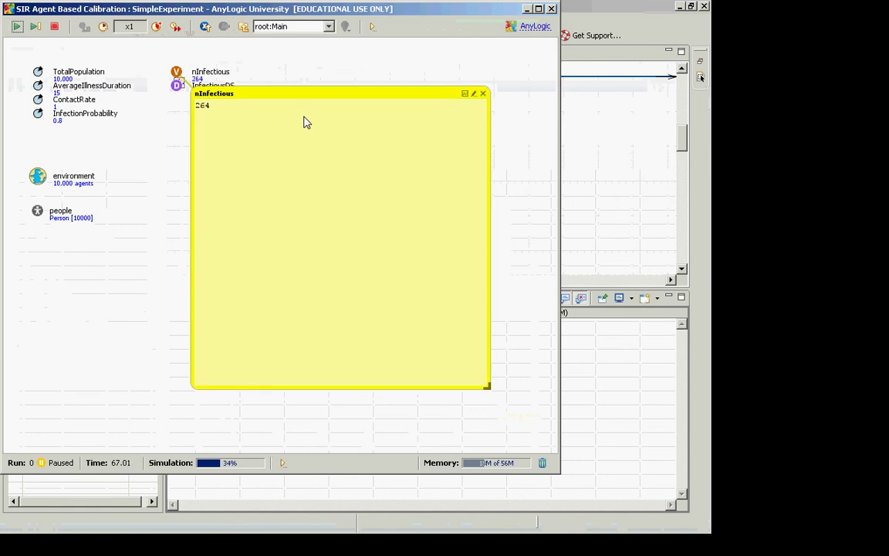
click(474, 93)
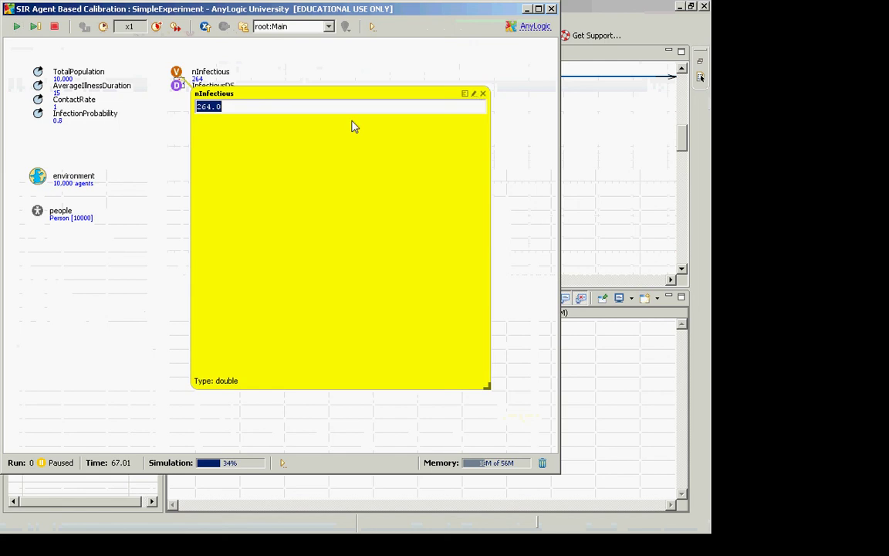
text(300)
key(Return)
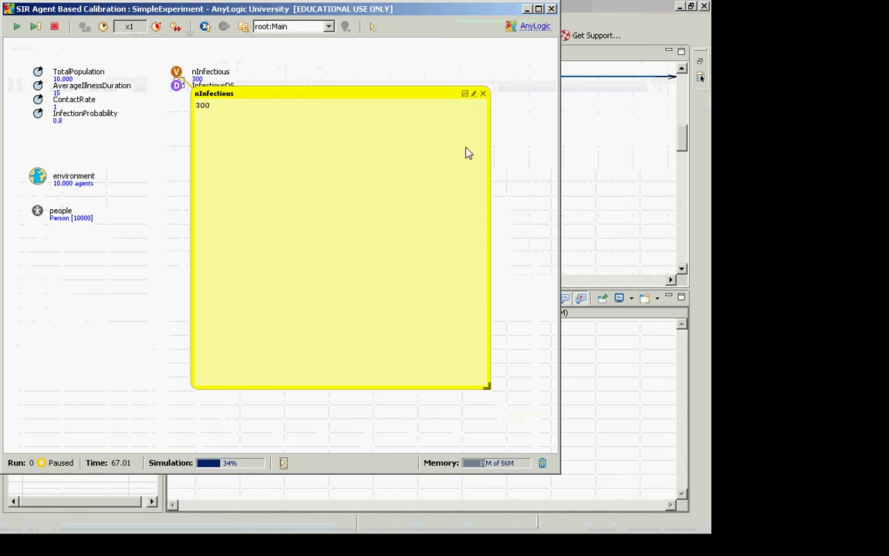
Change the value of nInfectious to 220, then resume the simulation and terminate the run
click(465, 95)
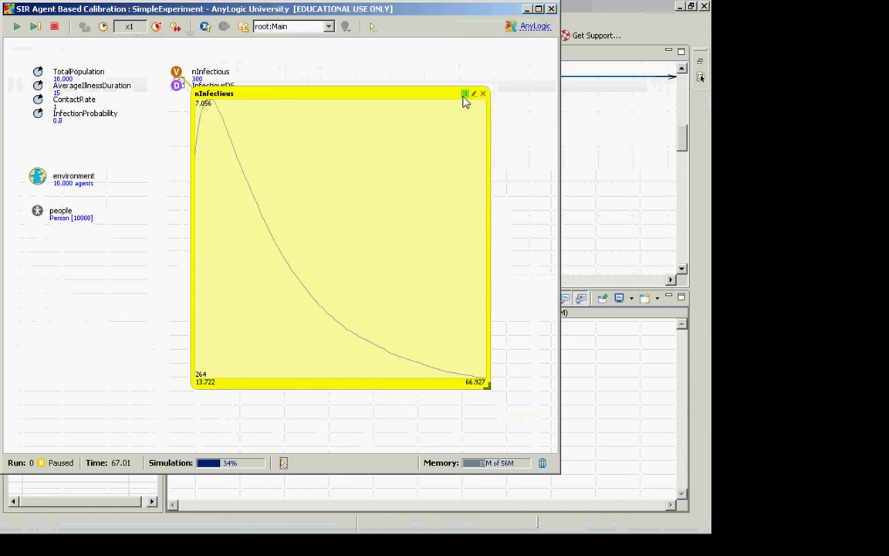
click(475, 94)
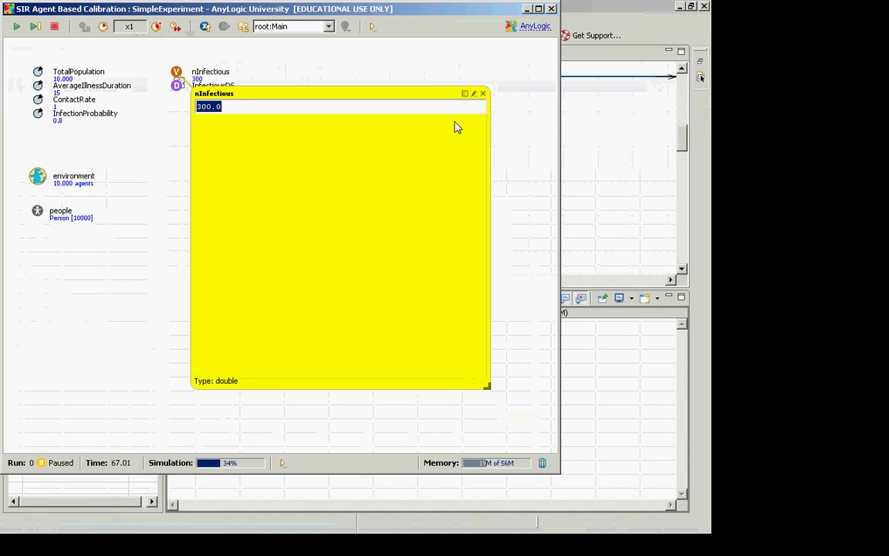
text(220)
key(Return)
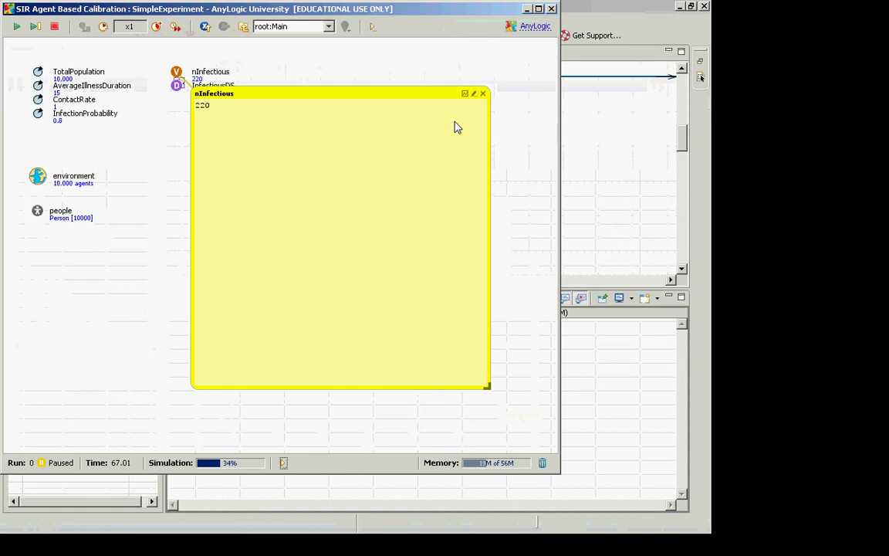
click(16, 27)
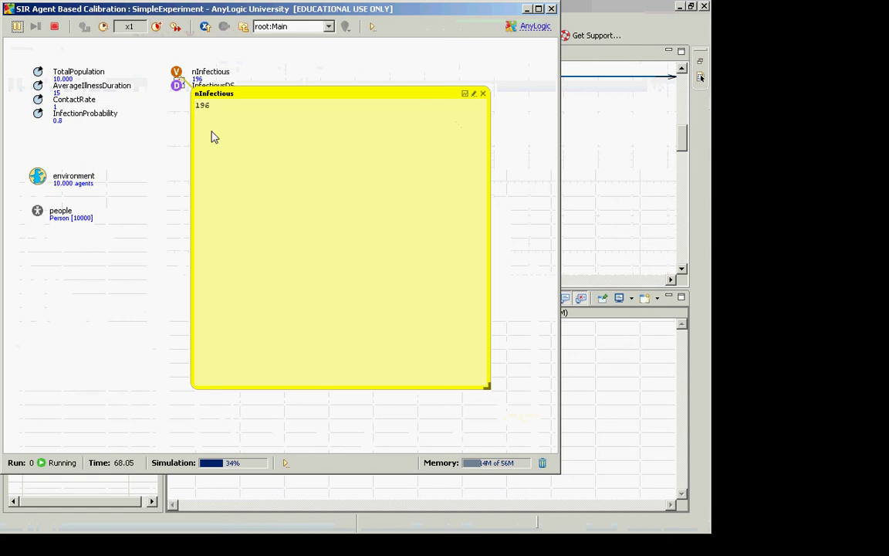
click(54, 26)
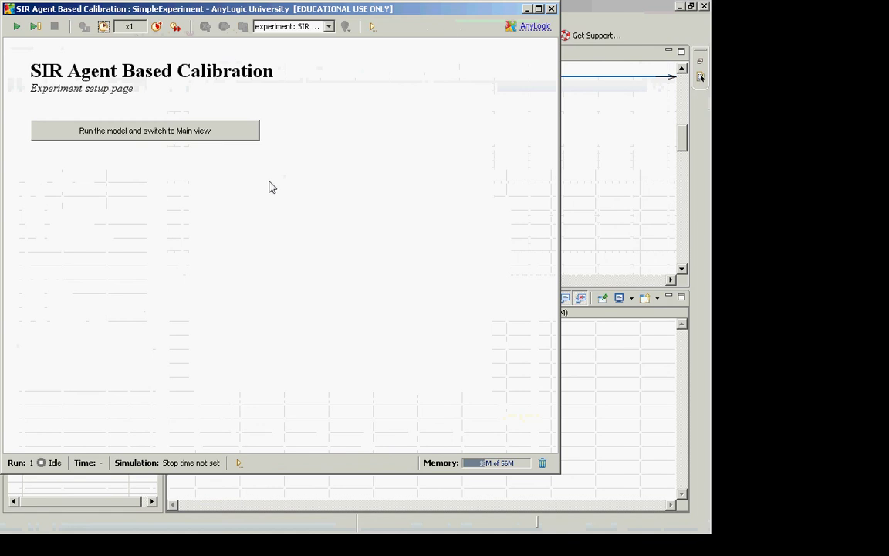
key(alt+Tab)
key(alt+Tab)
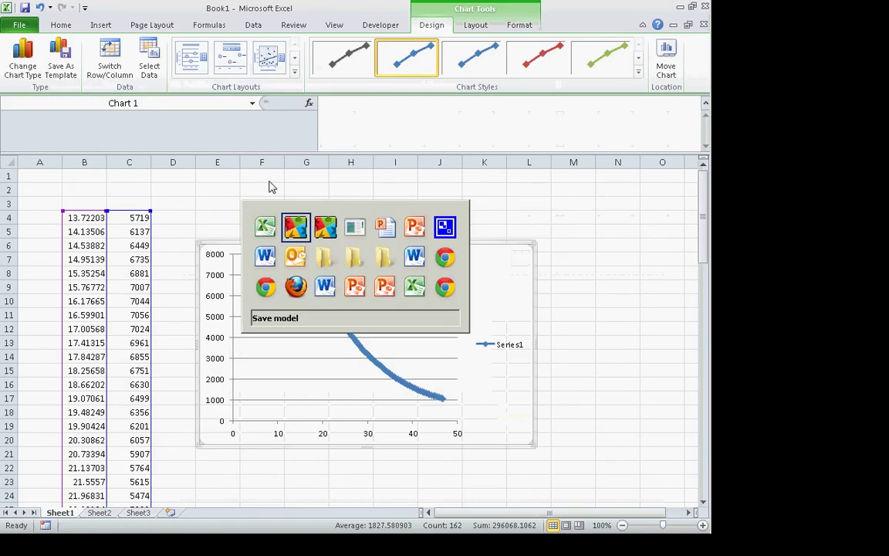
key(alt+Tab)
key(alt+Tab)
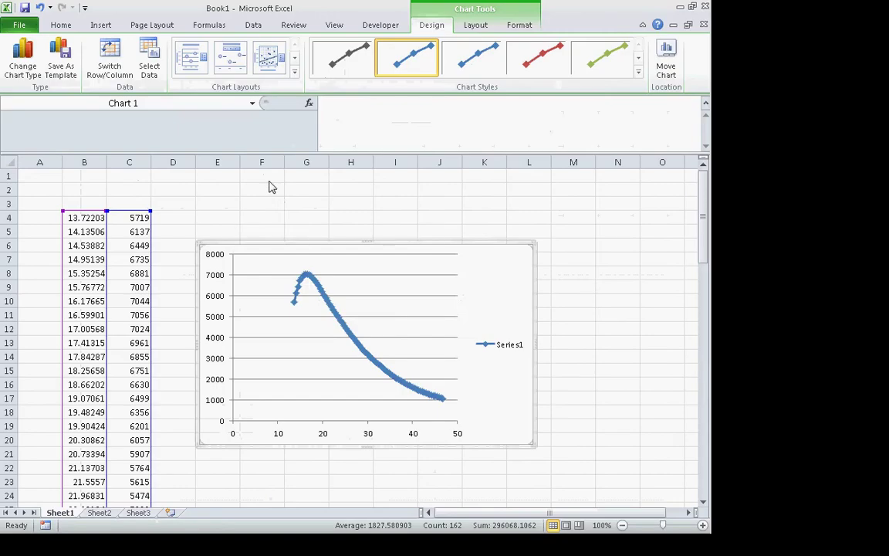
key(alt+Tab)
key(alt+Tab)
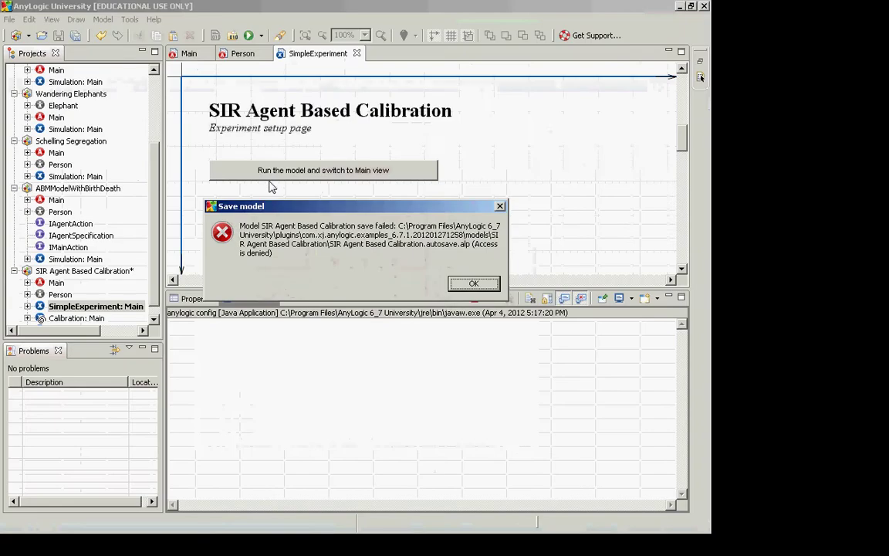
key(alt+Tab)
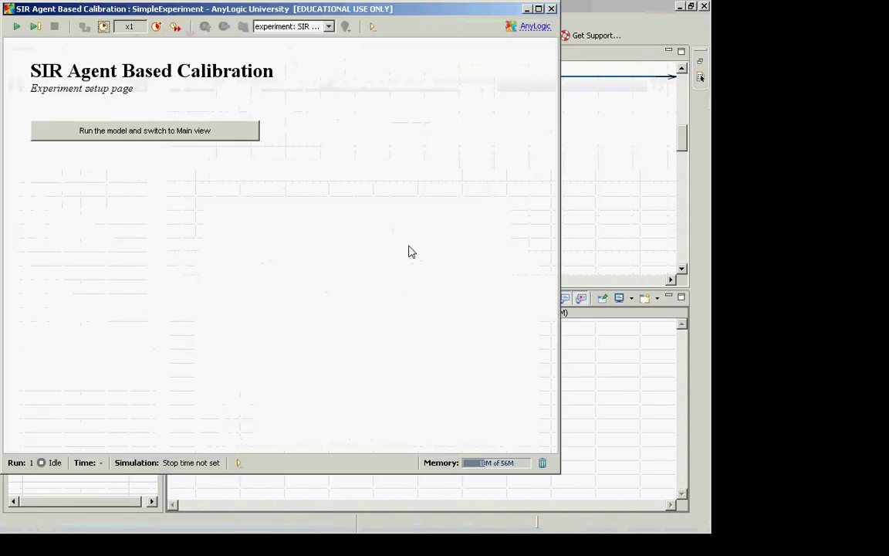
Run the model in Main view and show the InfectiousDS dataset in an enlarged inspection window
click(179, 129)
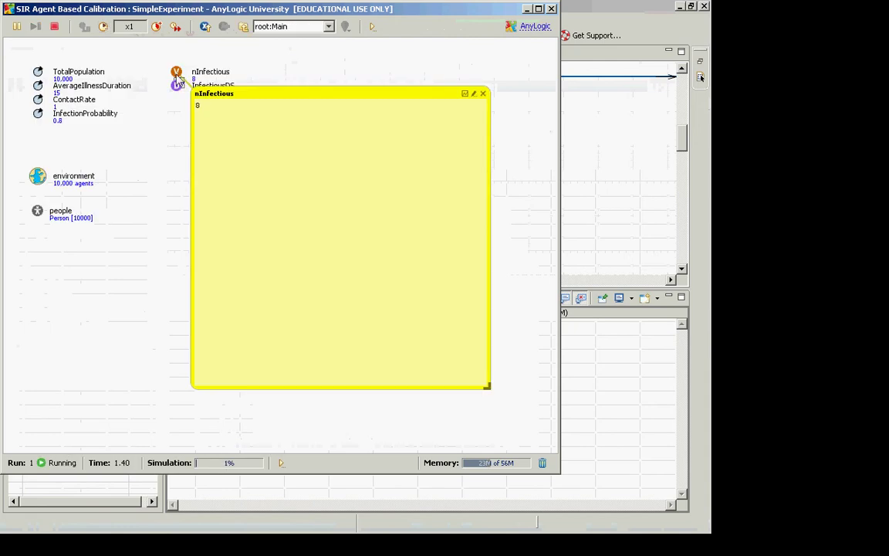
click(178, 86)
drag(242, 147, 414, 270)
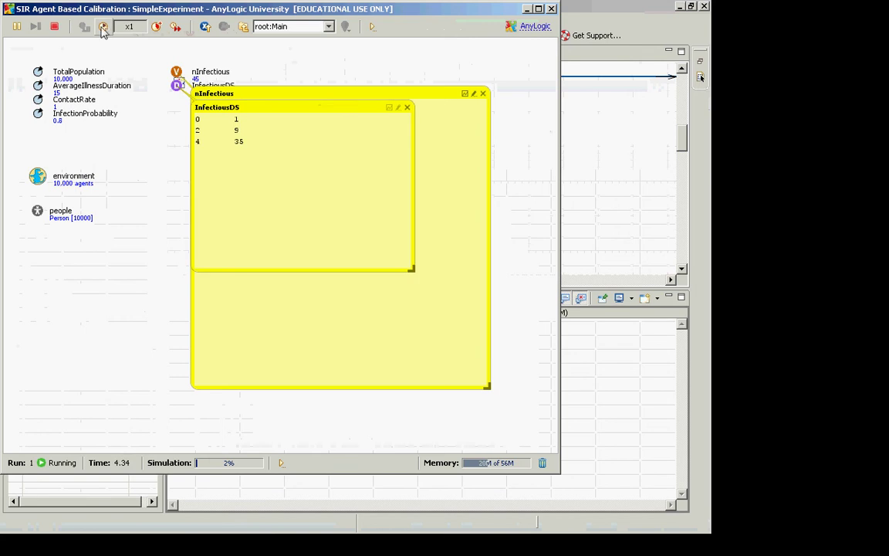
click(177, 87)
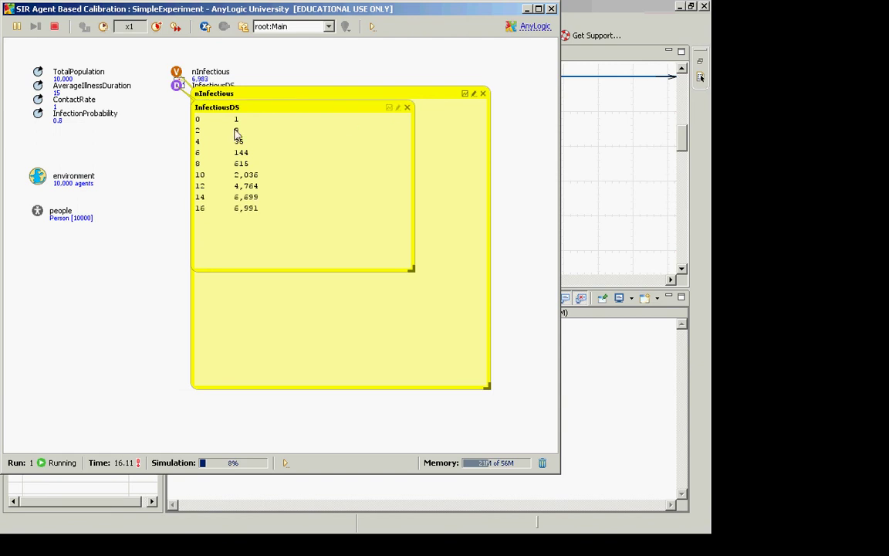
Copy the InfectiousDS data and paste it into Sheet1 of the Excel workbook, starting at cell E4
right_click(248, 209)
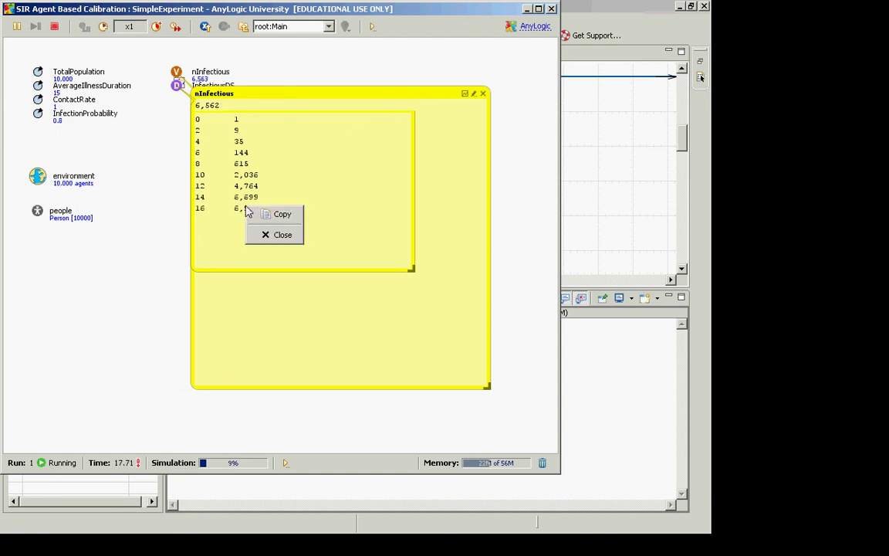
click(265, 221)
key(alt+Tab)
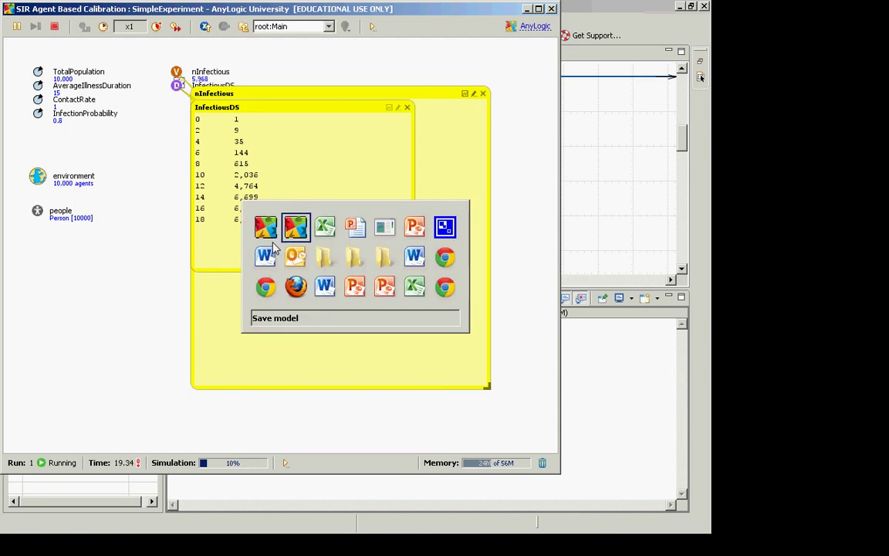
key(alt+Tab)
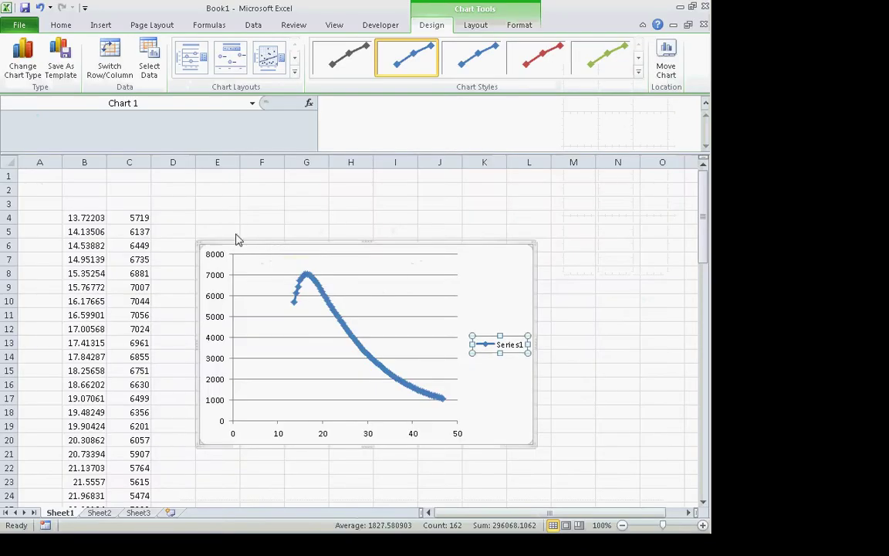
click(236, 232)
key(ctrl+v)
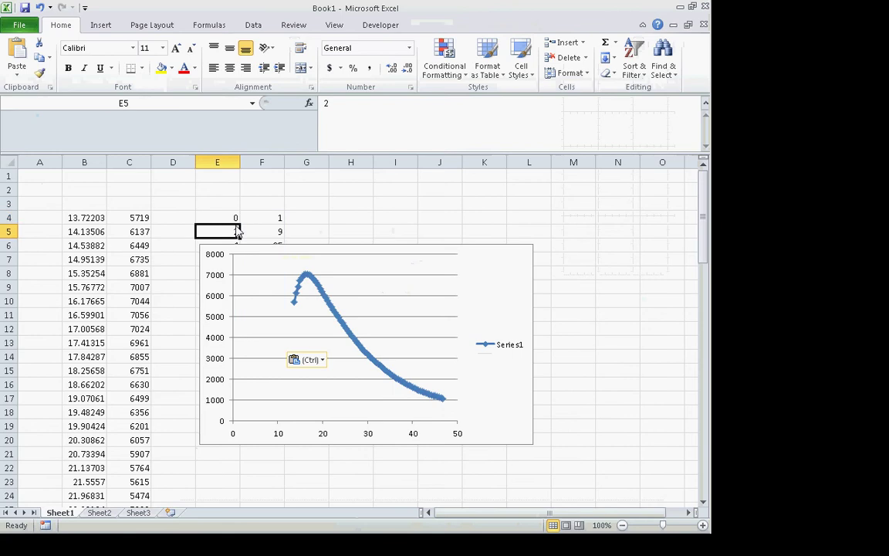
Return to the AnyLogic simulation, pause the run and examine the latest InfectiousDS entries
key(alt+Tab)
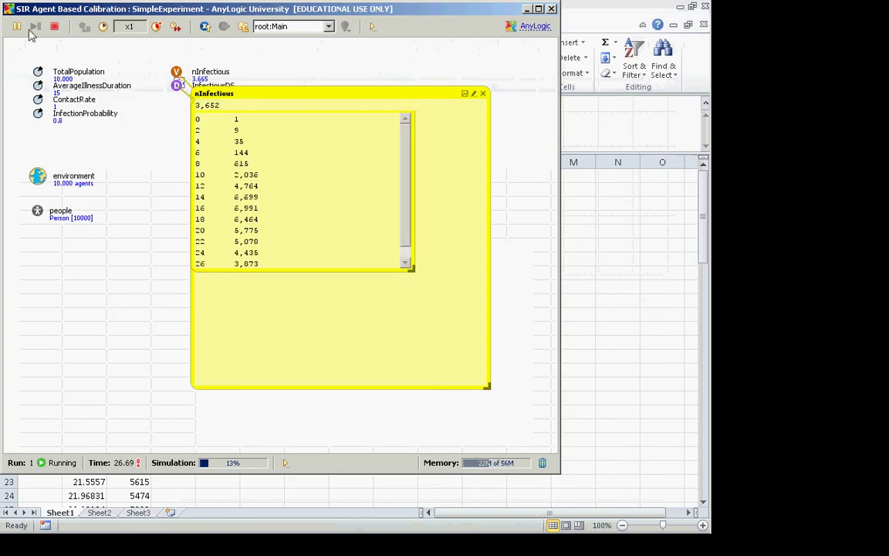
click(16, 26)
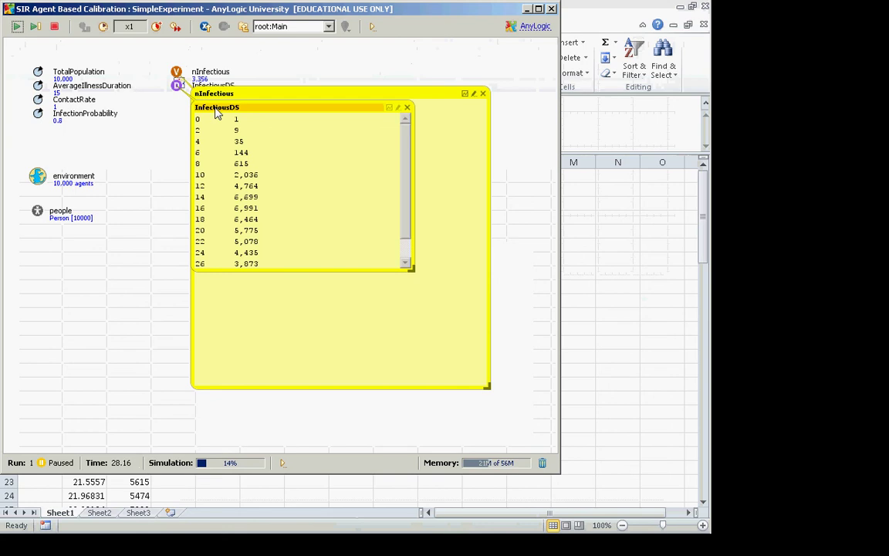
key(alt+Tab)
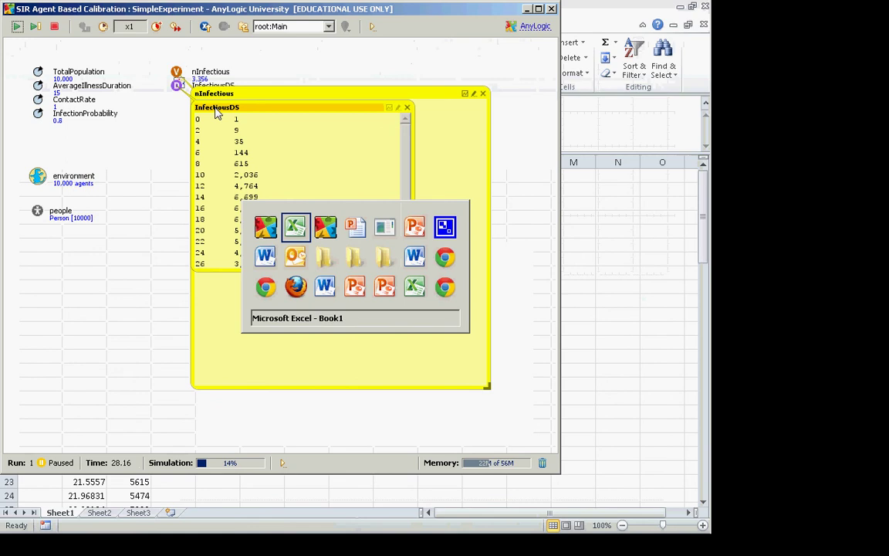
key(Escape)
scroll(403, 253, down, 1)
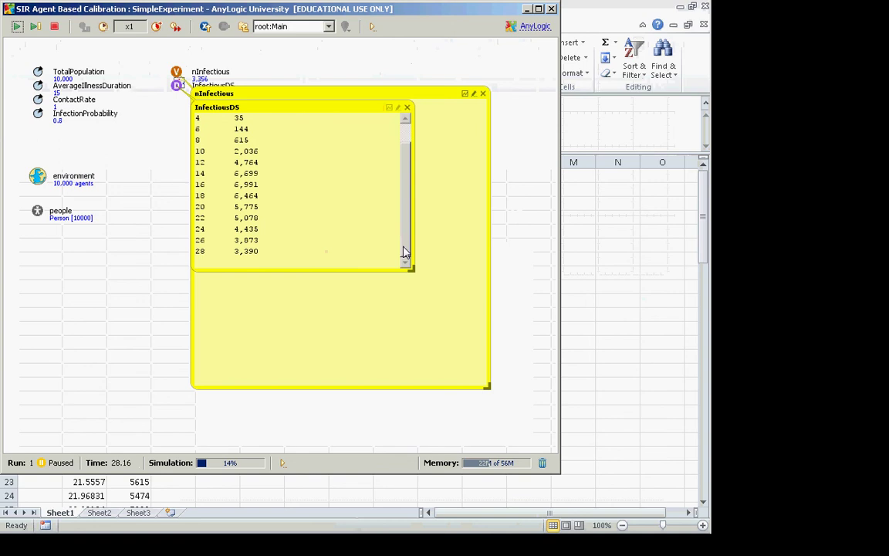
key(alt+Tab)
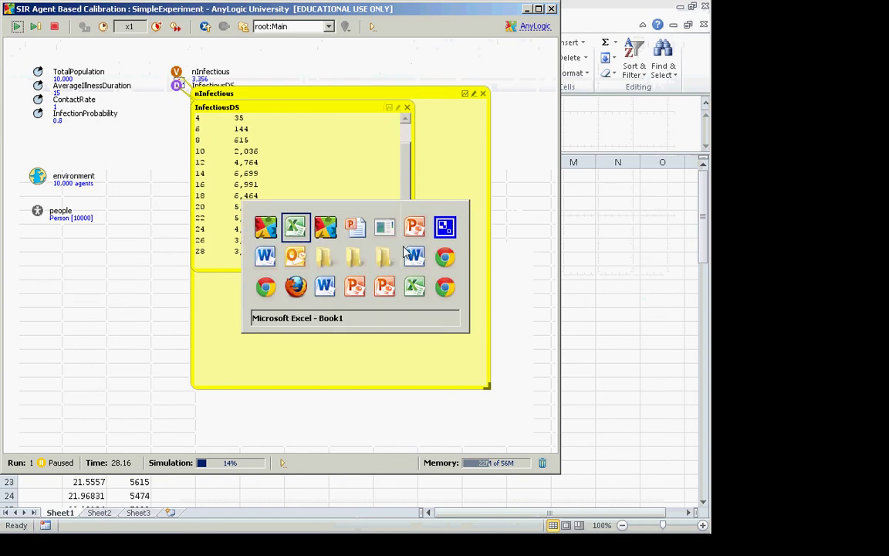
key(alt+Tab)
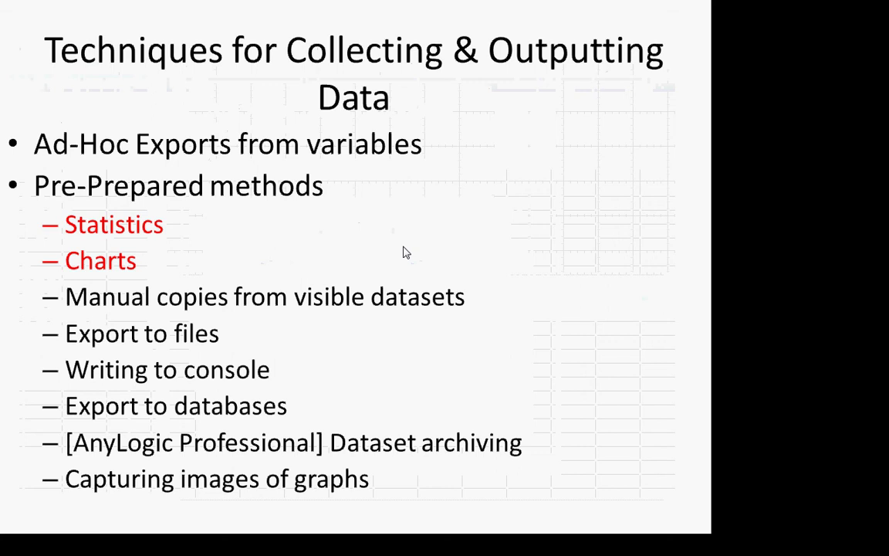
key(Right)
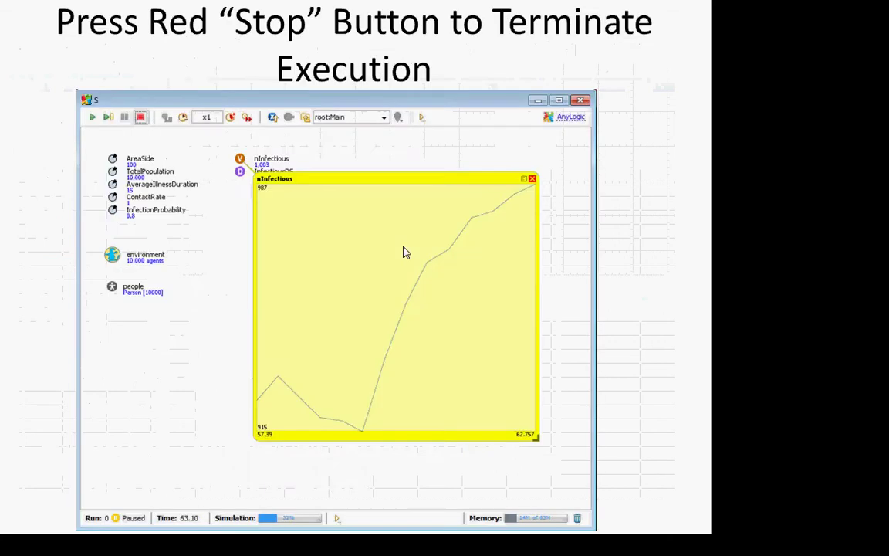
key(Right)
key(Left)
key(Left)
key(Left)
key(Left)
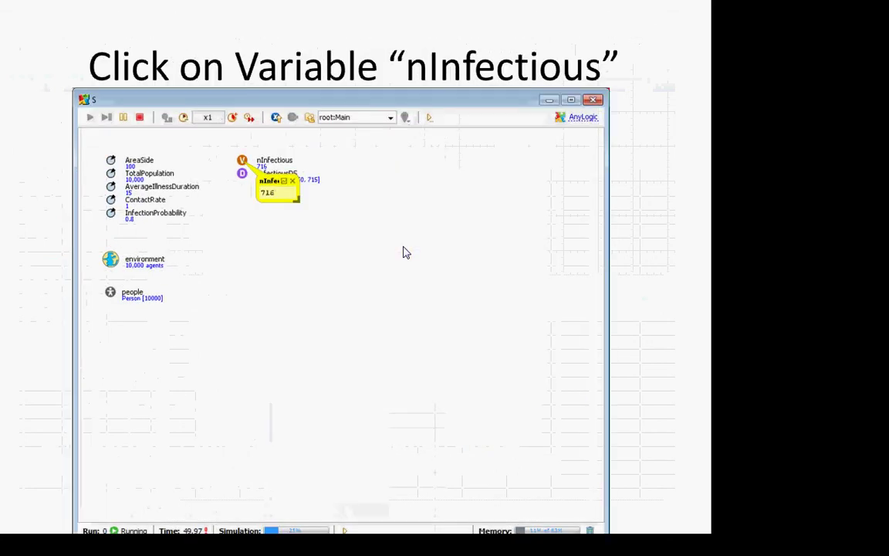
key(Left)
key(Left)
key(Left)
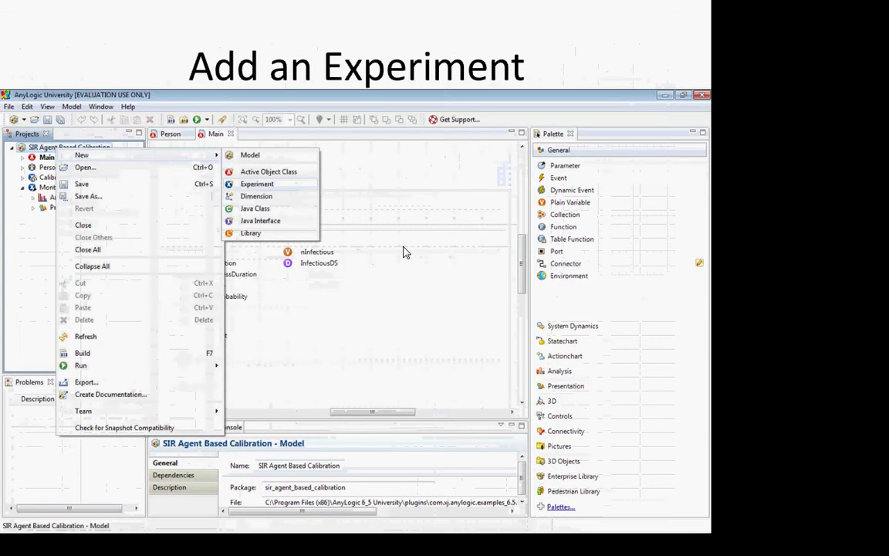
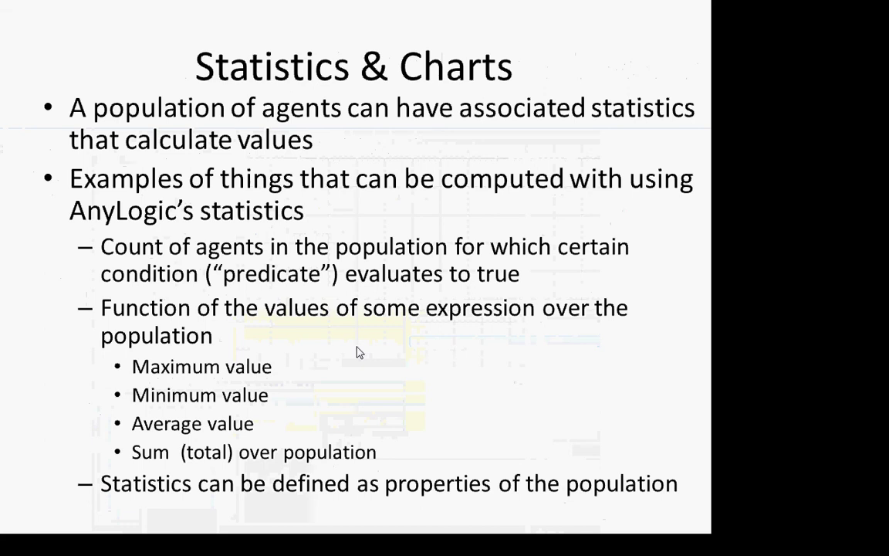
key(Right)
key(Right)
key(Right)
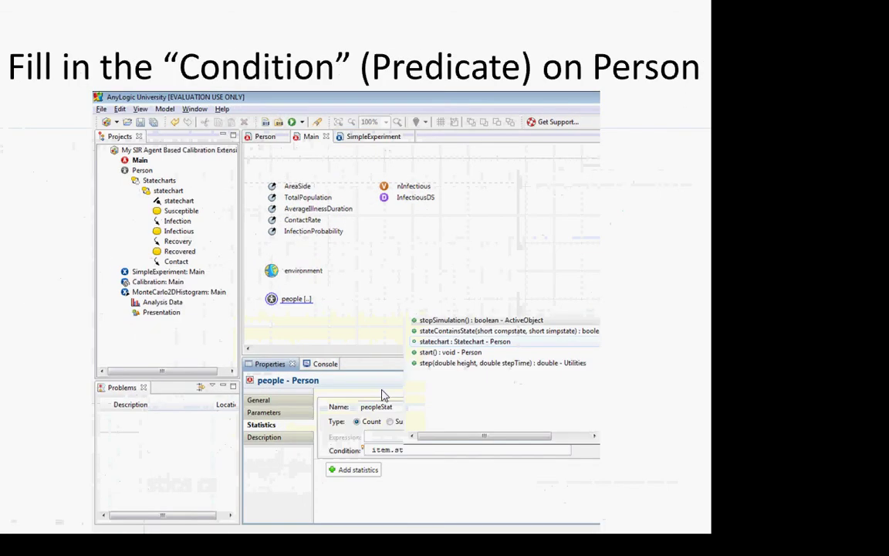
Switch to the AnyLogic model editor and rename the statistic of the people object as countRecovered
key(alt+Tab)
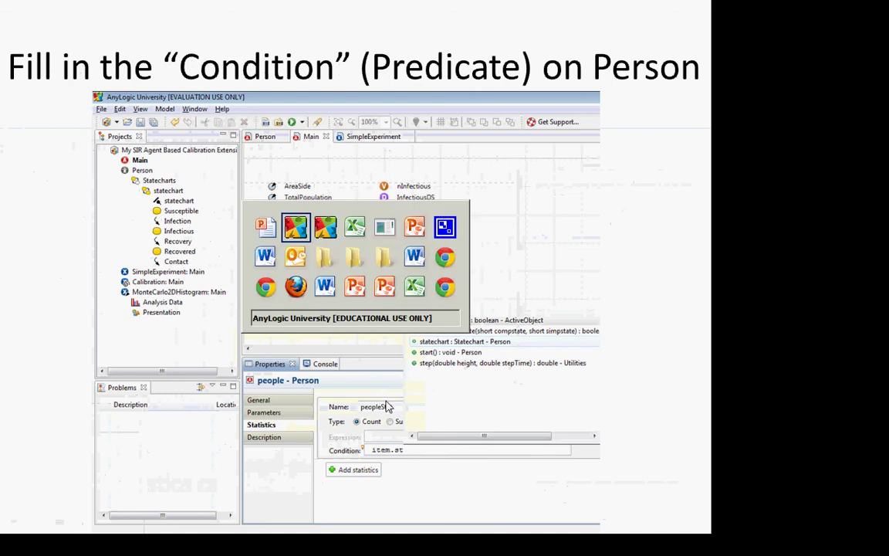
key(Tab)
key(Tab)
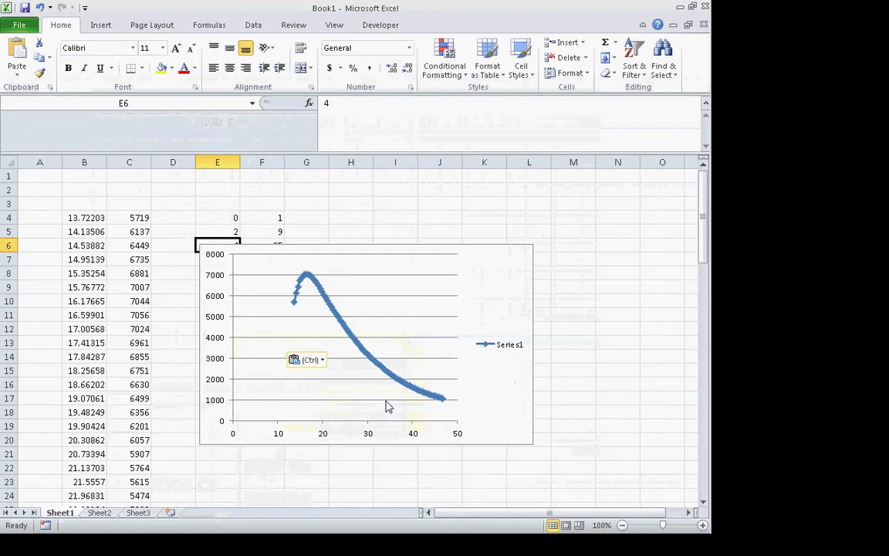
key(alt+Tab)
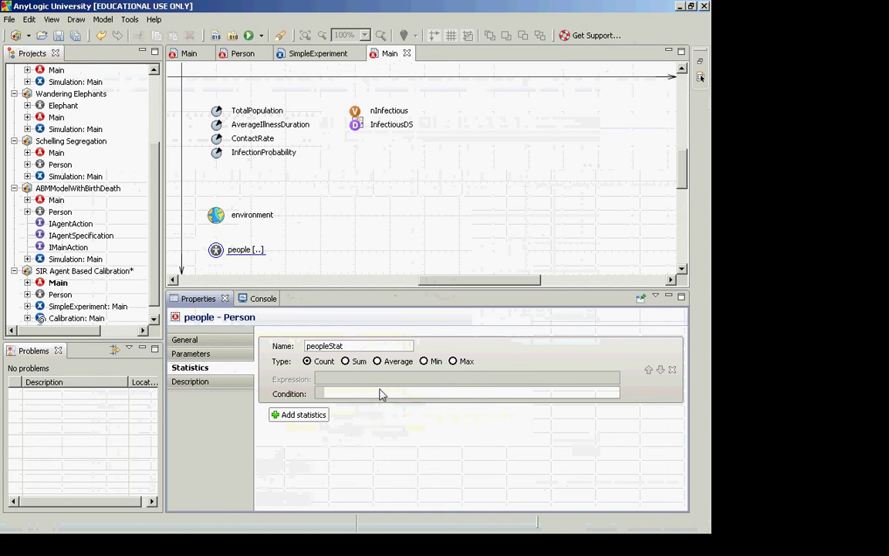
double_click(326, 347)
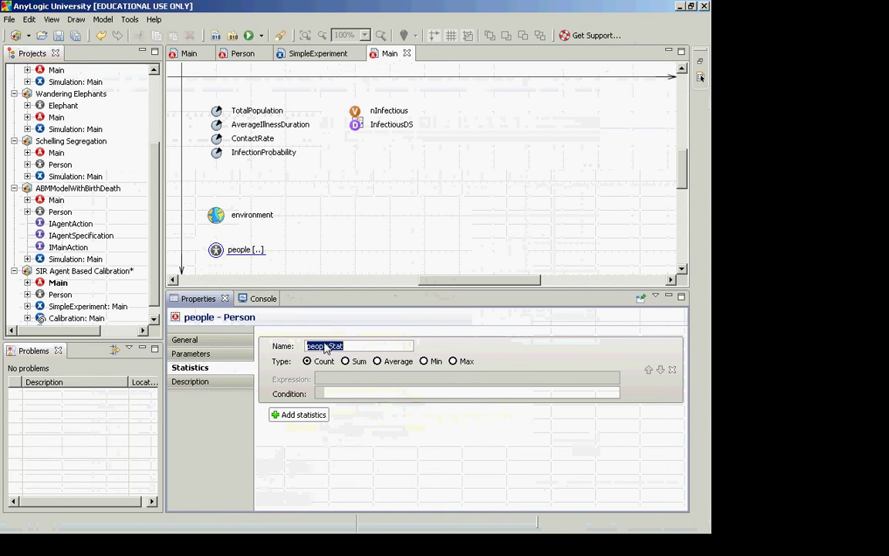
text(countRecover)
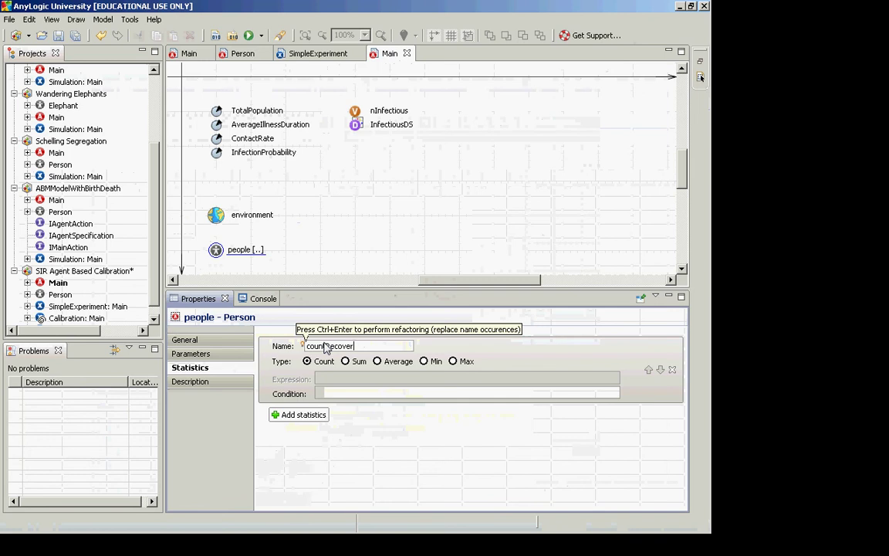
text(ed)
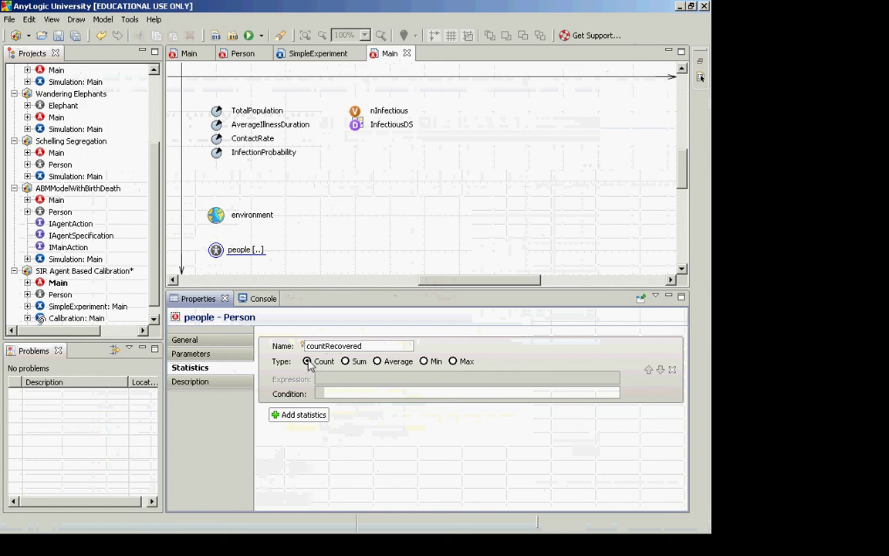
Try the Sum and Average types for the countRecovered statistic and set its type back to Count
click(341, 392)
click(356, 361)
click(377, 361)
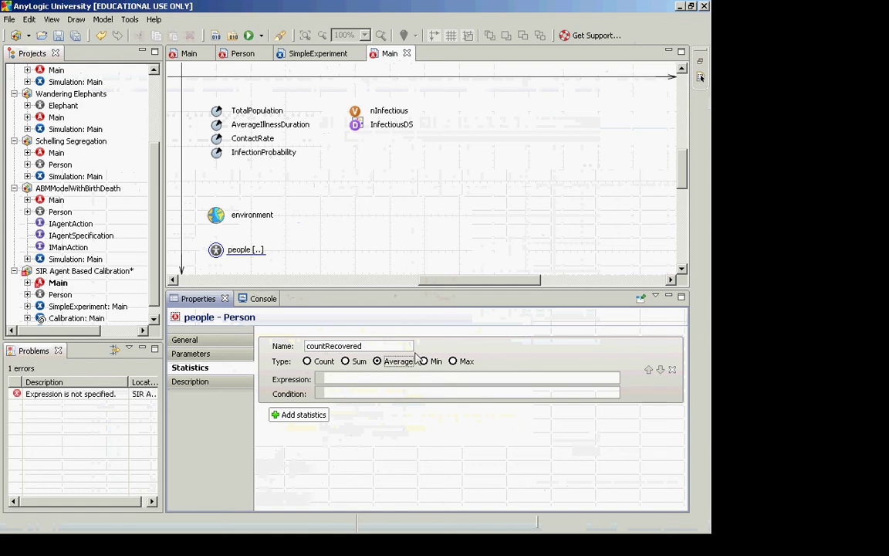
click(308, 361)
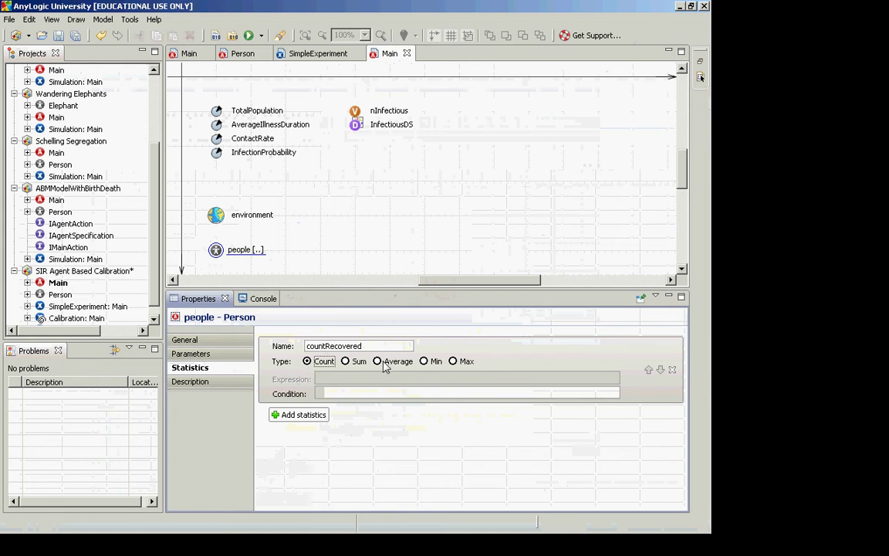
Review the PowerPoint slides on the full expression for the statistic's condition and return to the AnyLogic model editor
click(335, 394)
key(alt+Tab)
key(alt+Tab)
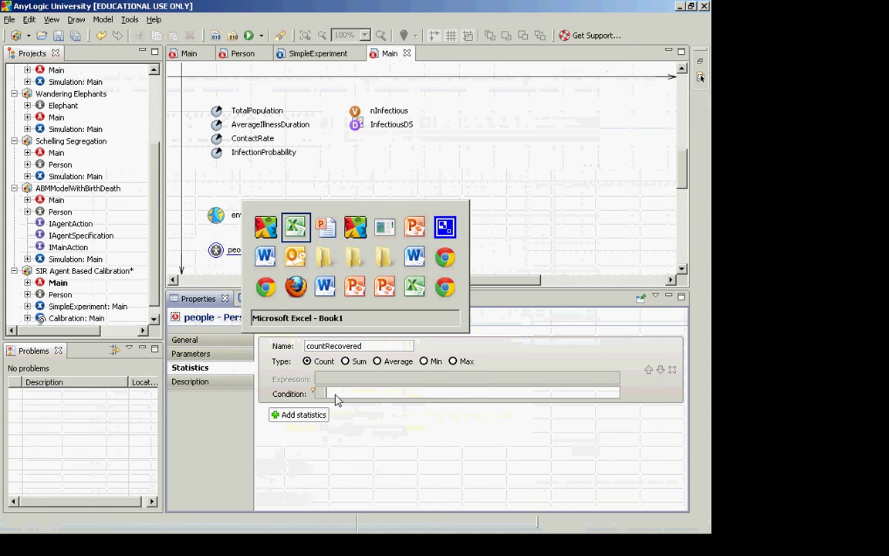
key(alt+Tab)
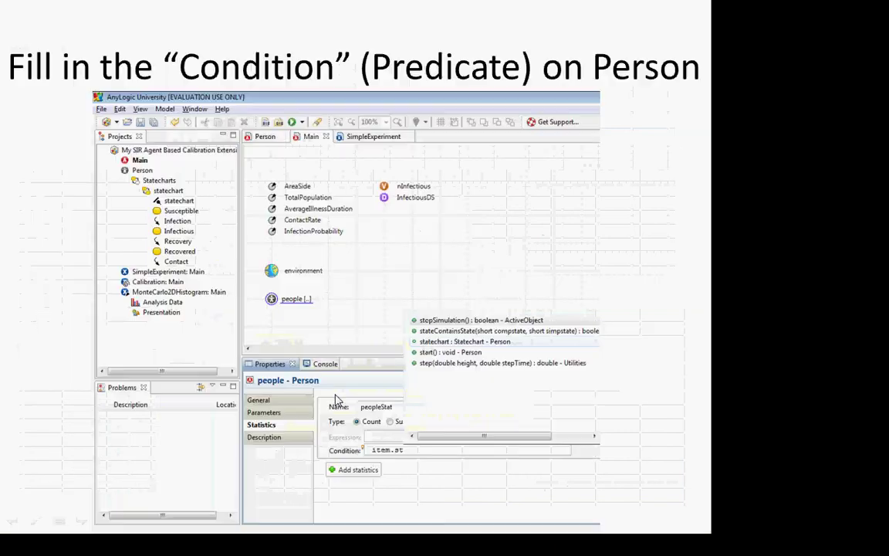
click(336, 399)
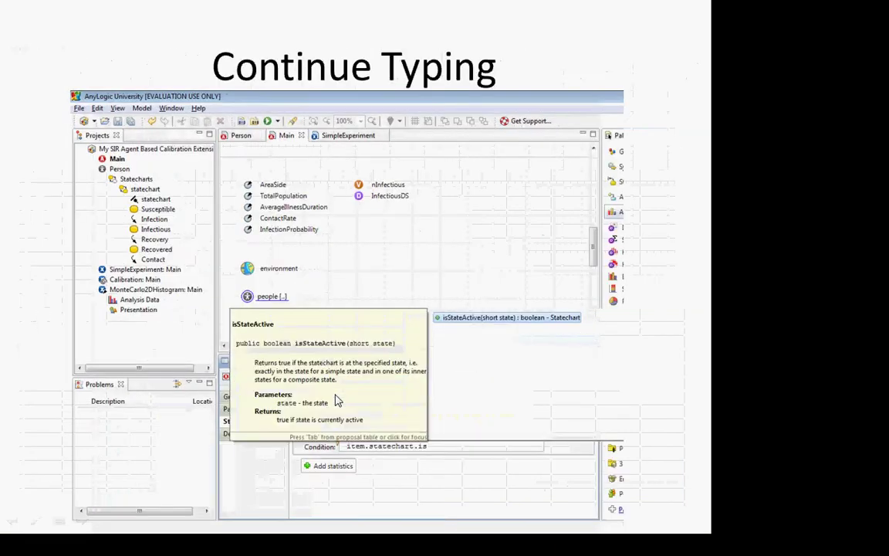
click(335, 399)
key(alt+Tab)
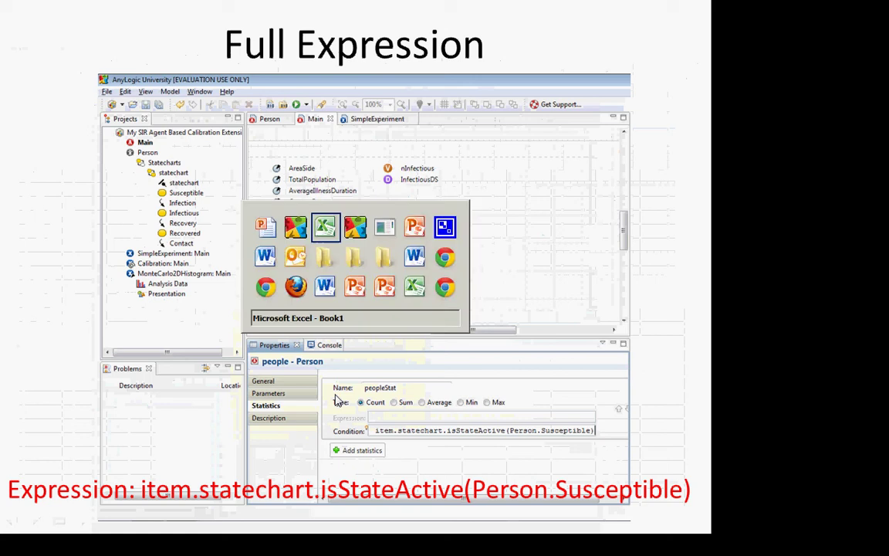
key(alt+Tab)
key(alt+Tab)
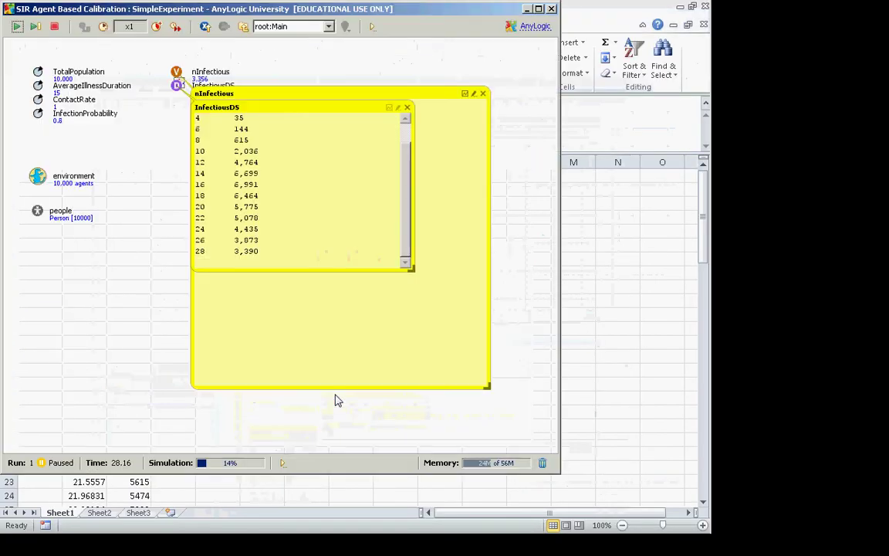
key(alt+Tab)
key(alt+Tab)
key(alt+Tab)
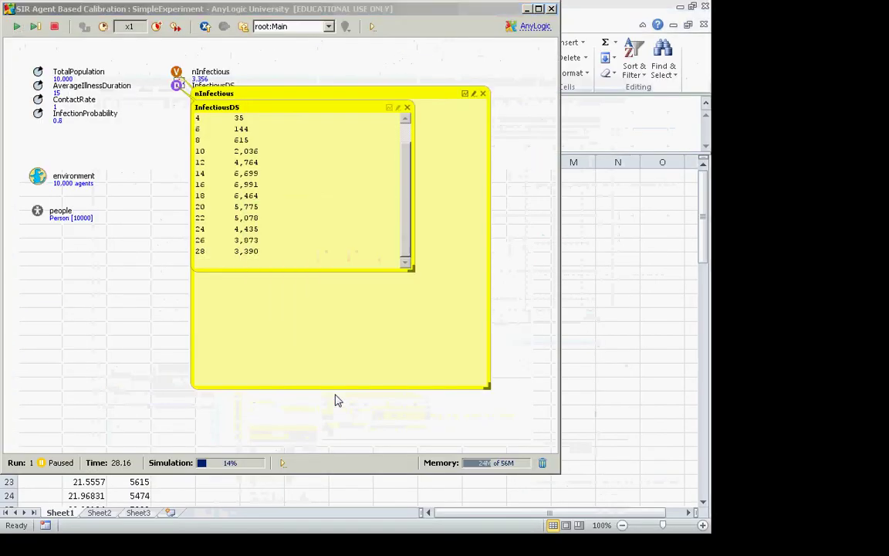
key(alt+Tab)
key(alt+Tab)
key(alt+Tab)
key(alt+Tab)
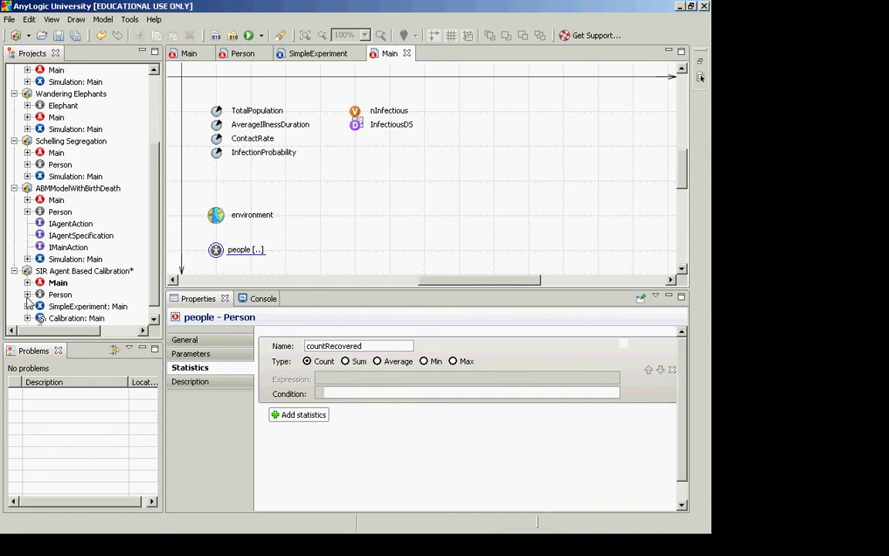
Expand Person's Statecharts and statechart in the SIR Agent Based Calibration project to examine the state names
click(27, 294)
click(41, 307)
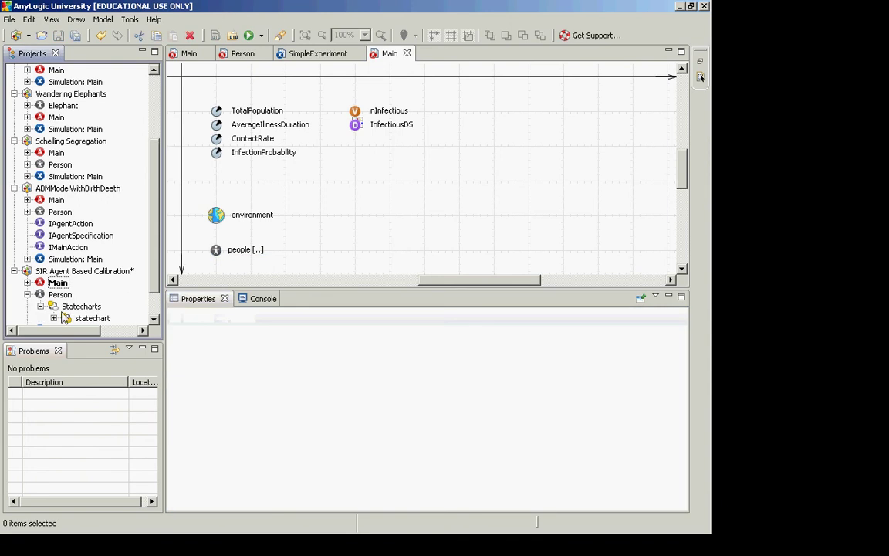
click(54, 318)
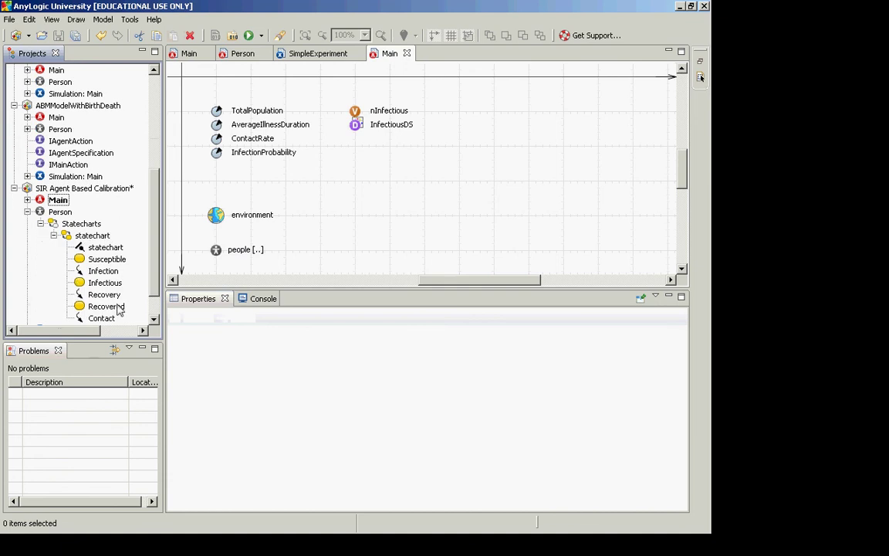
Reselect the people object and start the countRecovered condition with "item.statechart."
click(219, 257)
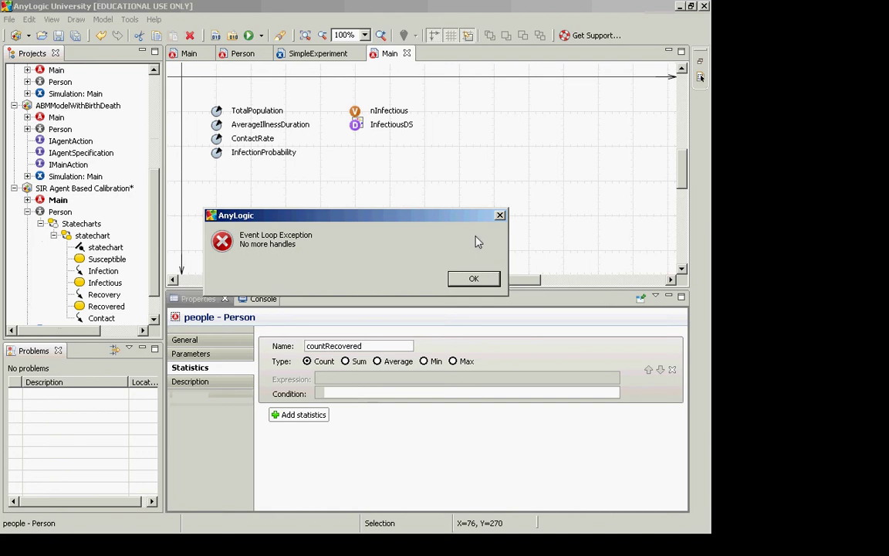
click(476, 277)
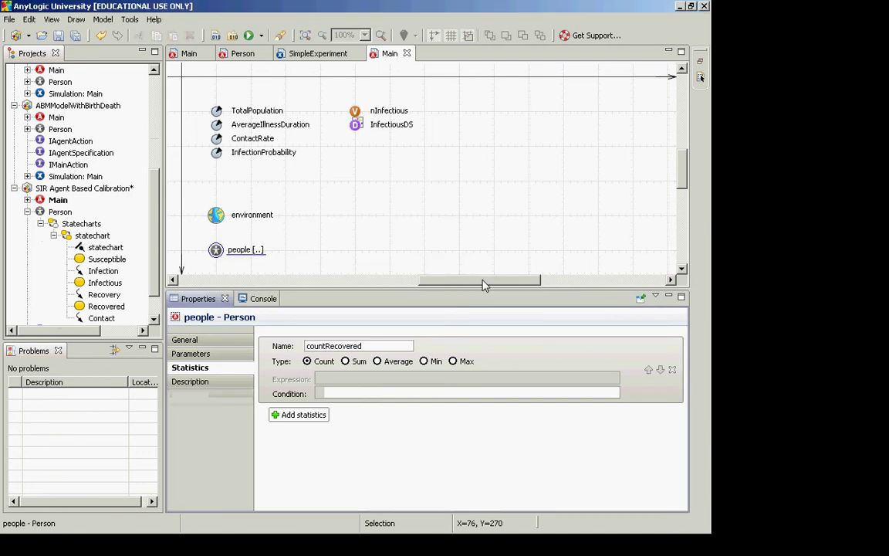
click(349, 396)
mouse_move(313, 396)
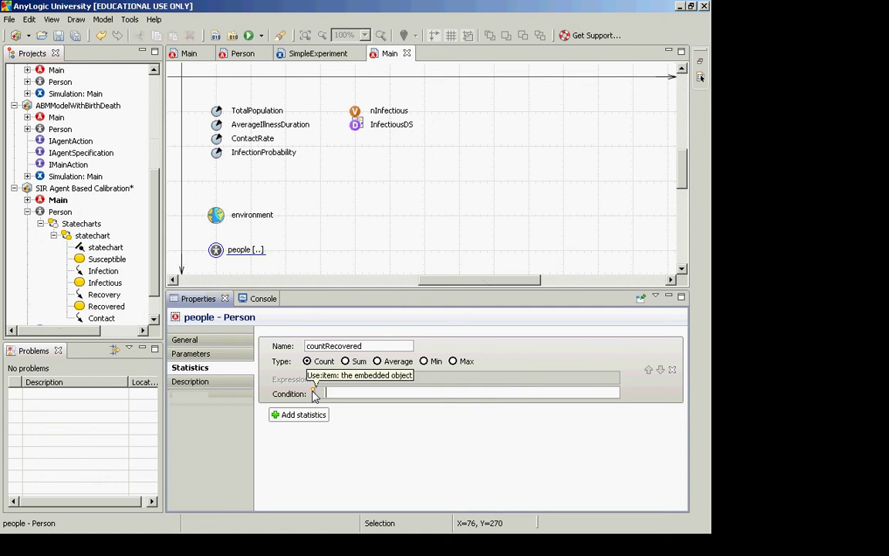
text(item.stat)
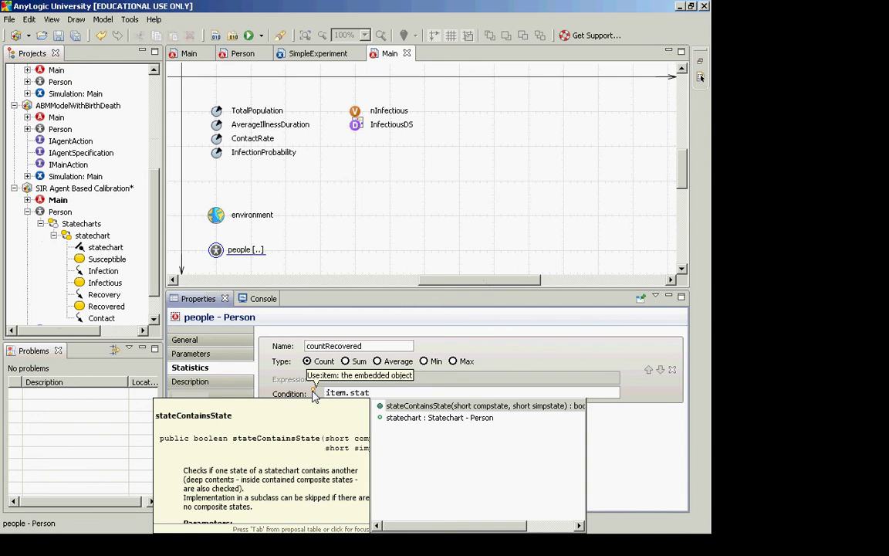
key(Down)
key(Return)
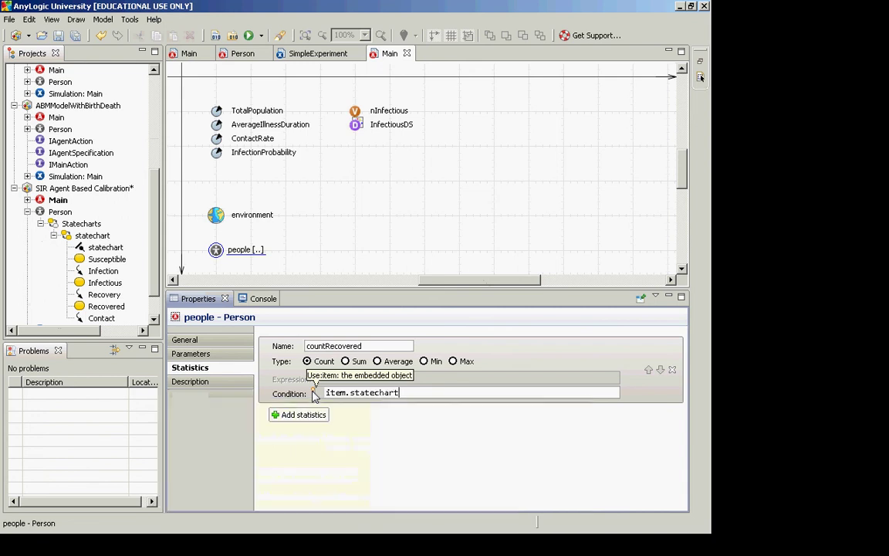
text(.)
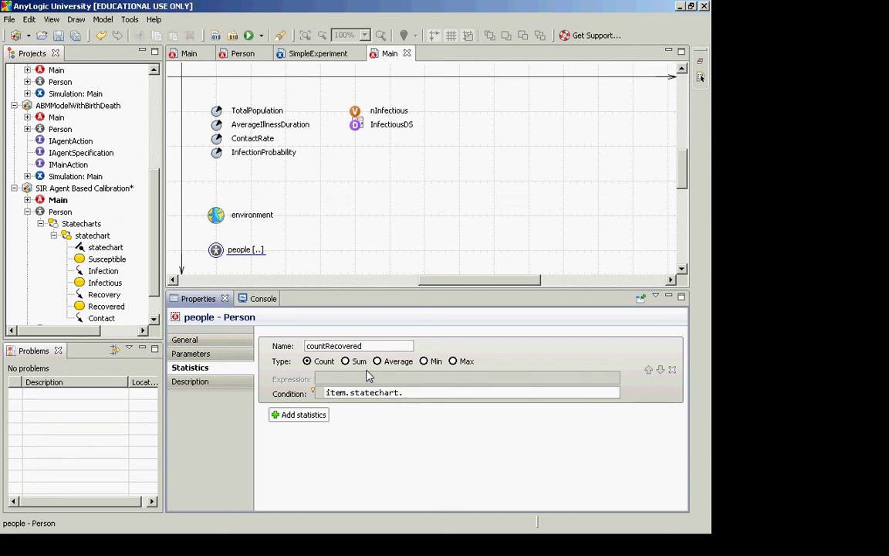
Complete the condition with isStateActive(Person.Recovered) and dismiss the save error
text(isStat)
key(ctrl+space)
key(Return)
text(Person.Redco)
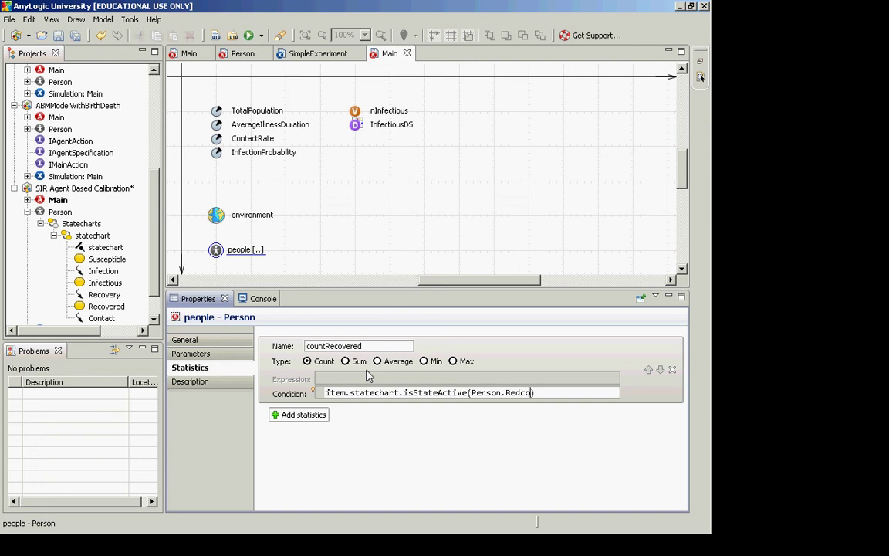
key(BackSpace)
key(BackSpace)
key(BackSpace)
text(covered)
key(ctrl+a)
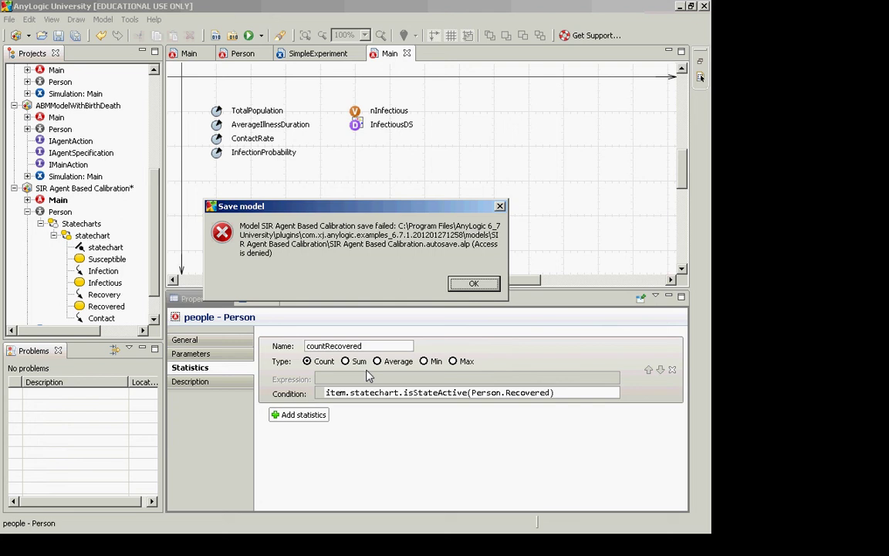
click(474, 283)
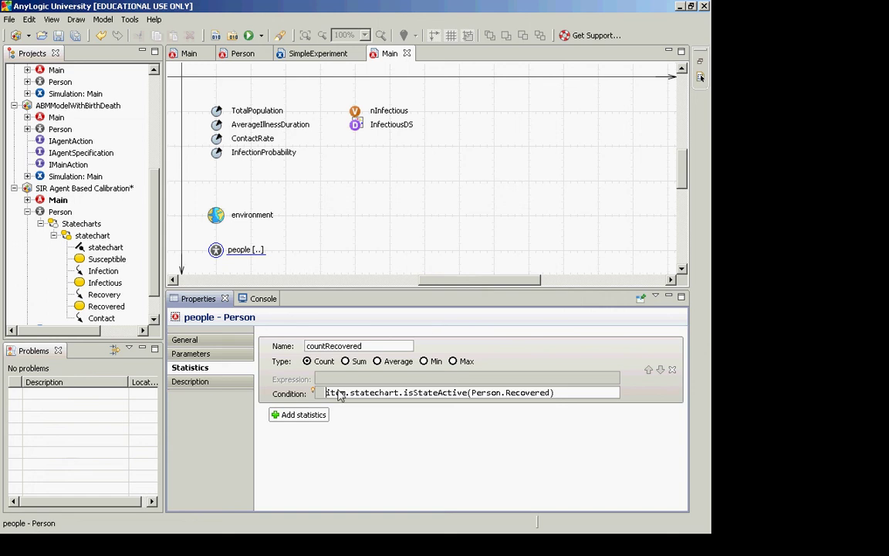
Copy the condition, try replacing it with "this.Tot" to view the code suggestions, and restore the copied expression
mouse_move(313, 395)
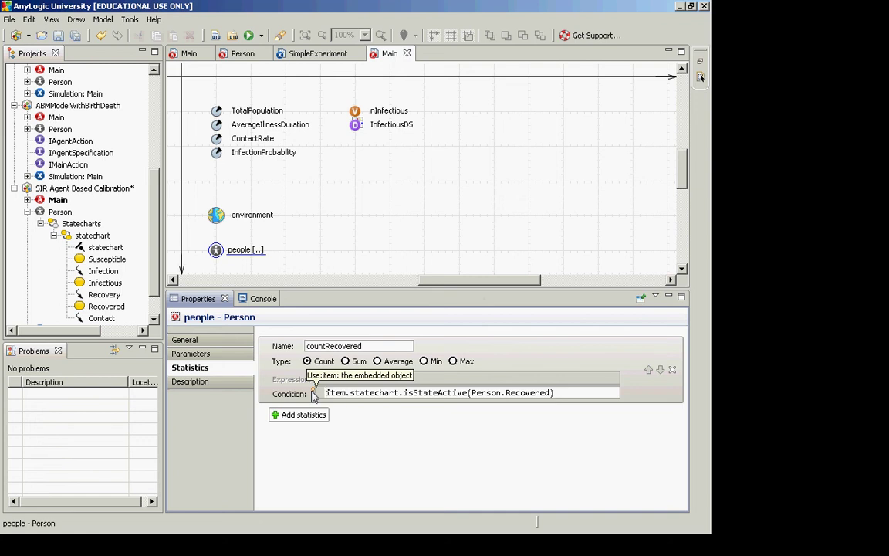
key(ctrl+a)
key(ctrl+c)
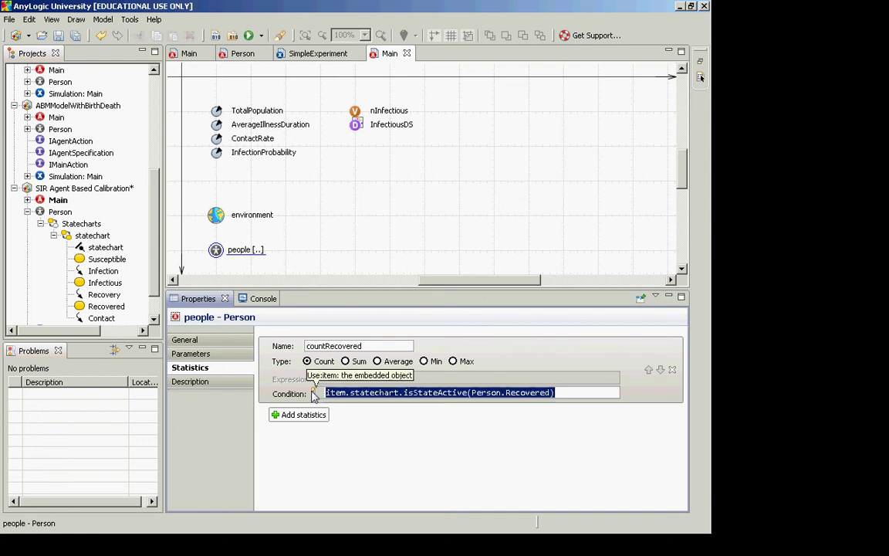
key(BackSpace)
text(this)
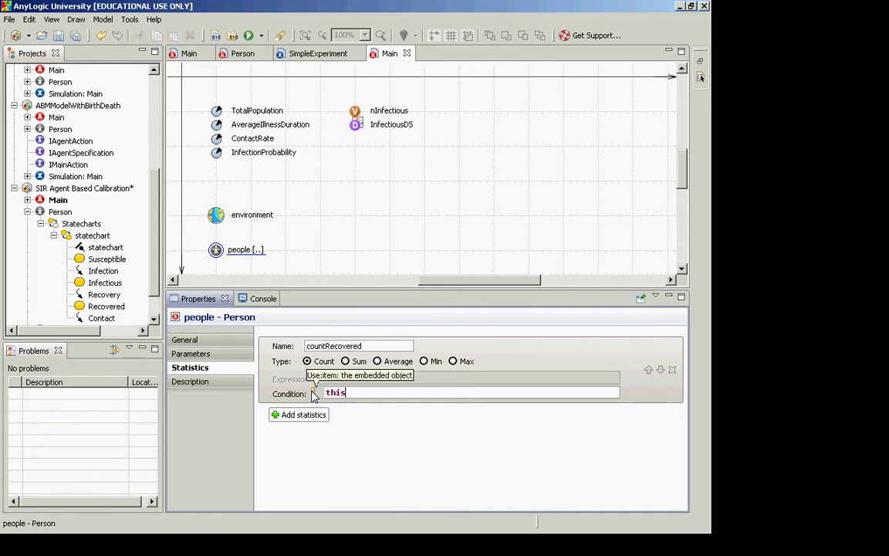
text(.)
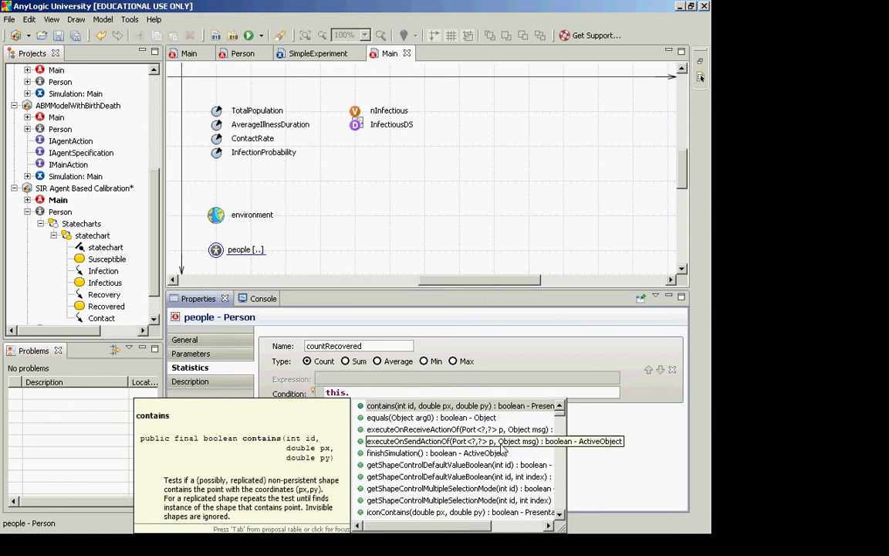
text(Tot)
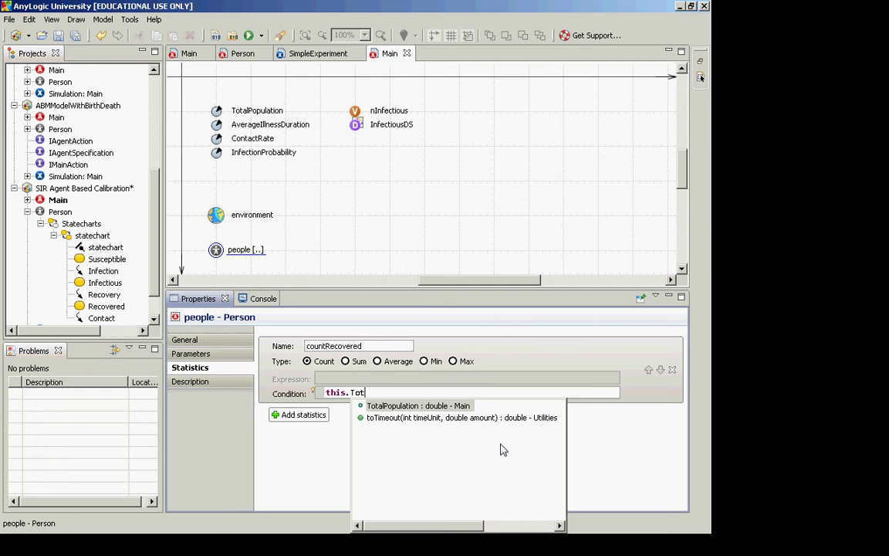
key(ctrl+shift+Left)
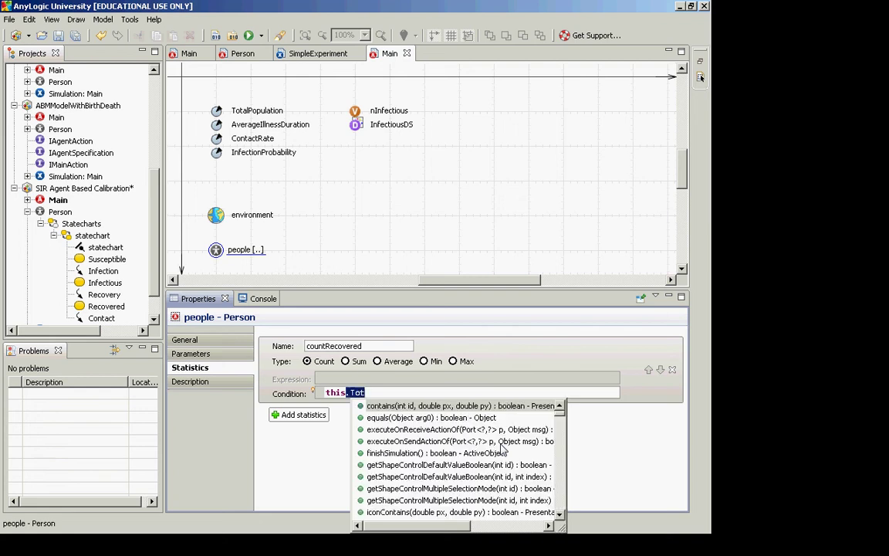
key(ctrl+shift+Left)
key(ctrl+v)
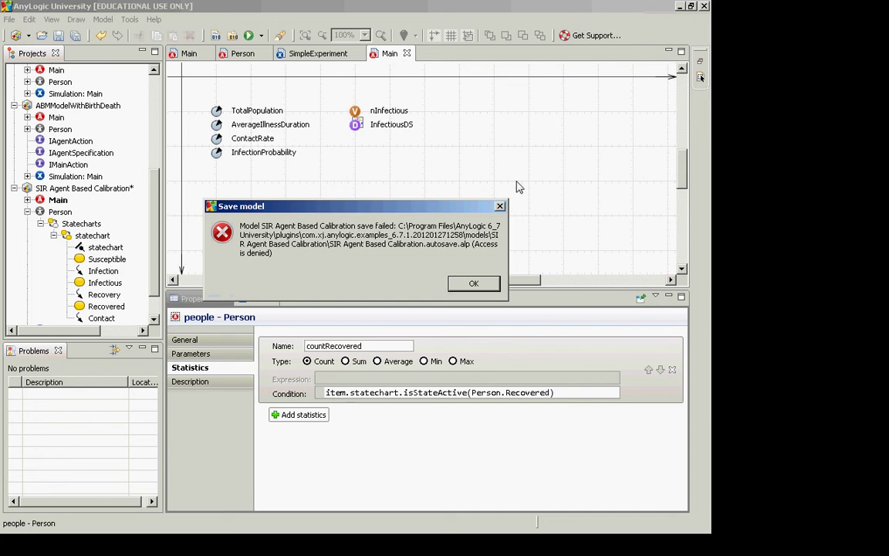
click(473, 283)
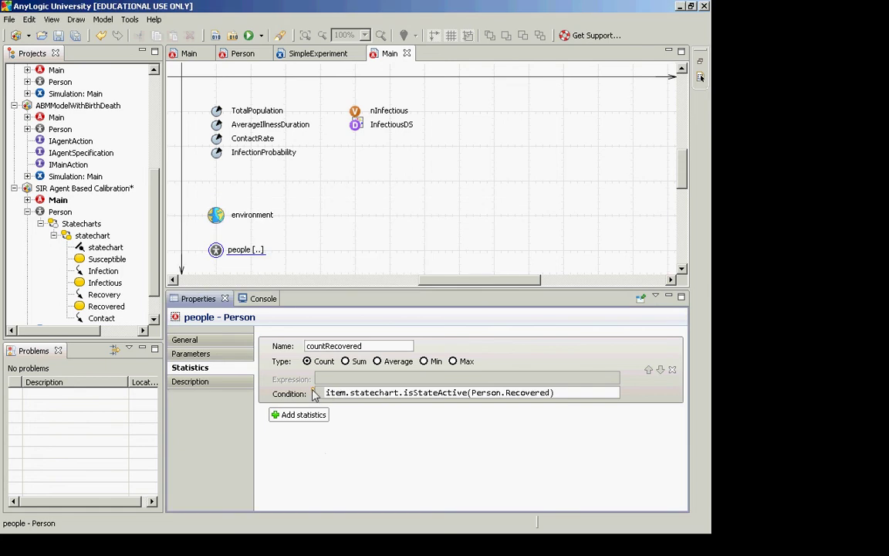
mouse_move(314, 393)
click(359, 393)
click(215, 250)
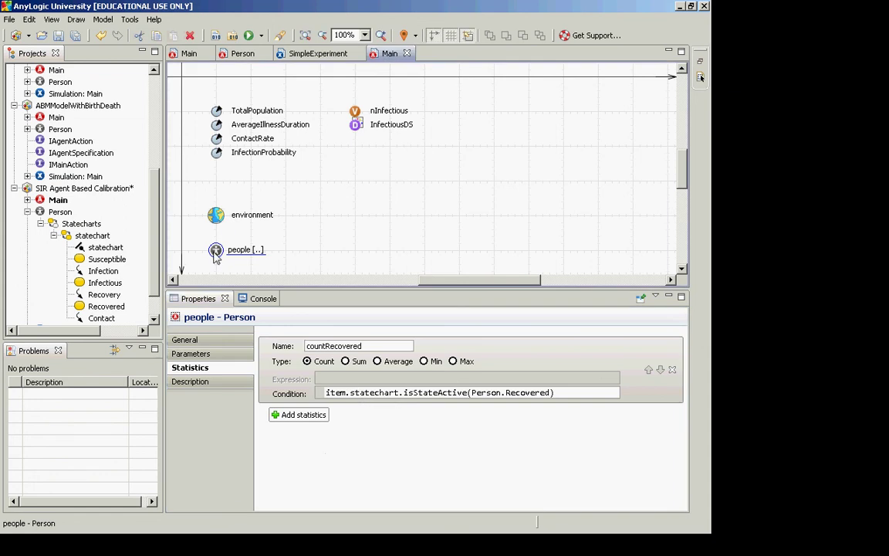
Review the general settings of people and its countRecovered statistic, including the condition expression
click(189, 341)
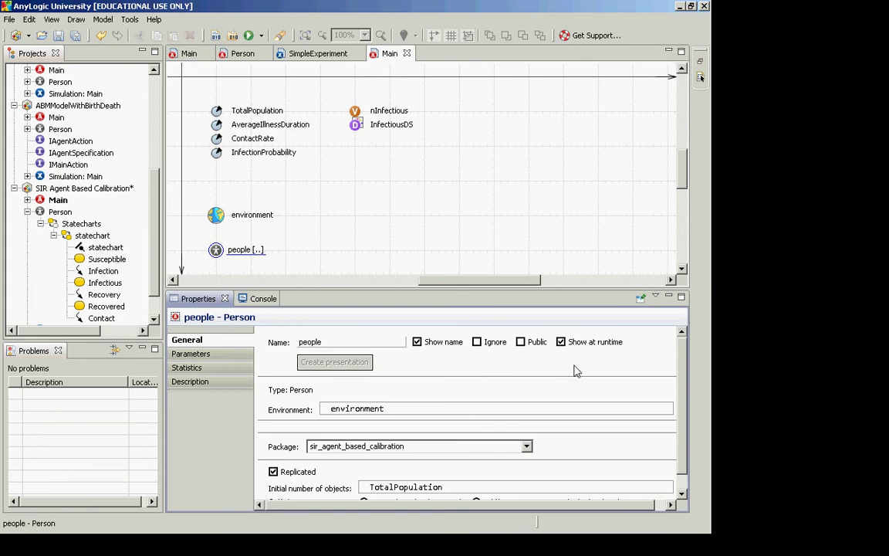
mouse_move(708, 289)
click(223, 369)
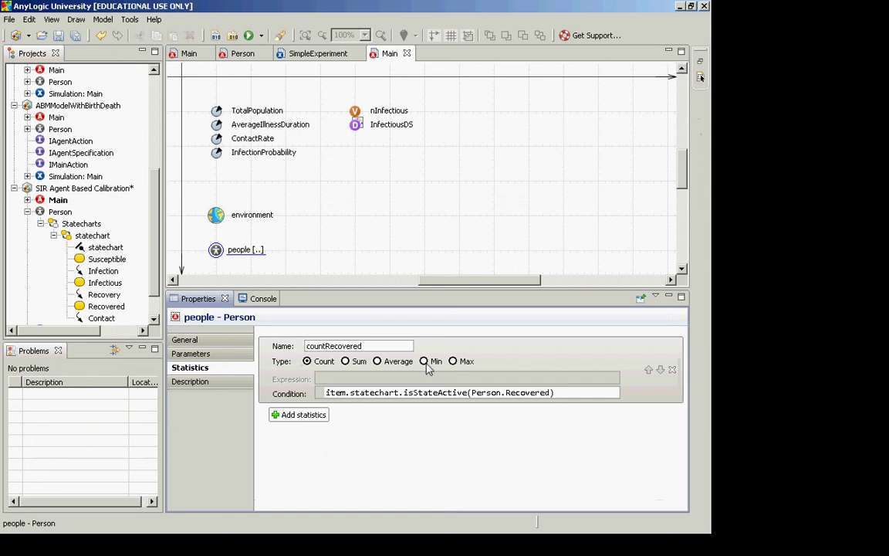
click(560, 394)
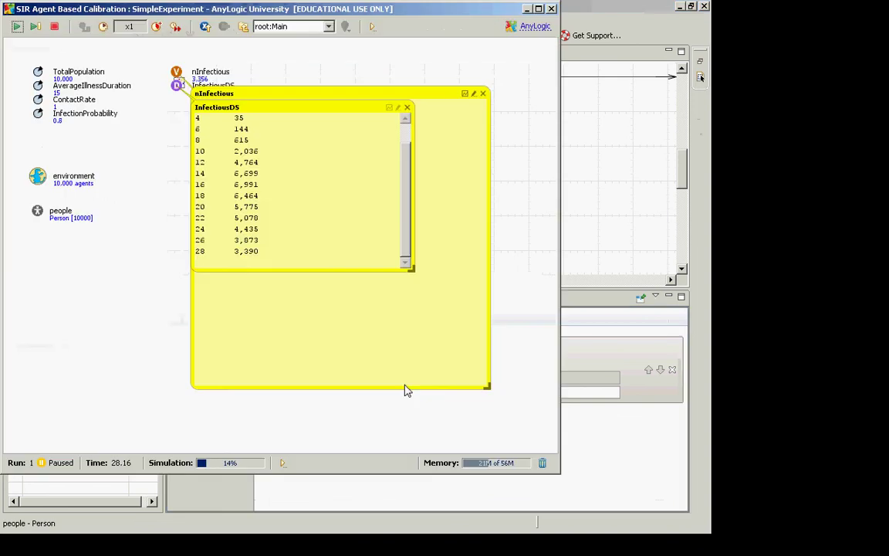
Switch to the presentation to check the full expression and run instructions, end the paused simulation, and return to AnyLogic
key(alt+Tab)
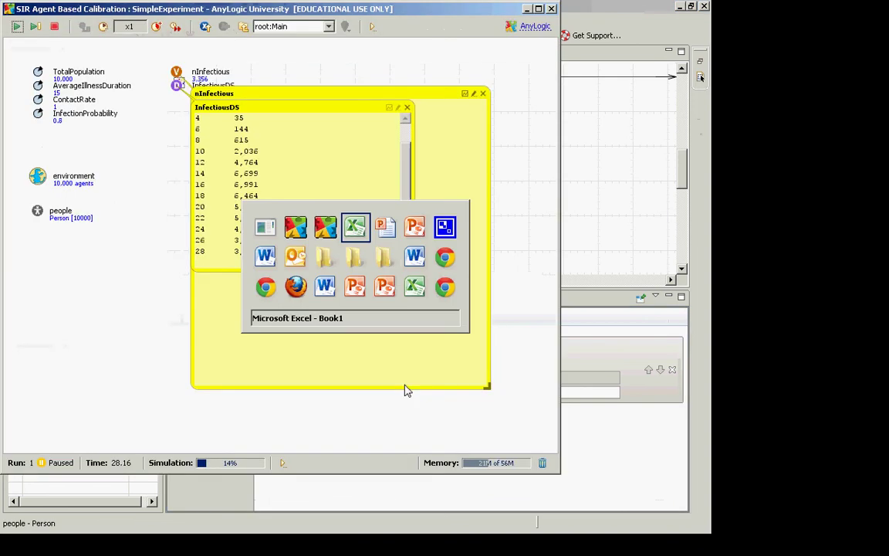
key(alt+Tab)
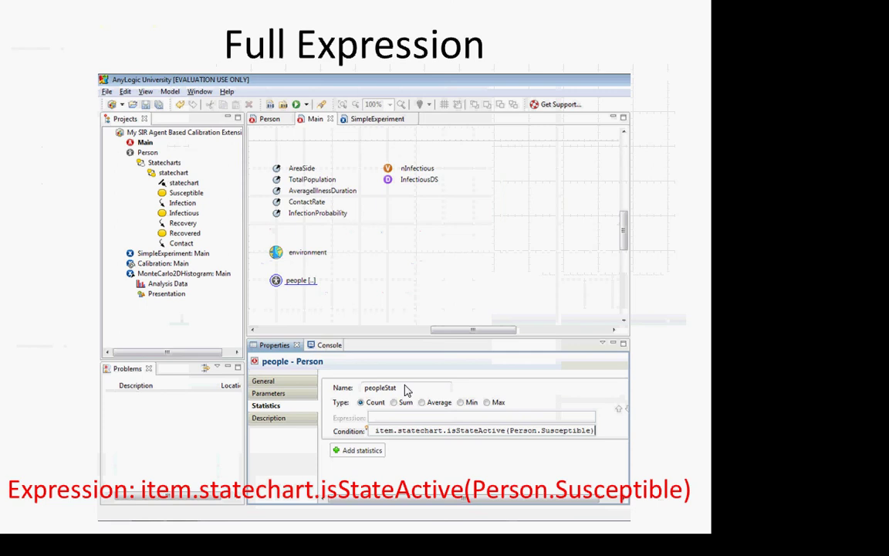
click(406, 390)
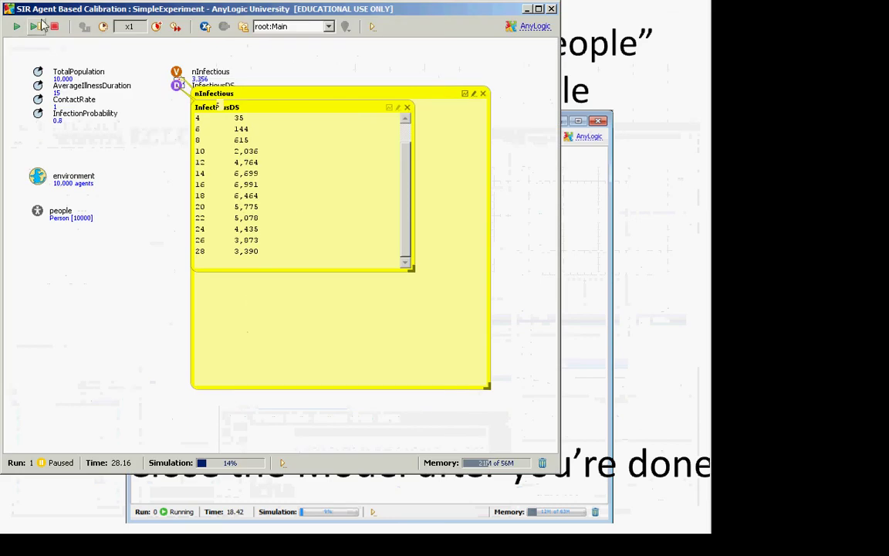
click(52, 26)
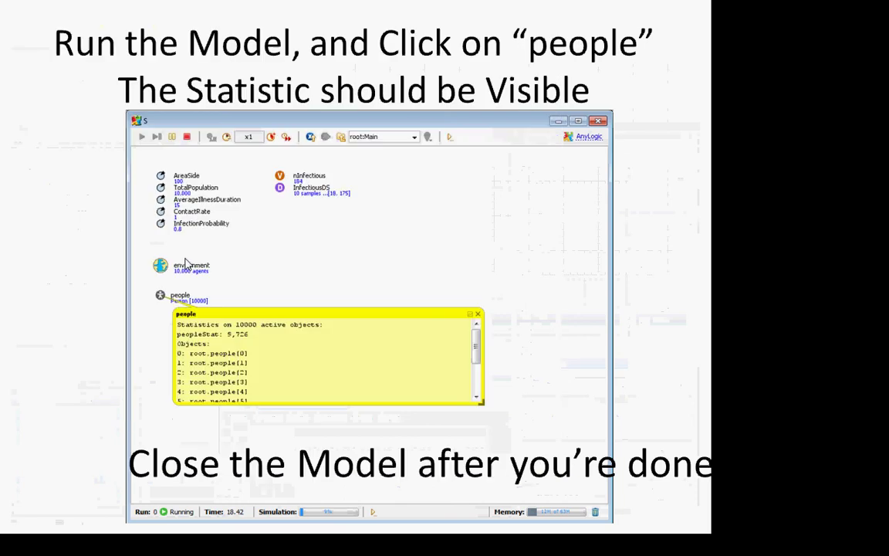
key(alt+Tab)
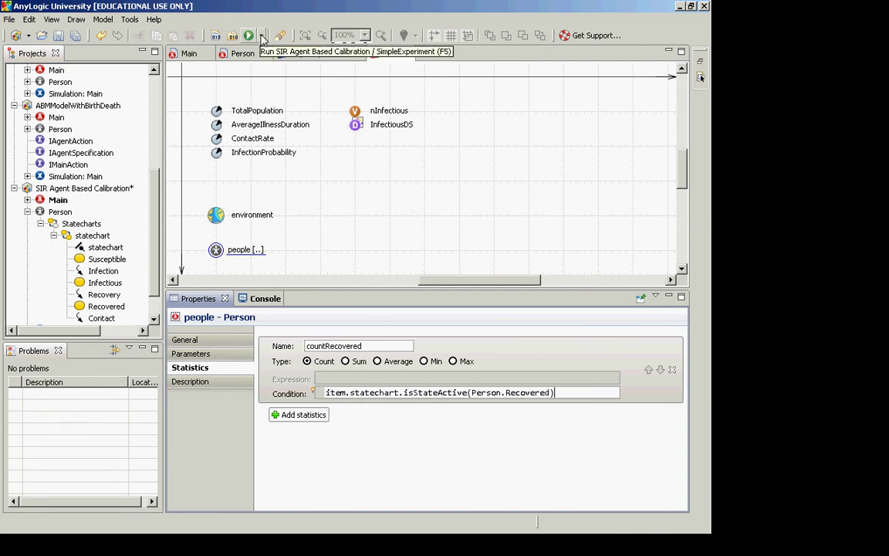
Run the SIR Agent Based Calibration SimpleExperiment and examine the countRecovered statistic of people in an enlarged inspection window
click(261, 35)
click(263, 51)
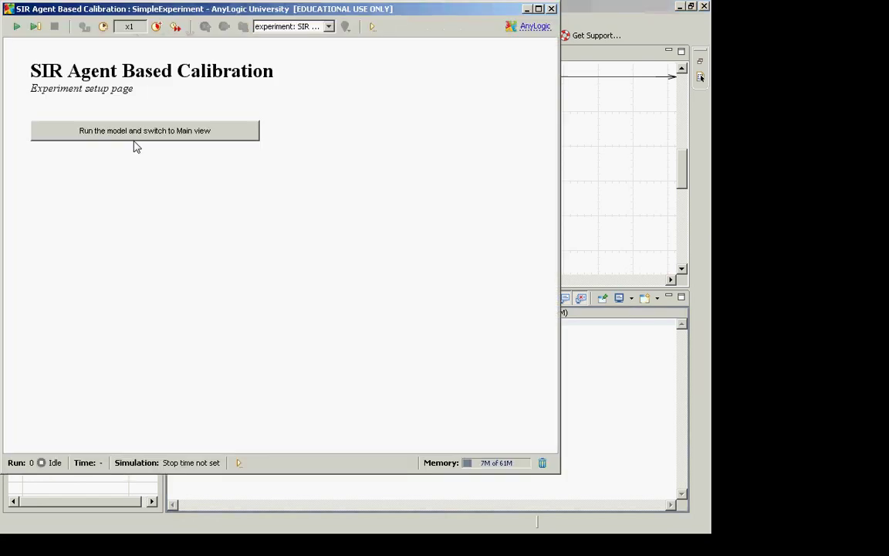
click(135, 146)
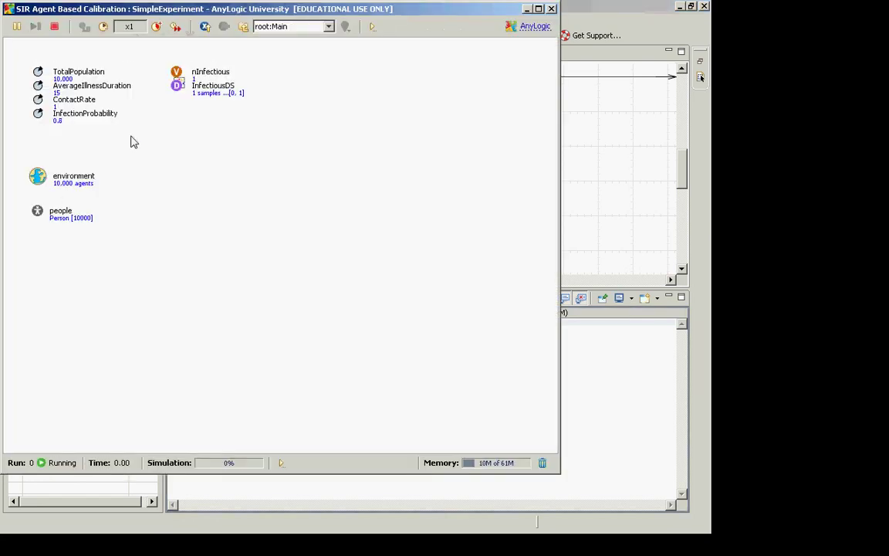
click(39, 213)
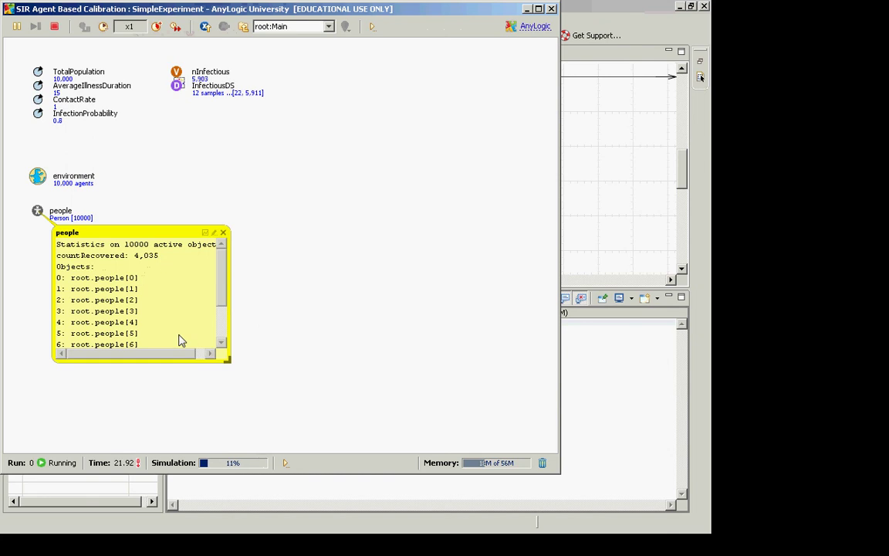
drag(230, 366, 393, 426)
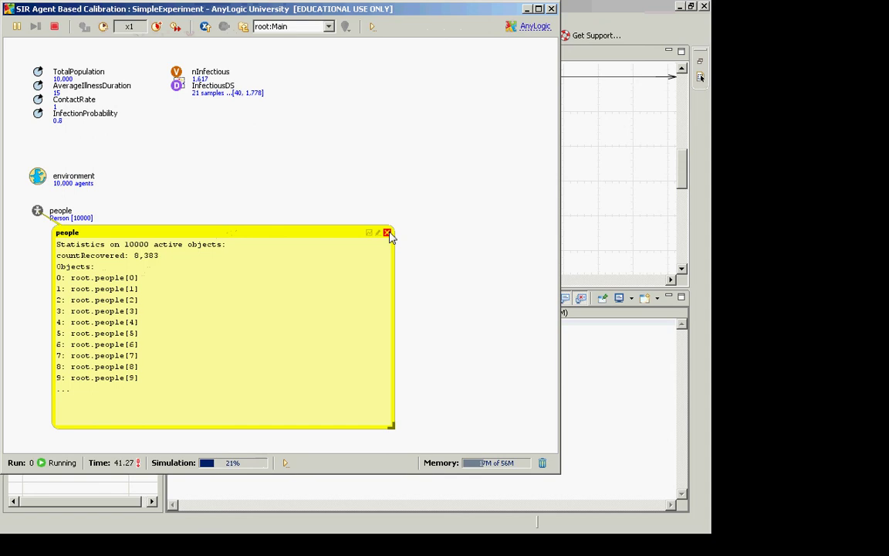
click(388, 232)
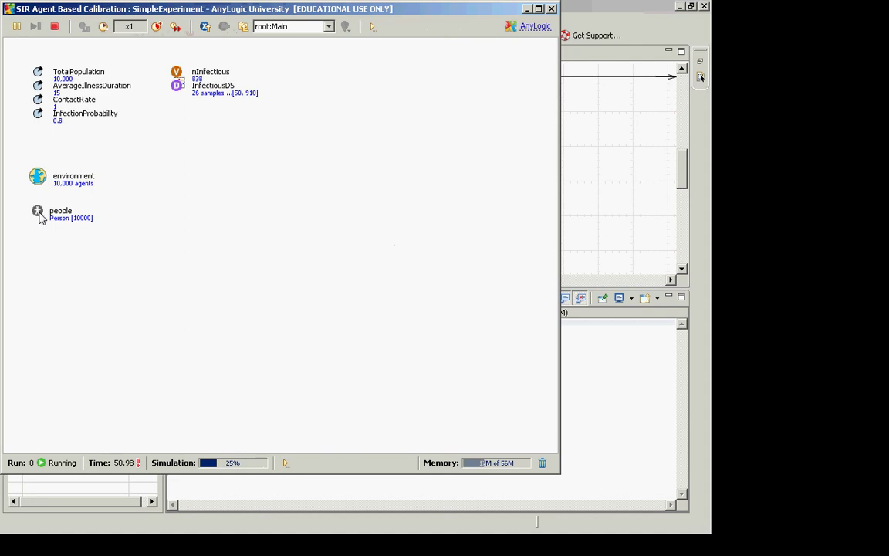
View the running statechart of people[0], return to root:Main, and recheck the people statistics
click(39, 215)
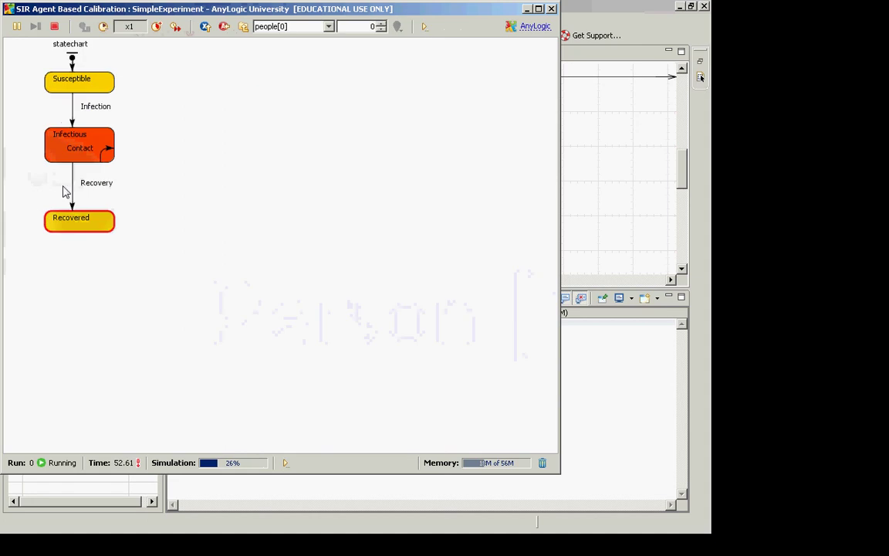
click(243, 27)
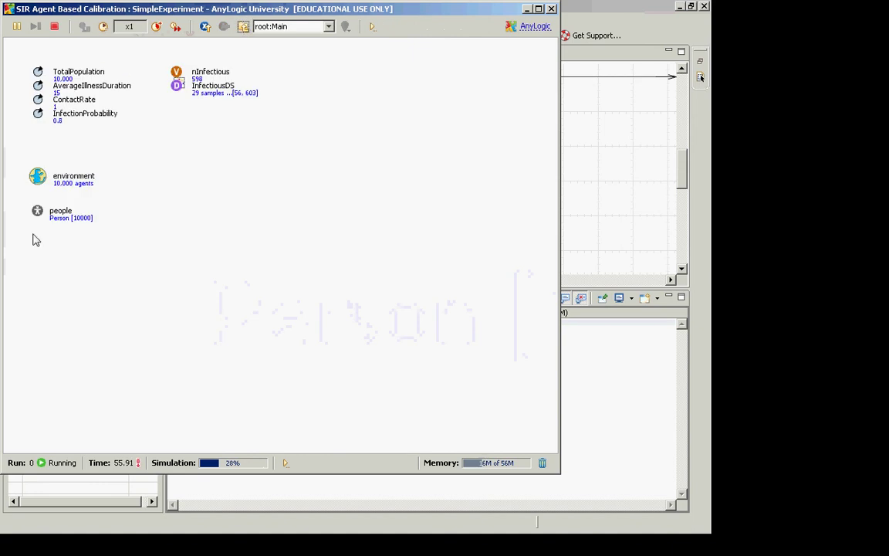
click(37, 213)
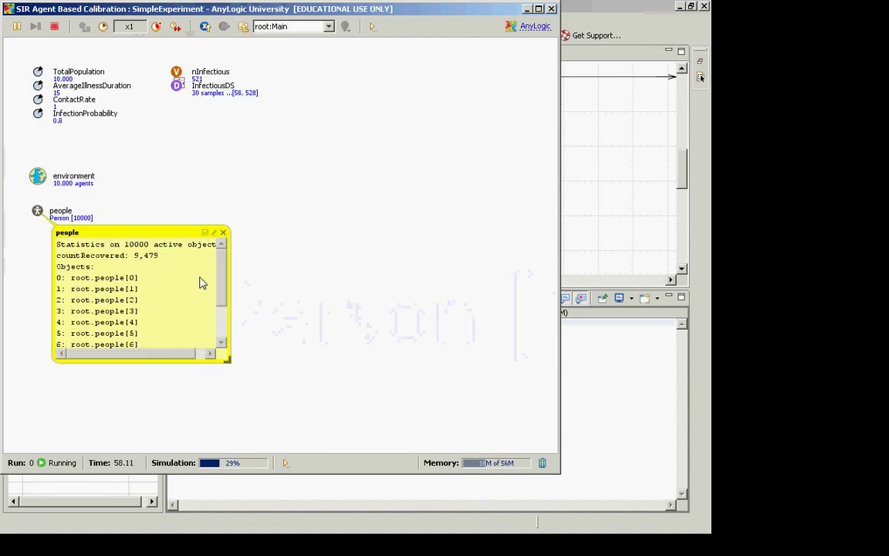
click(223, 233)
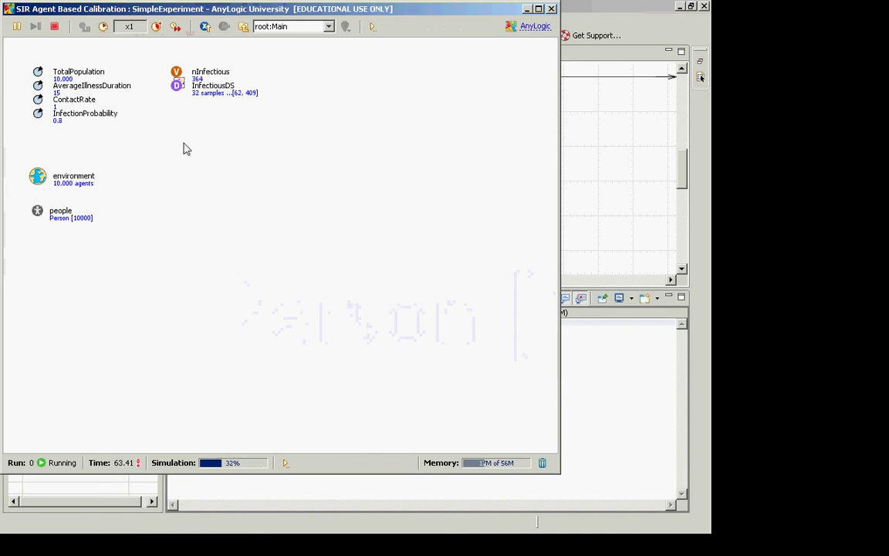
Stop the simulation and close its window, and reselect people in Main to show its statistics settings
click(54, 26)
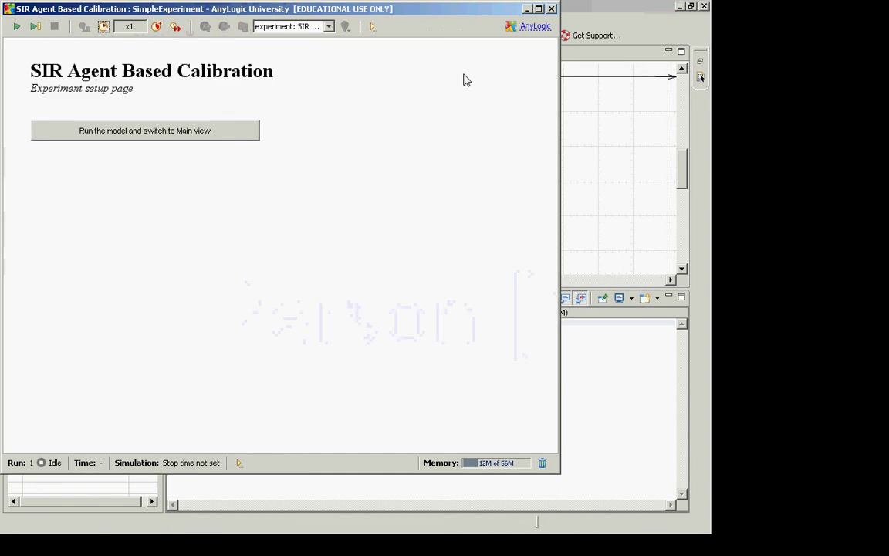
click(551, 9)
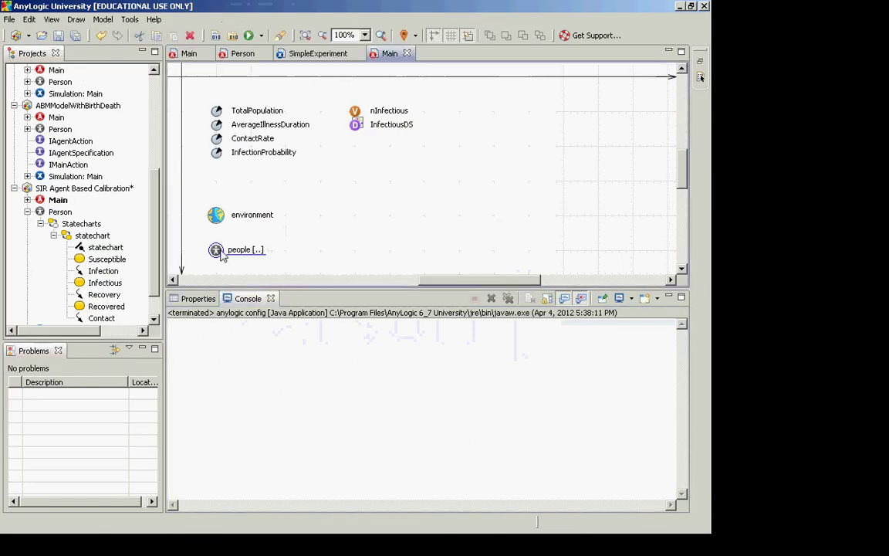
click(199, 299)
double_click(215, 249)
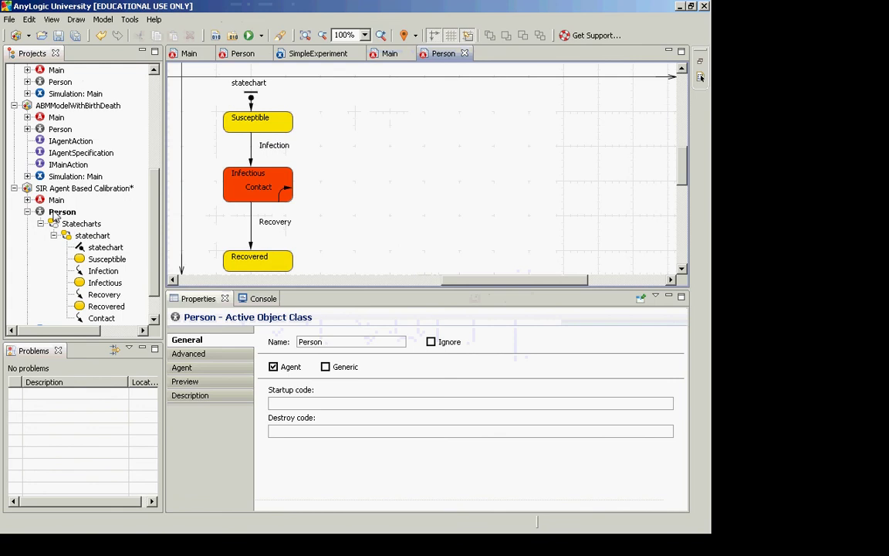
click(700, 77)
key(ctrl+Page_Up)
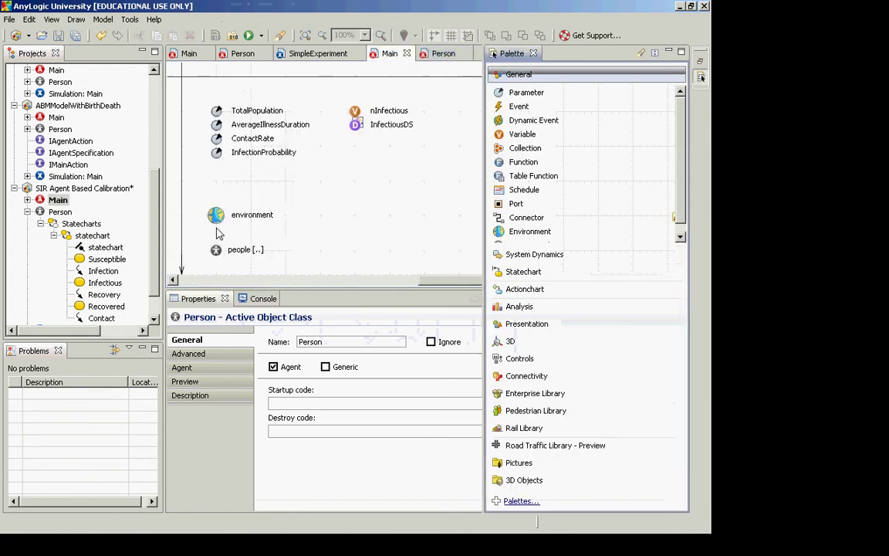
click(215, 251)
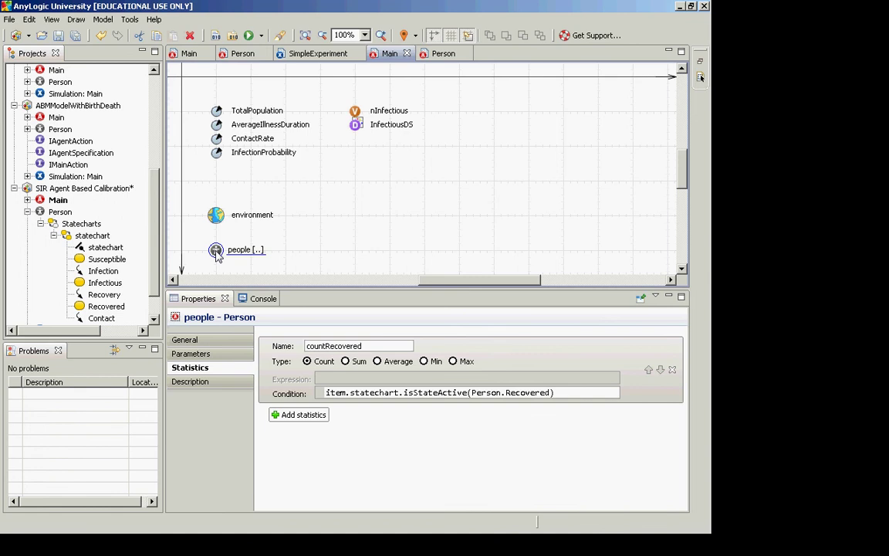
Check the presentation's instructions for adding a Time Plot, return to AnyLogic, and dismiss the save error
key(alt+Tab)
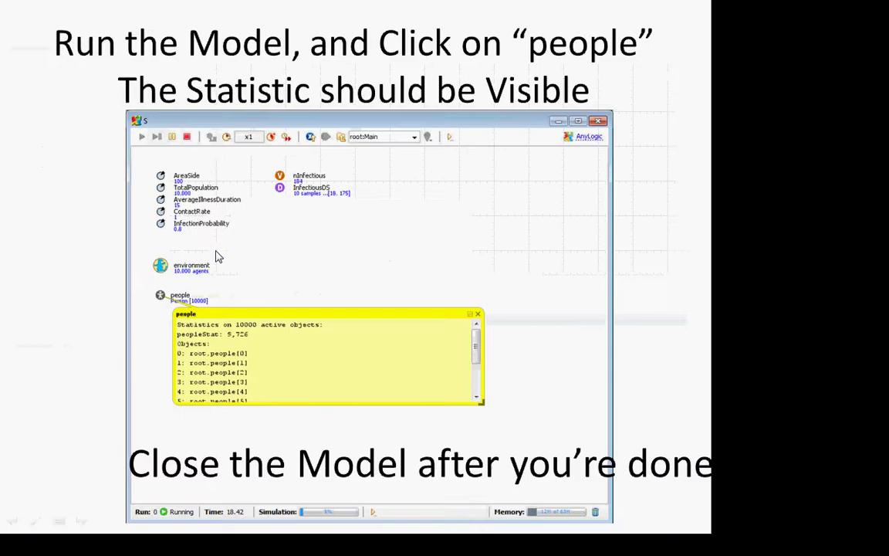
click(217, 256)
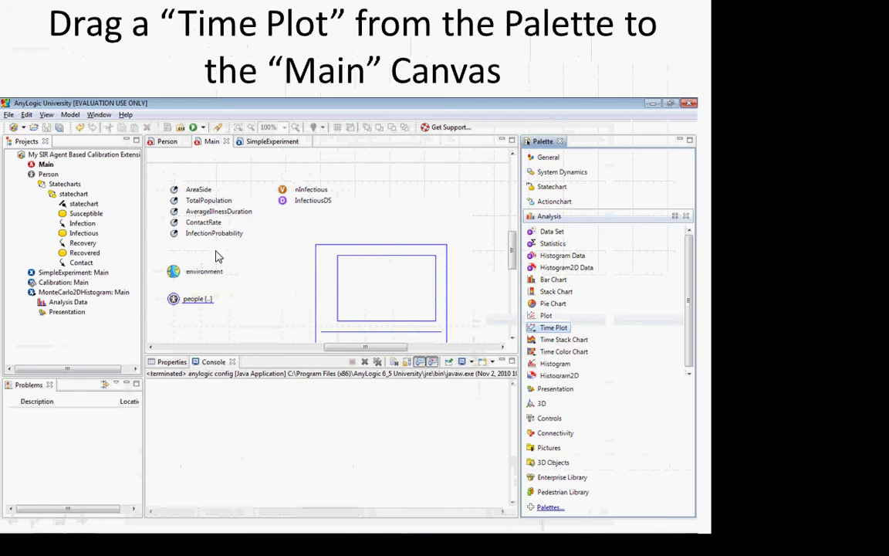
key(alt+Tab)
key(alt+Tab)
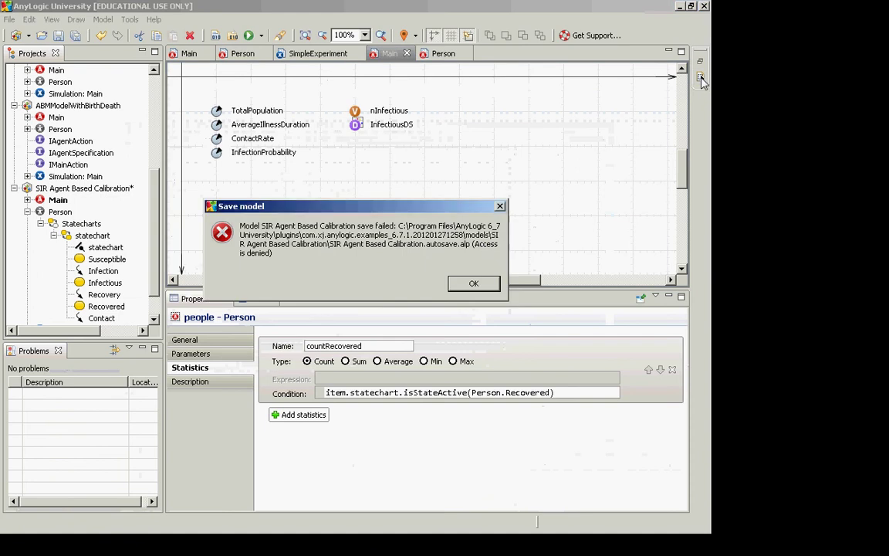
key(Return)
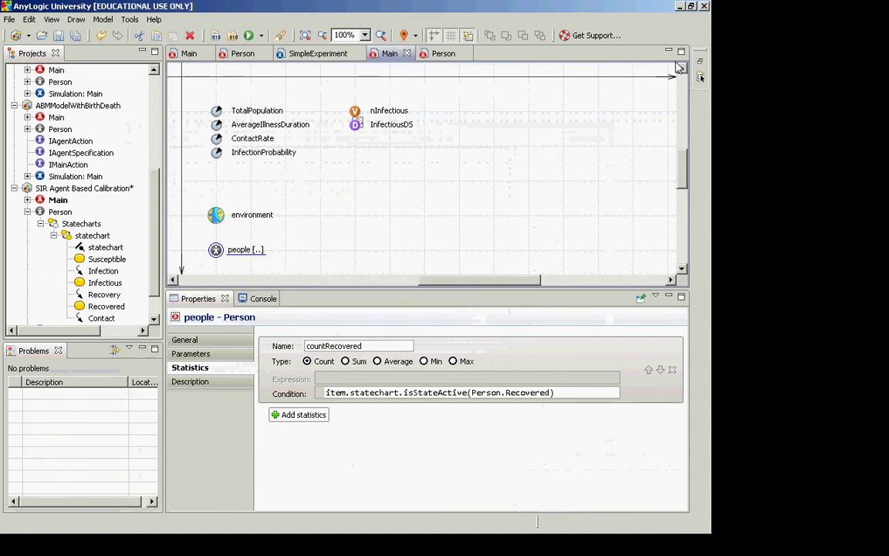
Add a Time Plot to Main beside the environment and people objects and stretch it to about double width
click(700, 76)
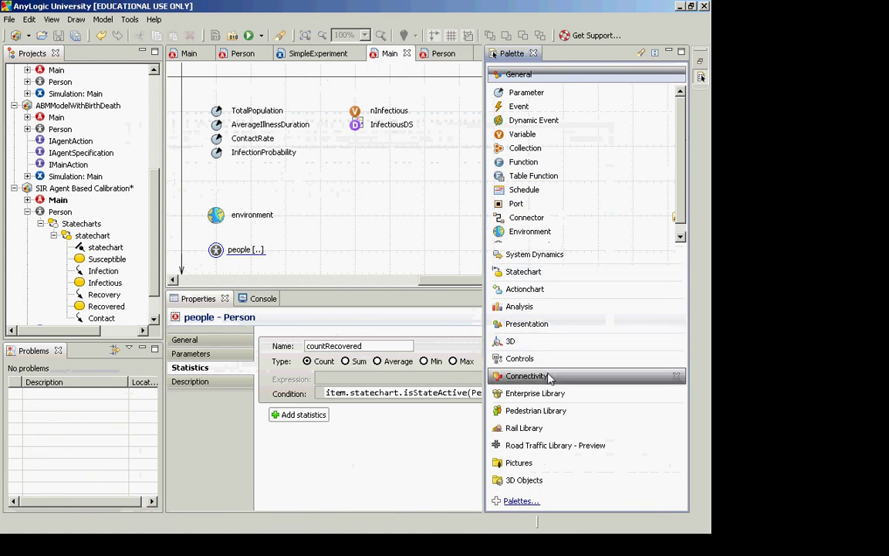
click(520, 306)
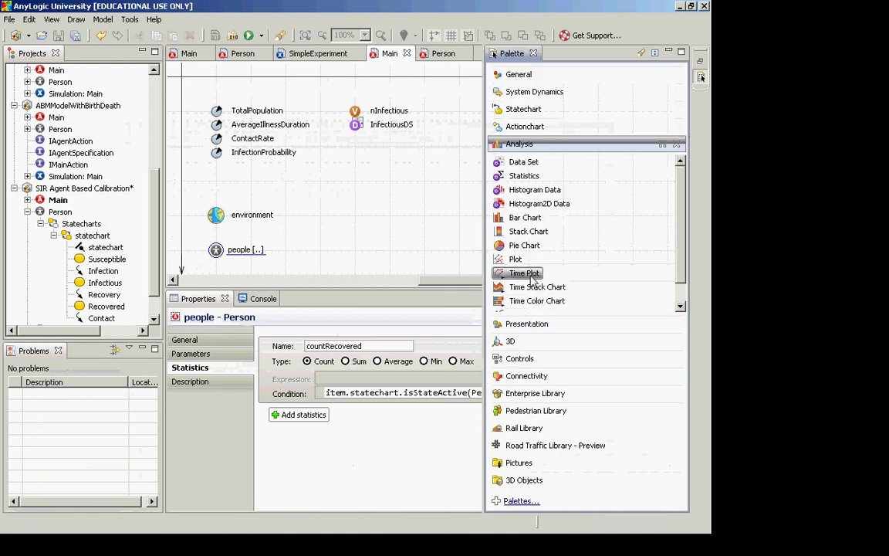
drag(533, 280, 307, 168)
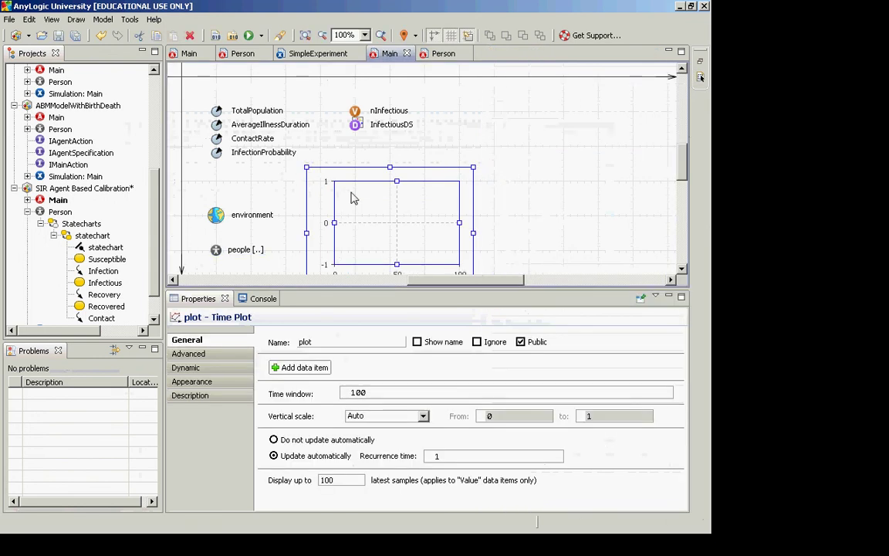
mouse_move(706, 89)
click(700, 77)
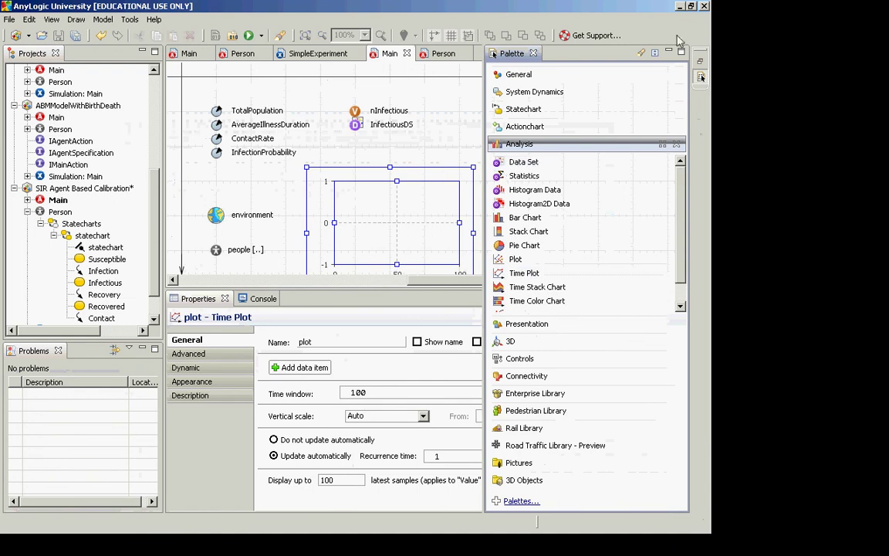
click(670, 60)
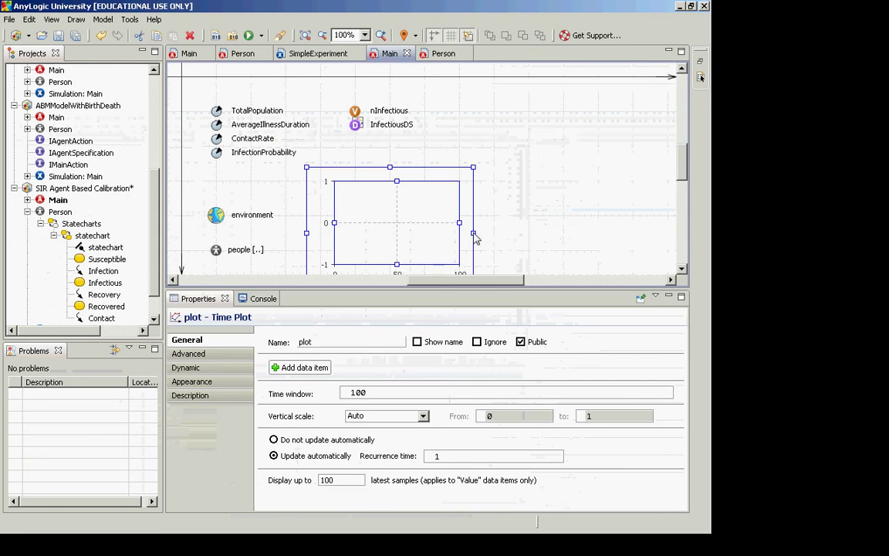
drag(474, 224, 640, 225)
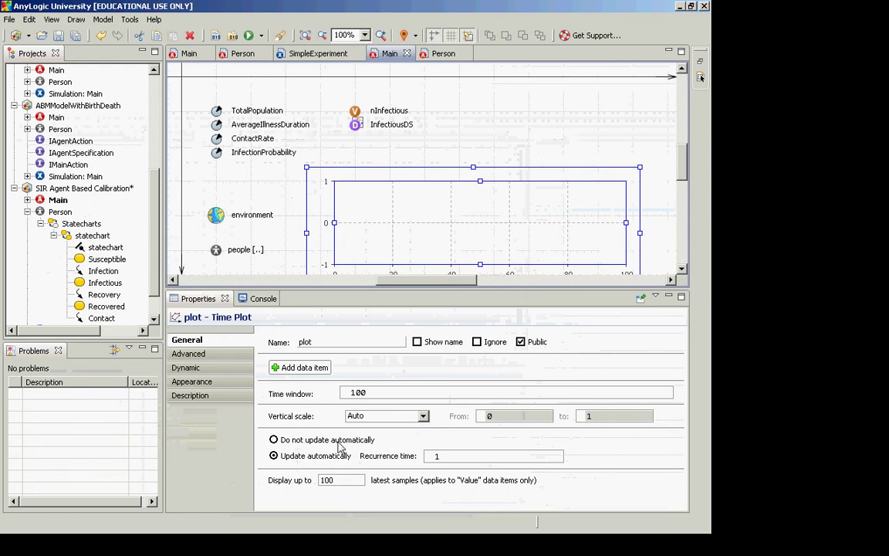
Add a data item to the time plot and set its value to people.countRecovered()
click(302, 367)
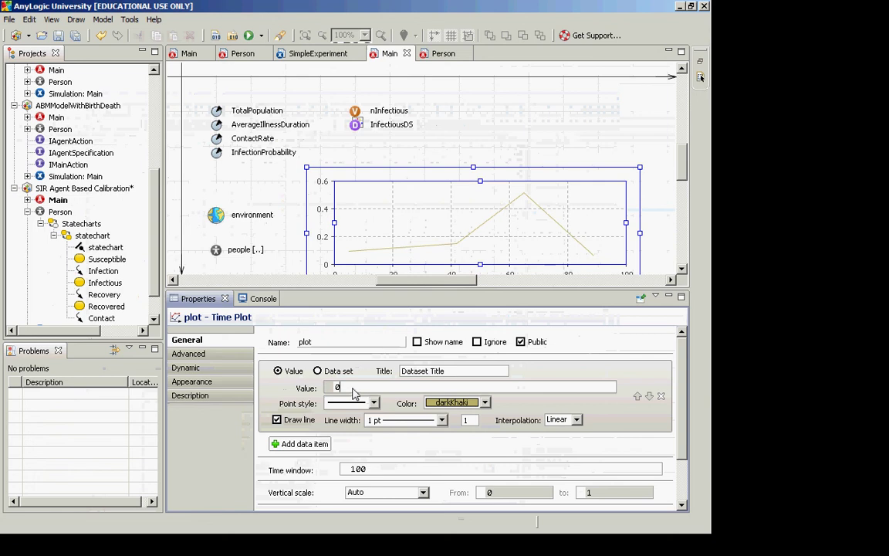
double_click(352, 391)
text(eople.)
key(ctrl+space)
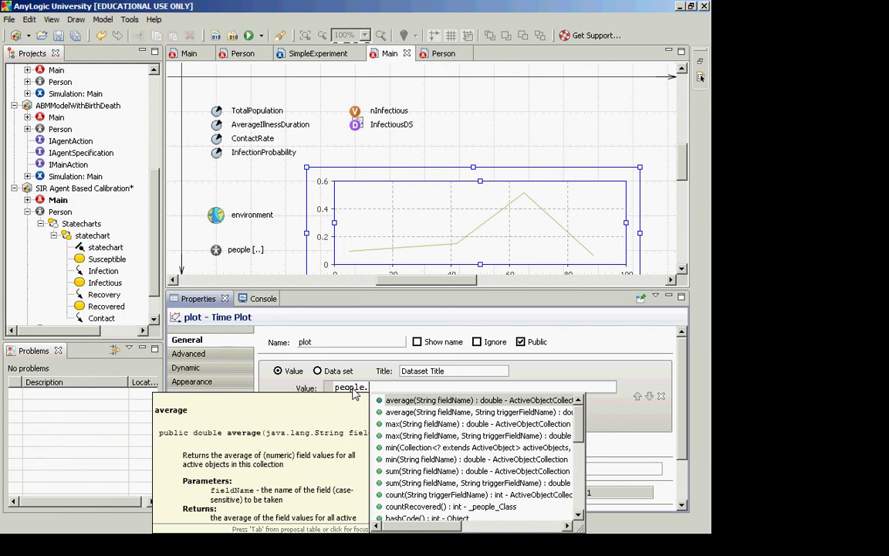
text(count)
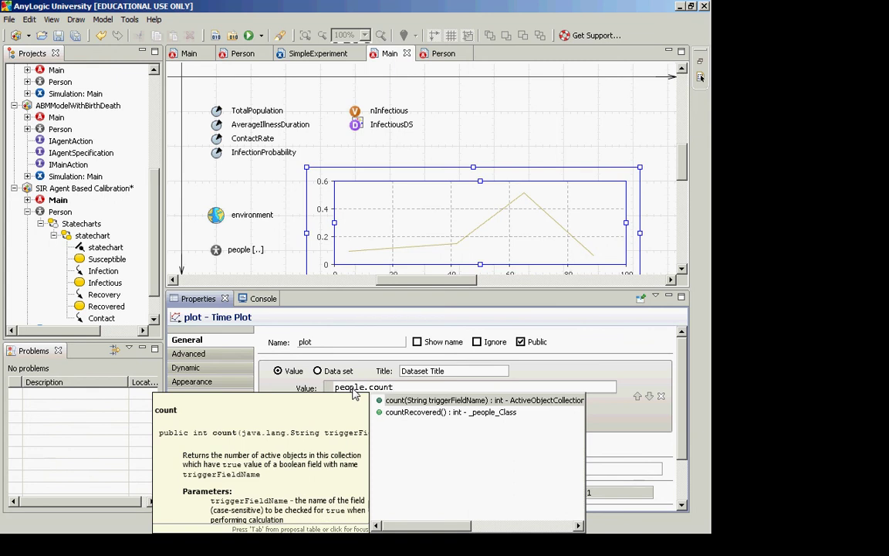
key(Down)
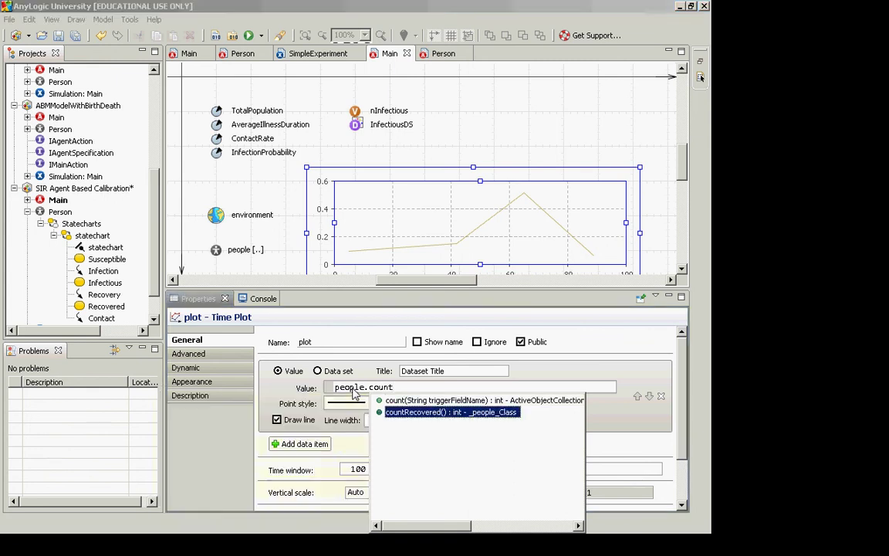
key(Return)
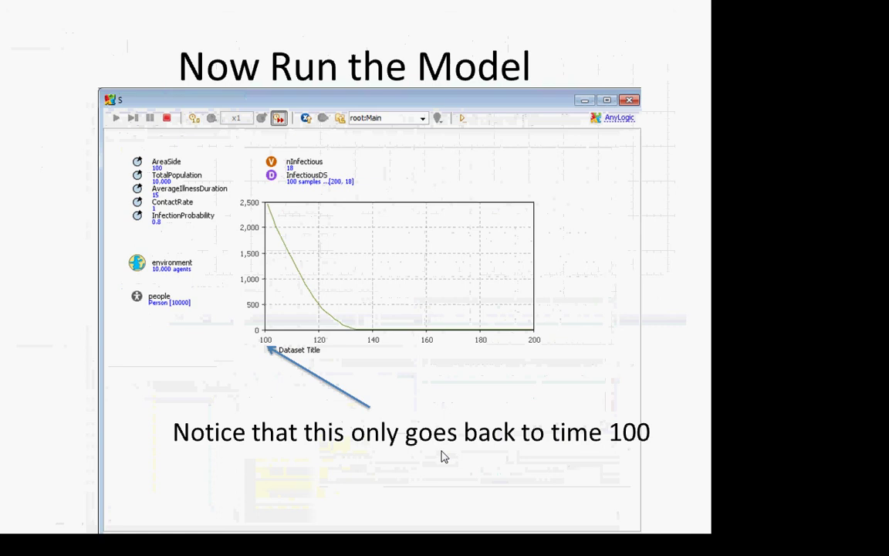
Switch from the presentation back to AnyLogic, dismiss the save error, and review the count statistic defined on people
key(alt+Tab)
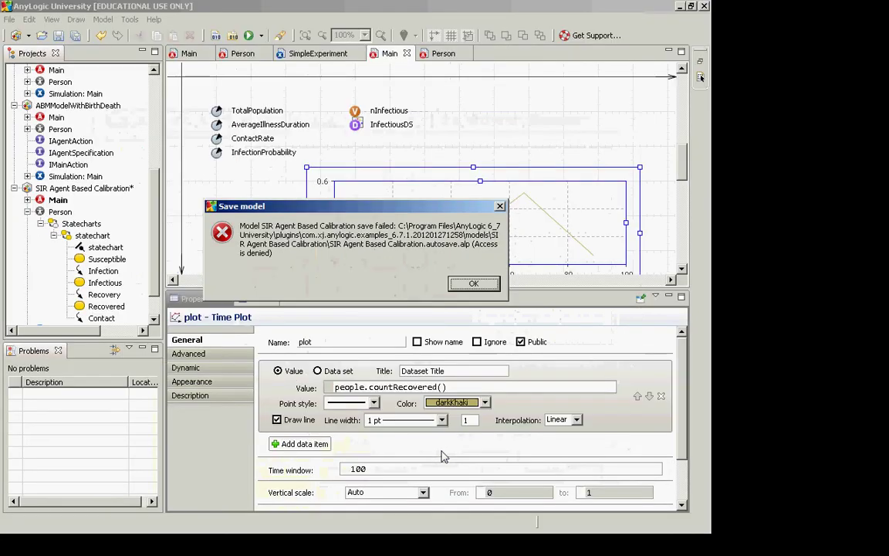
click(500, 206)
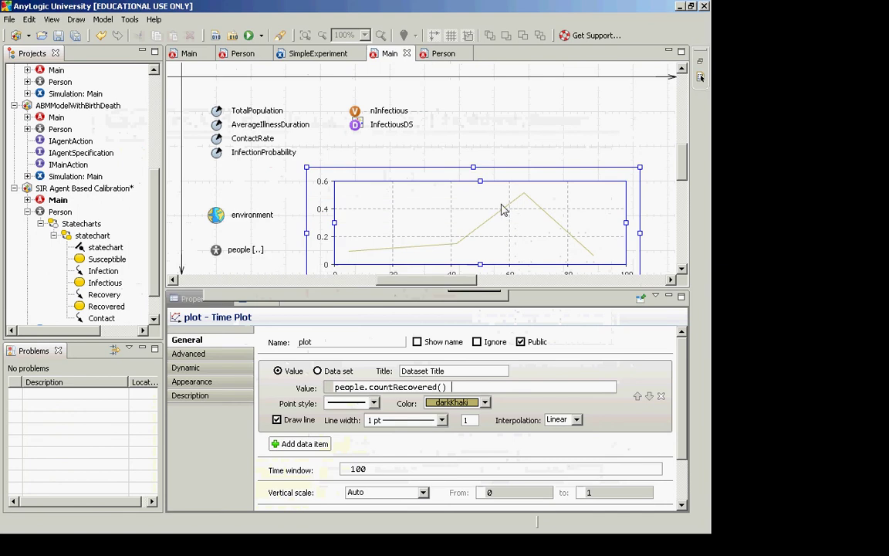
click(217, 253)
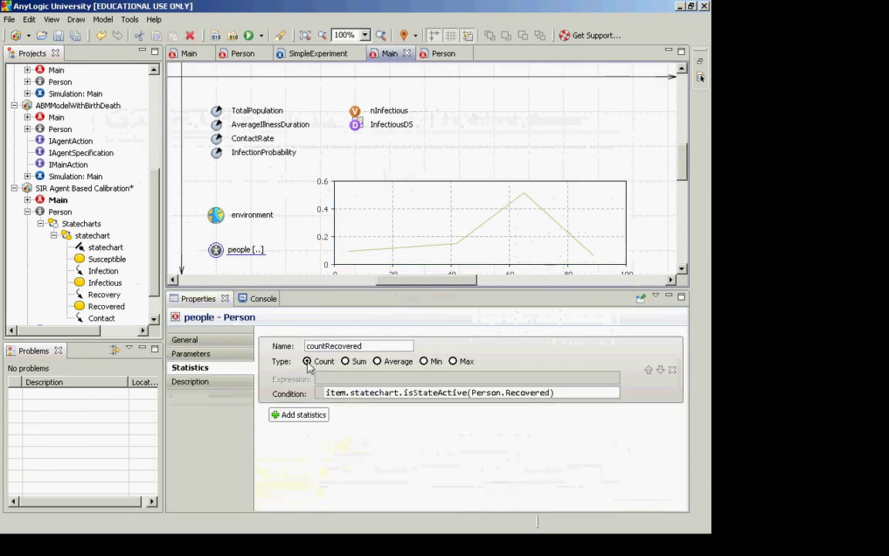
click(308, 363)
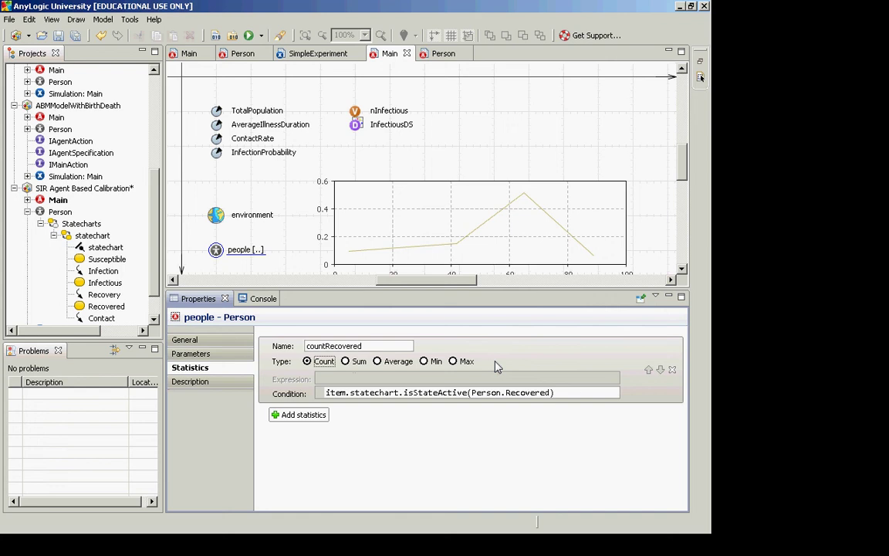
Select the countRecovered time plot in Main and cut it out of the model
click(453, 265)
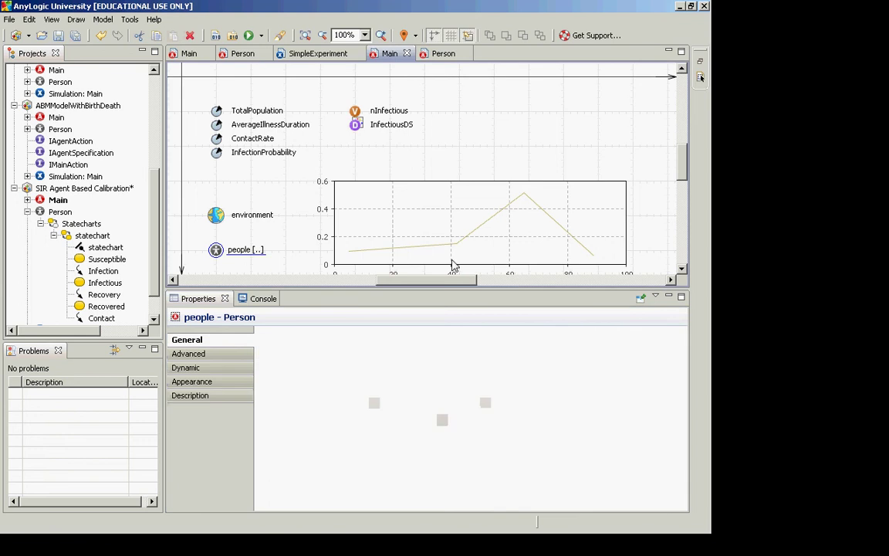
click(453, 266)
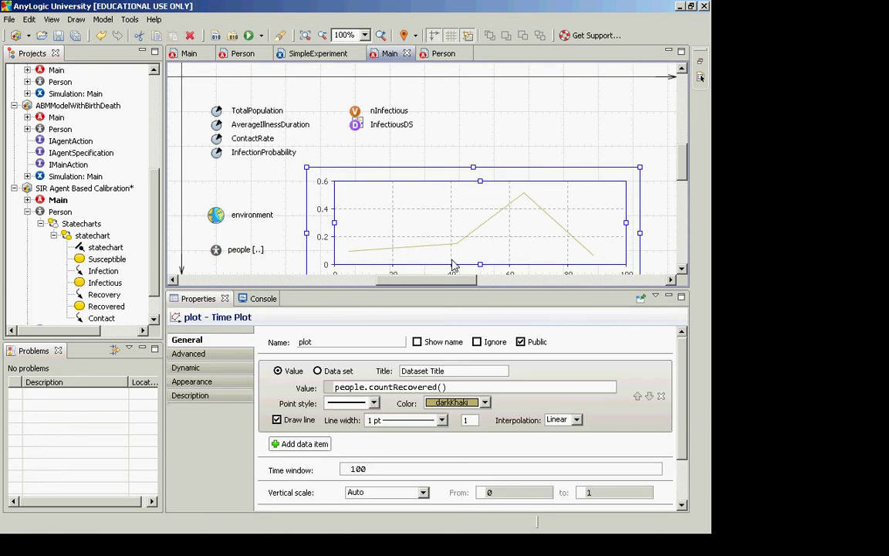
key(Delete)
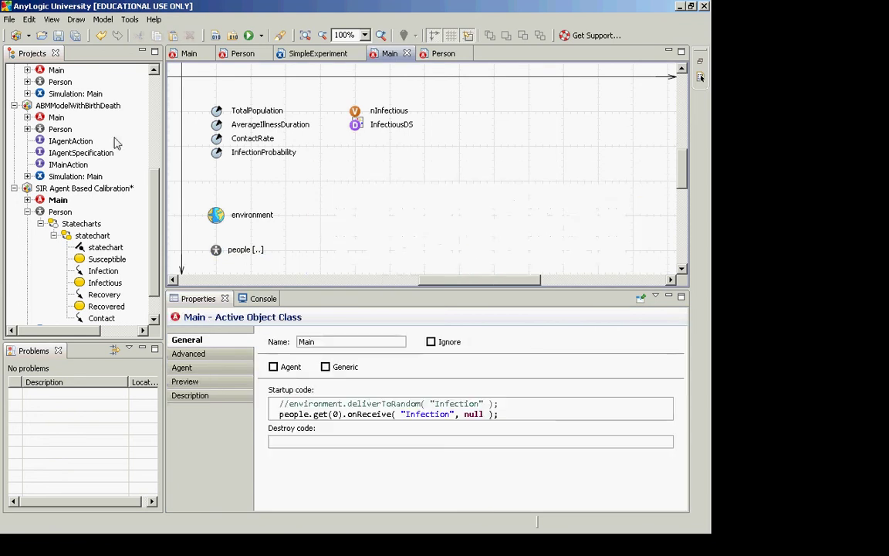
Select people in Main and recheck its statistics settings, including the name countRecovered
click(261, 36)
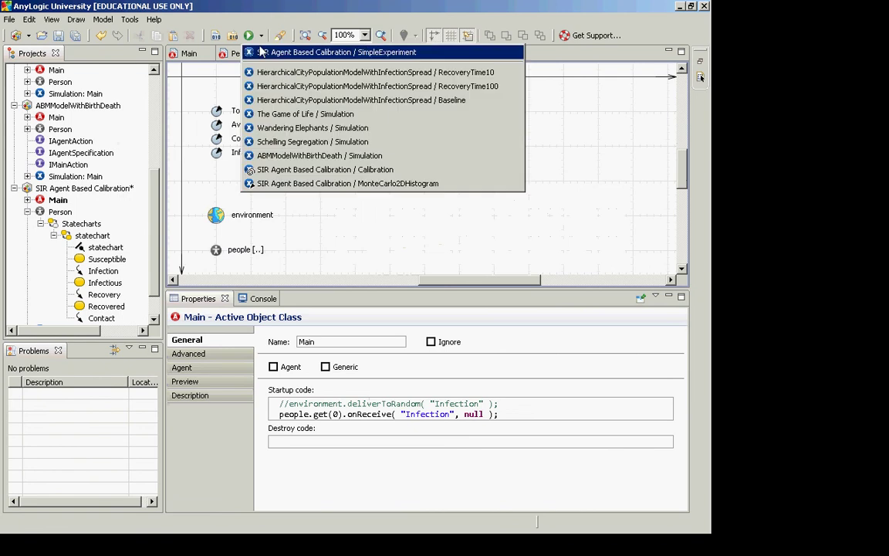
click(205, 249)
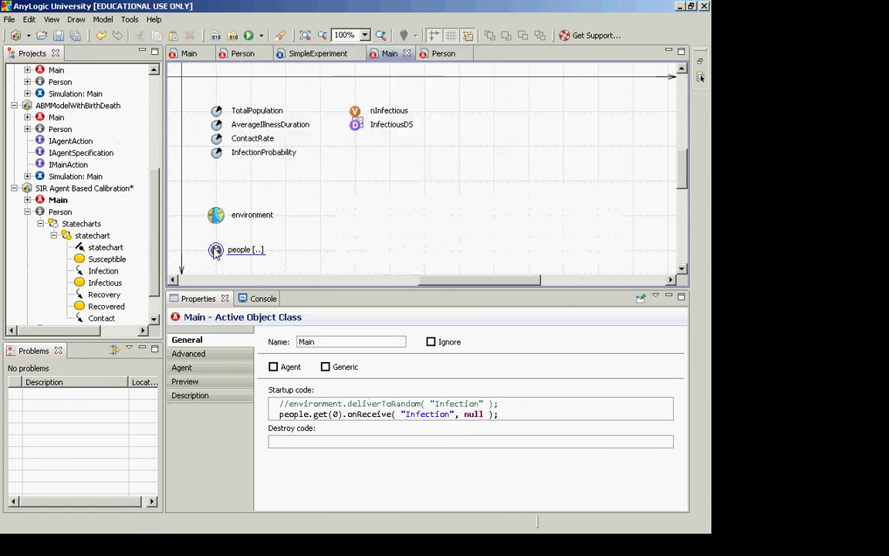
click(227, 368)
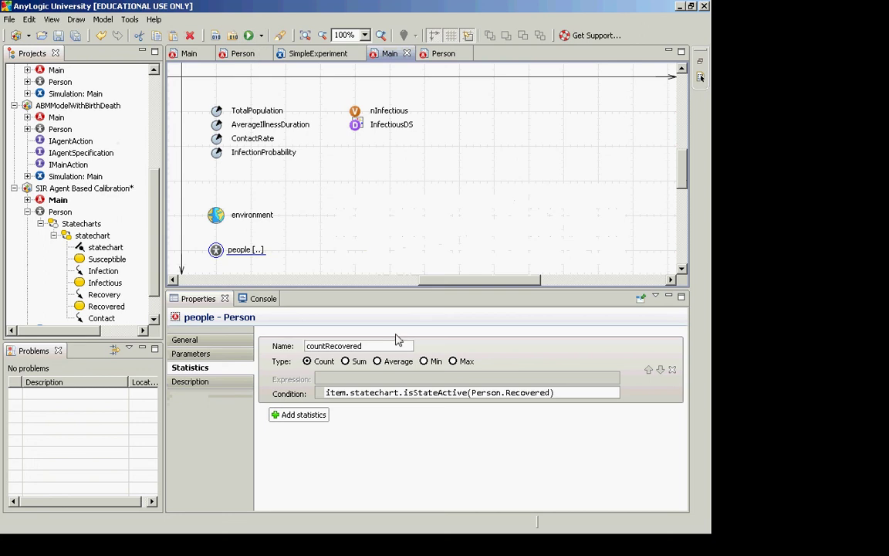
double_click(322, 344)
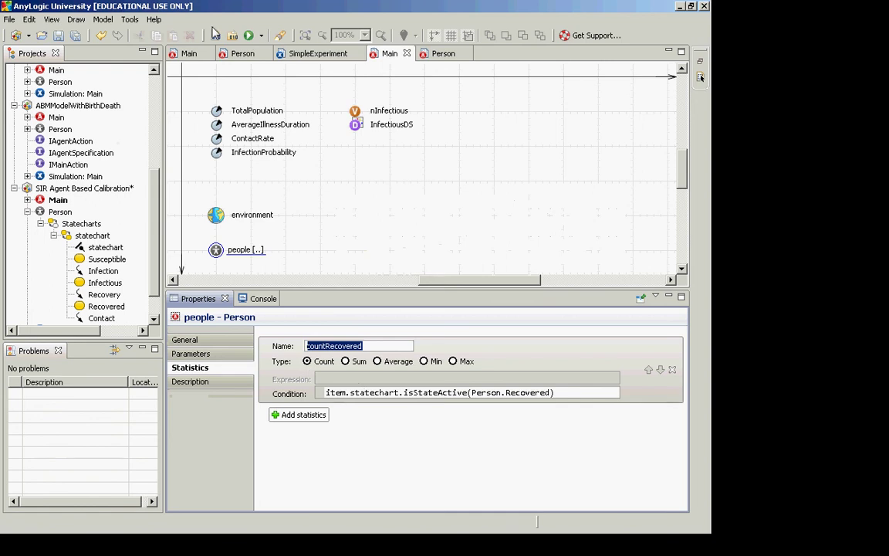
Run SIR Agent Based Calibration / SimpleExperiment without the time plot and start the simulation
click(261, 36)
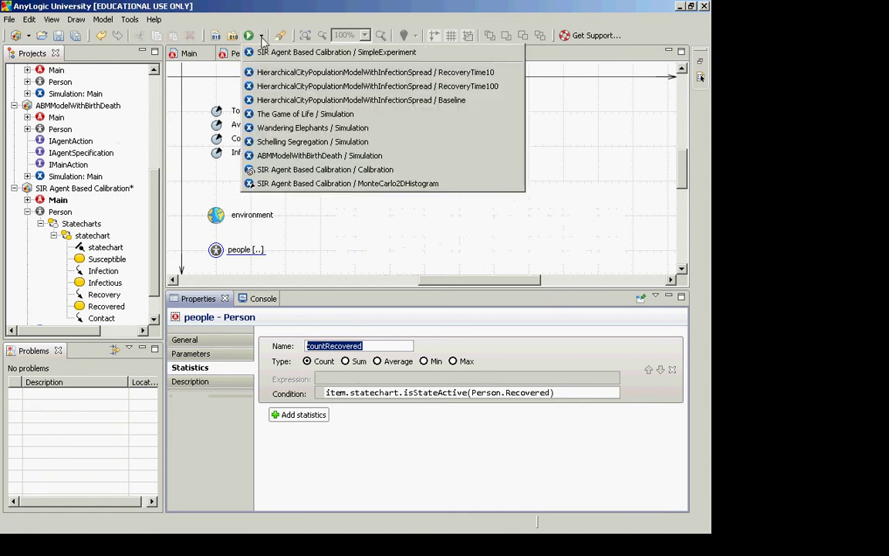
click(262, 55)
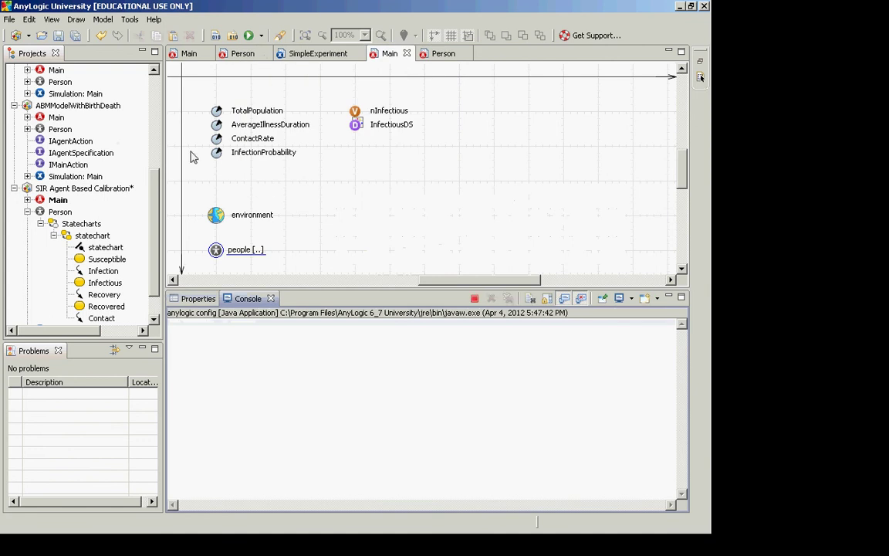
click(164, 137)
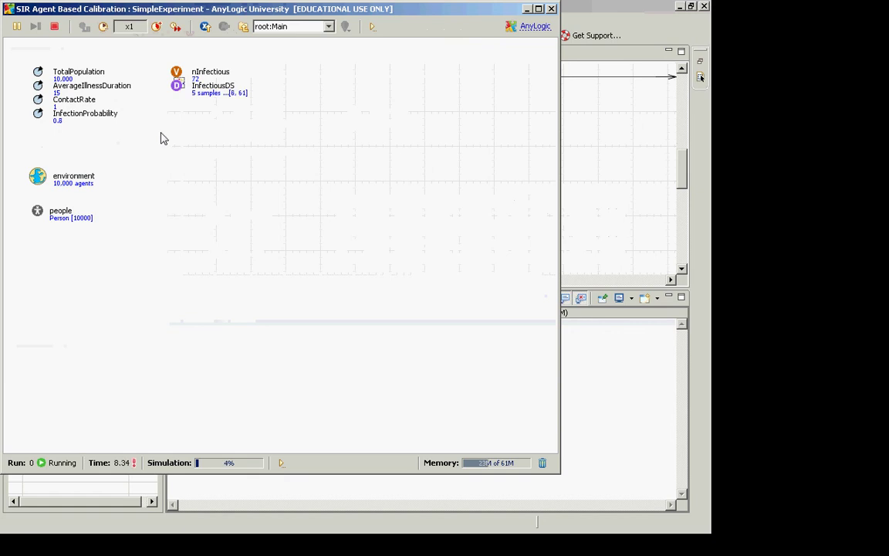
Inspect the countRecovered statistic of people at two moments of the run, then close the simulation window
click(38, 214)
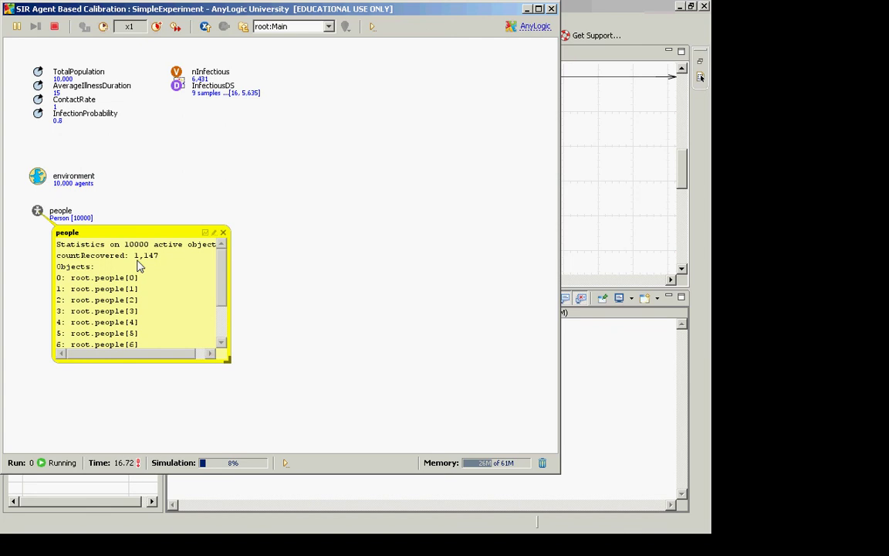
click(224, 231)
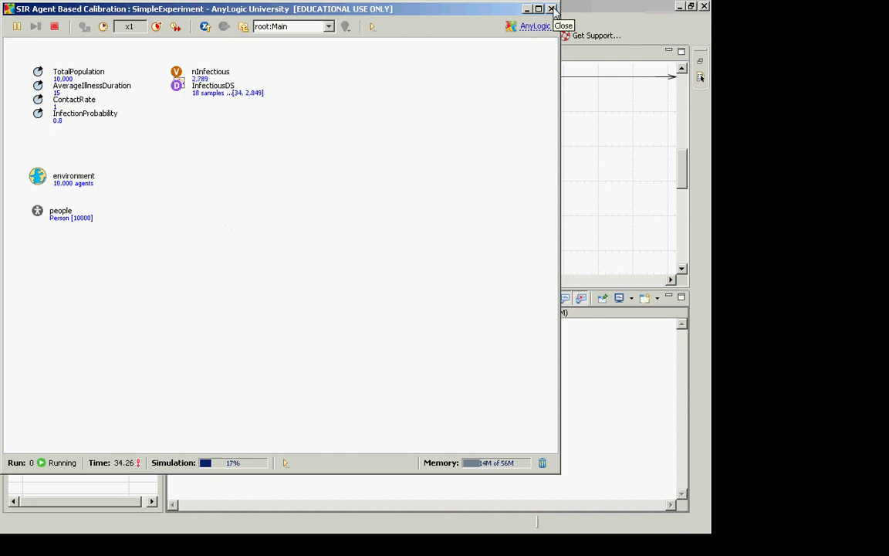
click(40, 210)
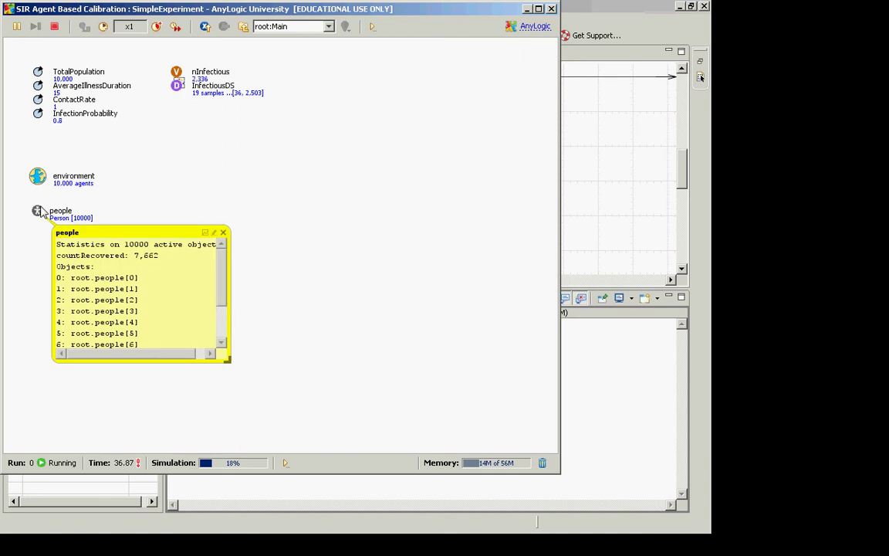
click(223, 232)
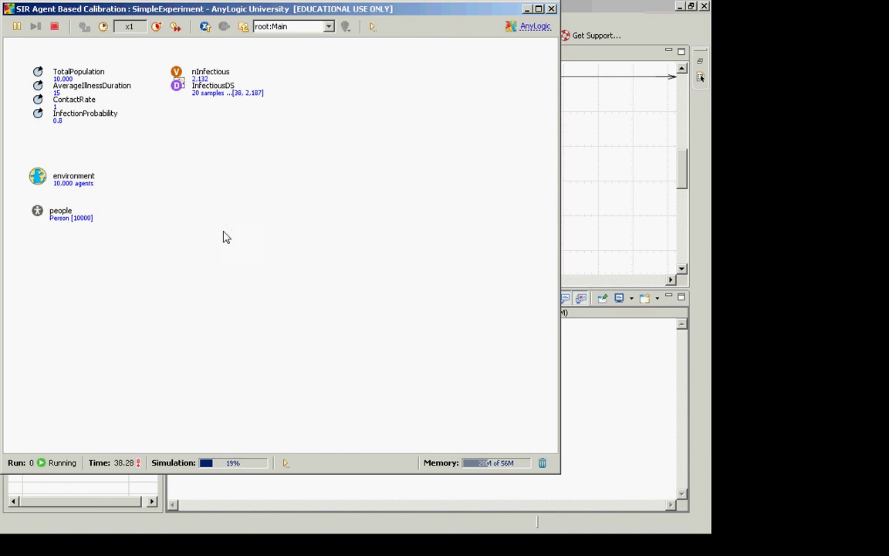
click(551, 9)
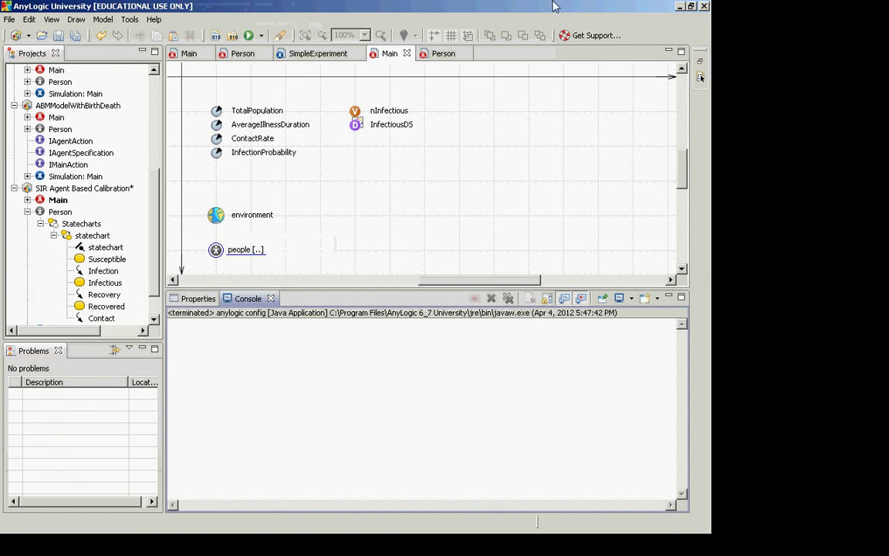
Paste the time plot back into Main and review its value expression, recurrence time and time window
click(344, 170)
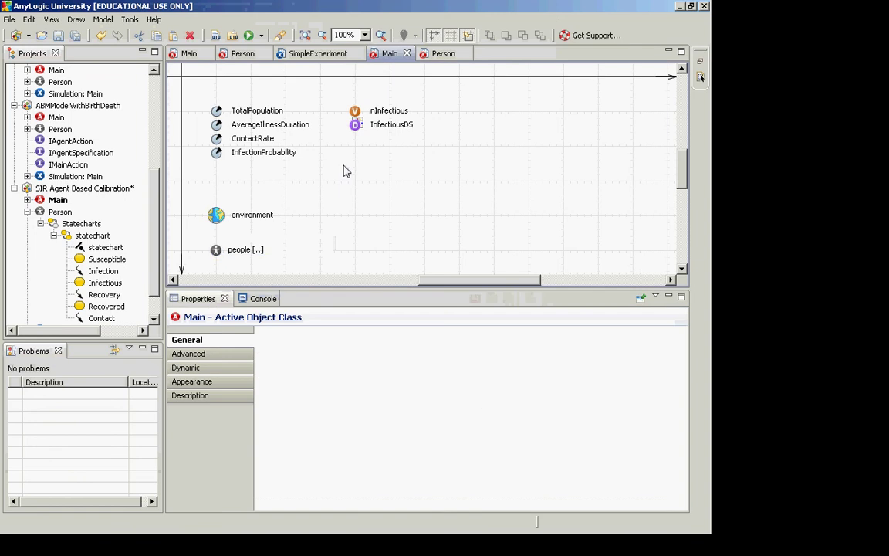
key(ctrl+v)
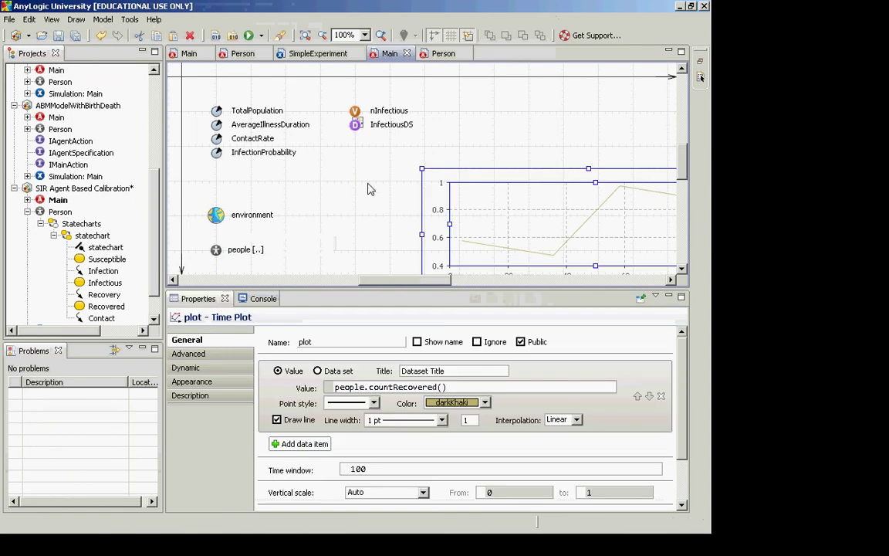
click(391, 388)
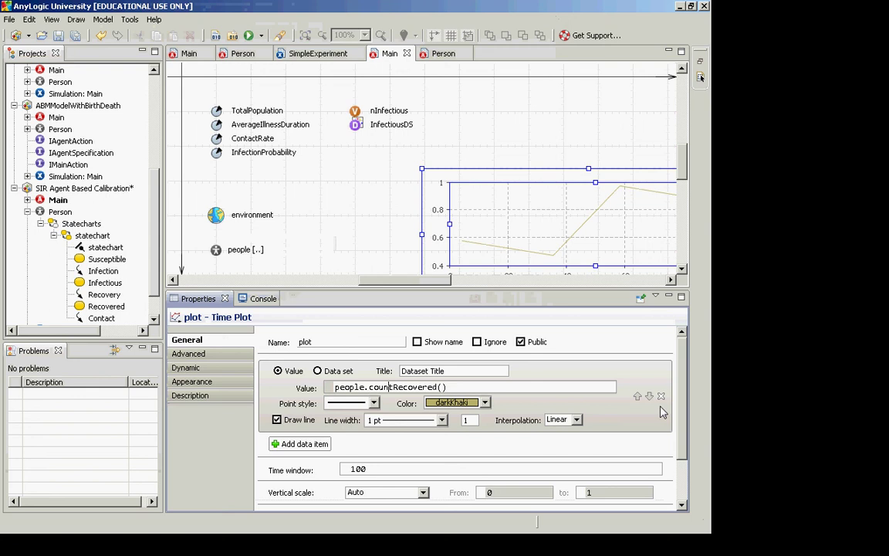
click(684, 478)
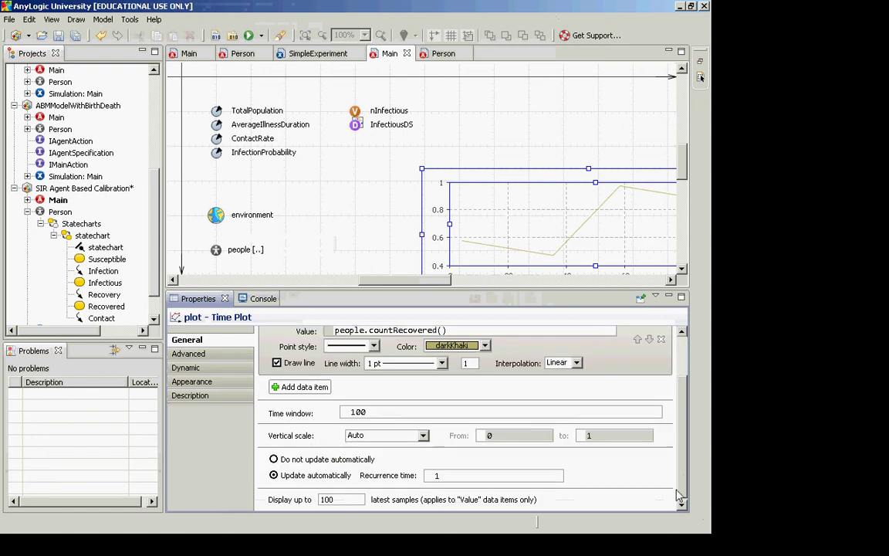
double_click(440, 477)
click(369, 413)
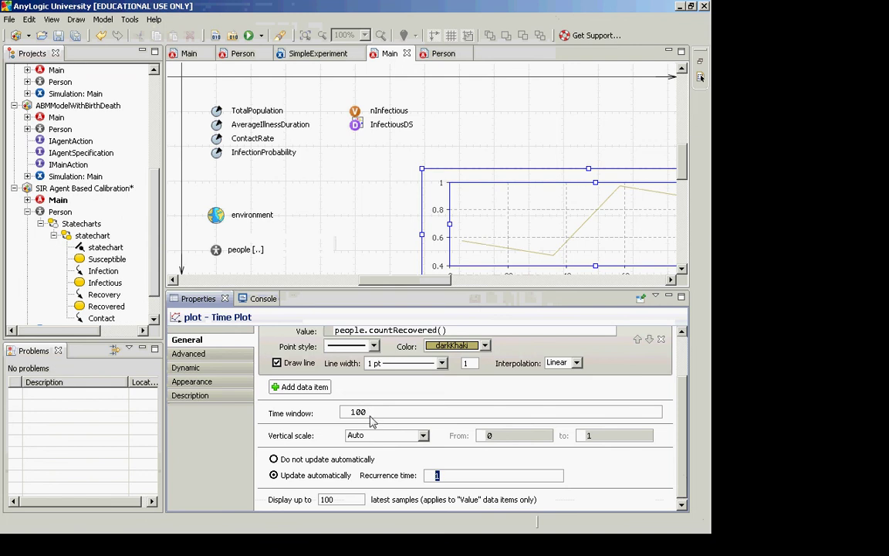
Run SIR Agent Based Calibration / SimpleExperiment with the restored plot and raise the simulation speed to x25
click(262, 36)
click(263, 53)
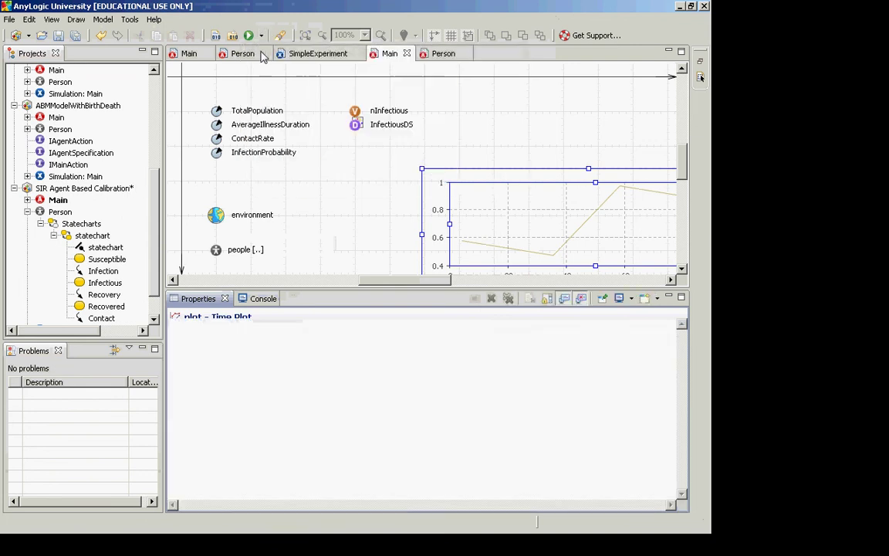
click(209, 130)
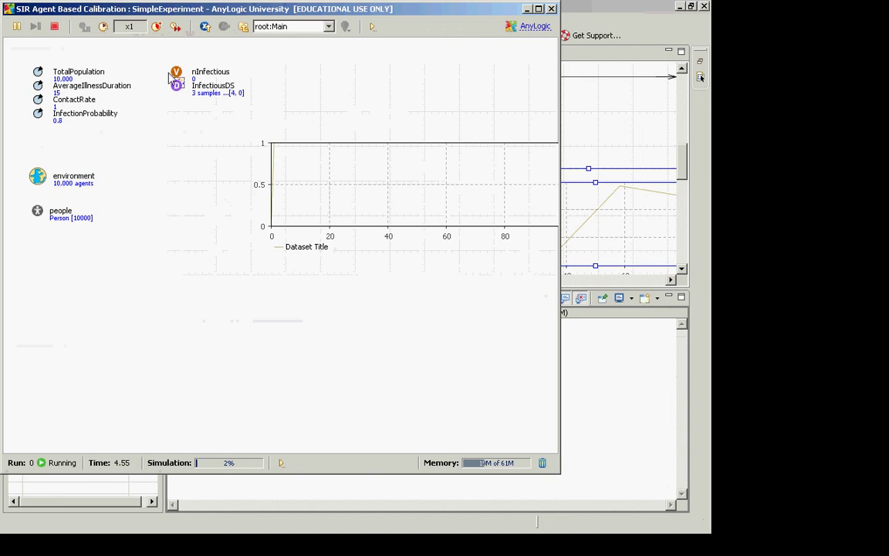
click(156, 26)
click(156, 26)
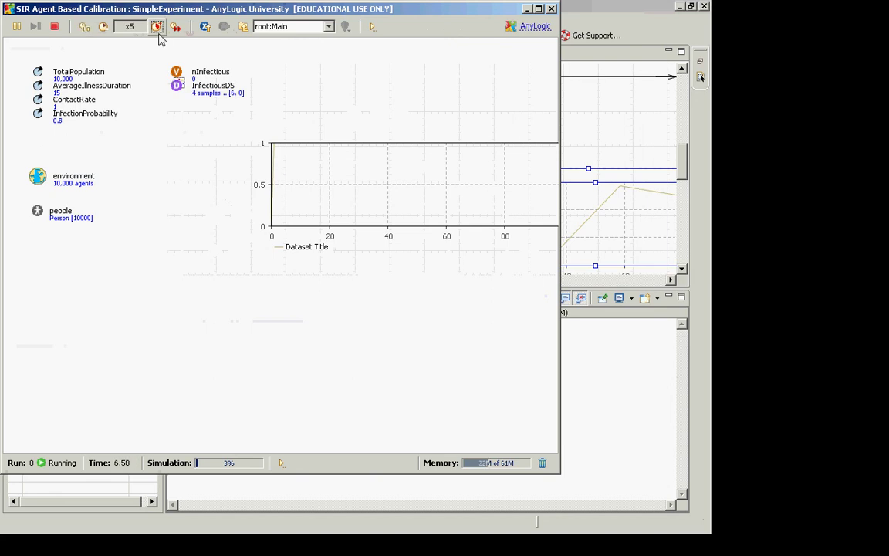
click(158, 35)
click(158, 35)
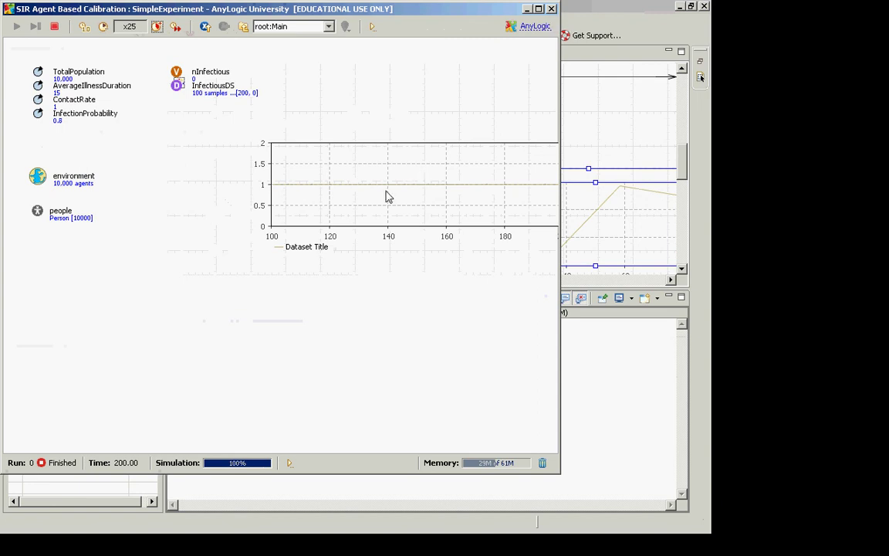
Rerun the simulation at x25 to its end, check the people statistics against the plot, and close the window
click(80, 31)
click(78, 133)
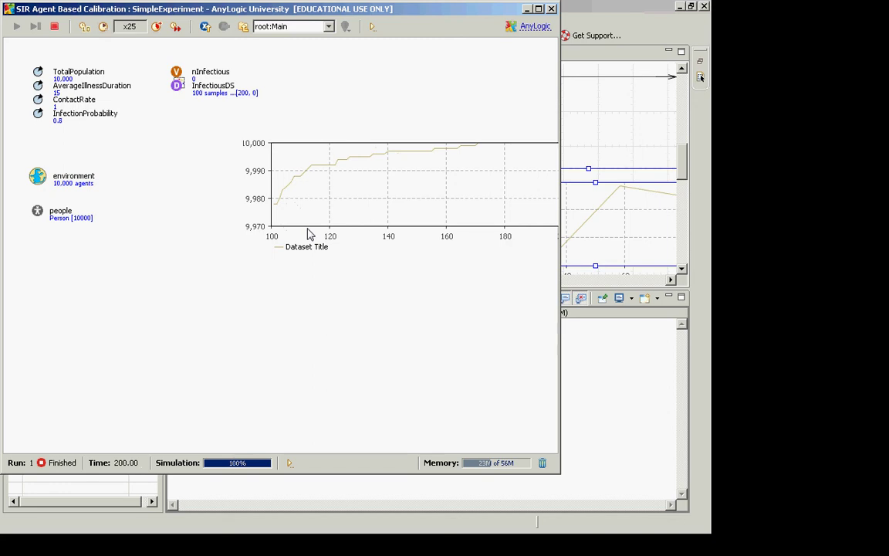
click(37, 208)
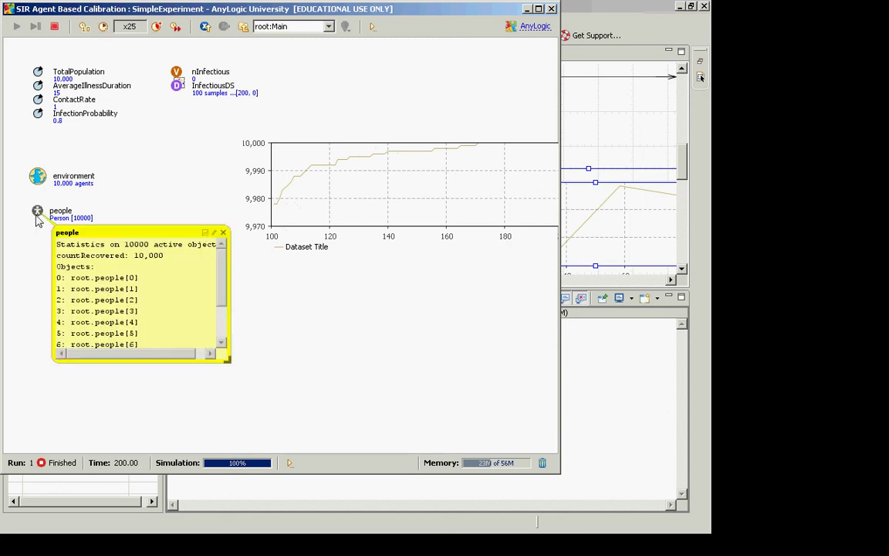
click(550, 8)
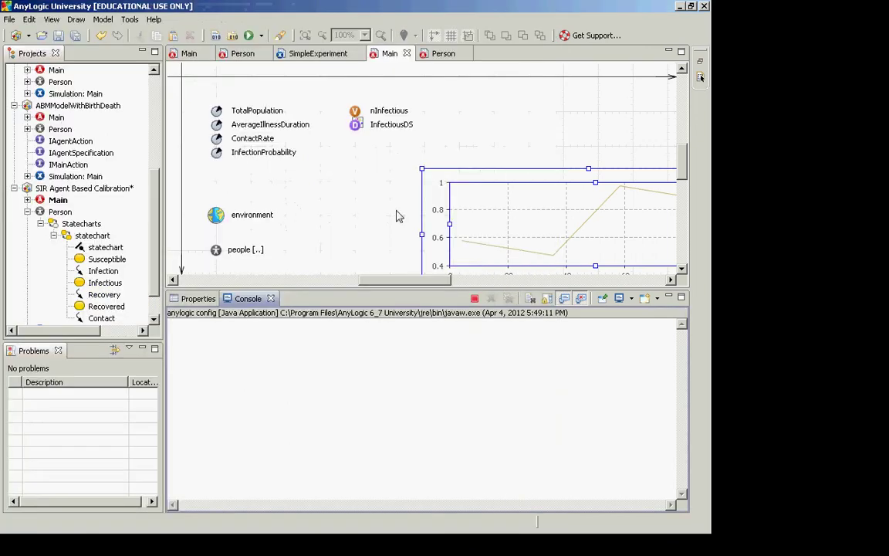
Inspect the people population's statistics, and consult the lecture slide on the plot's time window and display size
click(217, 252)
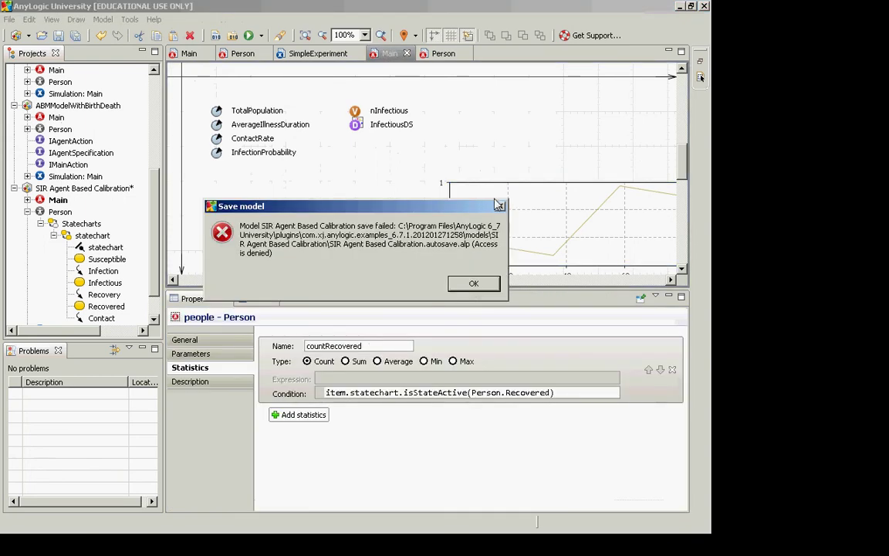
click(499, 205)
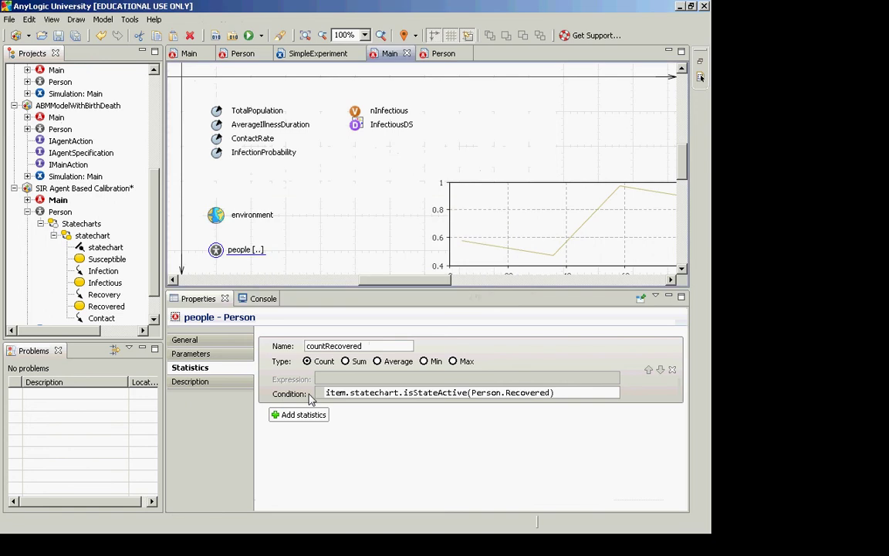
key(alt+Tab)
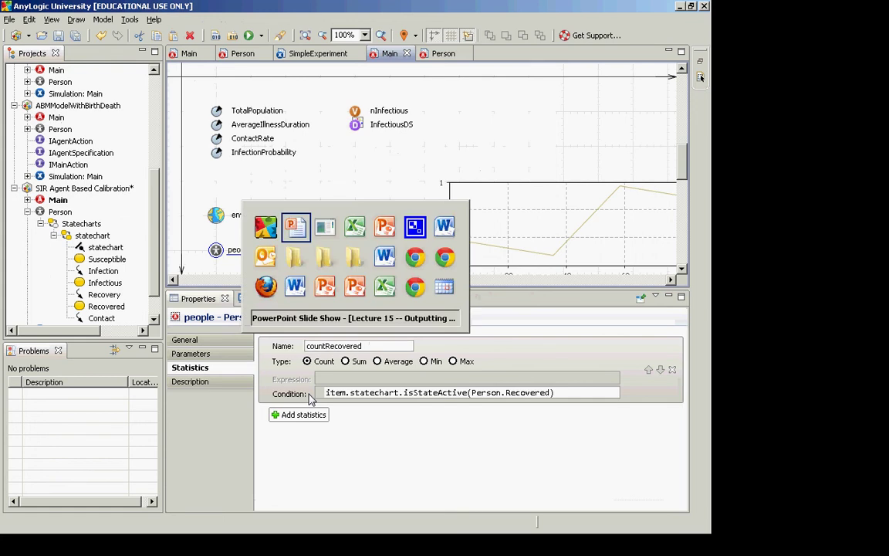
key(Escape)
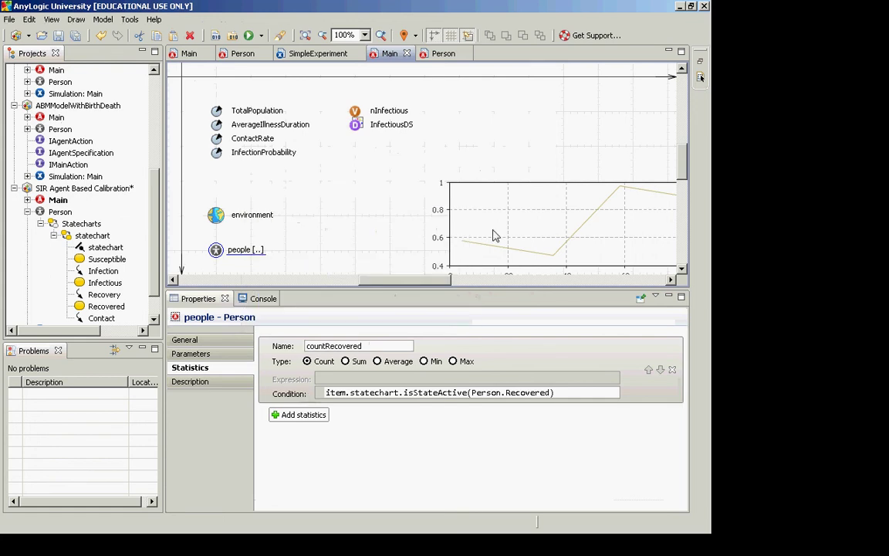
click(384, 238)
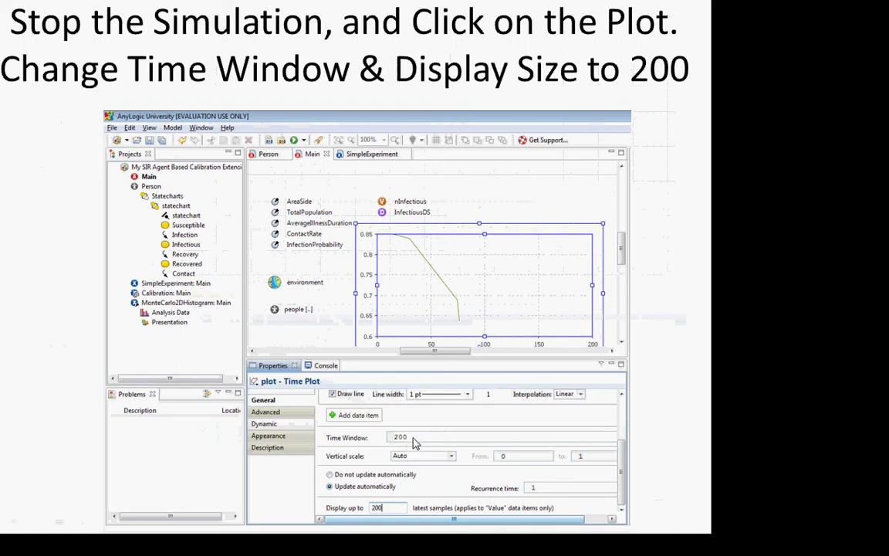
key(alt+Tab)
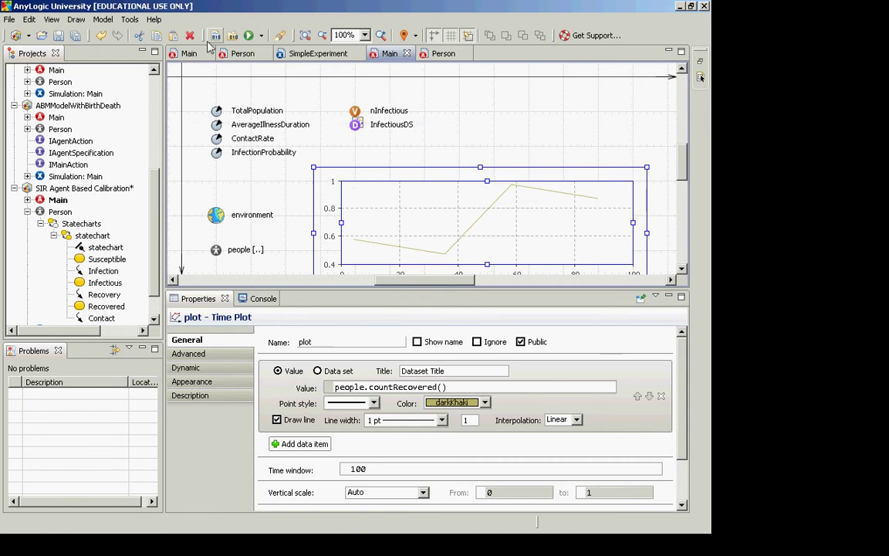
Run the SimpleExperiment of SIR Agent Based Calibration in Main view at x25 speed, and close the simulation window
click(261, 36)
click(266, 28)
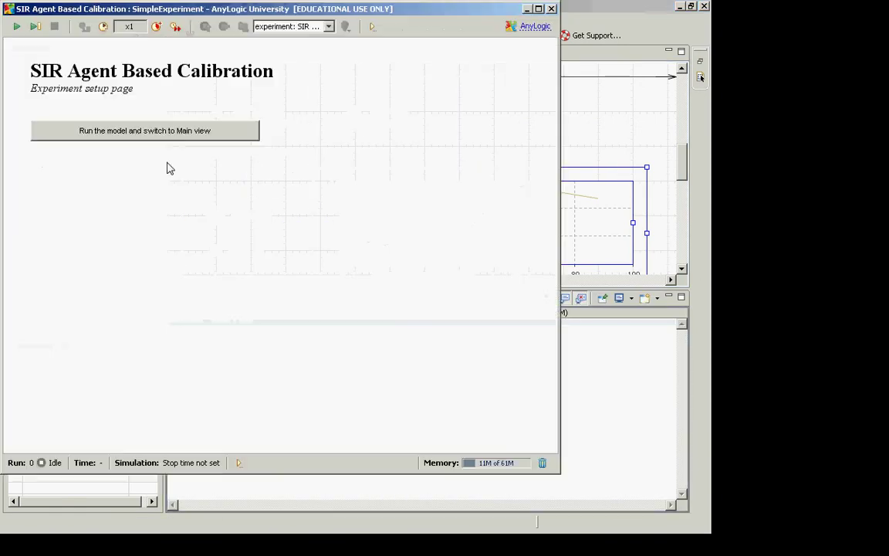
click(156, 138)
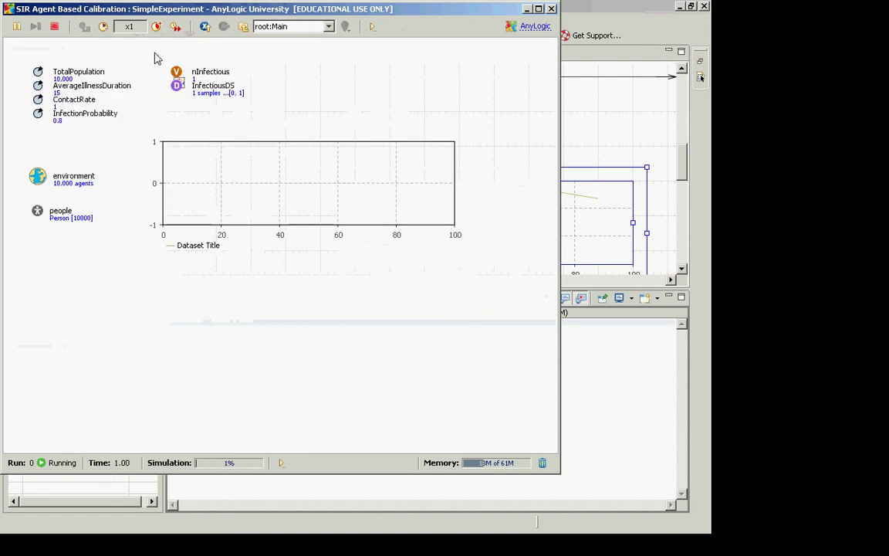
click(156, 27)
click(156, 27)
click(156, 27)
click(157, 27)
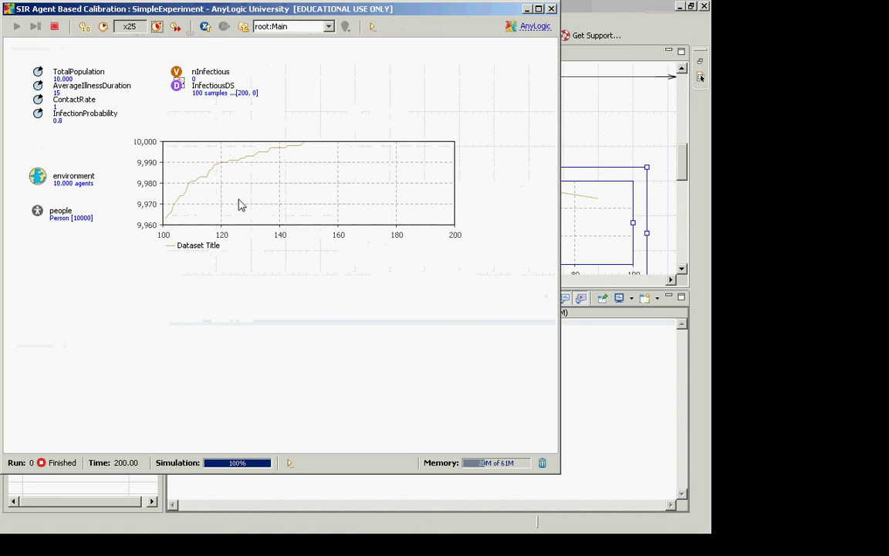
click(551, 9)
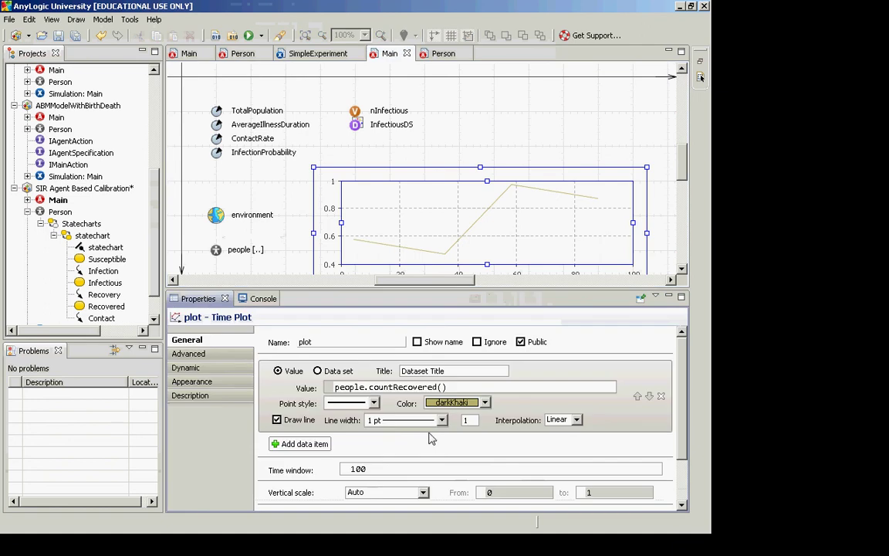
Set the time plot's time window to 200
click(391, 471)
double_click(390, 472)
text(200)
Rerun the SimpleExperiment in Main view, speeding it up to x100 and switching to virtual time, and close the simulation window
click(261, 35)
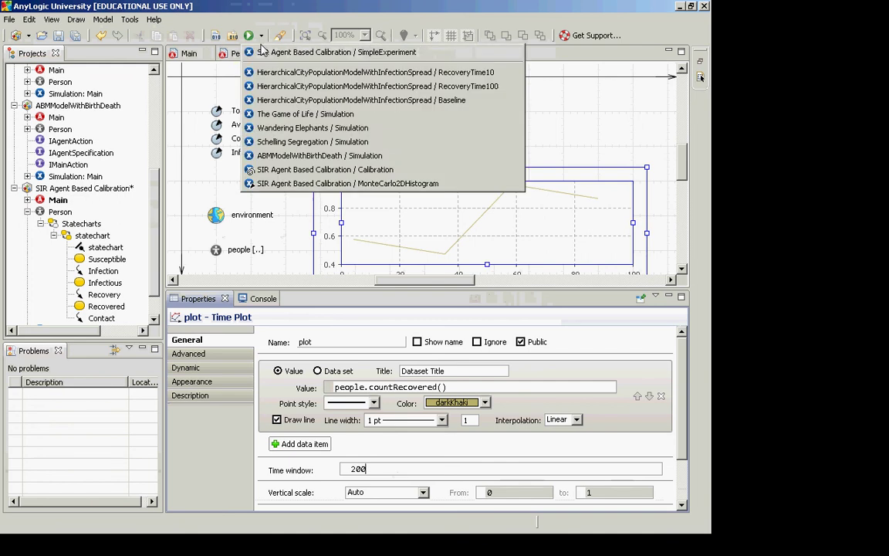
click(263, 55)
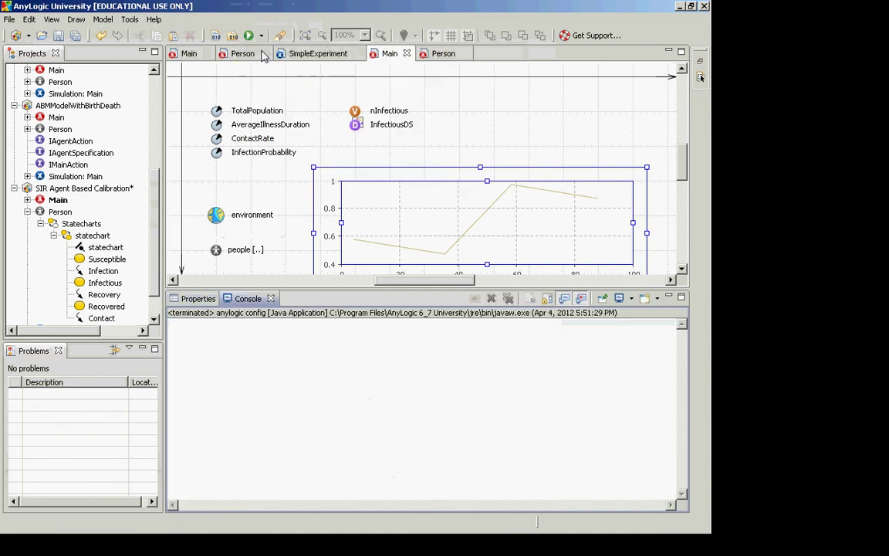
click(188, 139)
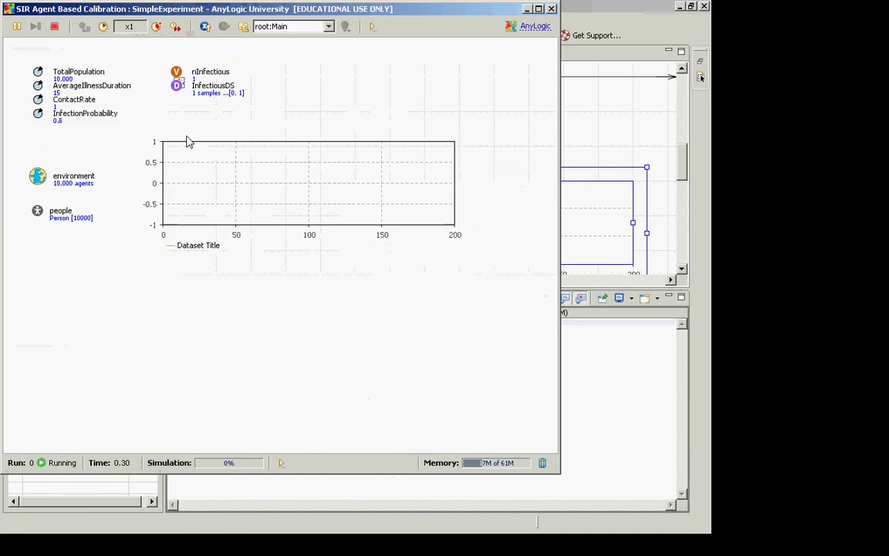
click(156, 26)
click(156, 26)
click(156, 26)
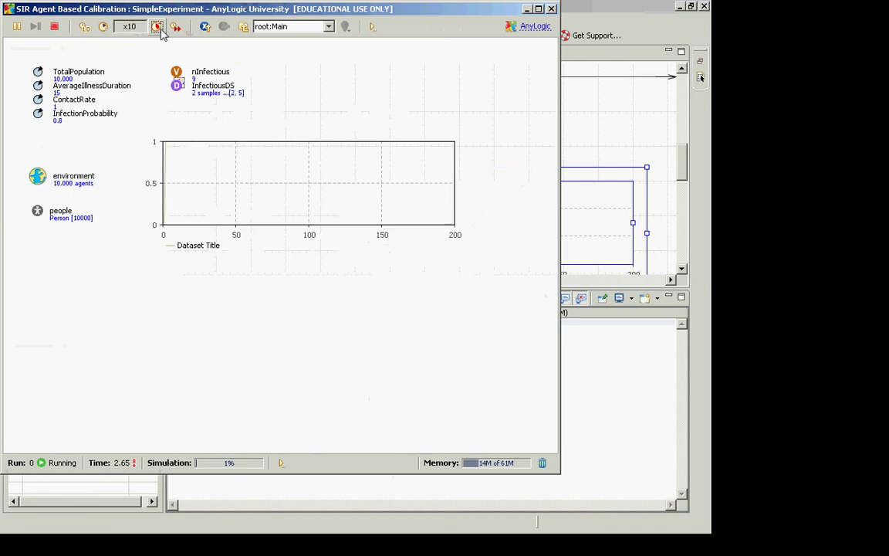
click(157, 28)
click(158, 28)
click(158, 28)
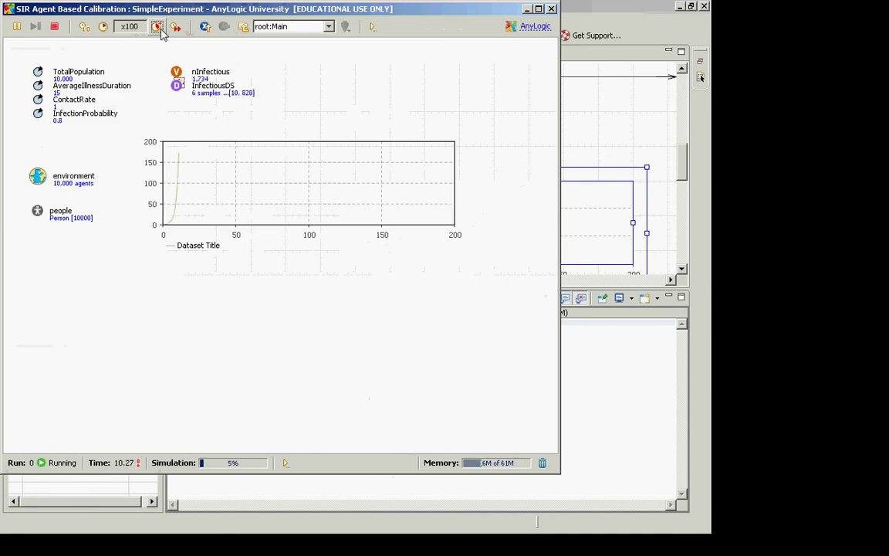
click(176, 28)
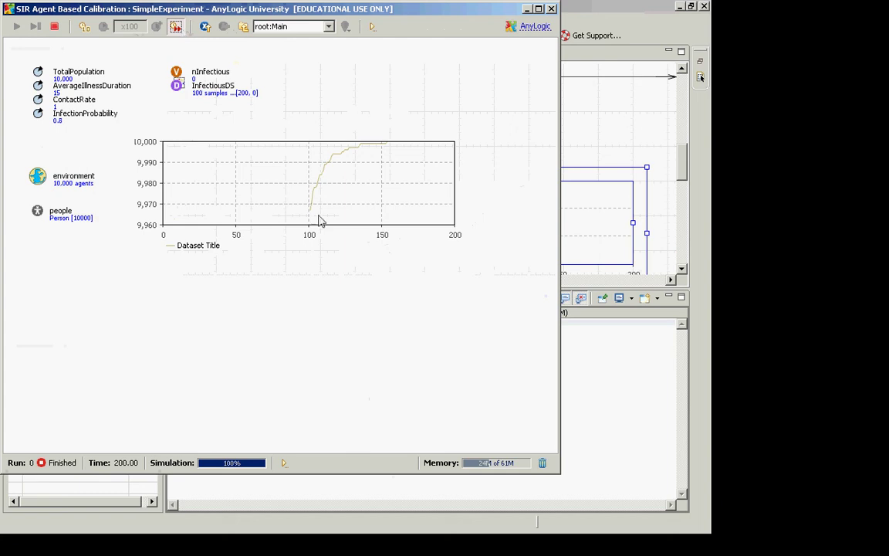
click(551, 8)
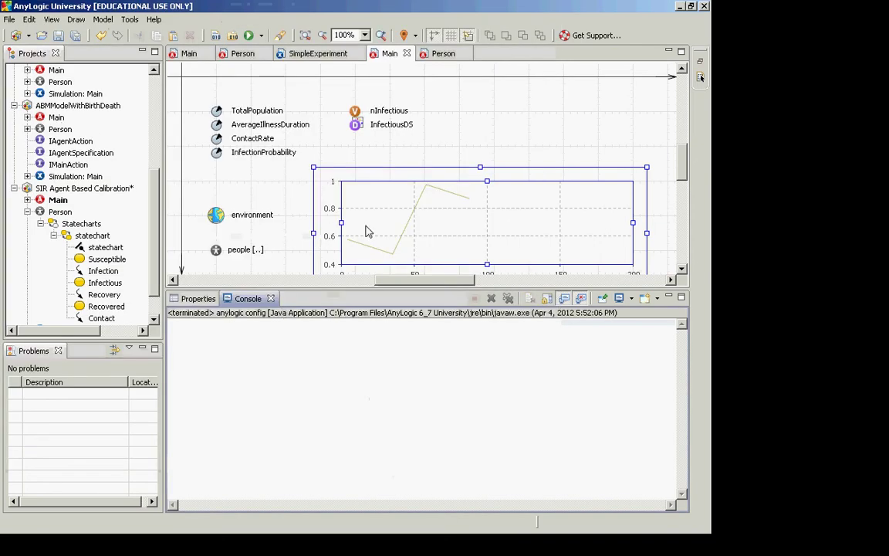
Set the time plot to display up to 200 latest samples
click(372, 222)
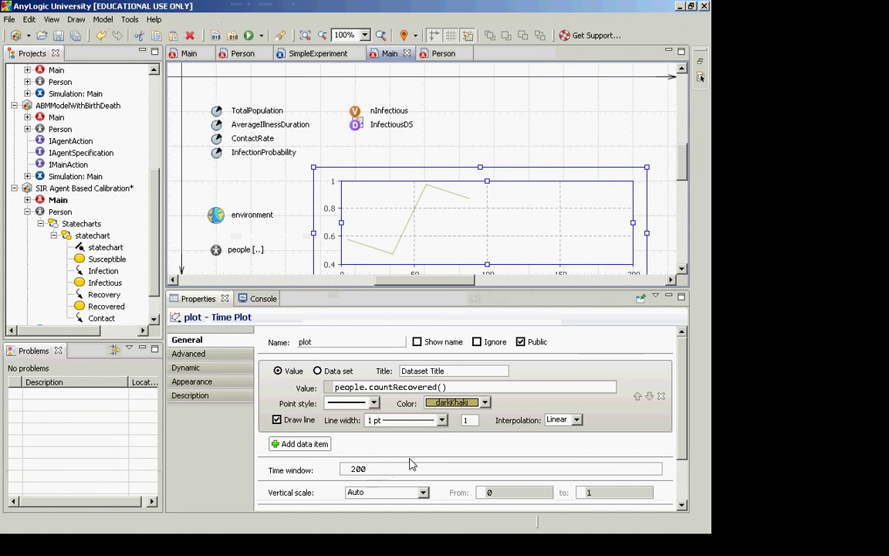
scroll(621, 355, down, 3)
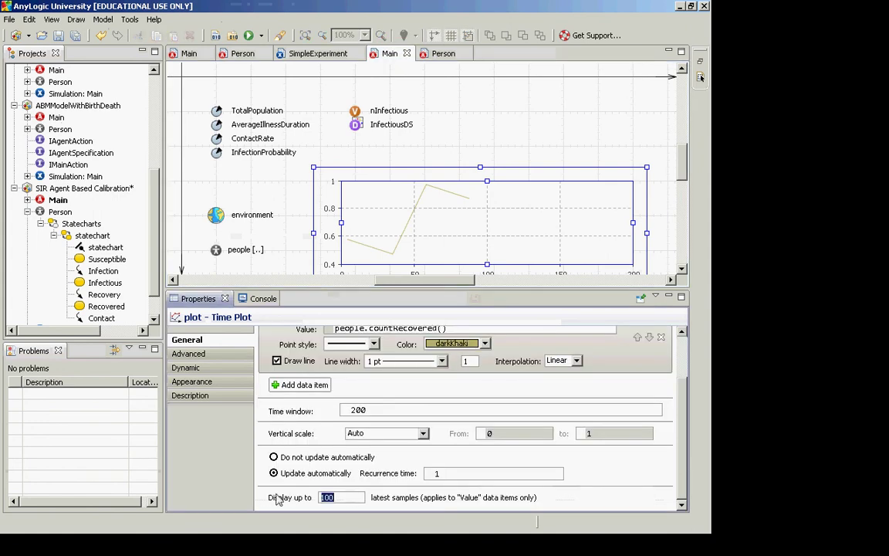
double_click(328, 497)
text(200)
Run the SimpleExperiment of SIR Agent Based Calibration in Main view in virtual time mode
click(261, 36)
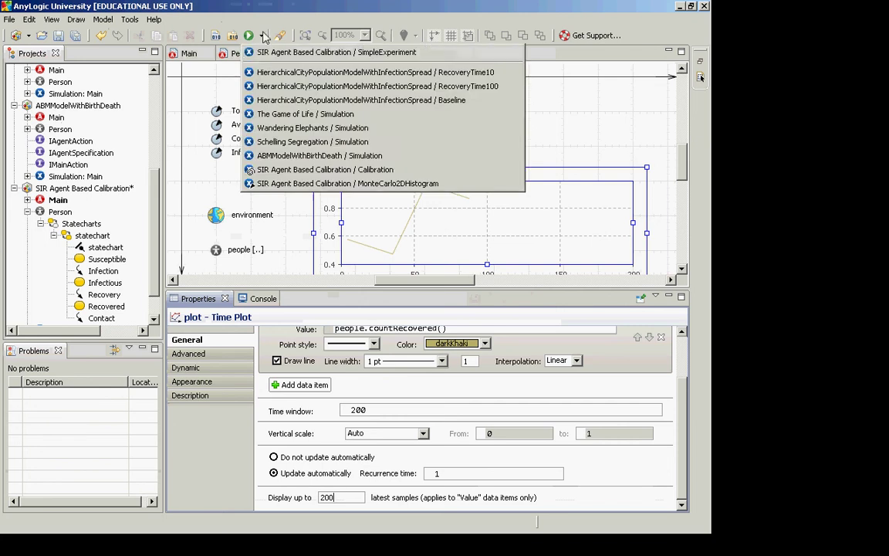
click(263, 54)
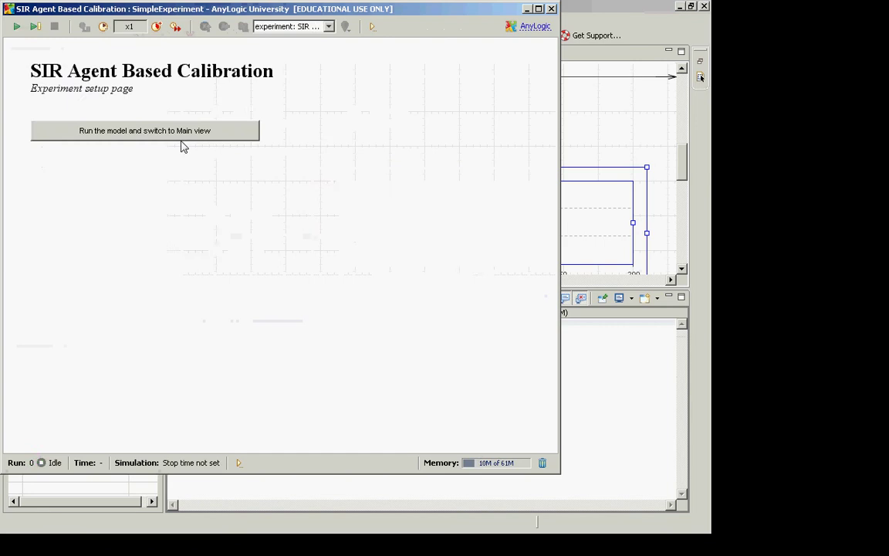
click(183, 147)
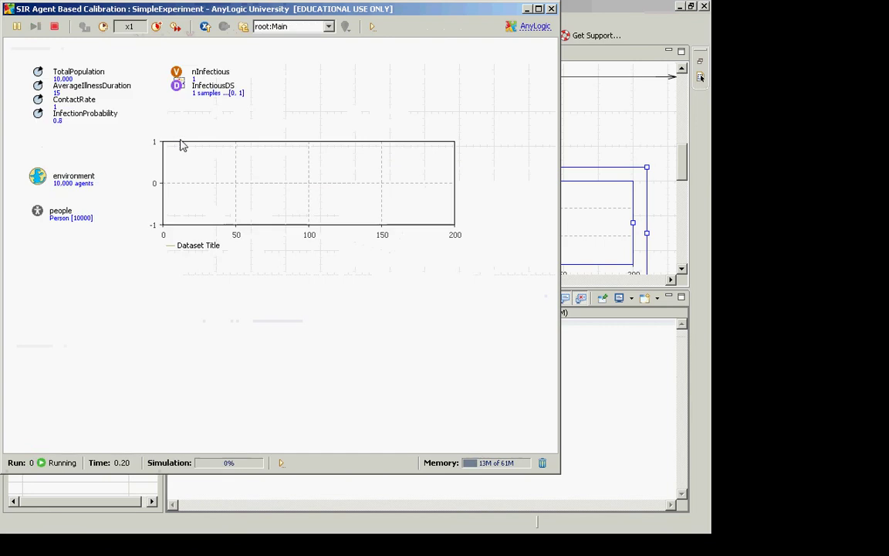
click(176, 27)
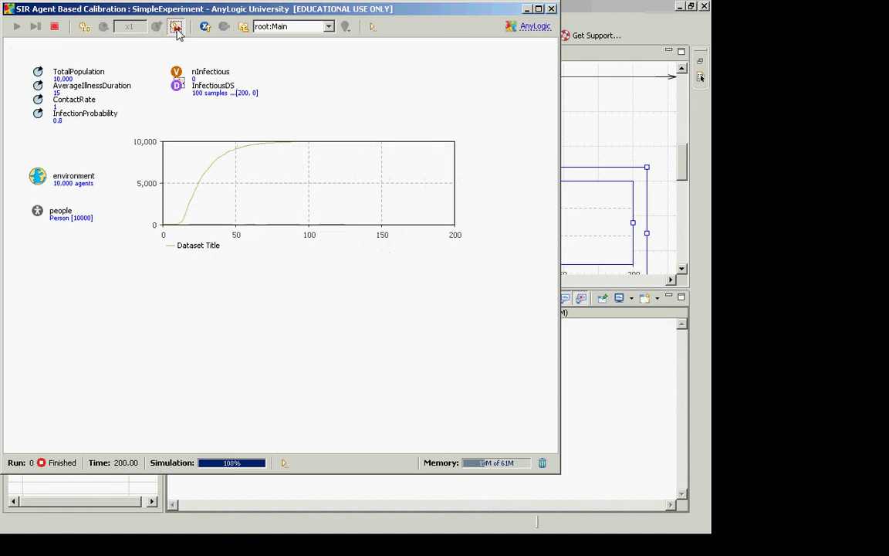
Review the plot's time window and display sample limit in the model editor, and return to the simulation window
key(alt+Tab)
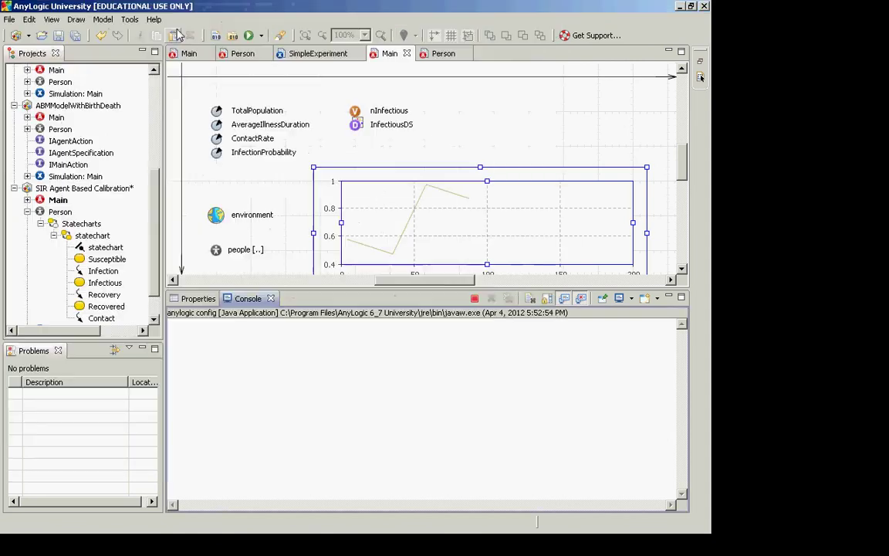
key(alt+Tab)
key(Escape)
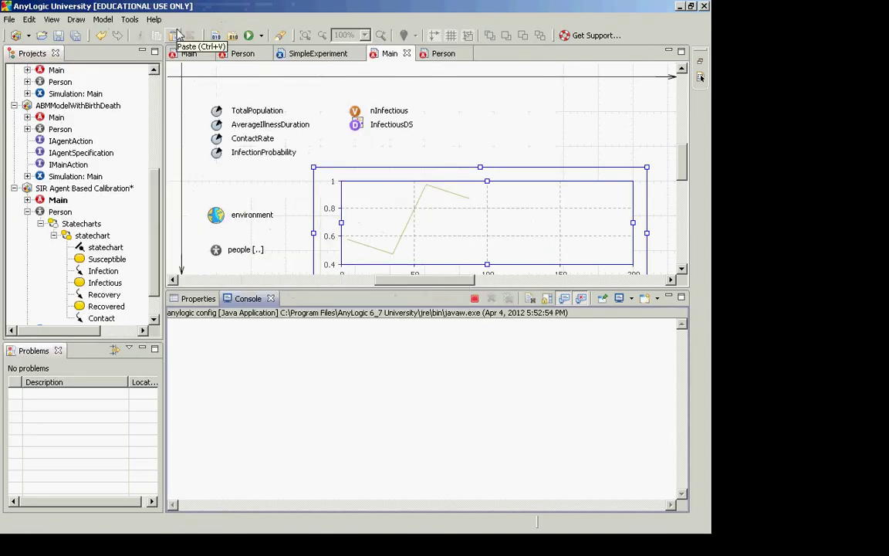
click(379, 202)
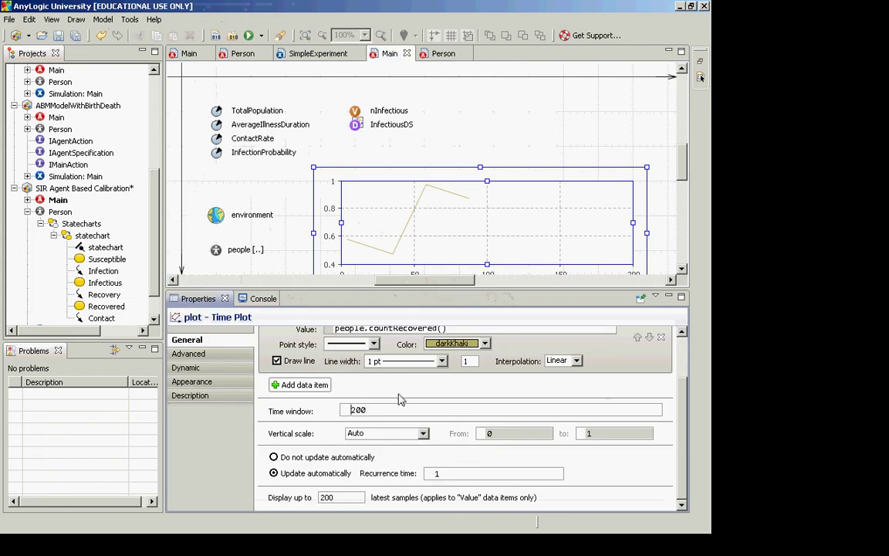
double_click(399, 412)
double_click(327, 497)
key(F5)
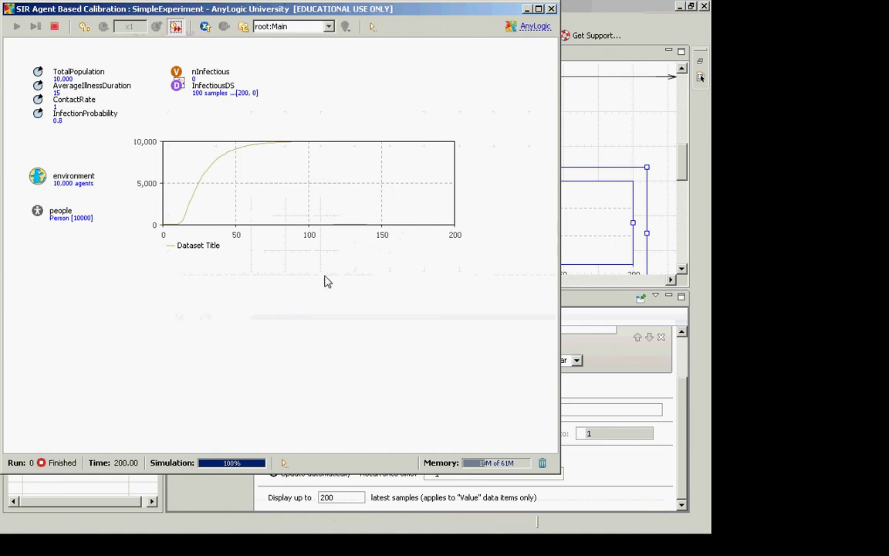
Advance the PowerPoint lecture to the slide on techniques for collecting and outputting data, and return to the simulation window
key(alt+Tab)
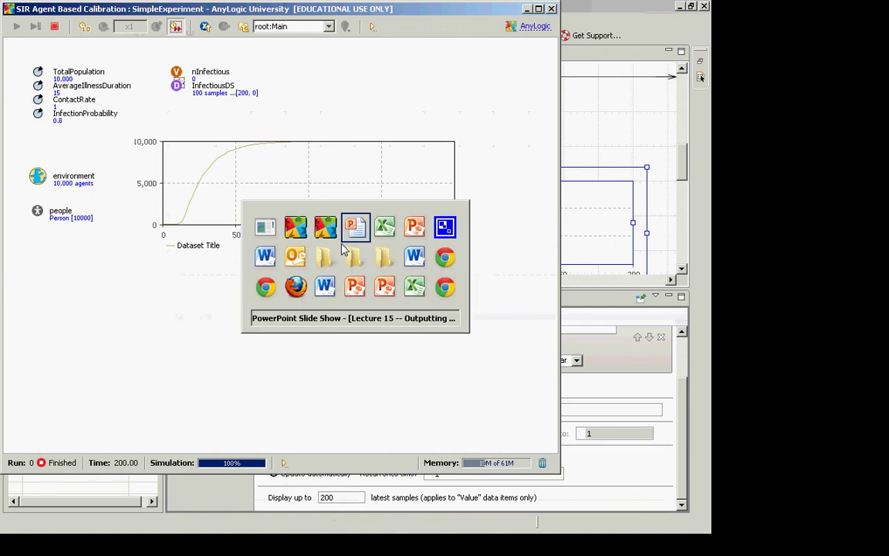
key(Right)
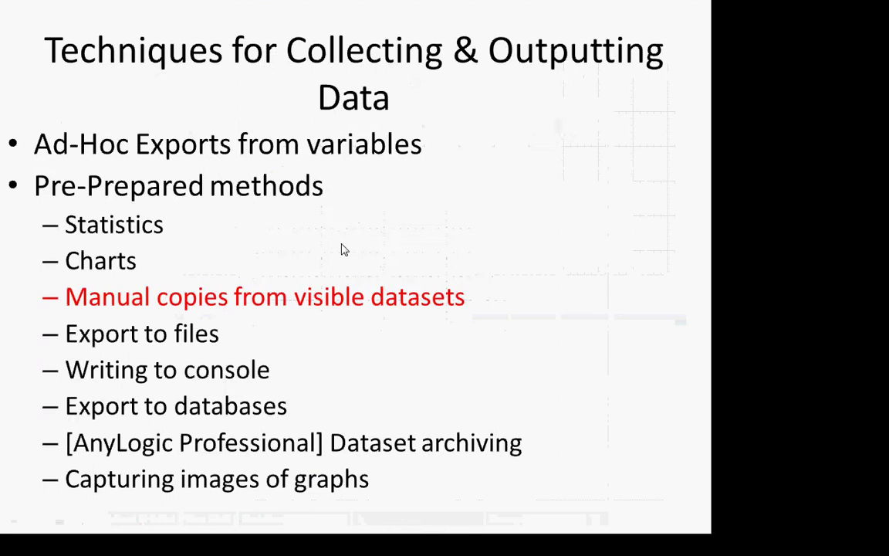
key(alt+Tab)
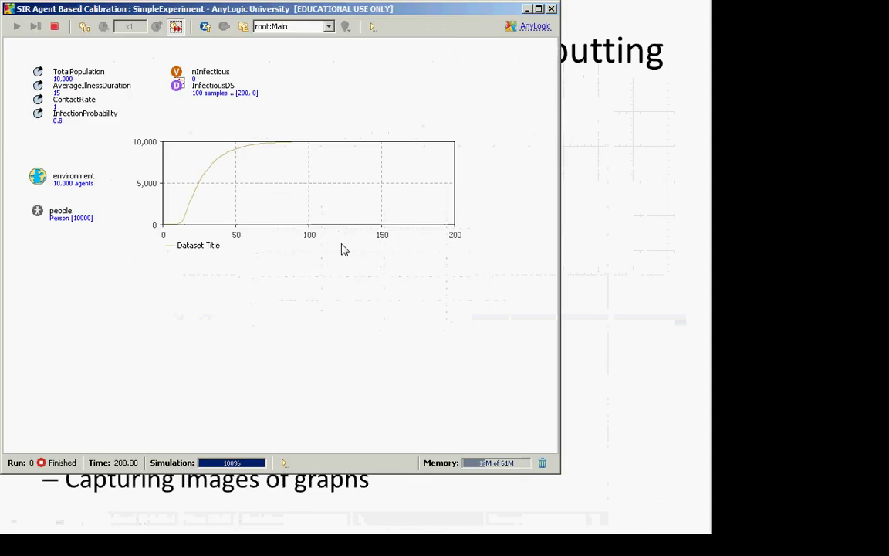
Copy the simulation's time plot as a chart image and paste it into the Excel workbook Book1 at cell J2
right_click(286, 191)
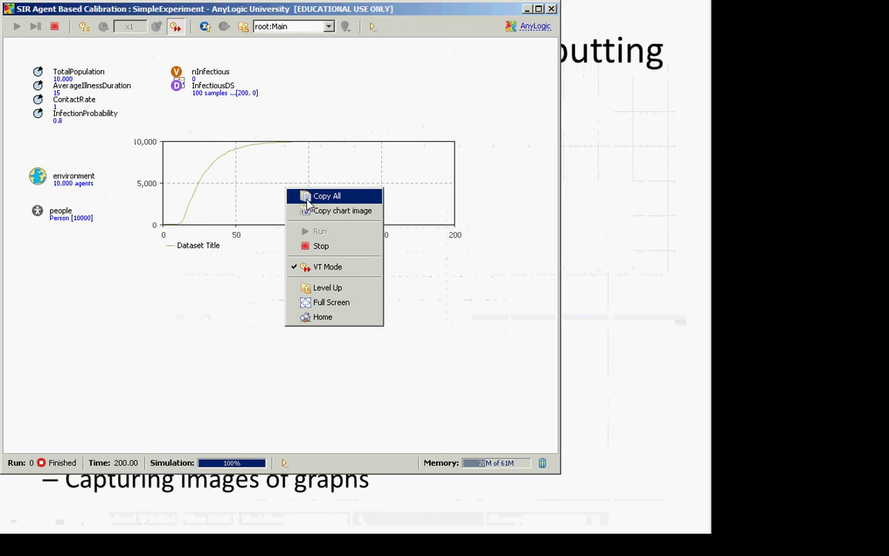
click(311, 213)
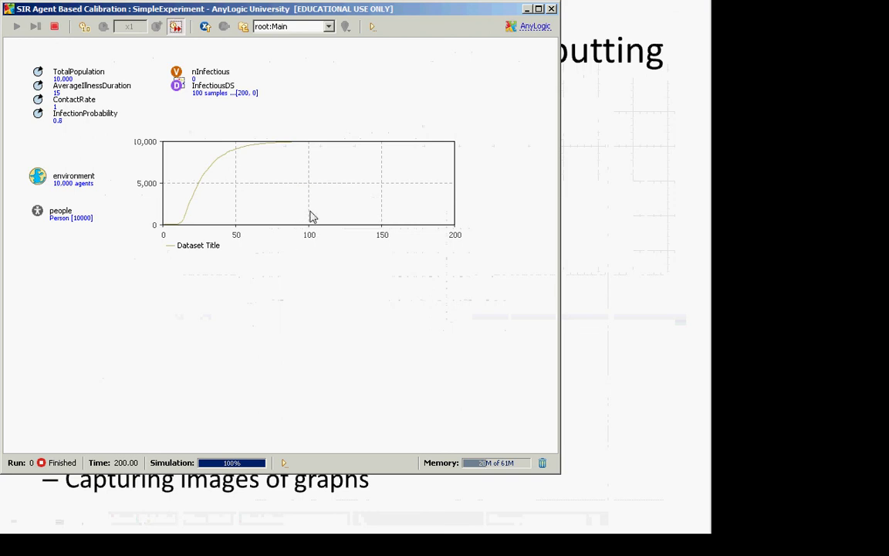
key(alt+Tab)
key(alt+Tab)
key(alt+Tab)
key(alt+Tab)
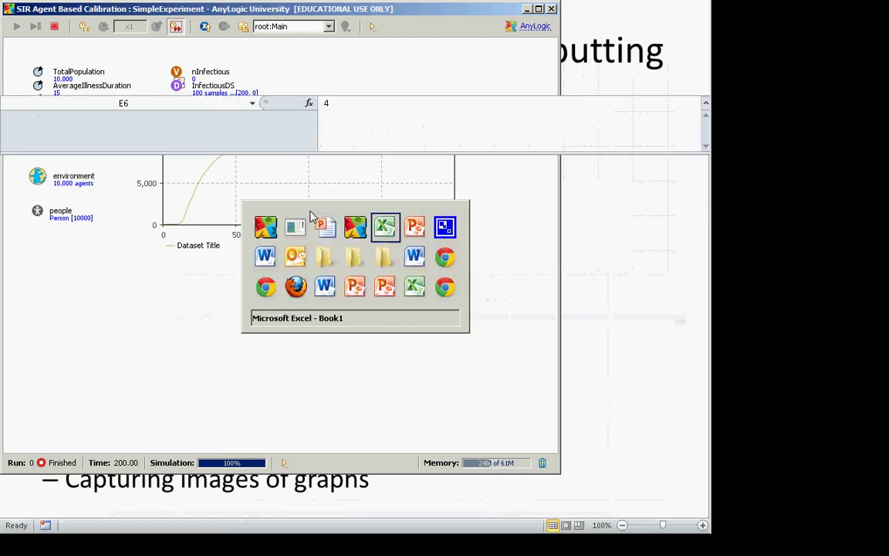
click(437, 193)
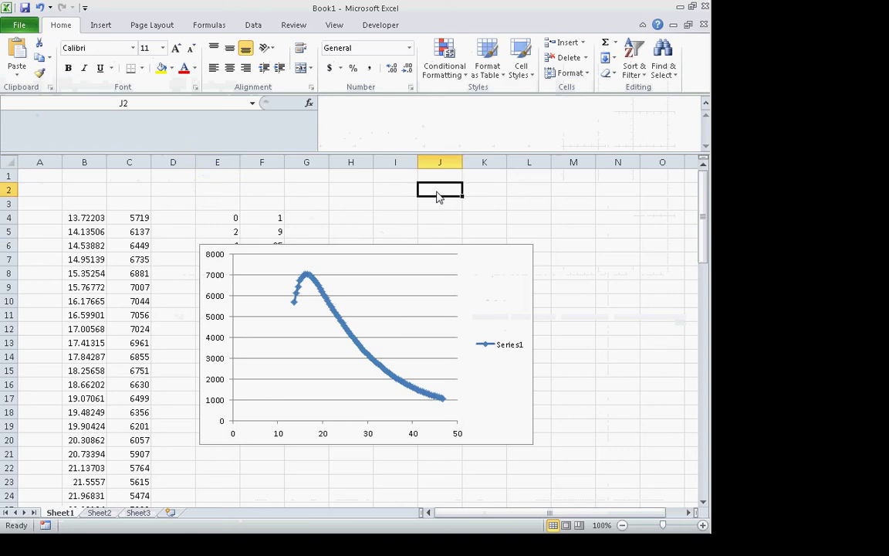
key(ctrl+v)
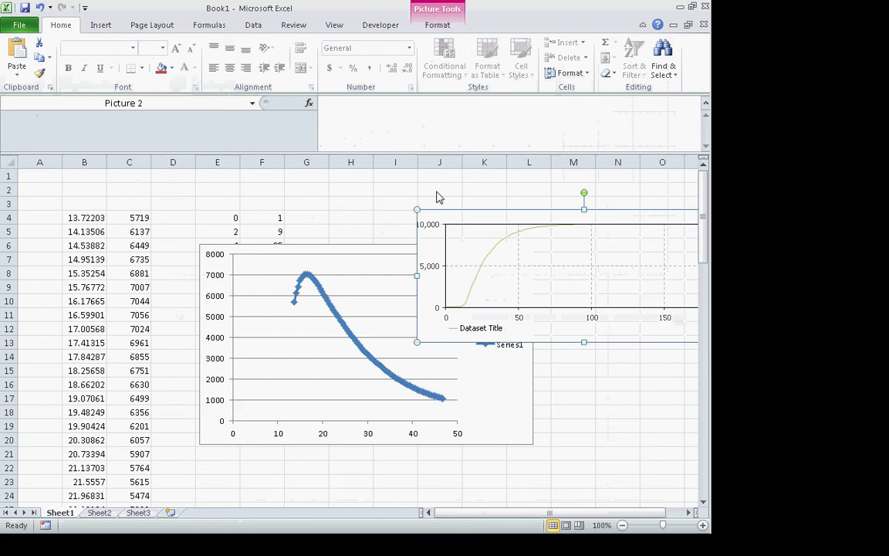
Copy all data of the simulation's time plot and paste it into the Excel workbook Book1 at cell H4
key(alt+Tab)
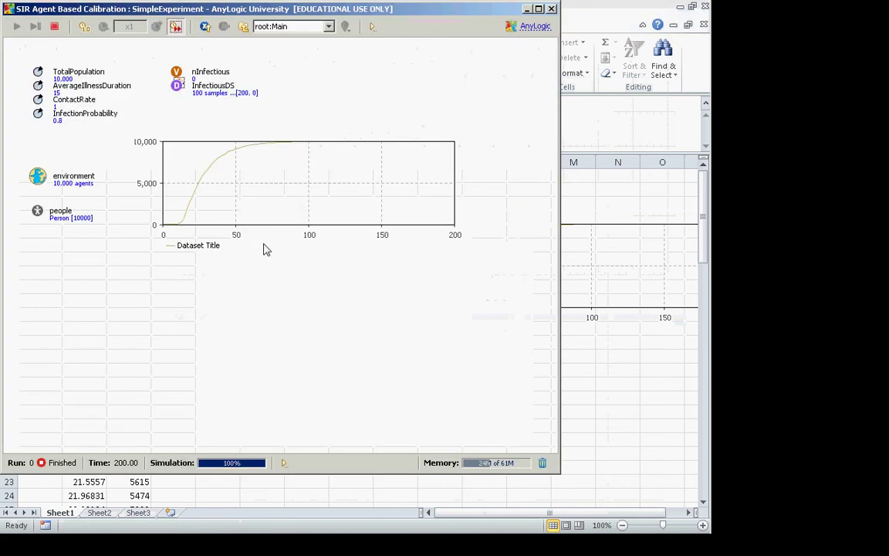
right_click(230, 170)
click(240, 175)
key(alt+Tab)
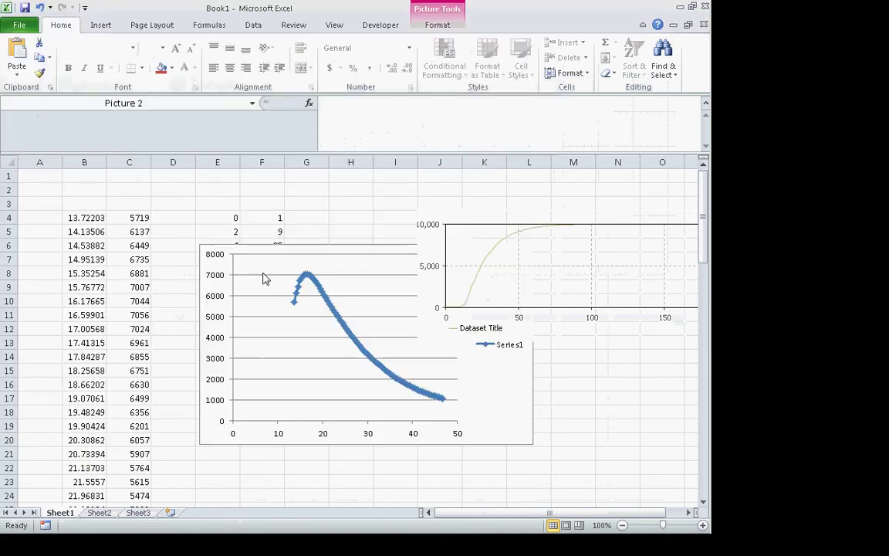
click(306, 217)
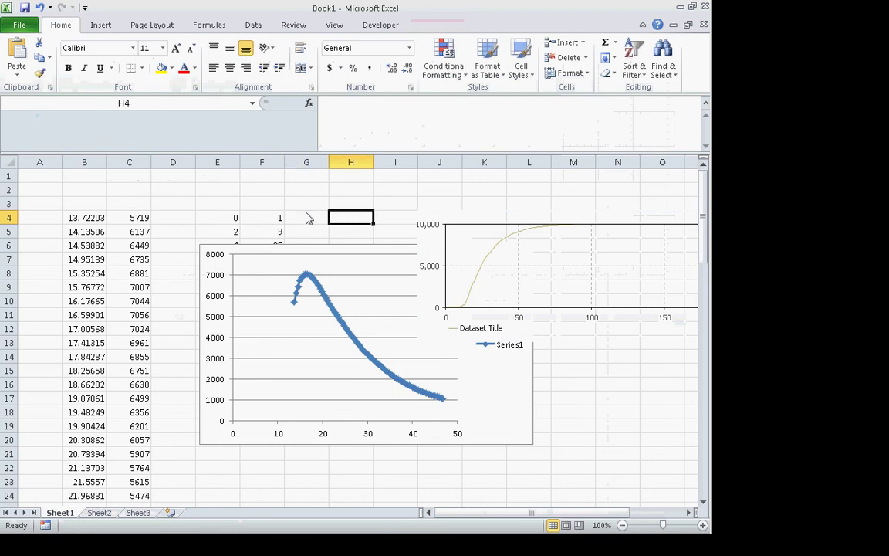
key(ctrl+v)
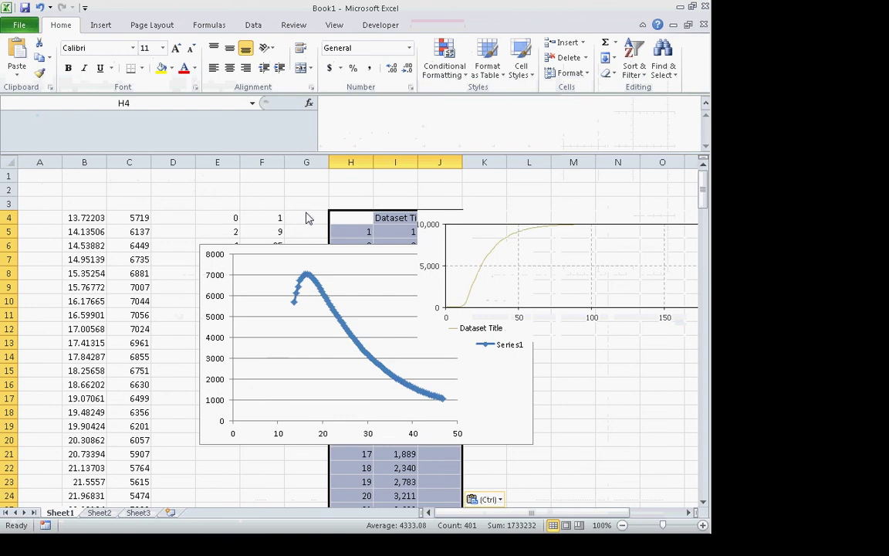
Examine the pasted time values in column H down to about row 24
key(Down)
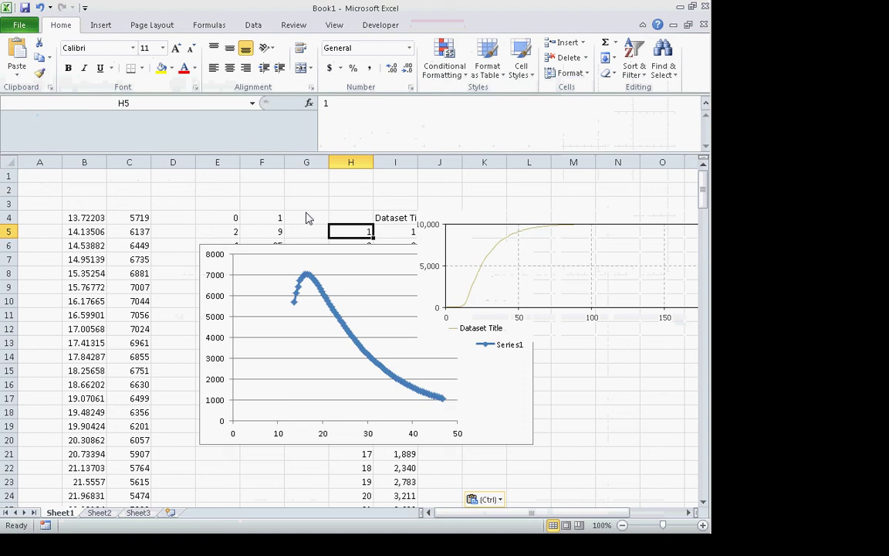
key(Down)
key(Down)
key(Down)
key(Down)
key(Down)
key(Down)
key(Down)
key(Down)
key(Down)
key(Down)
key(Down)
key(Down)
key(Down)
key(Down)
key(Down)
key(Down)
key(Down)
key(Down)
key(Down)
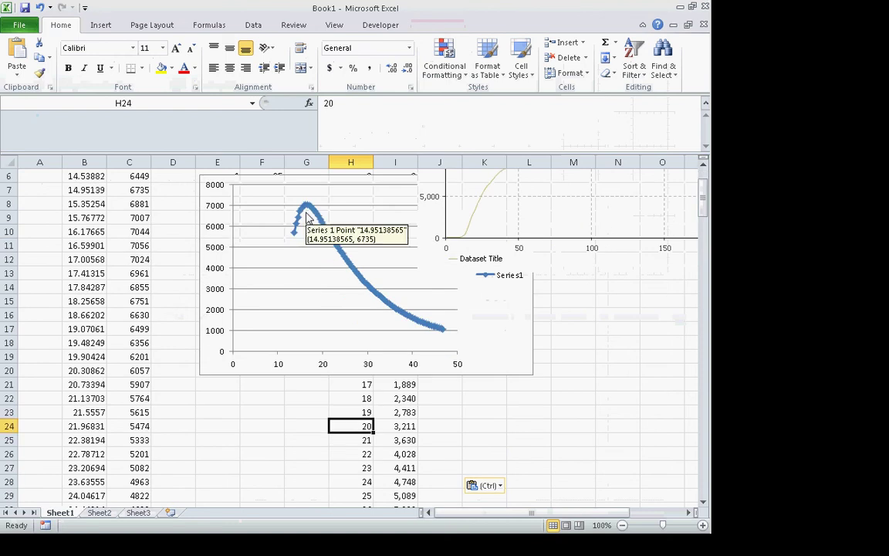
key(shift+Down)
key(shift+Down)
Compare the time spacing with the earlier data in column B, going back up to cell B4
key(Up)
key(Left)
key(Left)
key(Left)
key(Left)
key(Left)
key(Left)
key(Up)
key(Up)
key(Up)
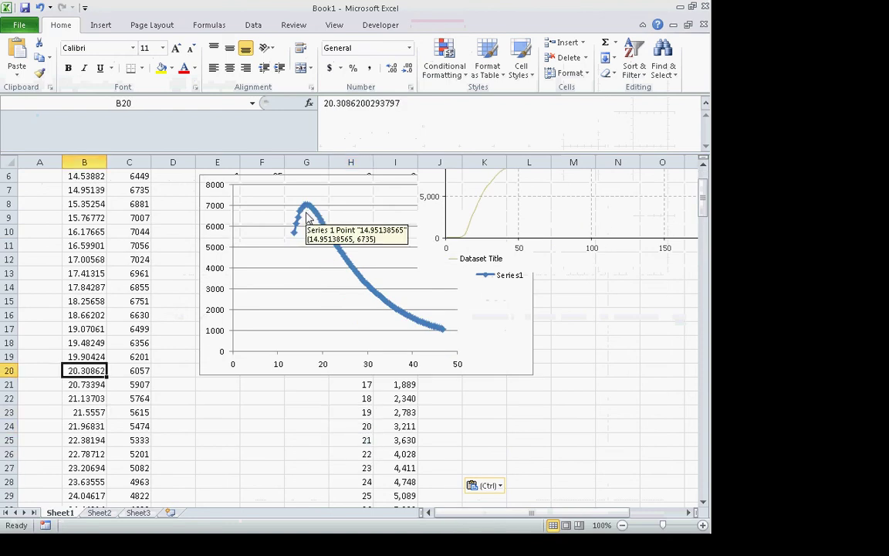
key(Up)
key(Up)
key(Up)
key(Up)
key(Up)
key(Up)
key(Up)
key(Up)
key(Up)
key(Up)
key(Up)
key(Up)
key(Up)
key(Up)
key(Up)
key(Up)
key(Up)
key(Up)
key(Down)
key(Down)
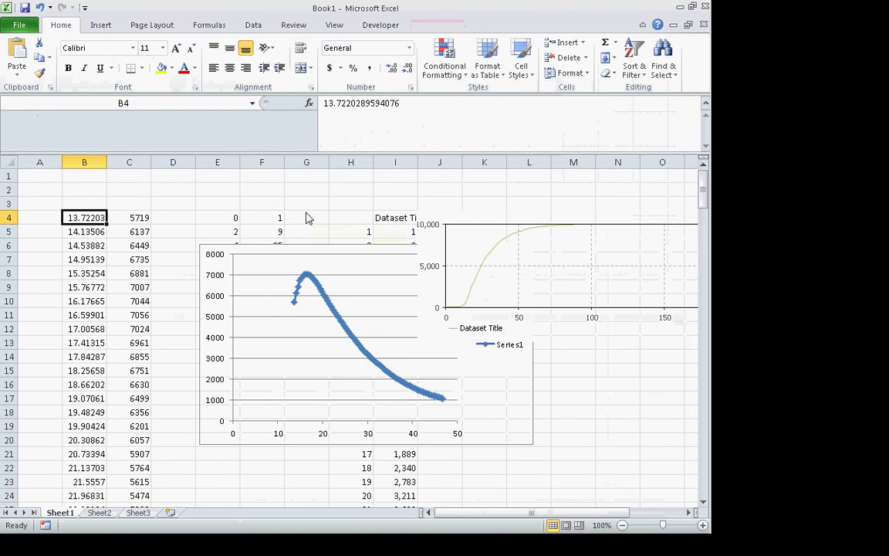
Go across from the earlier data at E4 to column H and recheck its time intervals around row 24
key(Right)
key(Right)
key(Right)
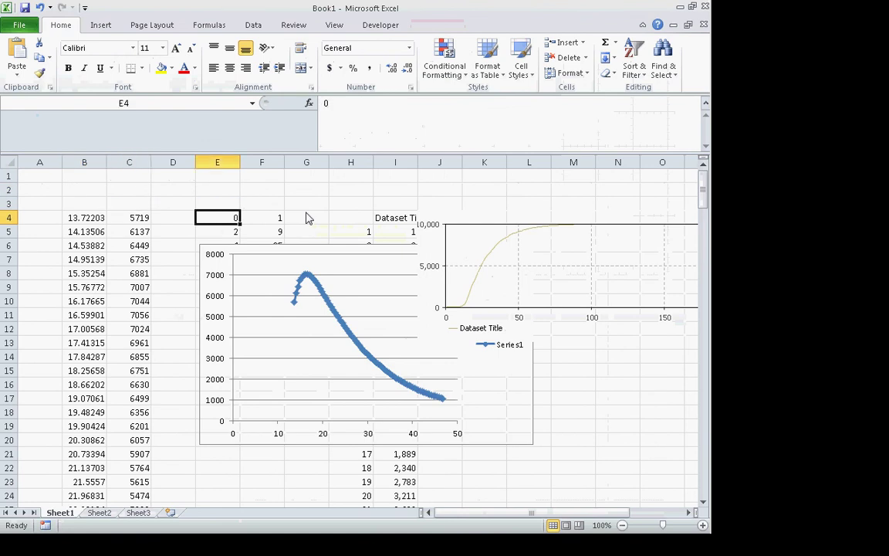
key(Right)
key(Right)
key(Down)
key(Down)
key(Down)
key(Down)
key(Down)
key(Down)
key(Down)
key(Down)
key(Down)
key(Right)
key(Down)
key(Down)
key(Down)
key(Down)
key(Down)
key(Down)
key(Down)
key(Down)
key(Down)
key(Down)
key(Down)
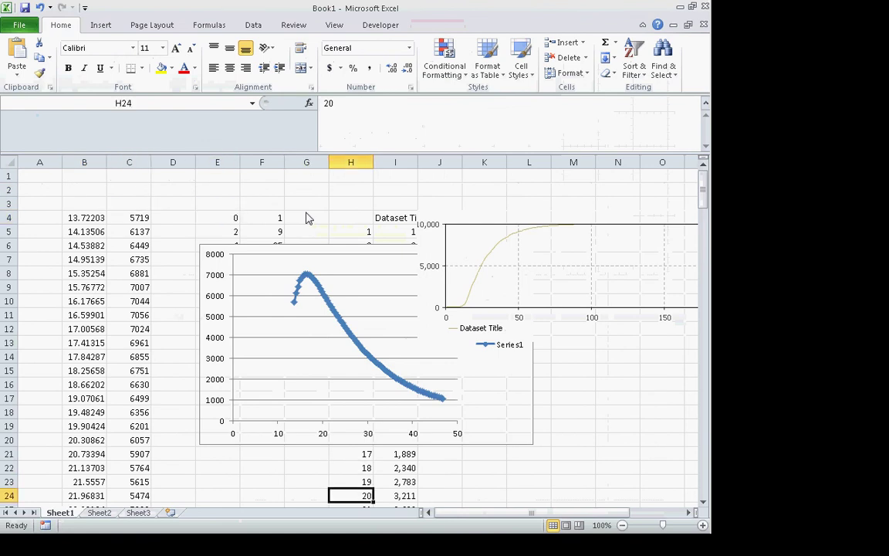
key(Down)
key(Down)
key(Down)
key(Up)
key(Up)
key(Up)
key(Down)
key(Down)
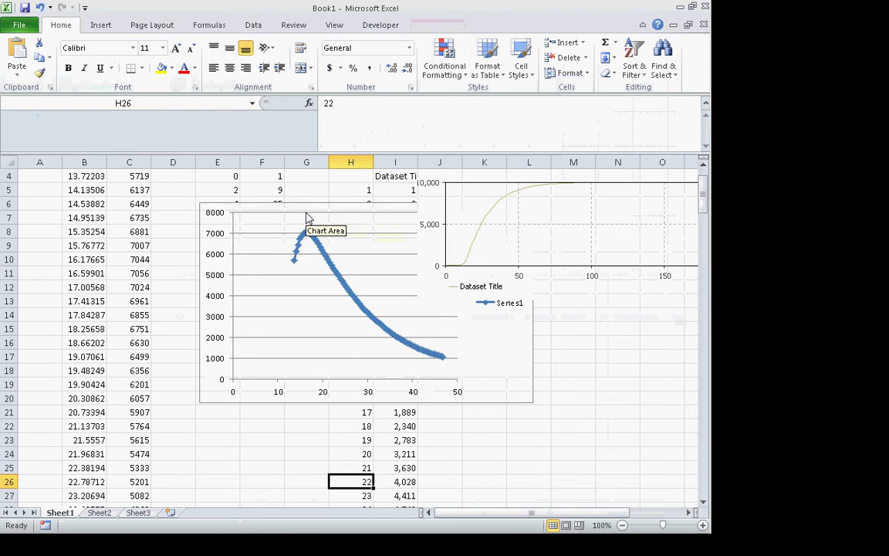
key(Down)
key(Down)
key(Up)
key(Up)
key(Up)
key(Up)
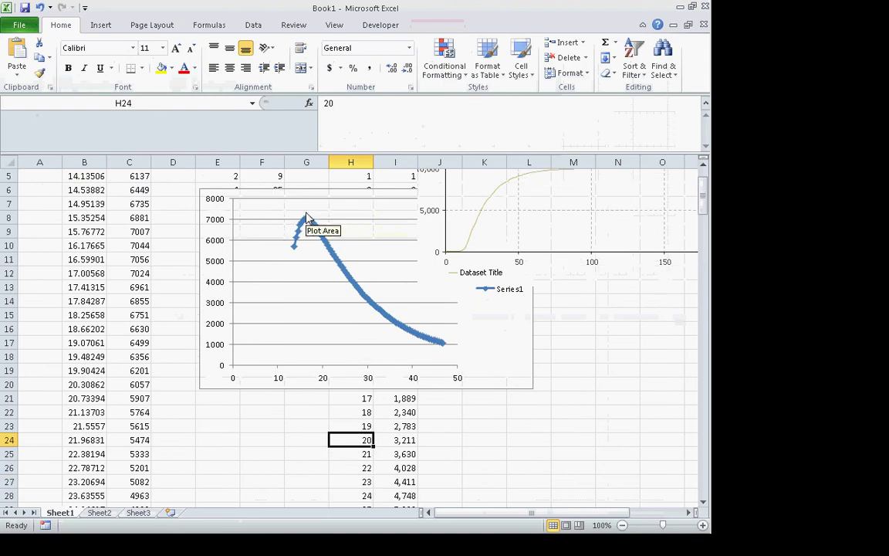
Switch to the AnyLogic model editor and set the time plot's automatic update recurrence time to 2
key(alt+Tab)
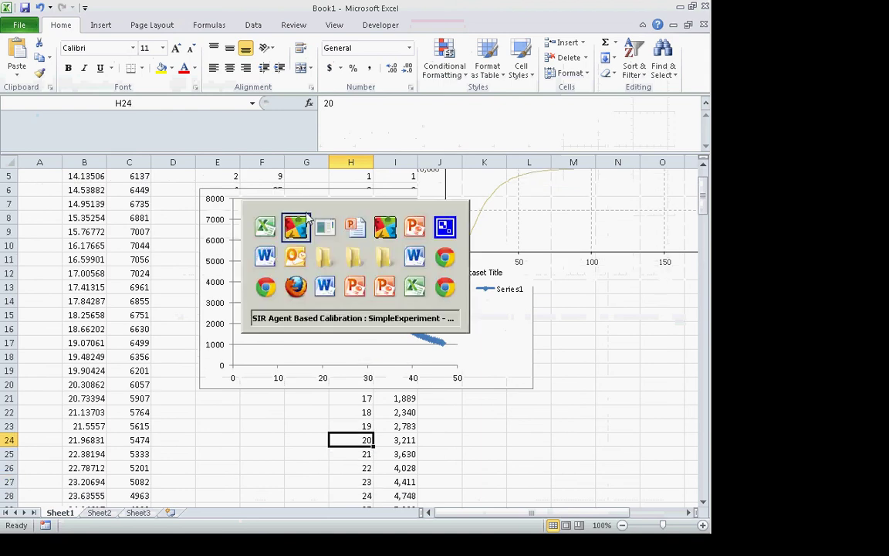
key(alt+Tab)
key(alt+Tab)
key(alt+Tab)
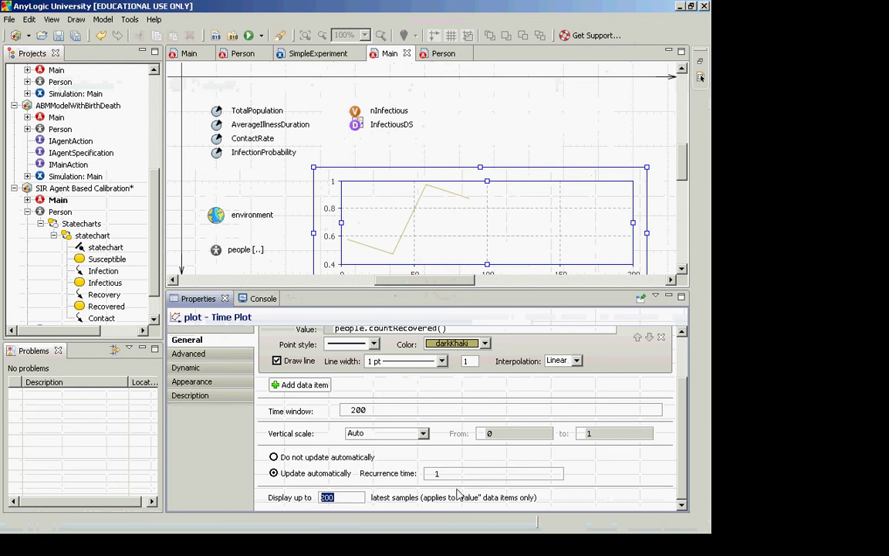
key(shift+Tab)
text(2)
Relaunch the SimpleExperiment of SIR Agent Based Calibration and run it in Main view in virtual time mode
click(262, 35)
click(266, 52)
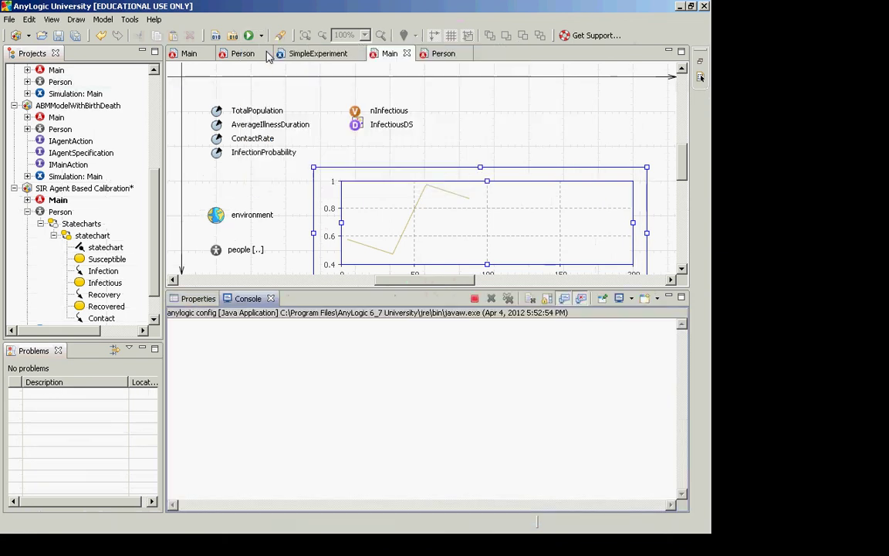
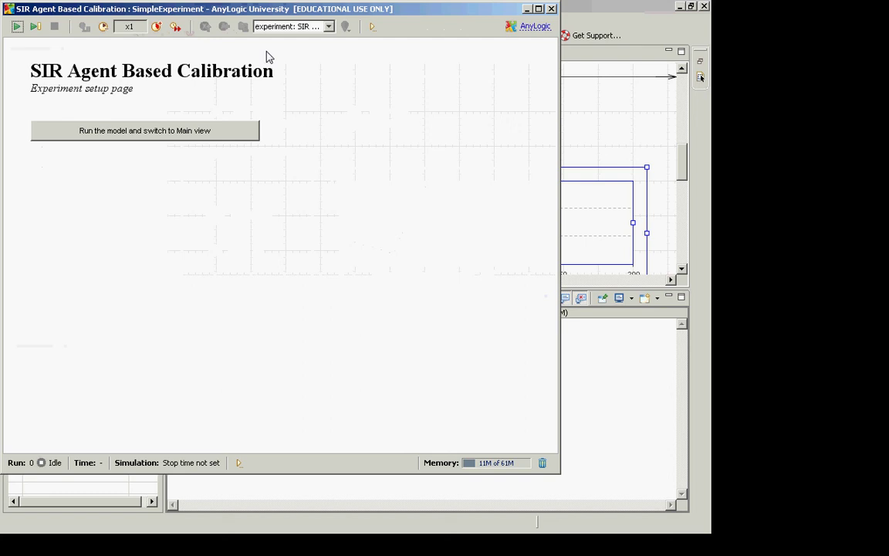
click(220, 130)
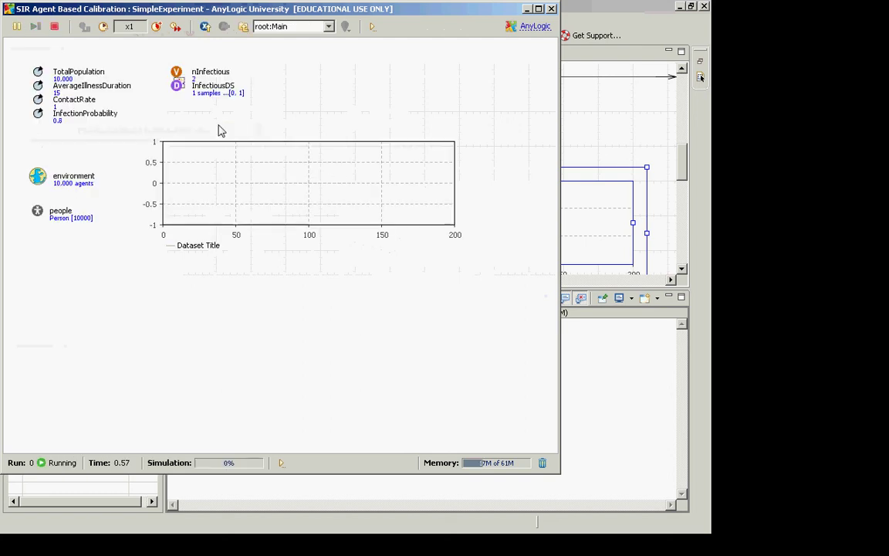
click(176, 28)
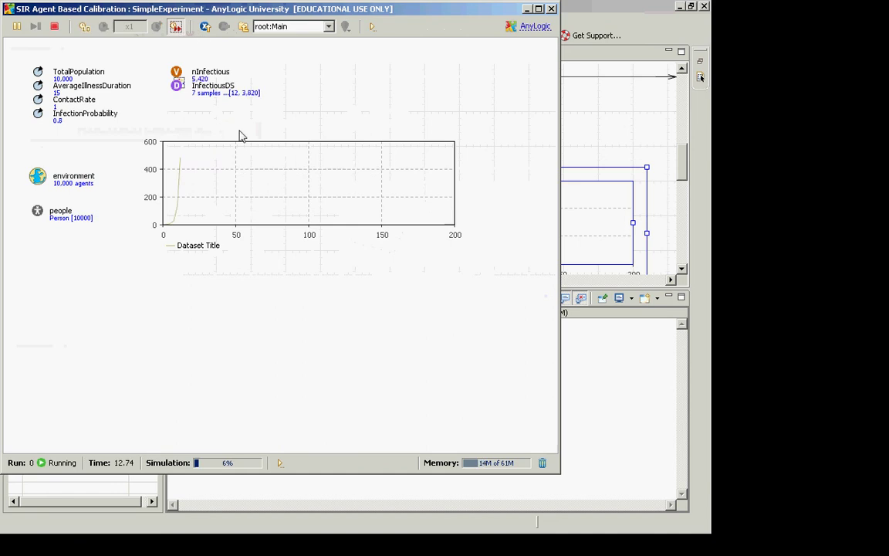
Copy all data of the rerun's time plot and paste it into the Excel workbook Book1 at cell L4
right_click(216, 204)
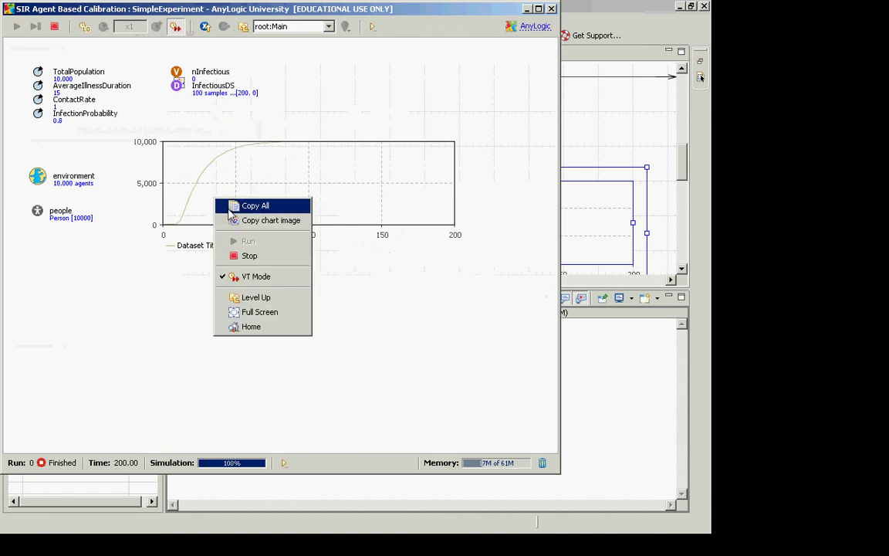
click(229, 207)
key(alt+Tab)
key(alt+Tab)
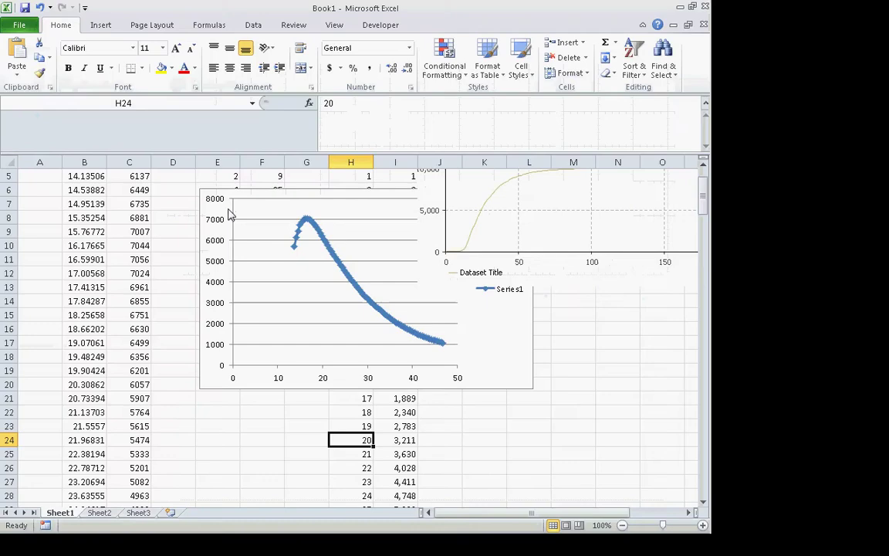
key(Right)
key(Up)
key(Up)
key(Up)
key(Up)
key(Up)
key(Up)
key(Up)
key(Up)
key(Up)
key(Up)
key(Up)
key(Up)
key(Up)
key(Up)
key(Up)
key(Up)
key(Up)
key(Up)
key(Up)
key(Up)
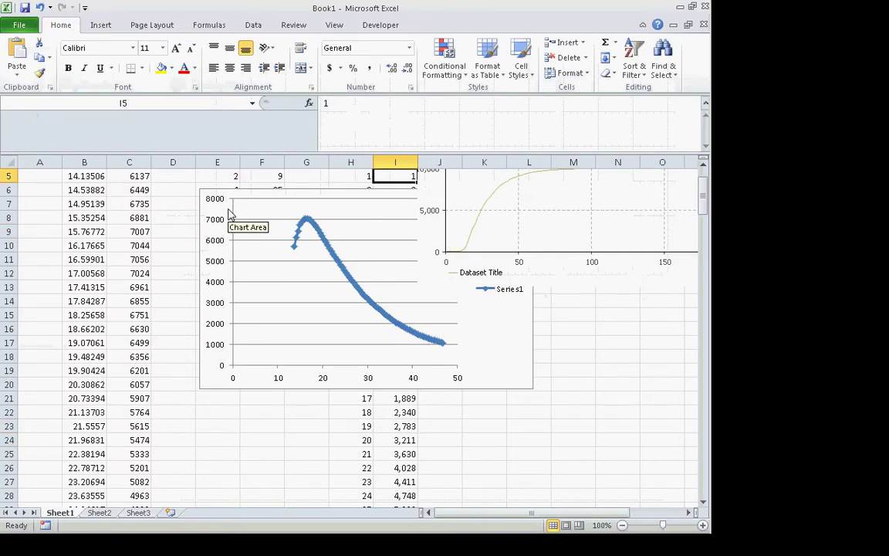
key(Right)
key(Right)
key(Right)
key(Down)
key(Up)
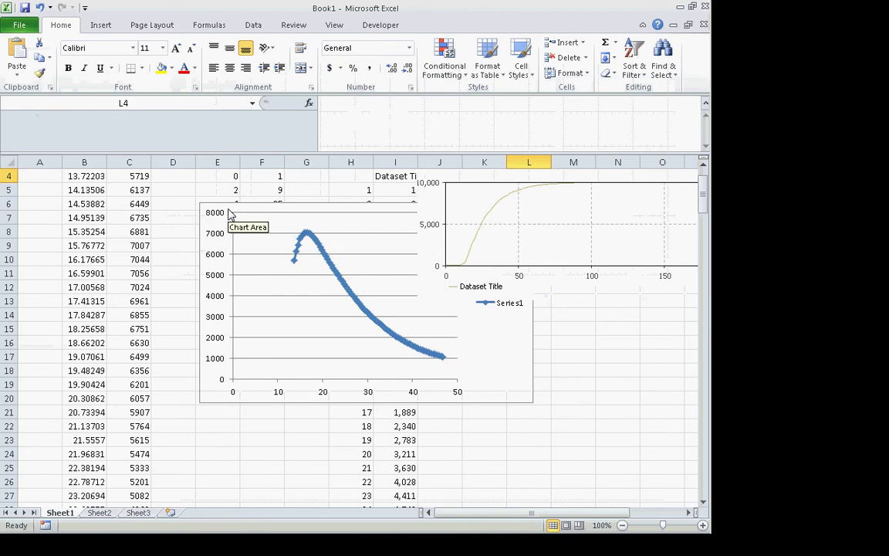
key(ctrl+v)
Examine the newly pasted time values in column L down to about row 26, and return to the simulation window
key(Down)
key(Down)
key(Down)
key(Down)
key(Down)
key(Down)
key(Down)
key(Down)
key(Down)
key(Down)
key(Down)
key(Down)
key(Down)
key(Down)
key(Down)
key(Down)
key(Down)
key(Down)
key(Down)
key(Down)
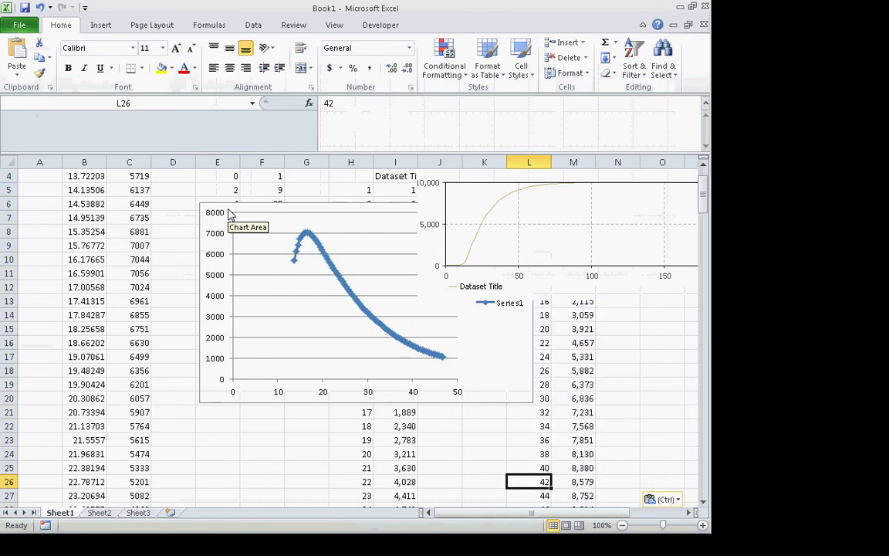
key(alt+Tab)
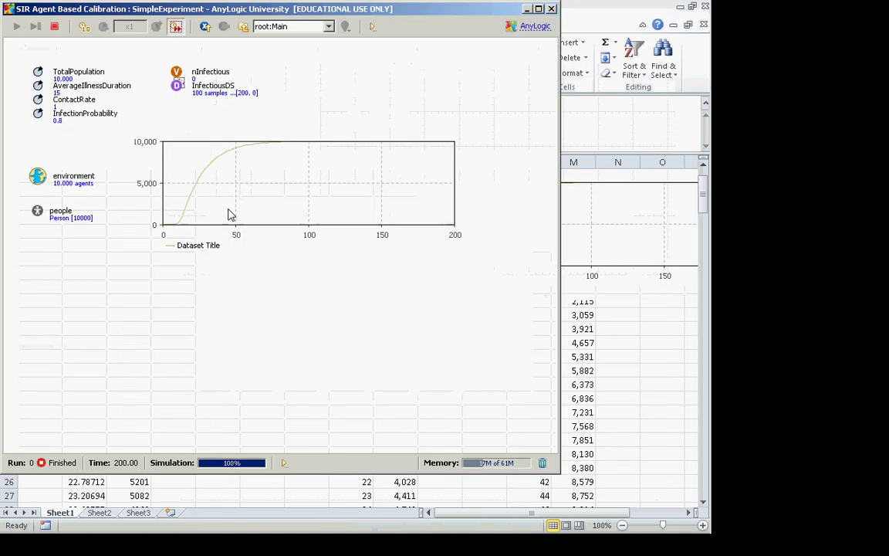
key(alt+Tab)
key(alt+shift+Tab)
key(alt+shift+Tab)
key(alt+Tab)
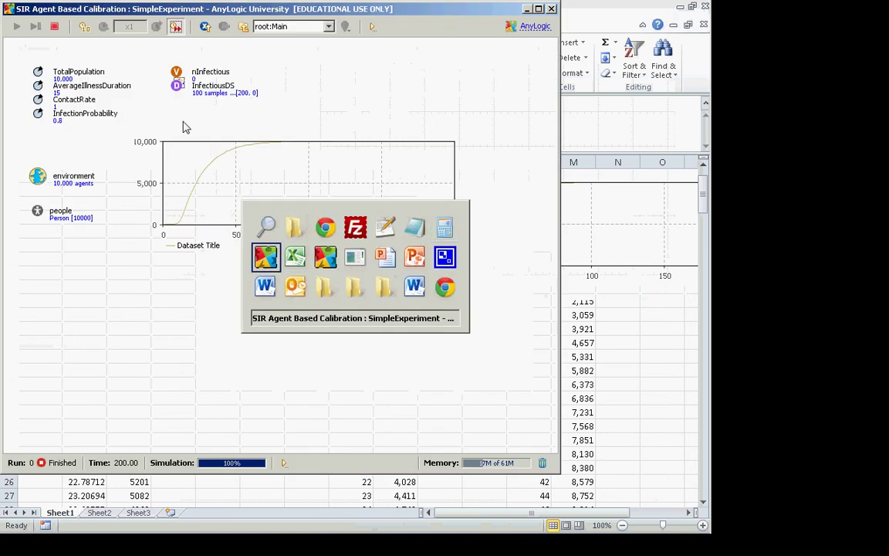
key(alt+Tab)
key(alt+shift+Tab)
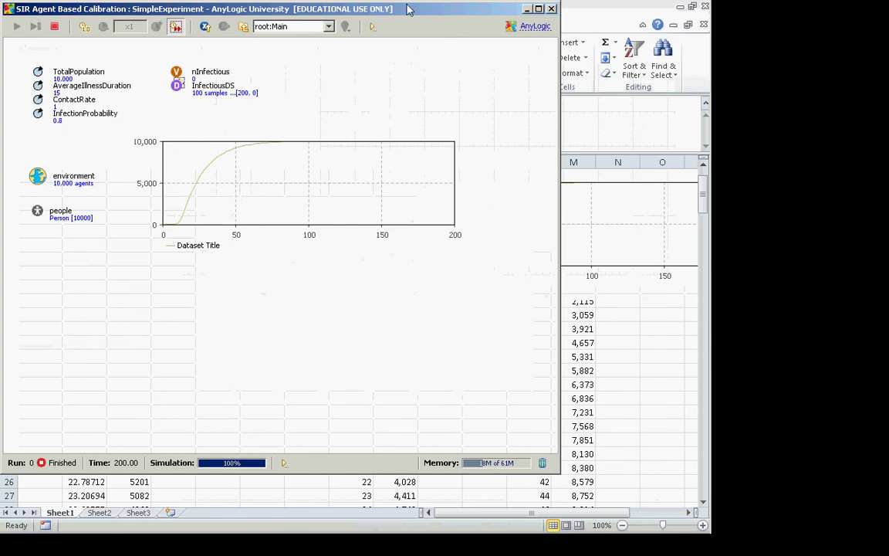
right_click(243, 176)
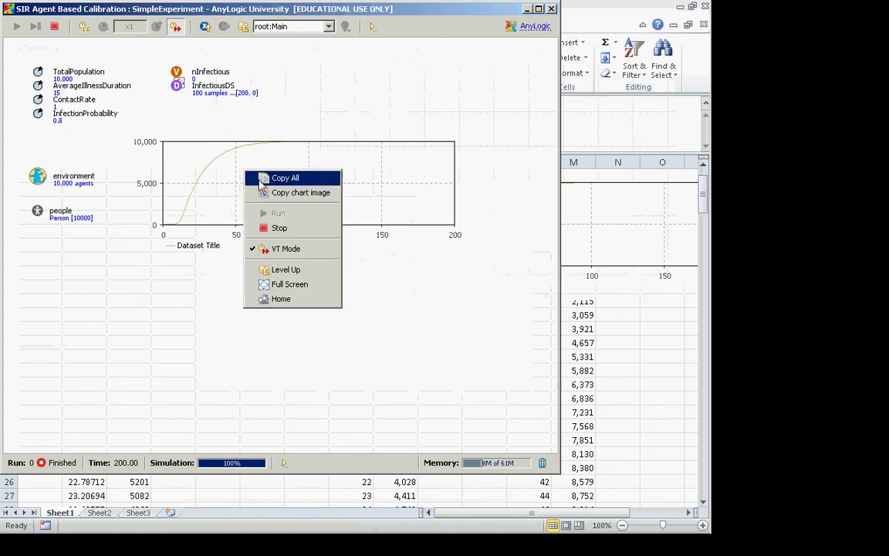
Switch to the Excel workbook, move the pasted plot picture down to about row 11, and examine the first time values in column L
click(624, 307)
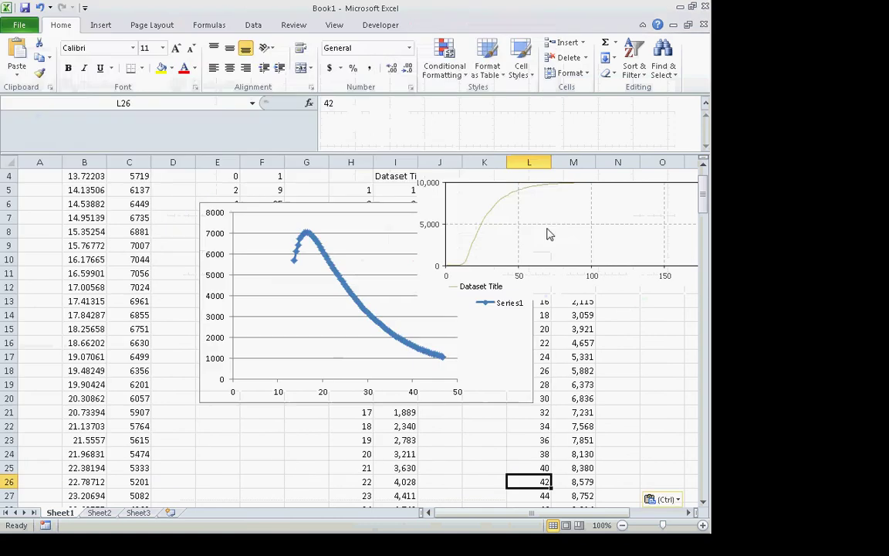
drag(548, 233, 526, 264)
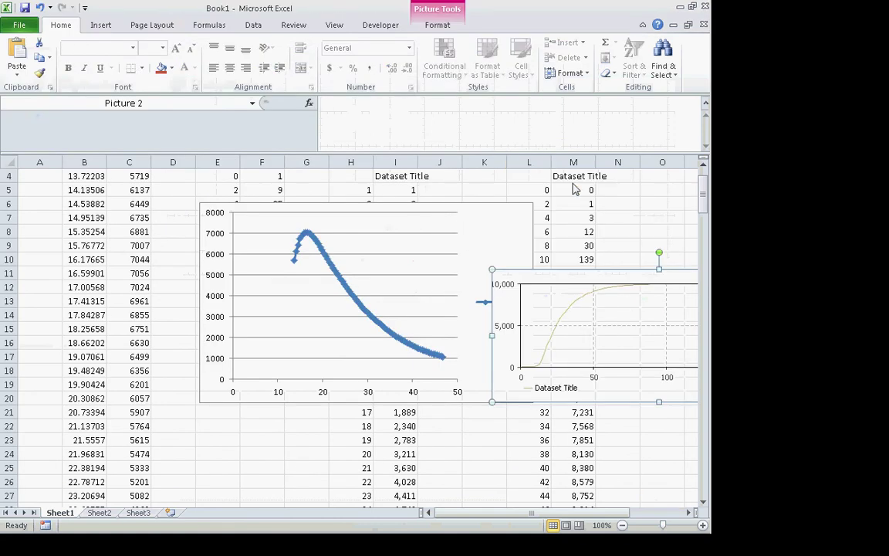
key(Escape)
key(Right)
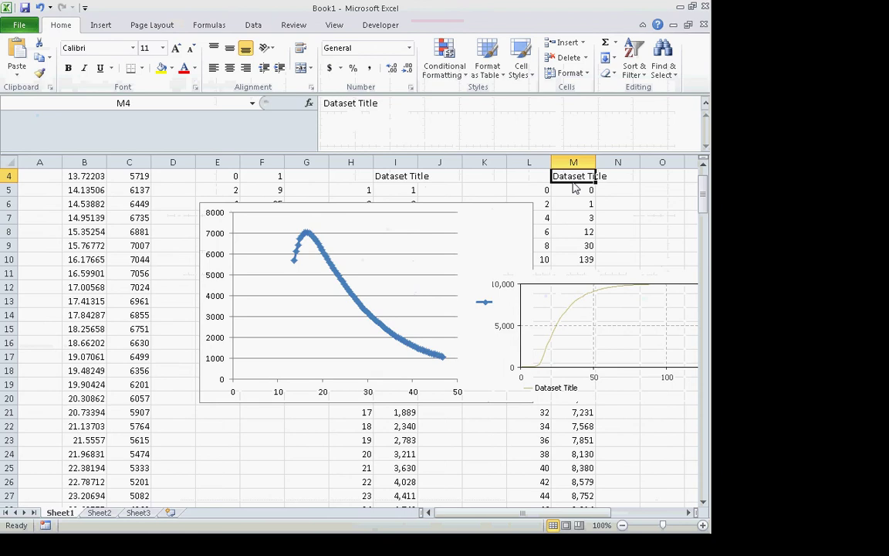
key(Left)
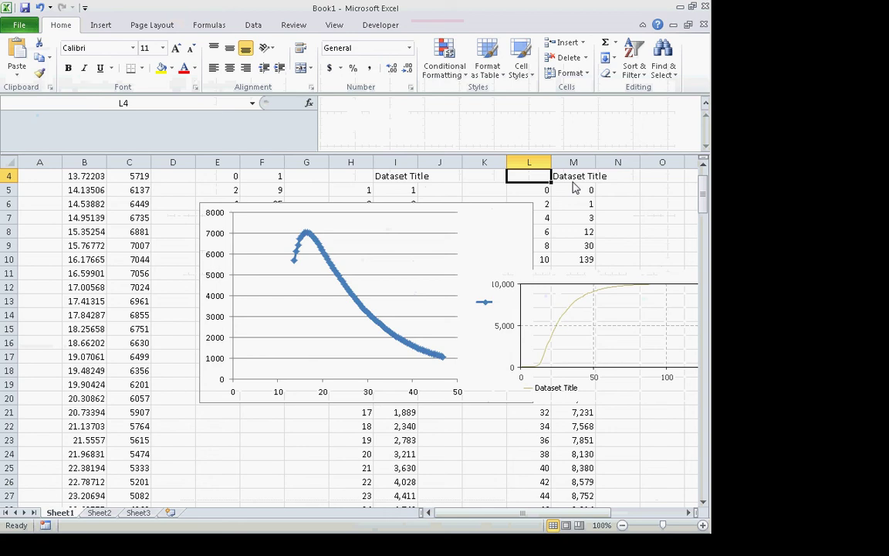
key(Down)
key(Down)
key(Down)
key(Down)
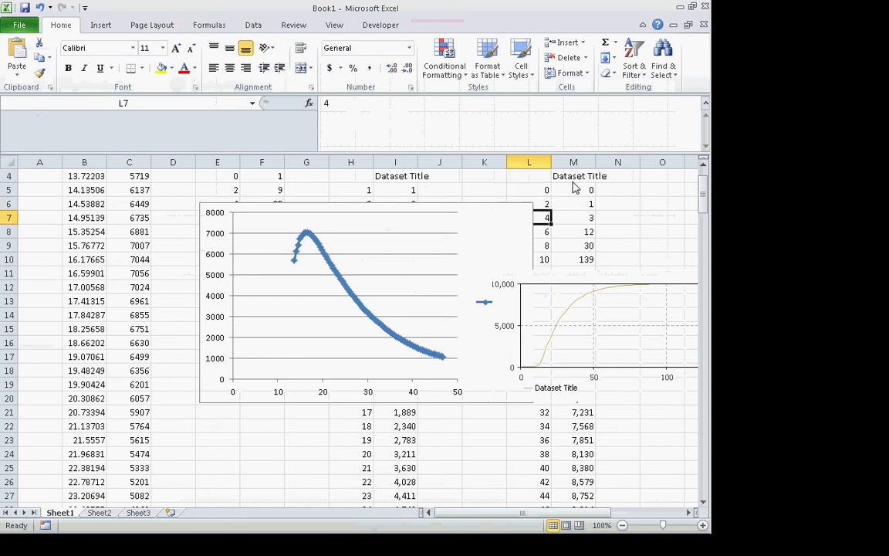
Switch to the AnyLogic model editor, dismiss the save error, and examine the time plot's time window, recurrence time and displayed-samples settings
key(alt+Tab)
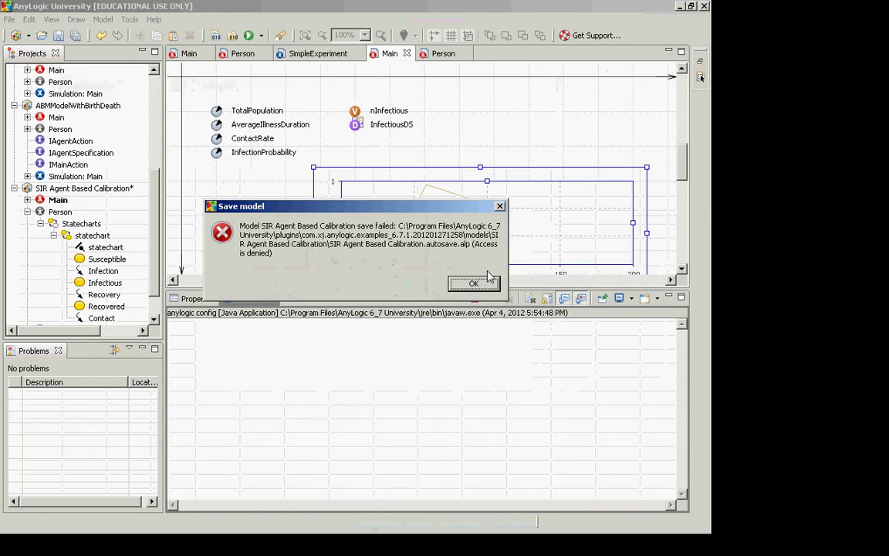
click(474, 283)
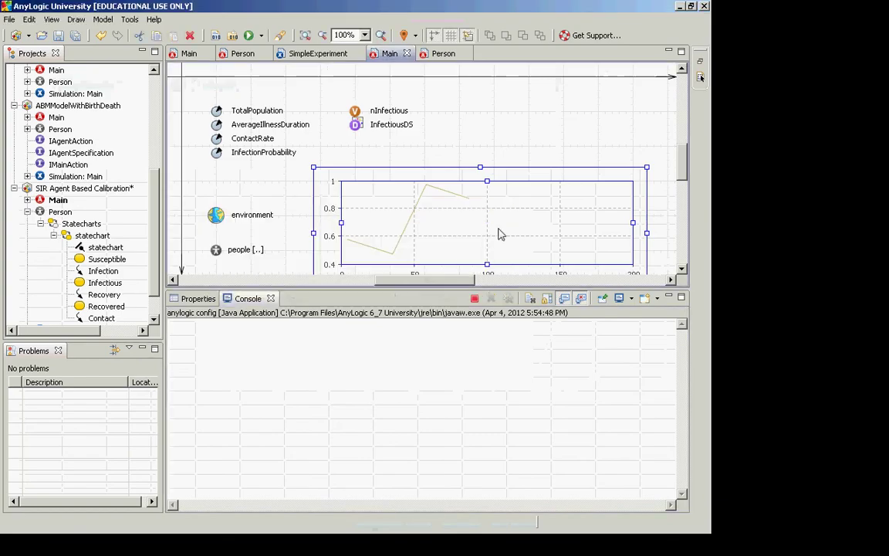
click(345, 236)
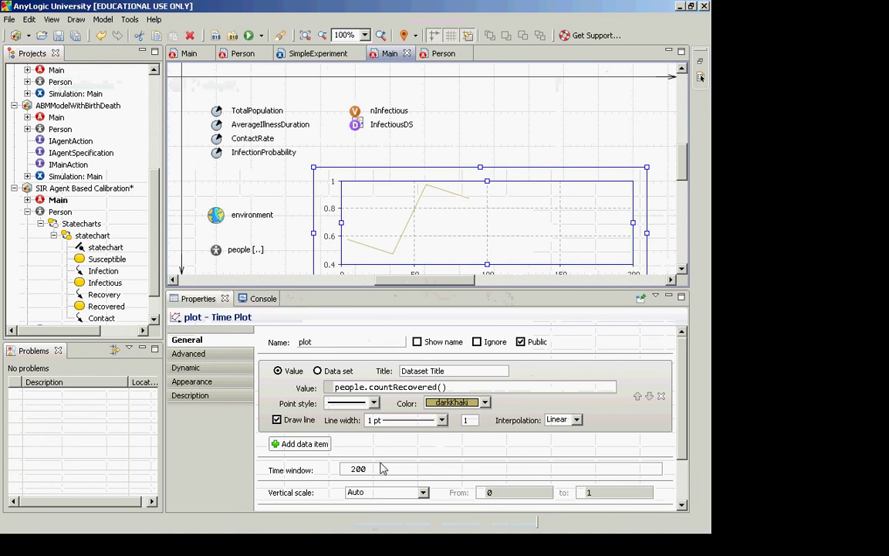
double_click(358, 468)
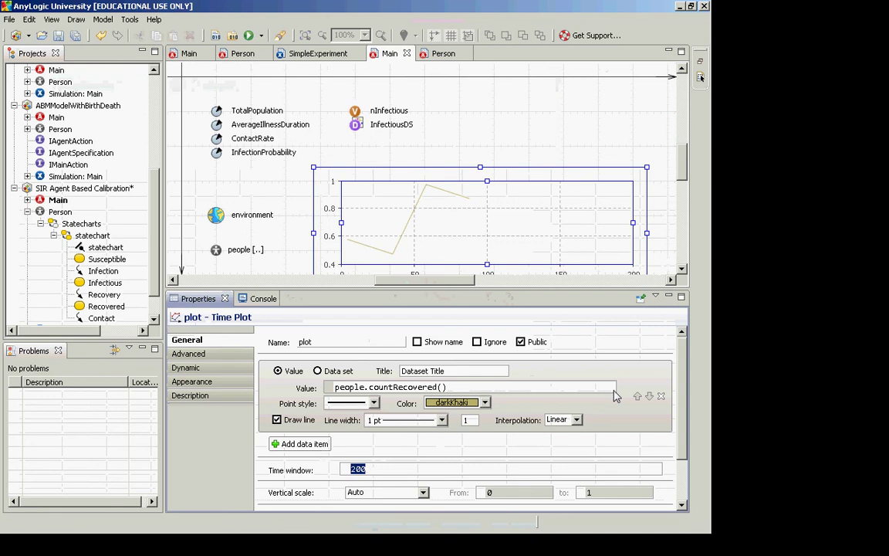
scroll(614, 395, down, 3)
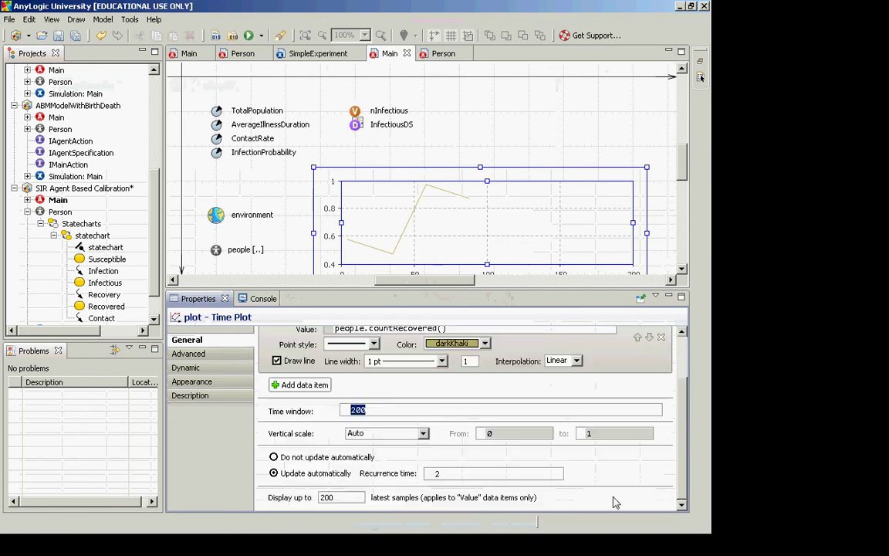
click(343, 498)
double_click(343, 498)
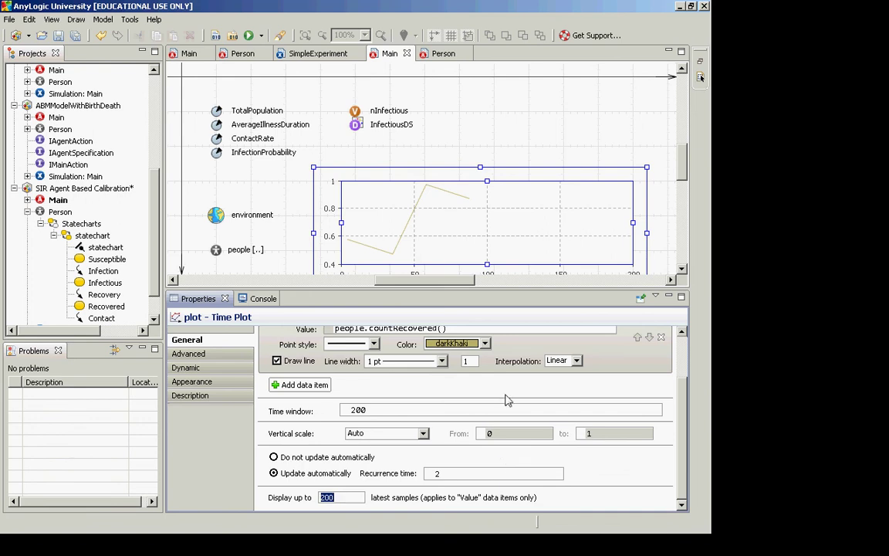
scroll(684, 369, up, 2)
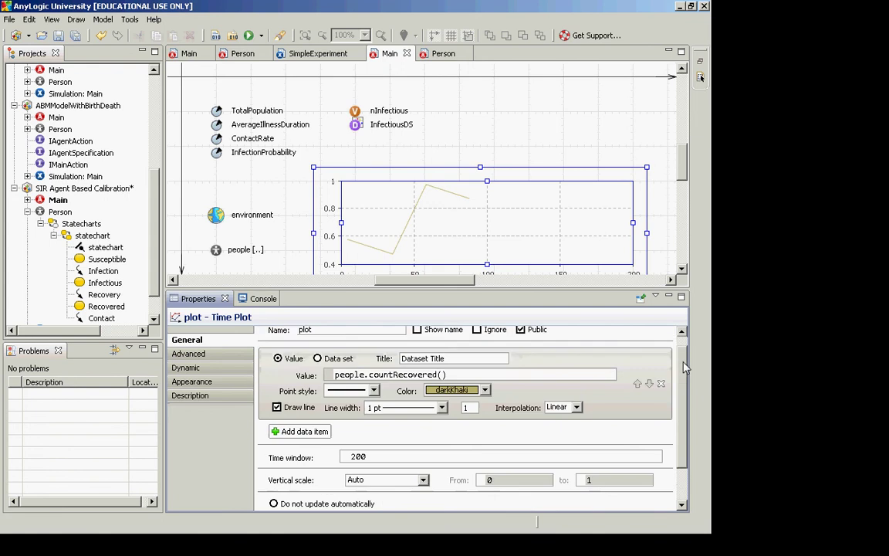
drag(683, 369, 681, 400)
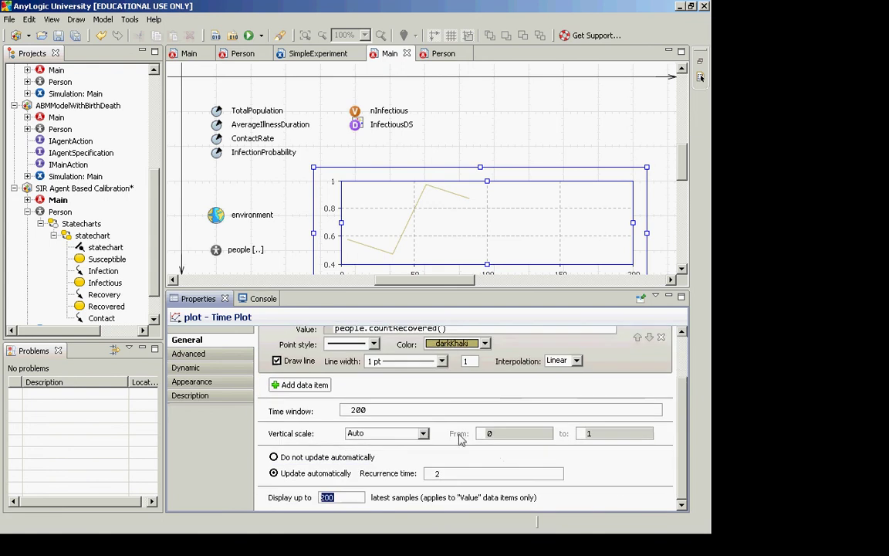
Set the time plot's automatic update recurrence time to 1
double_click(434, 473)
text(1)
scroll(692, 350, up, 2)
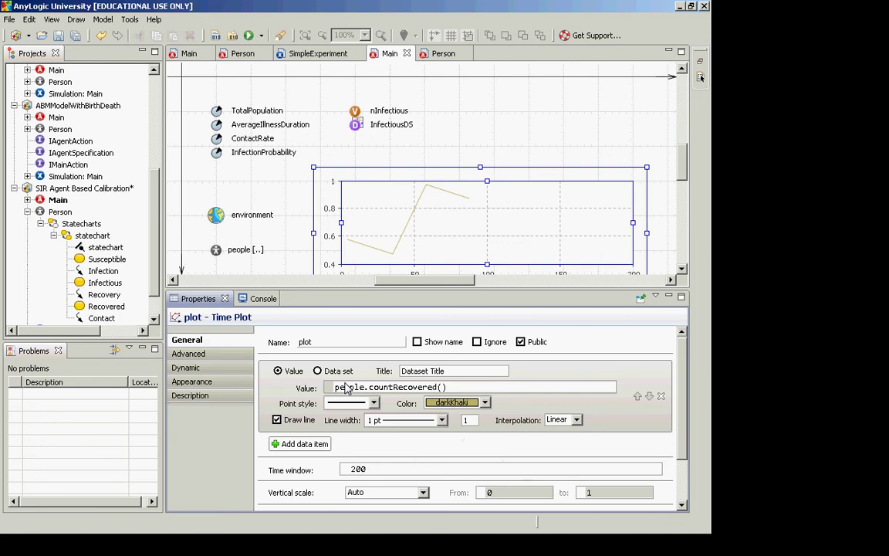
Add a second Count statistic to the people population and name it countSusceptible
click(217, 250)
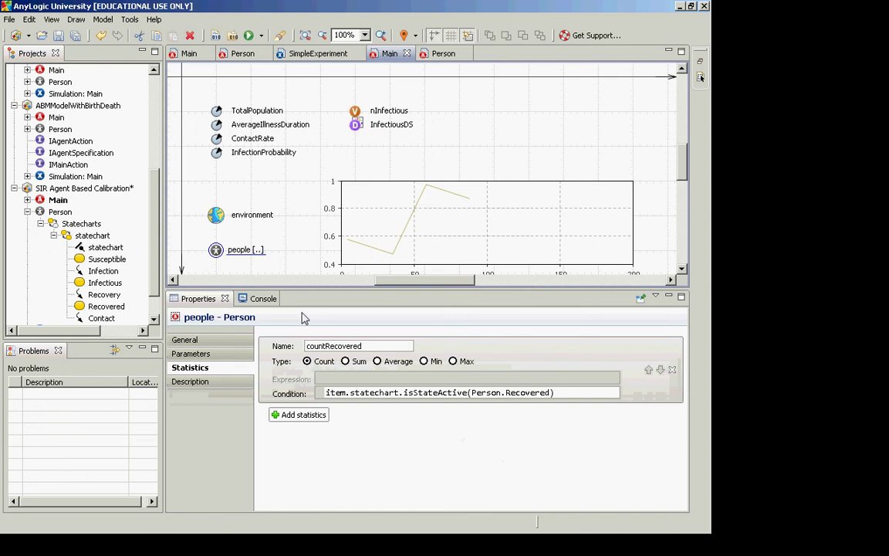
scroll(303, 318, down, 4)
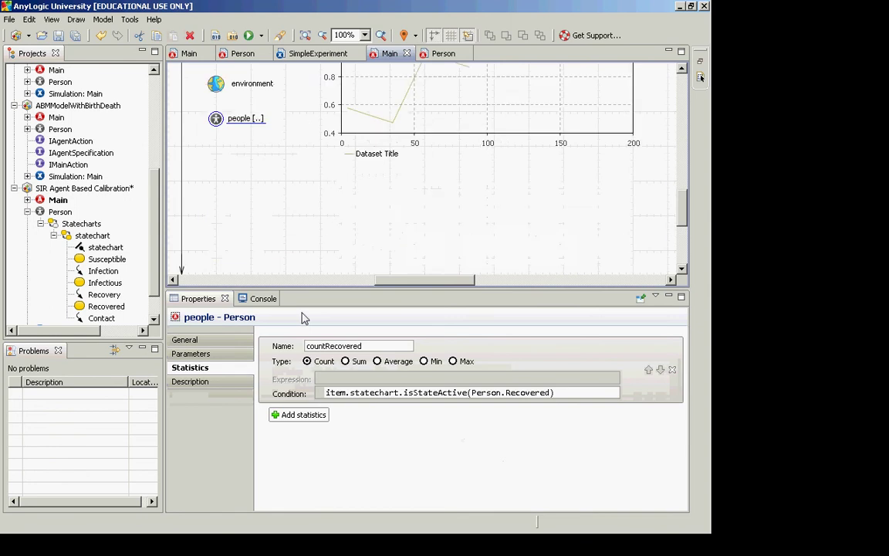
click(301, 414)
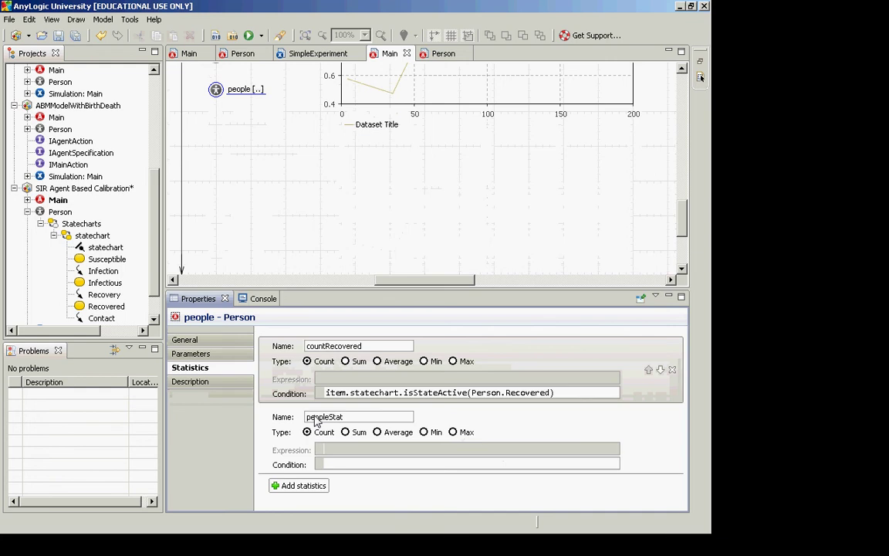
click(340, 419)
double_click(336, 421)
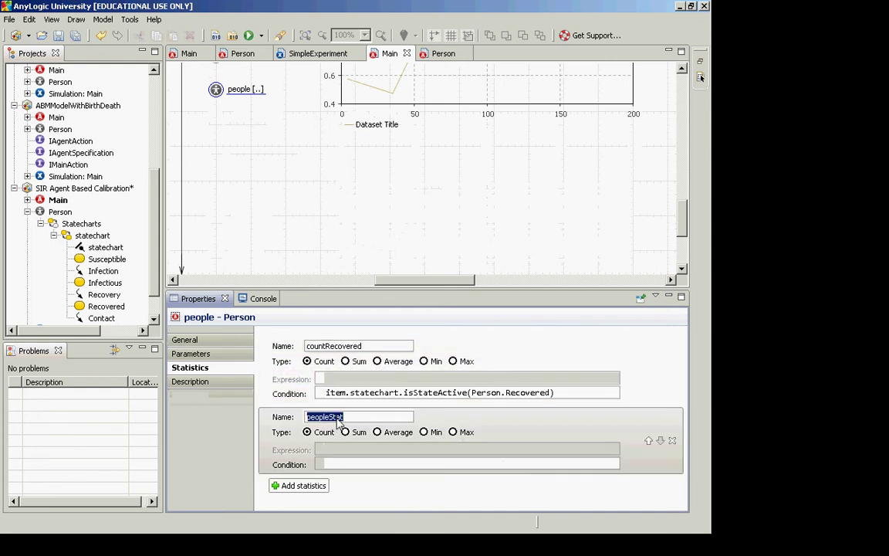
text(coun)
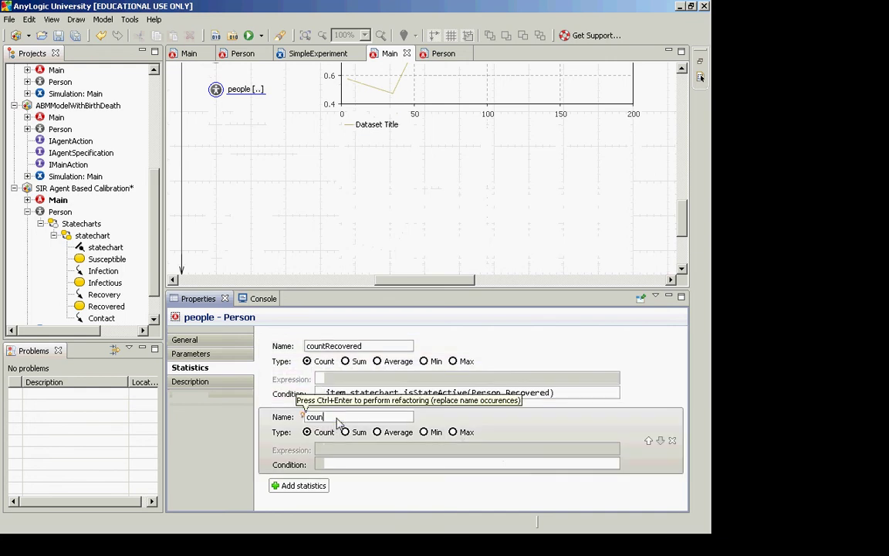
text(tSusceptible)
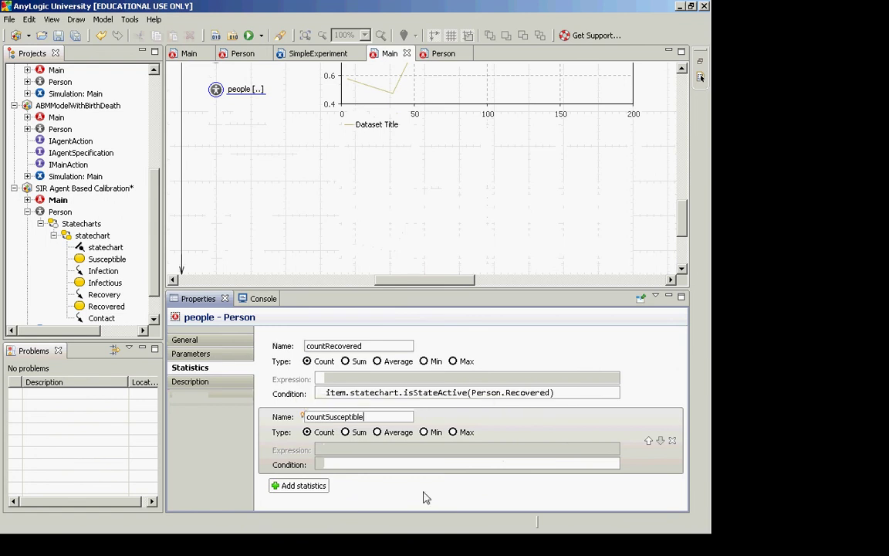
Copy the countRecovered statistic's condition into the condition of countSusceptible
click(584, 396)
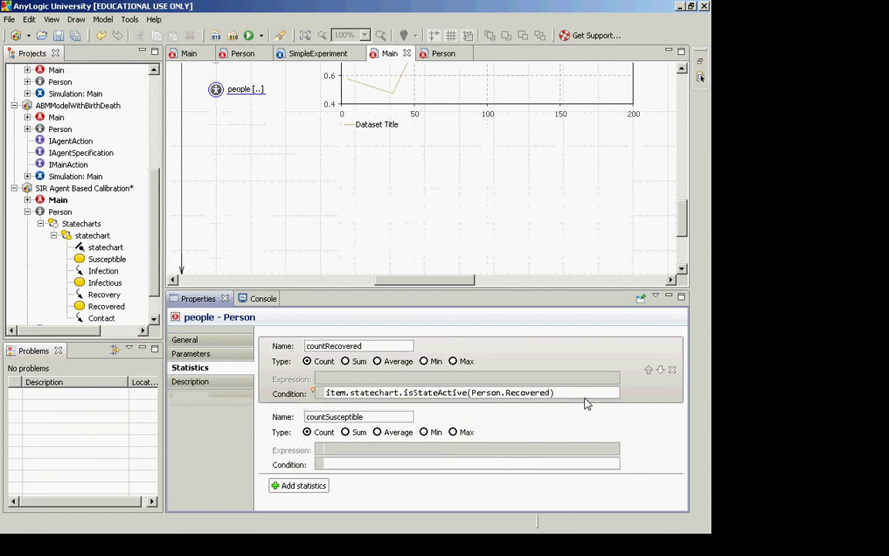
click(419, 465)
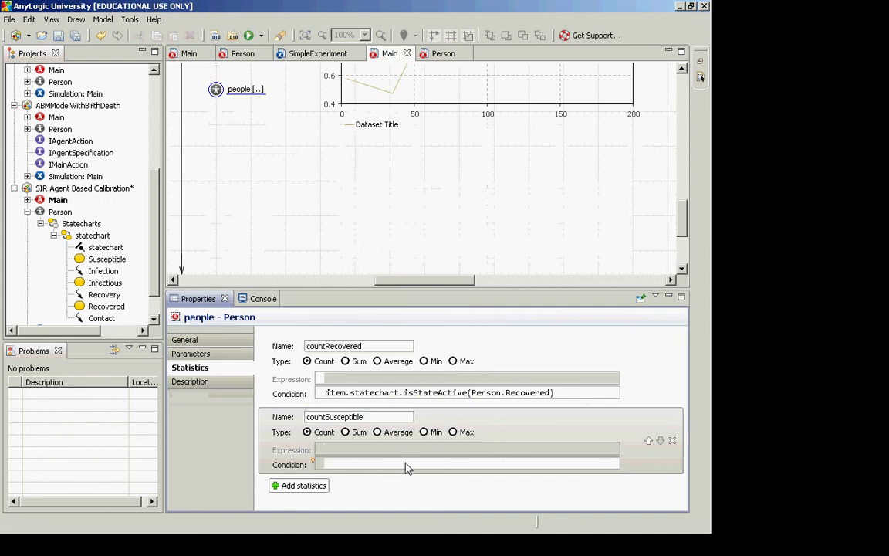
click(401, 394)
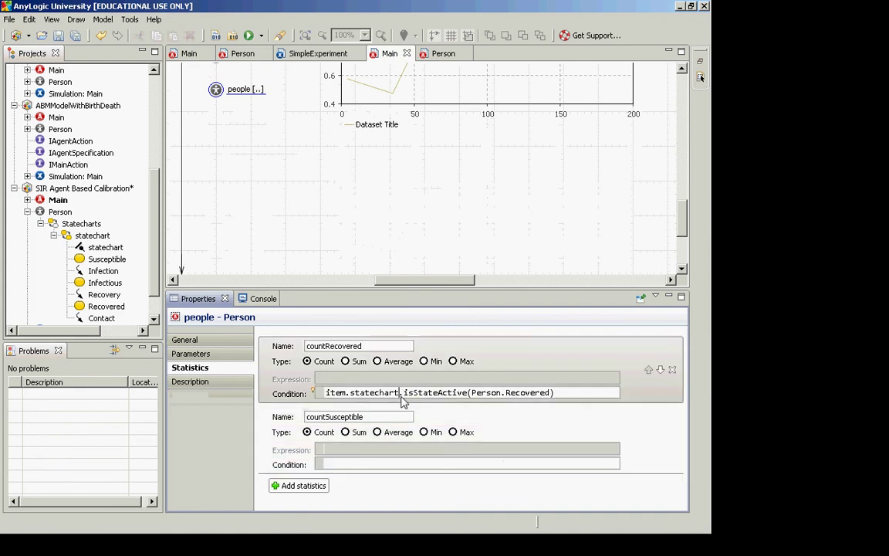
key(End)
key(shift+Home)
key(ctrl+c)
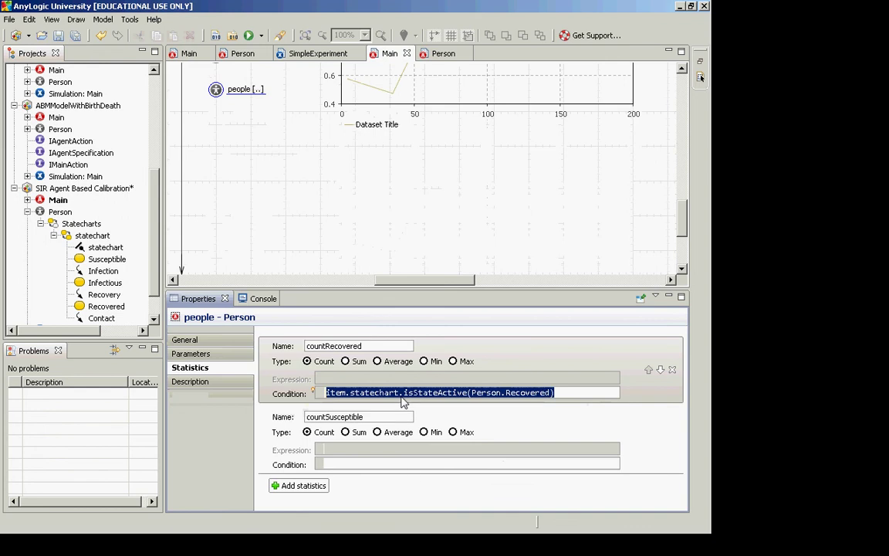
click(410, 466)
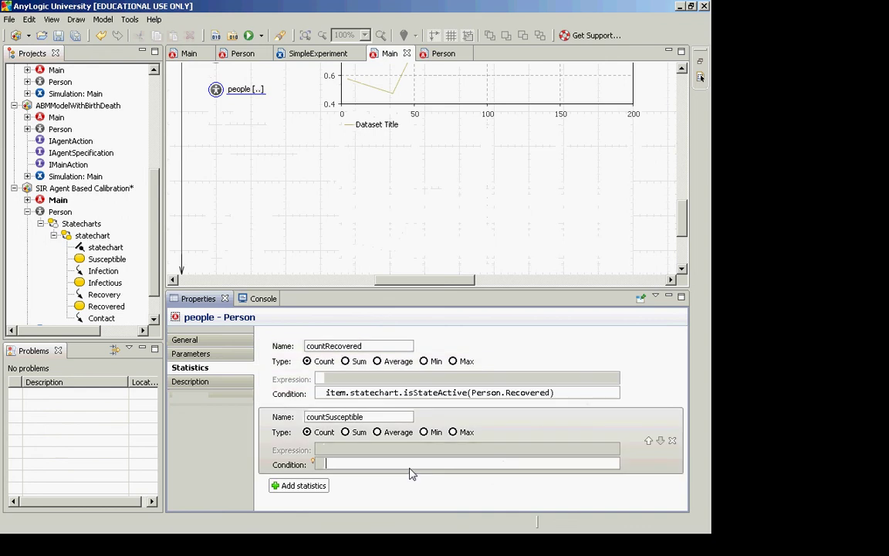
key(ctrl+v)
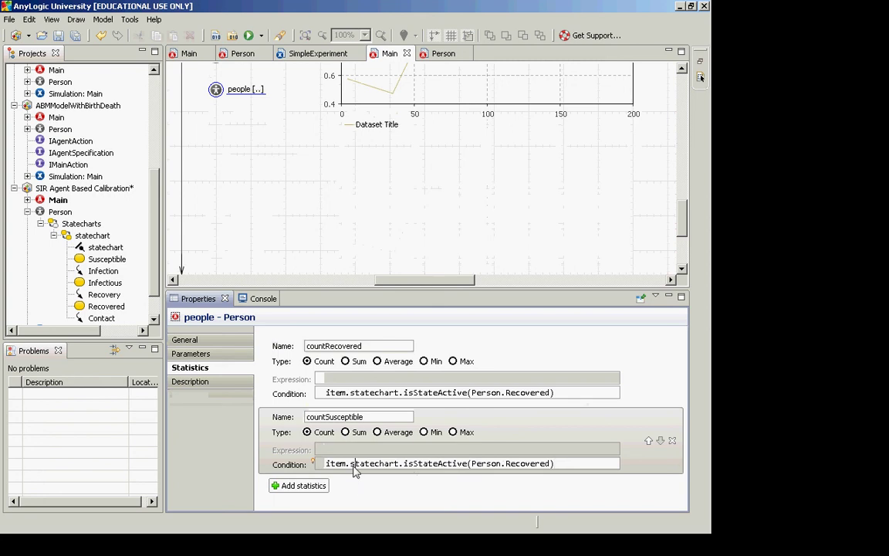
Change the state in the countSusceptible condition to Susceptible, giving item.statechart.isStateActive(Person.Susceptible)
click(354, 466)
key(End)
key(Left)
key(ctrl+shift+Left)
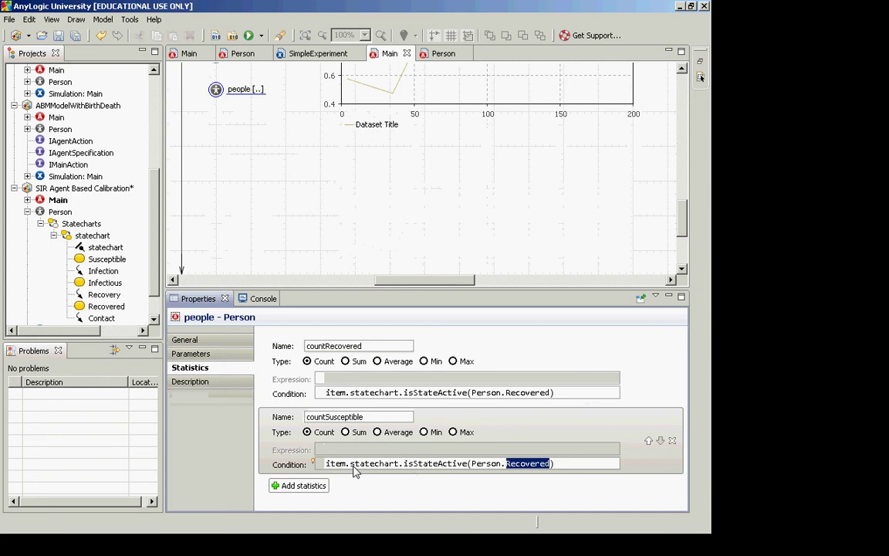
text(Suc)
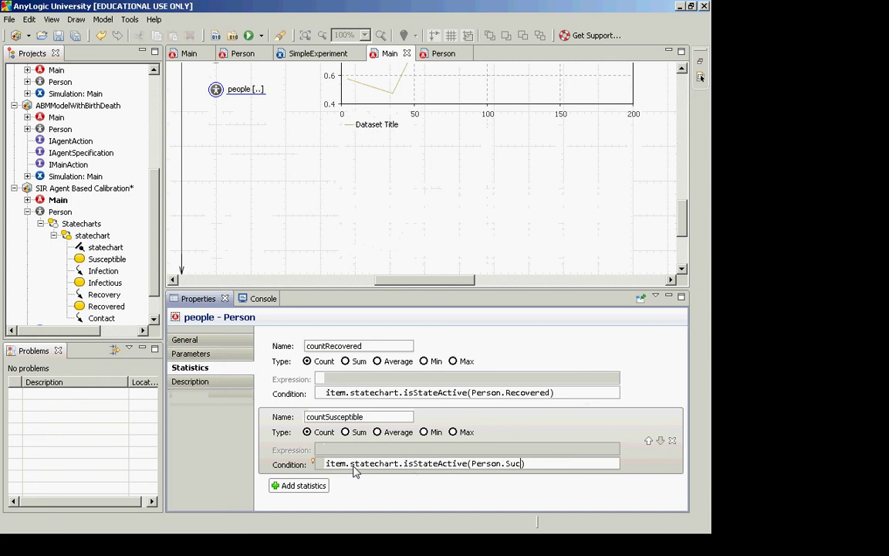
text(s)
key(ctrl+space)
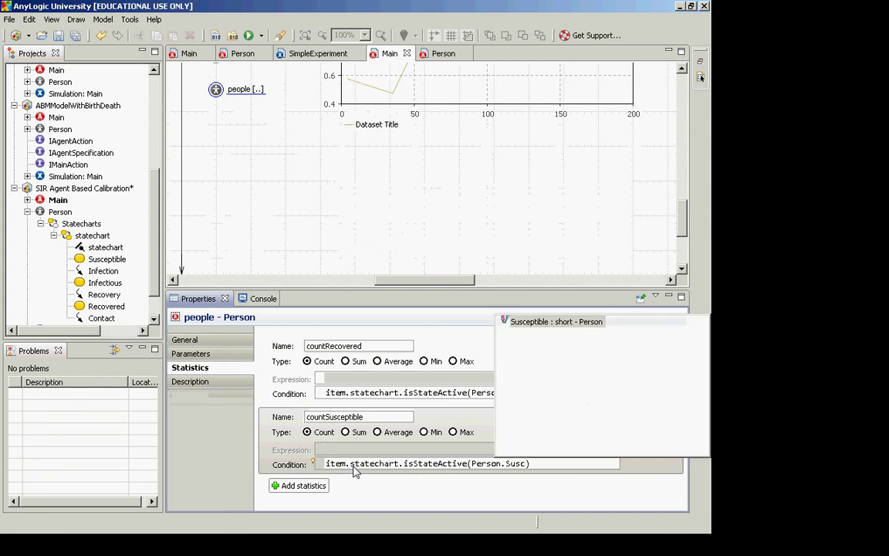
key(Return)
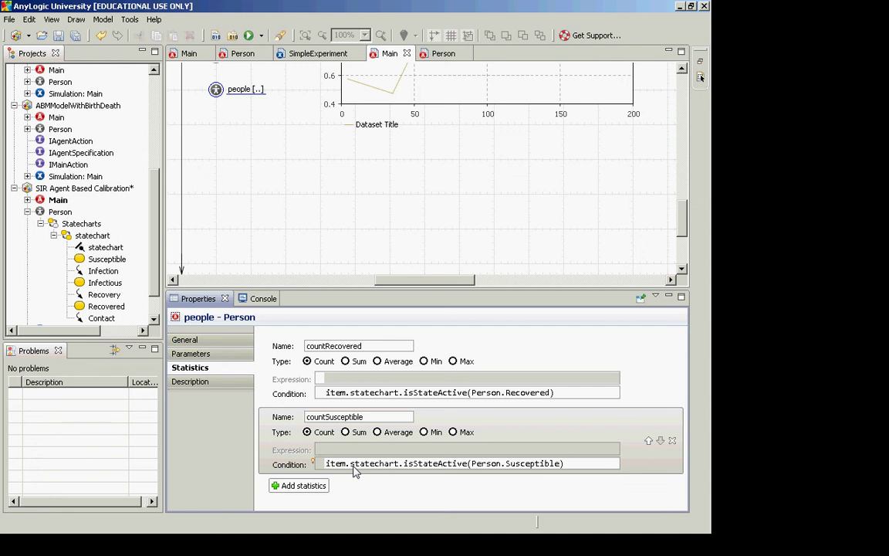
Add a second data item to the time plot with the value people.countSusceptible()
click(415, 236)
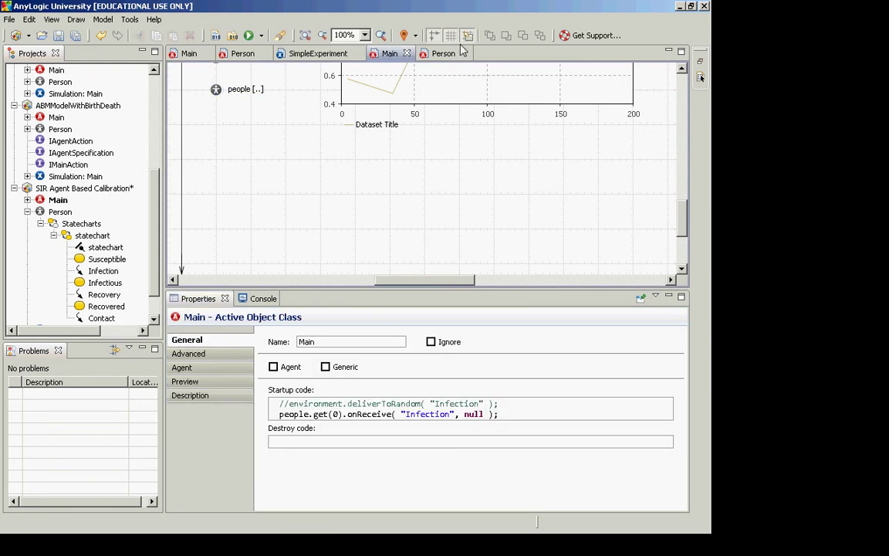
click(455, 91)
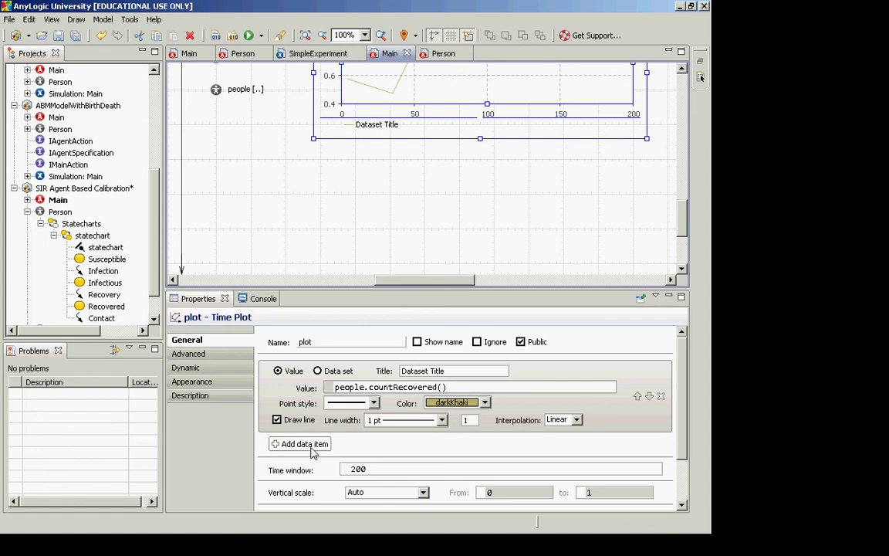
click(304, 444)
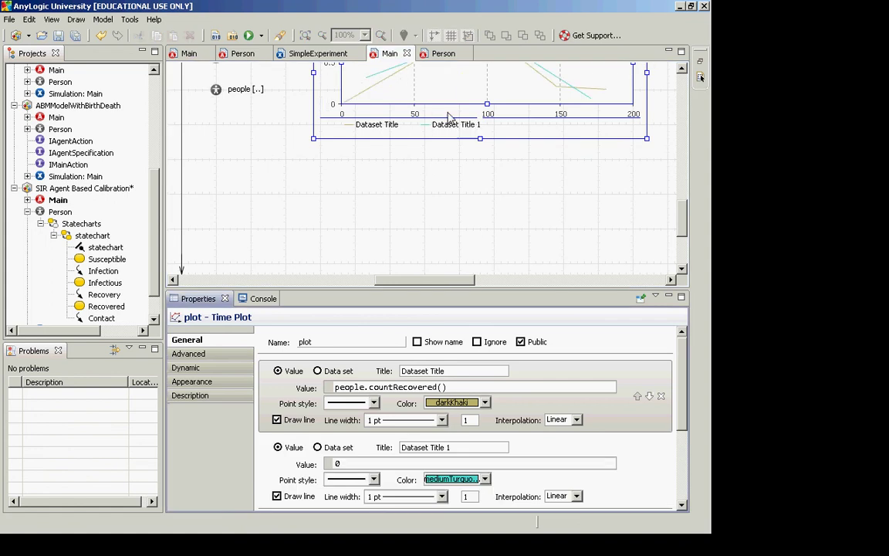
double_click(356, 462)
text(peop)
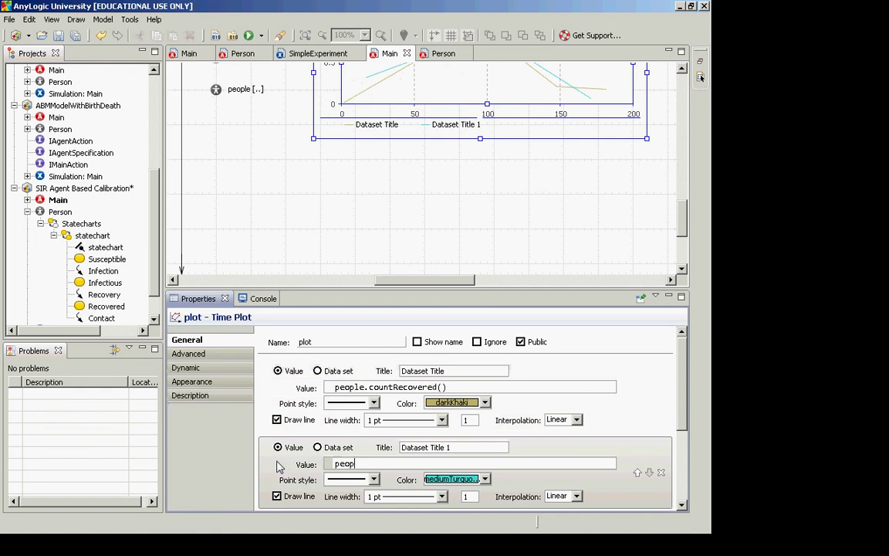
text(le.coun)
key(ctrl+space)
key(Down)
key(Down)
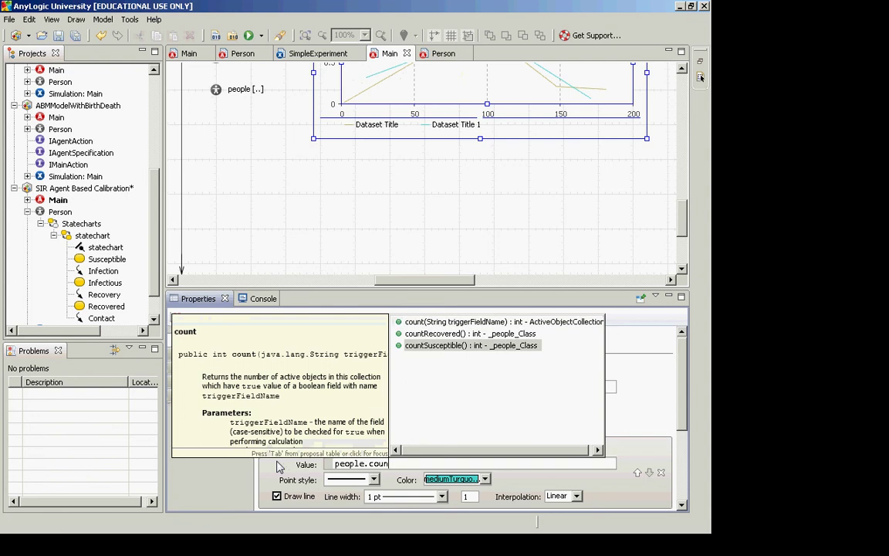
key(Return)
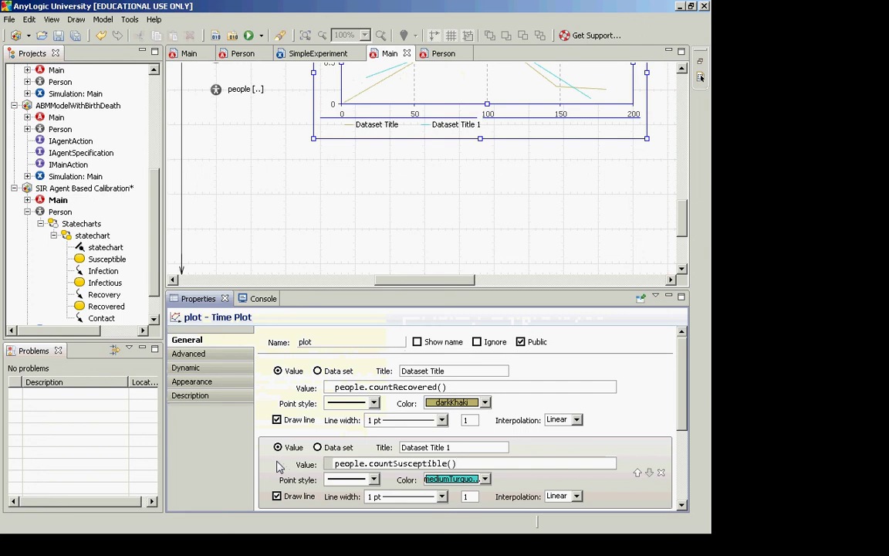
Run the SIR Agent Based Calibration SimpleExperiment to its end at maximum speed
click(262, 36)
click(266, 31)
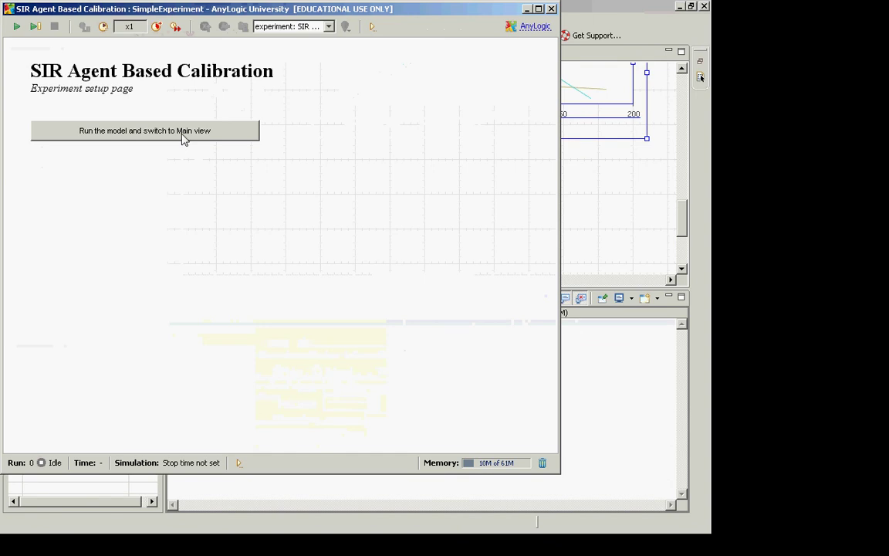
click(184, 132)
click(176, 30)
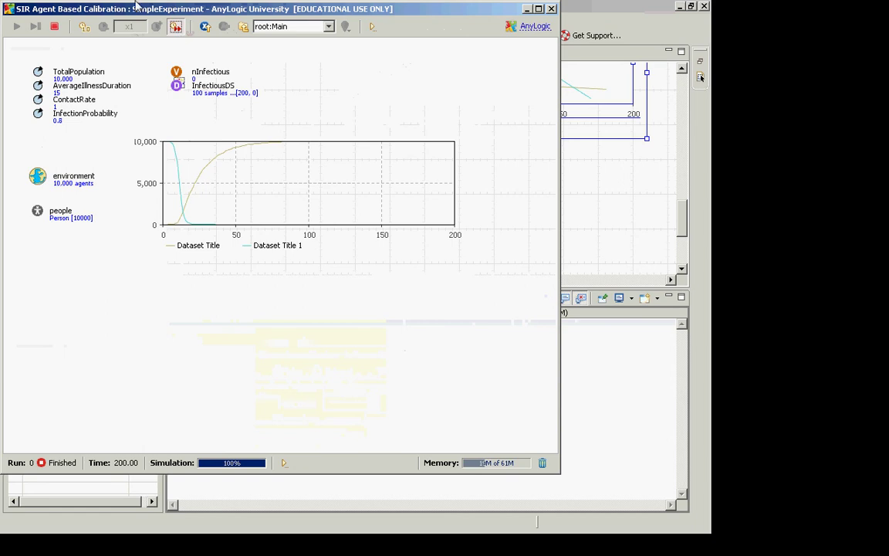
Copy the data of both time plot series and paste it into the Excel sheet starting at cell O4
right_click(212, 176)
click(228, 188)
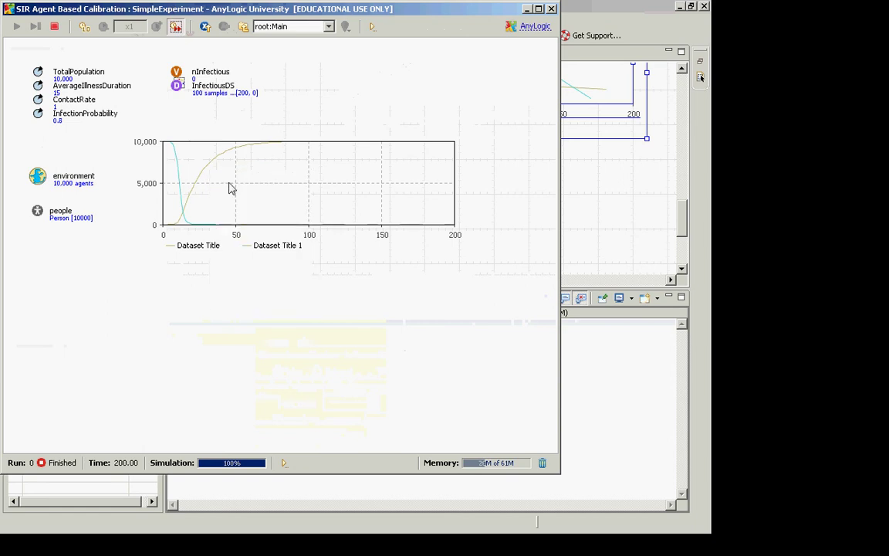
key(alt+Tab)
key(alt+Tab)
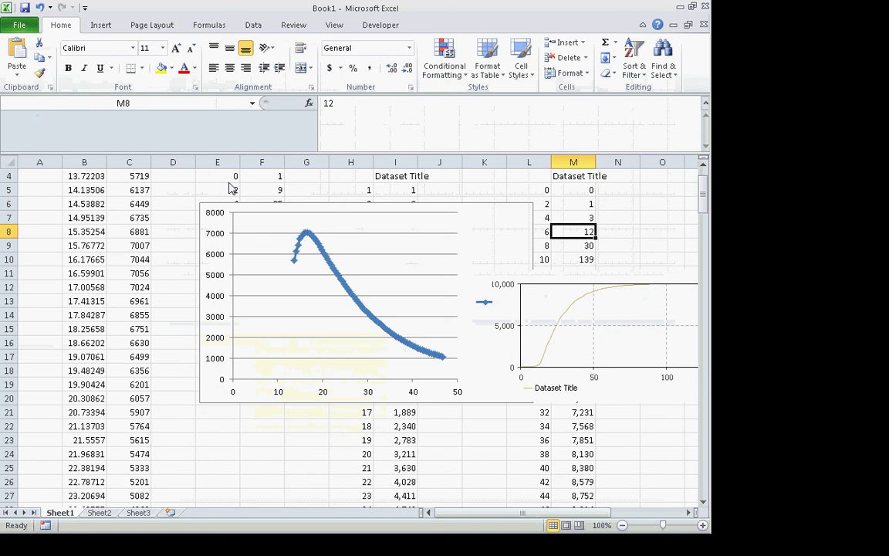
key(Right)
key(ctrl+Up)
key(Right)
key(Down)
key(Down)
key(Down)
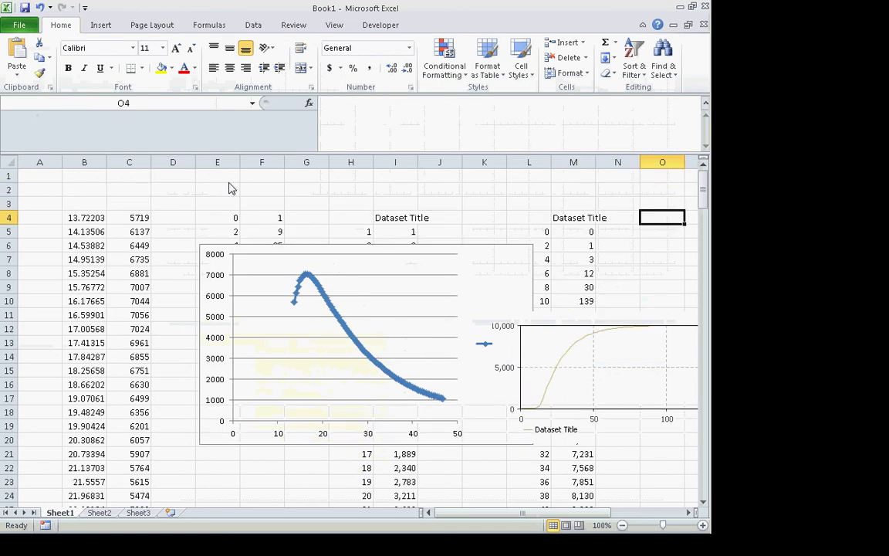
key(ctrl+f)
key(Escape)
key(ctrl+v)
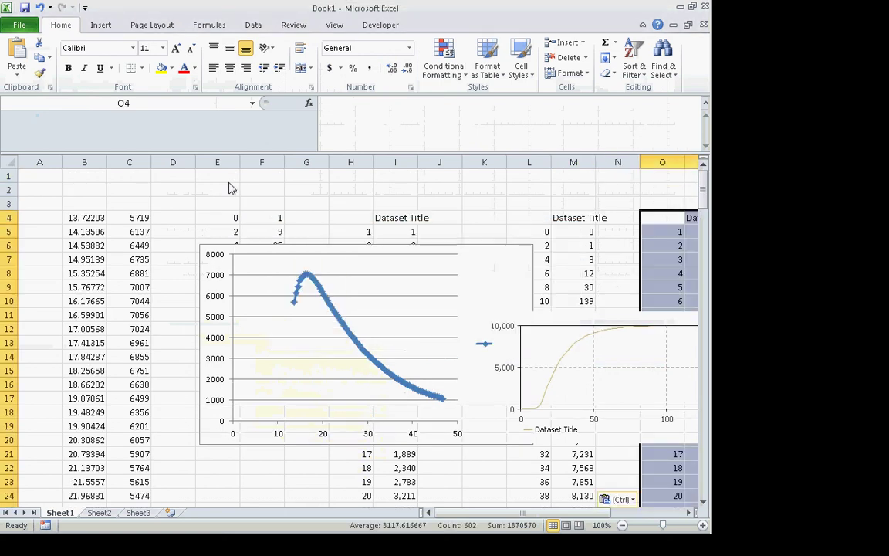
Examine the pasted time, Dataset Title and Dataset Title 1 columns from their headers to their last rows
key(Right)
key(Right)
key(Down)
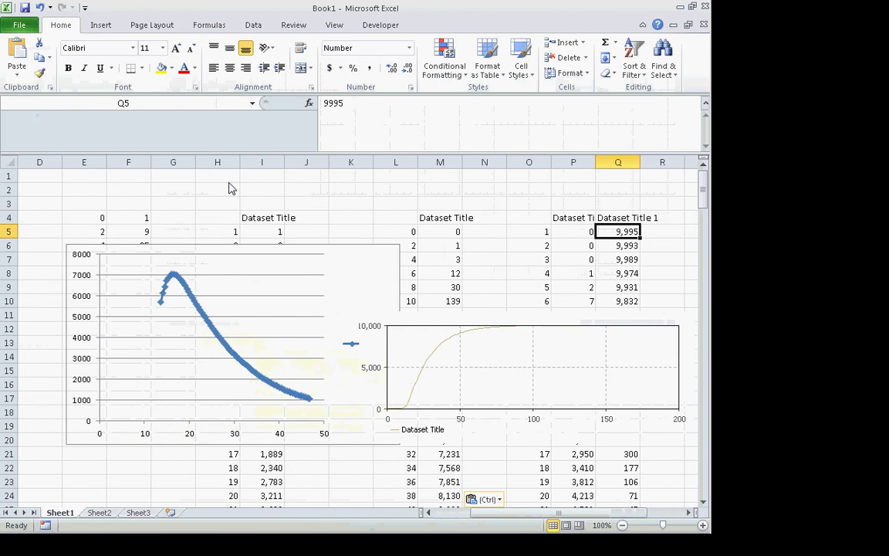
key(Up)
key(Left)
key(Right)
key(Left)
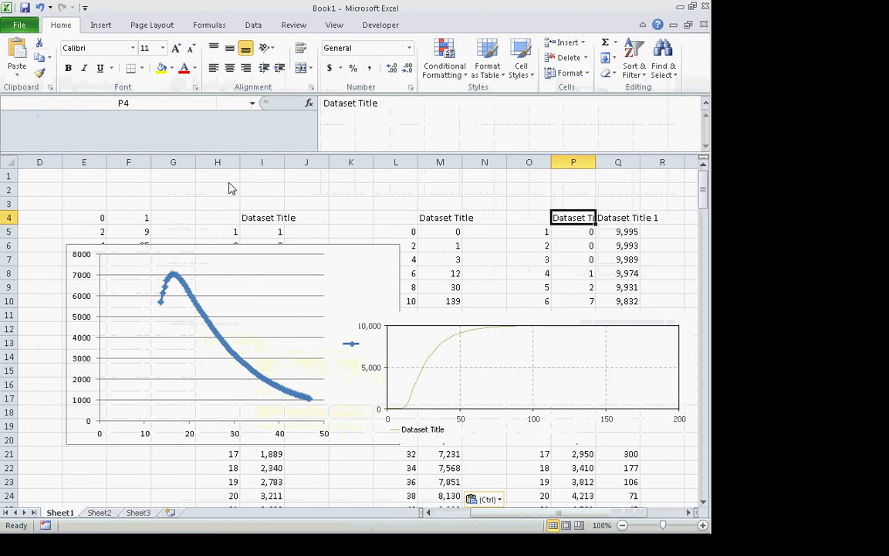
key(Right)
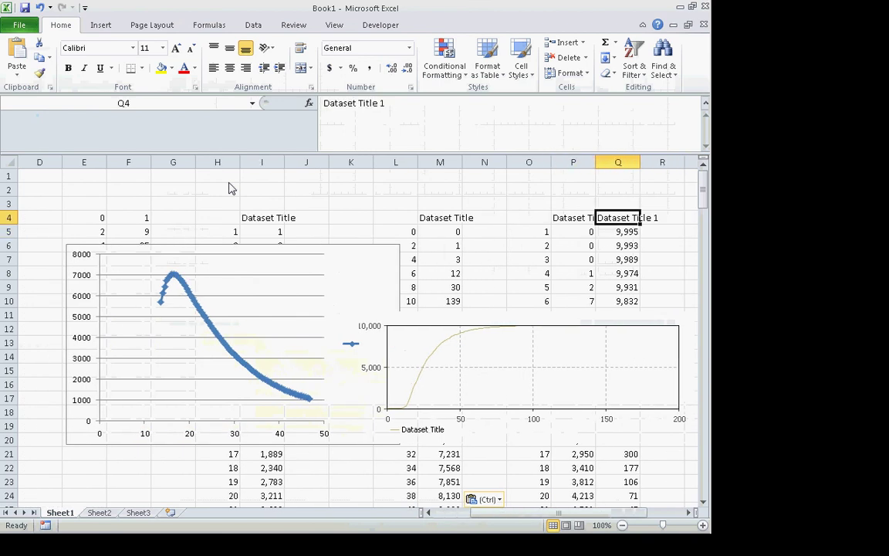
key(Left)
key(Right)
key(Left)
key(Down)
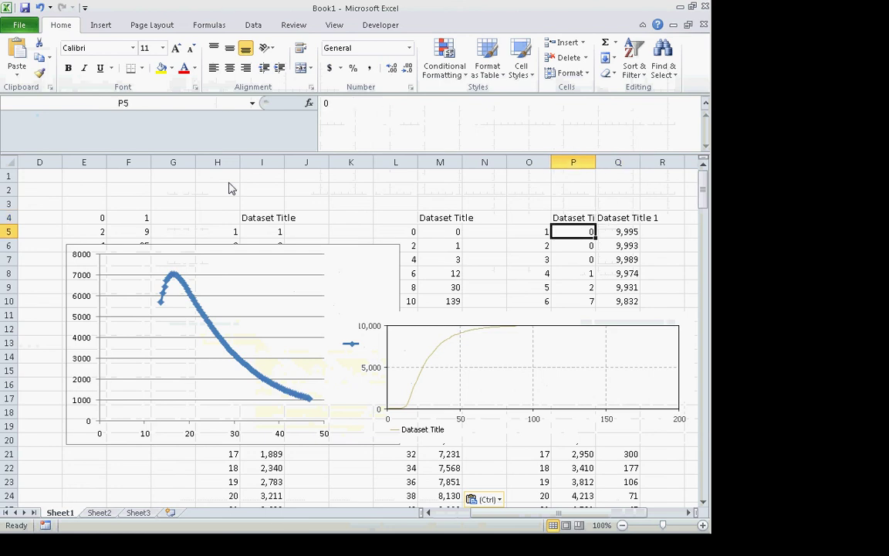
key(ctrl+Down)
key(ctrl+Up)
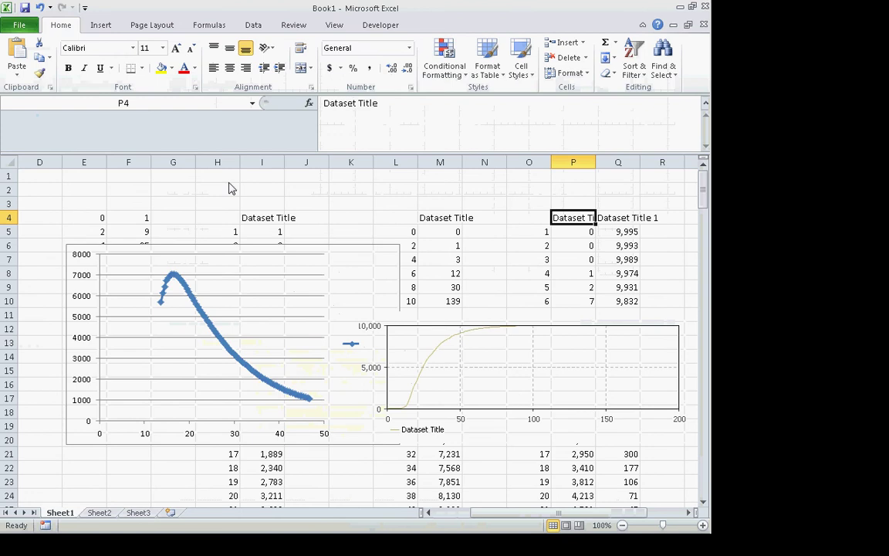
key(Right)
key(ctrl+Down)
key(ctrl+Up)
key(ctrl+Up)
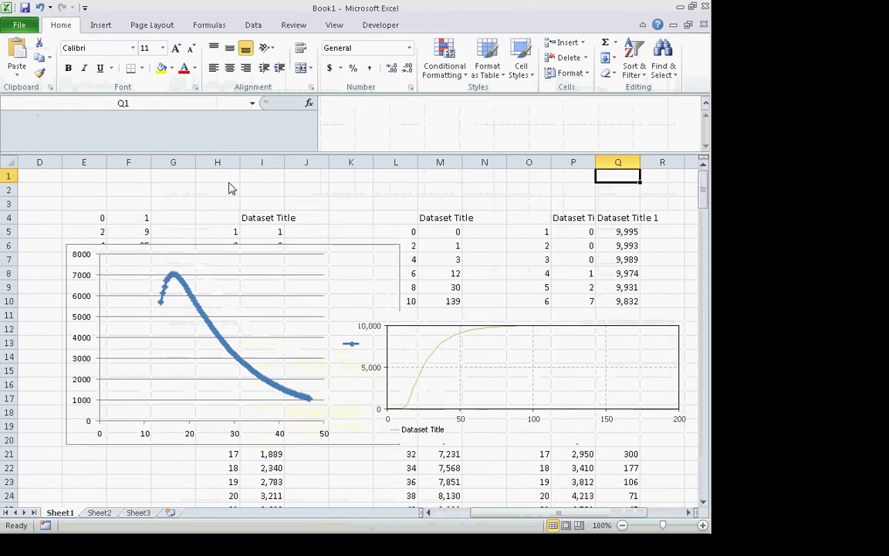
key(ctrl+Down)
key(Left)
key(Left)
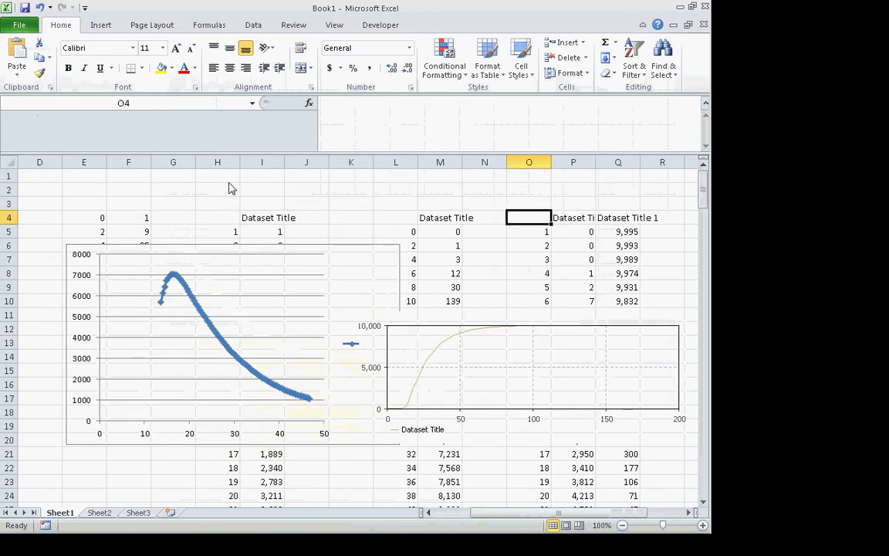
key(Down)
key(Down)
key(Down)
key(Down)
key(Up)
key(Up)
key(Up)
key(Up)
Close the experiment run window and switch to the Lecture 15 PowerPoint slide show
key(alt+Tab)
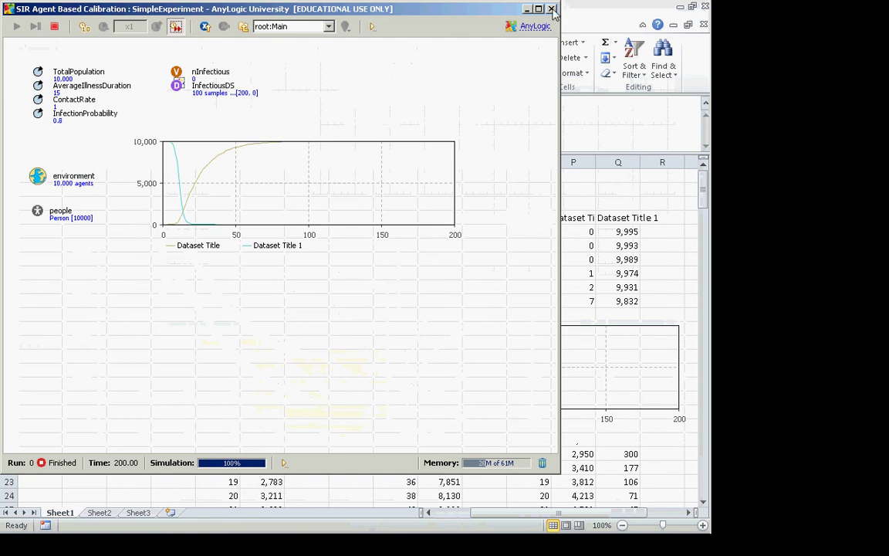
click(526, 9)
key(alt+Tab)
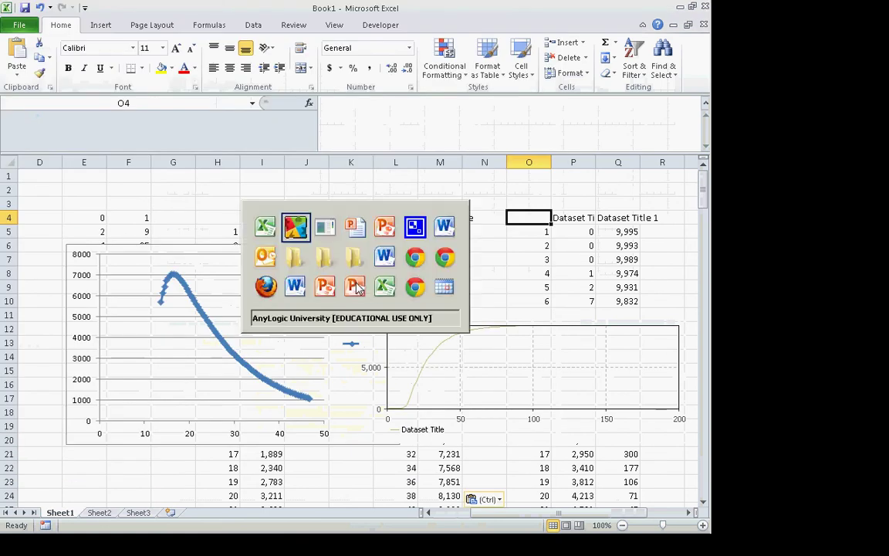
key(alt+Tab)
key(alt+Tab)
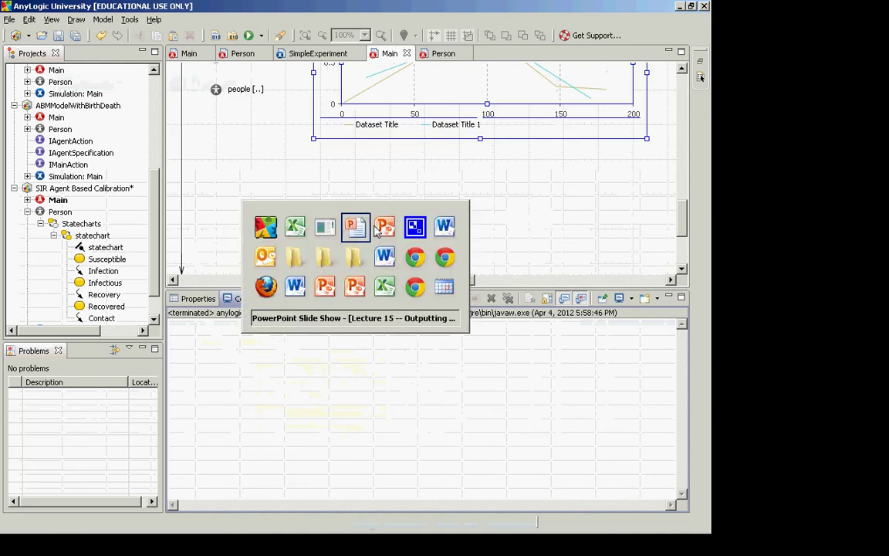
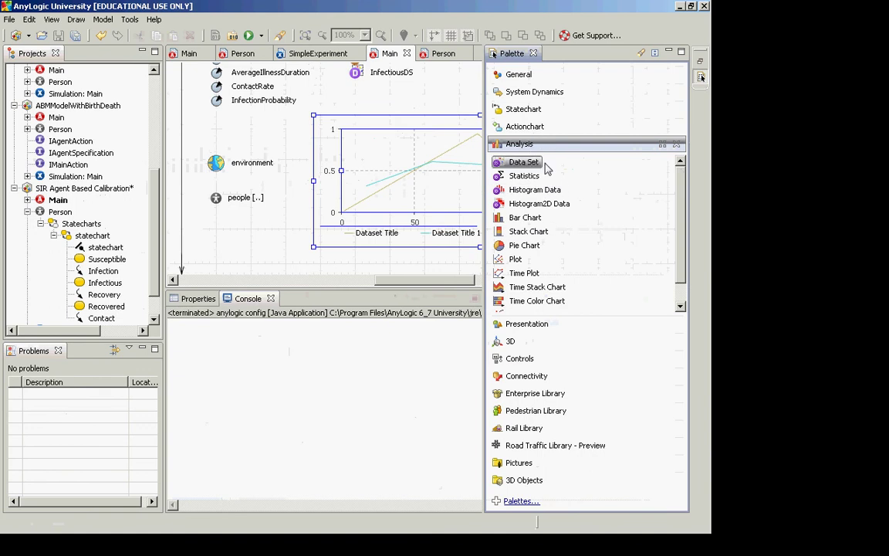
Add a Data Set below InfectiousDS in Main, named datasetSusceptible, using time as its horizontal axis value
drag(522, 160, 360, 101)
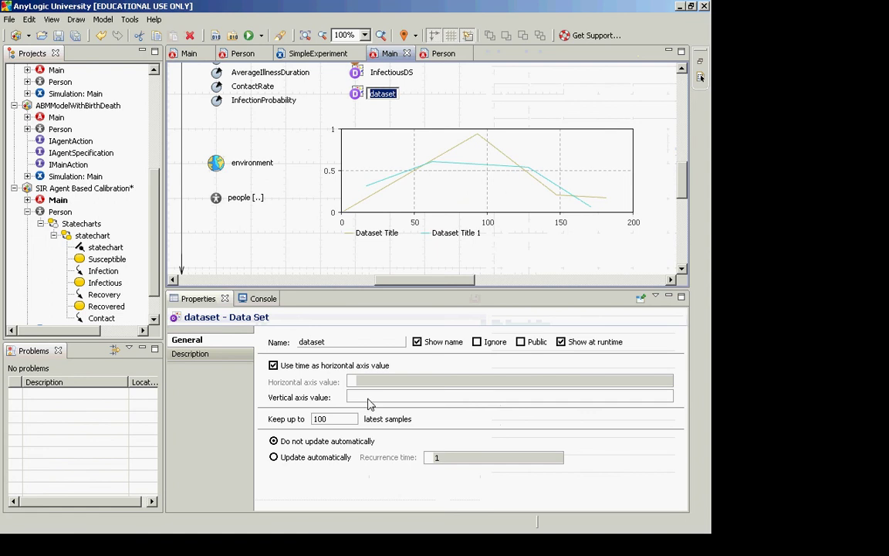
click(371, 399)
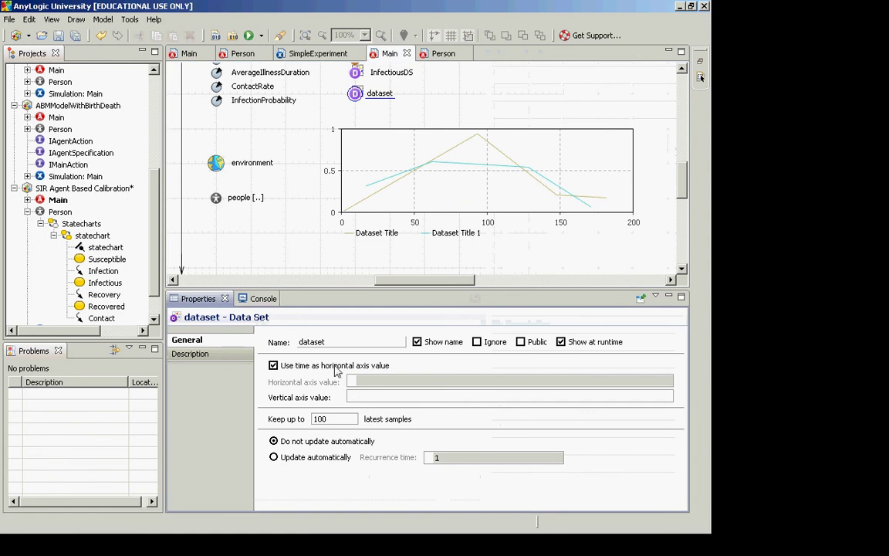
drag(328, 343, 282, 345)
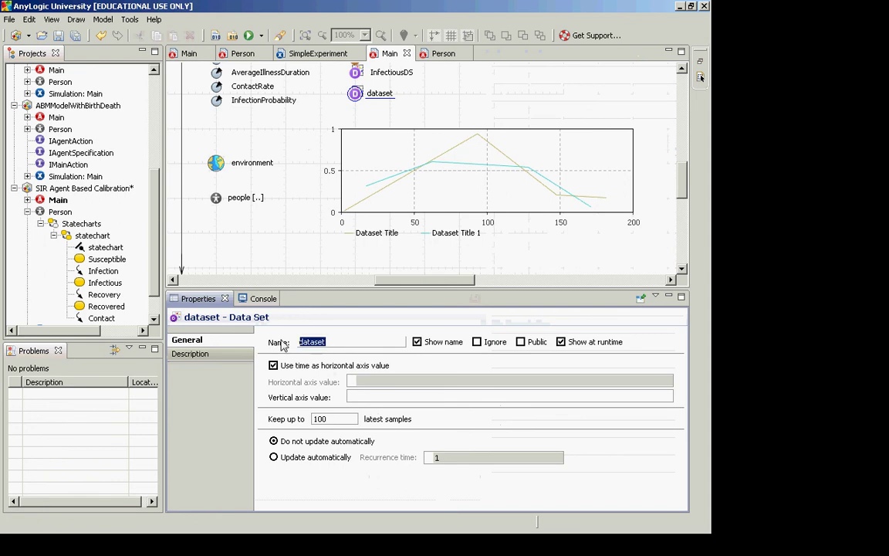
key(End)
text(Susceptible)
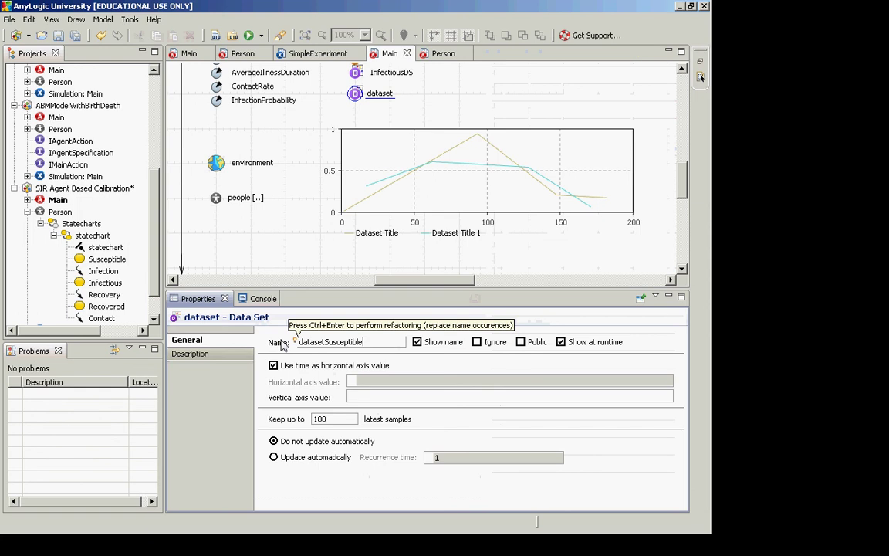
click(274, 366)
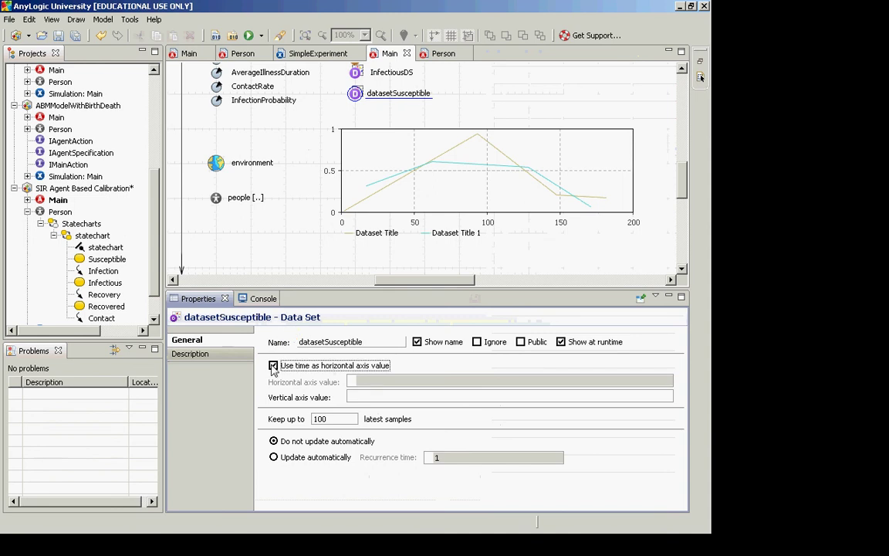
Review the people population's statistics to find the expression source for the vertical axis value of datasetSusceptible
click(367, 397)
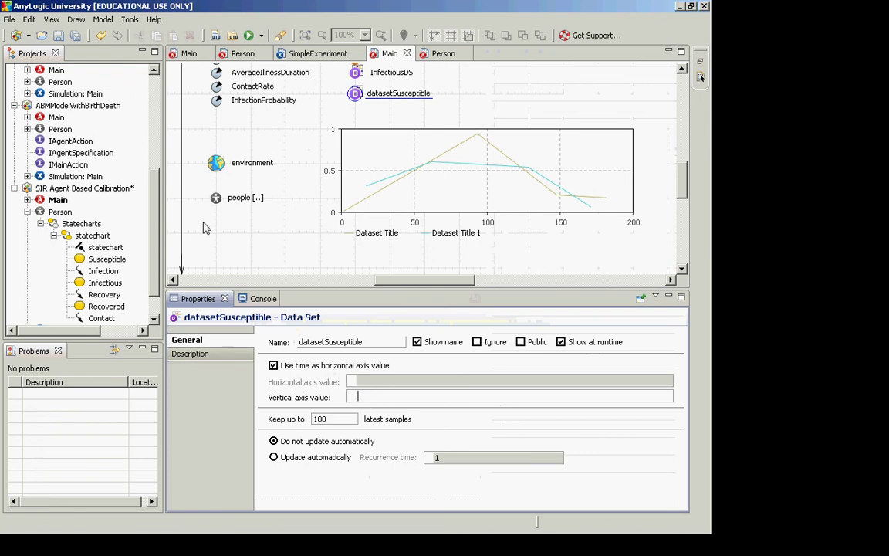
click(217, 199)
click(217, 199)
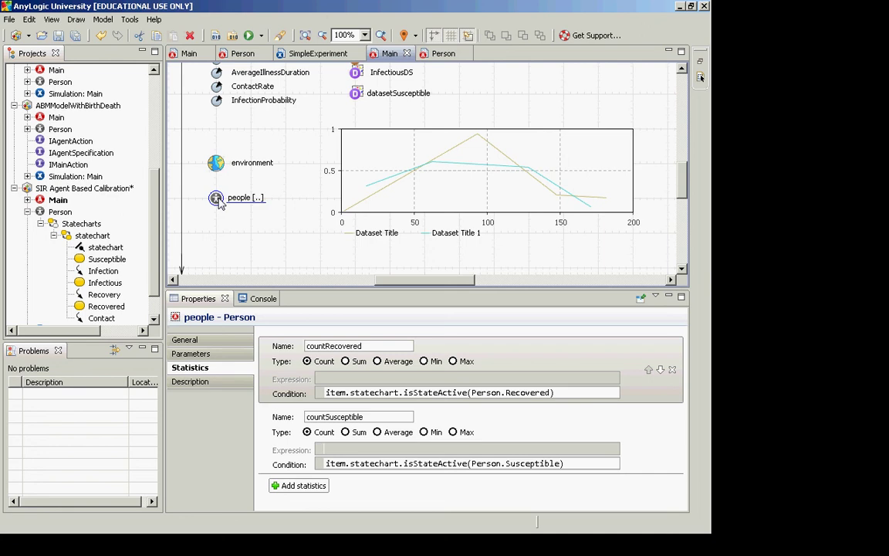
click(355, 93)
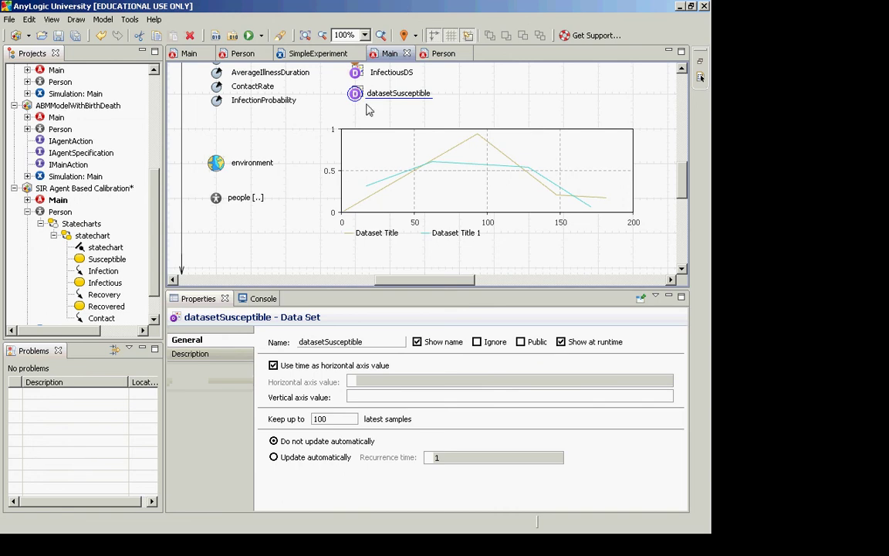
Set the vertical axis value of datasetSusceptible to people.countSusceptible(), copied from the time plot's Dataset Title 1 item
click(374, 170)
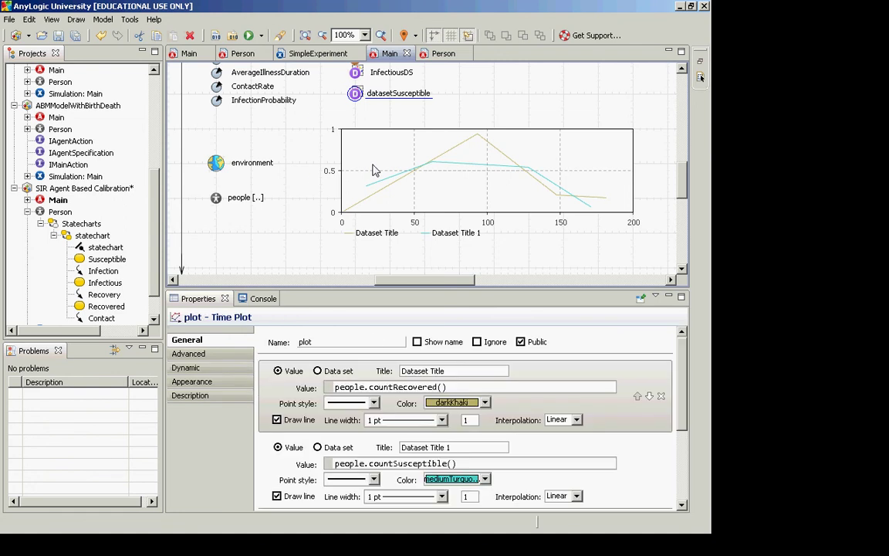
click(361, 463)
key(ctrl+shift+Left)
key(ctrl+shift+Left)
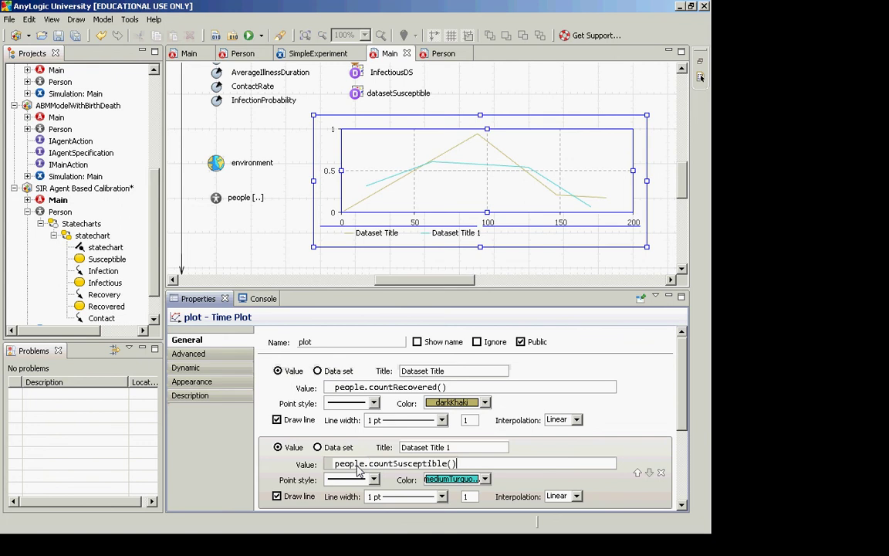
key(ctrl+a)
key(ctrl+c)
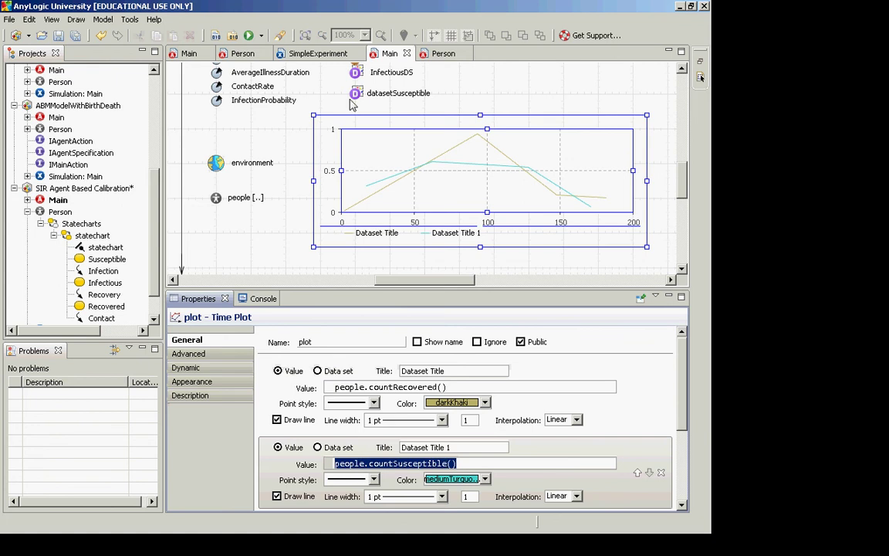
click(352, 492)
click(399, 93)
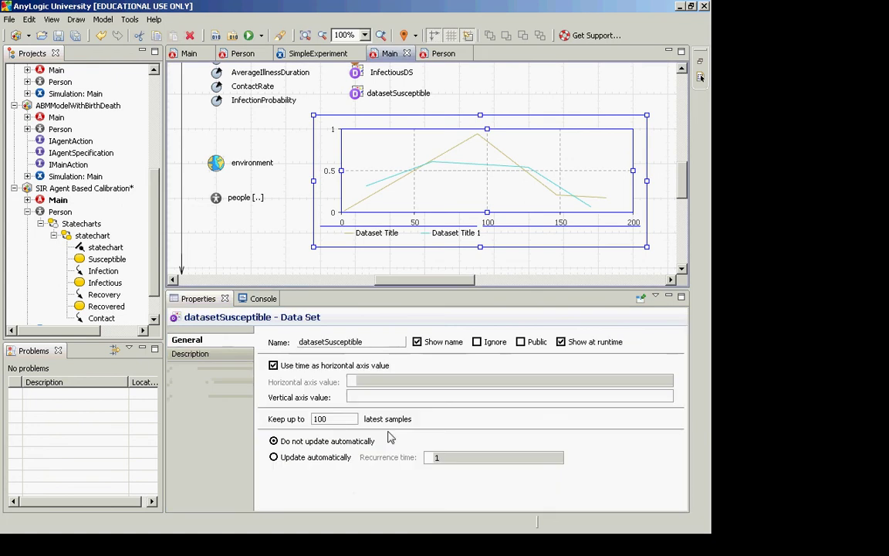
click(381, 396)
key(ctrl+v)
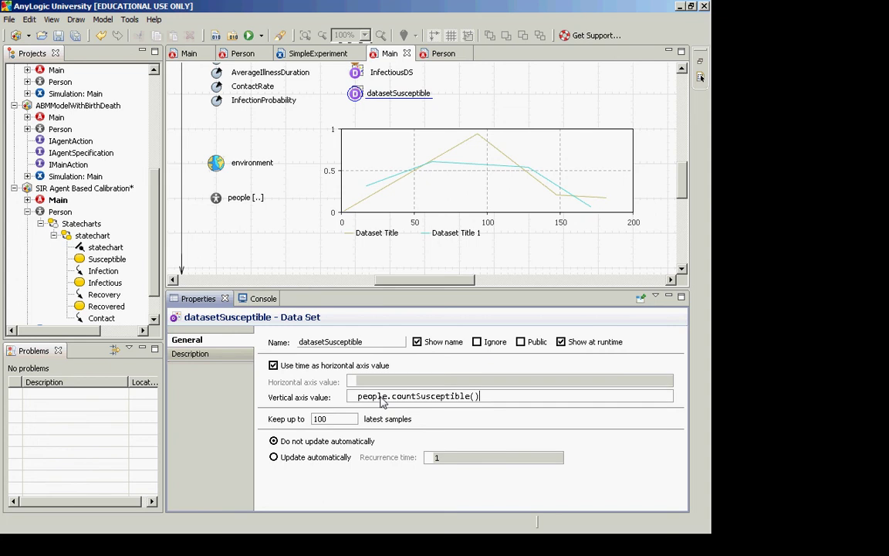
Run the SIR Agent Based Calibration SimpleExperiment in the Main view and speed the simulation up to x25
click(263, 36)
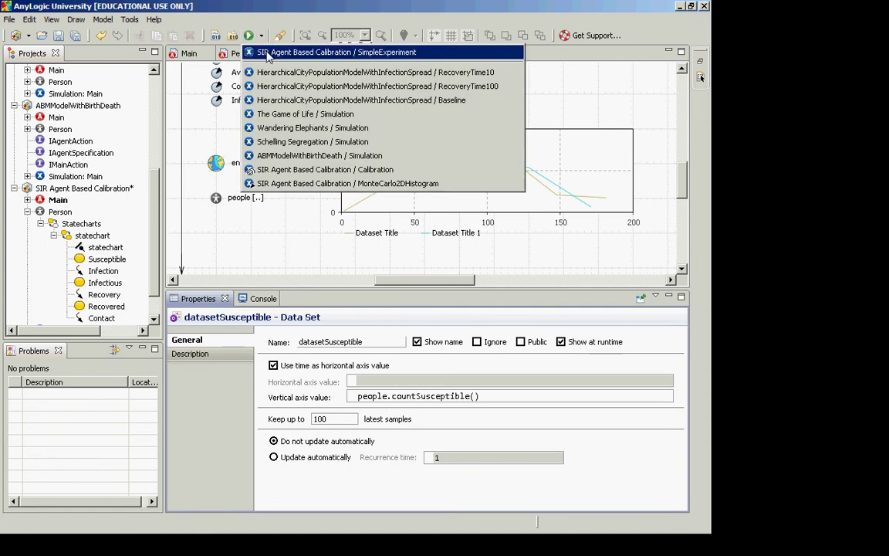
click(267, 52)
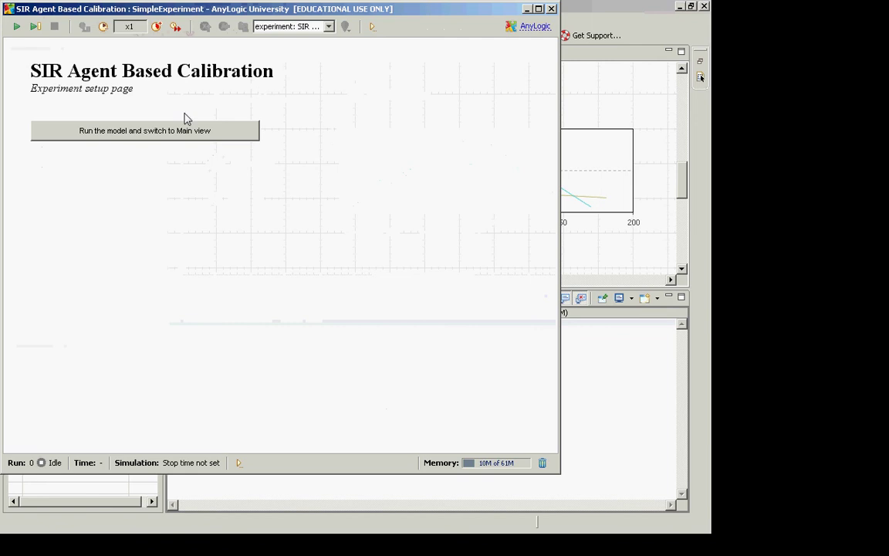
click(186, 132)
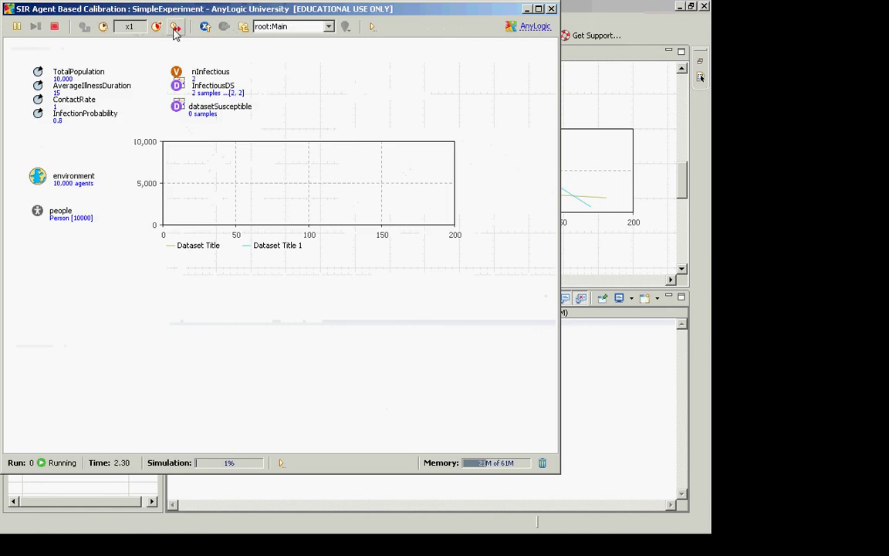
click(158, 27)
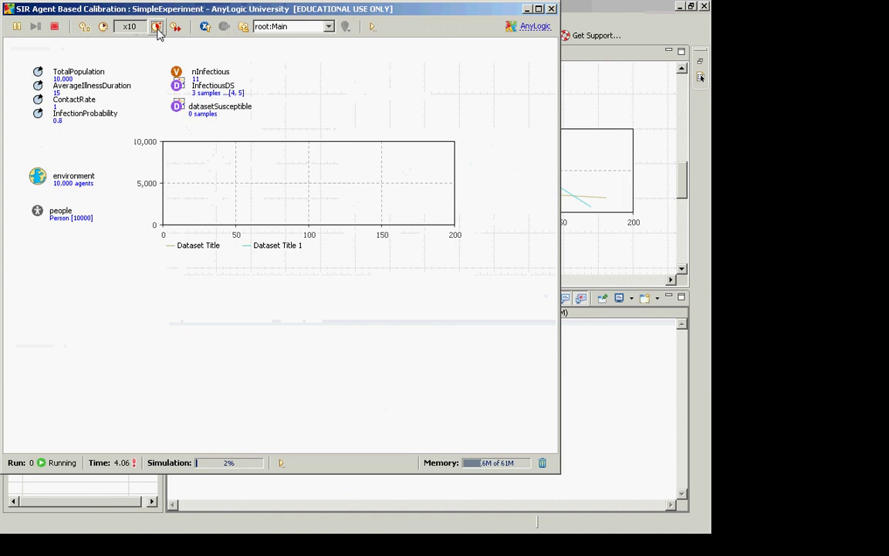
click(157, 28)
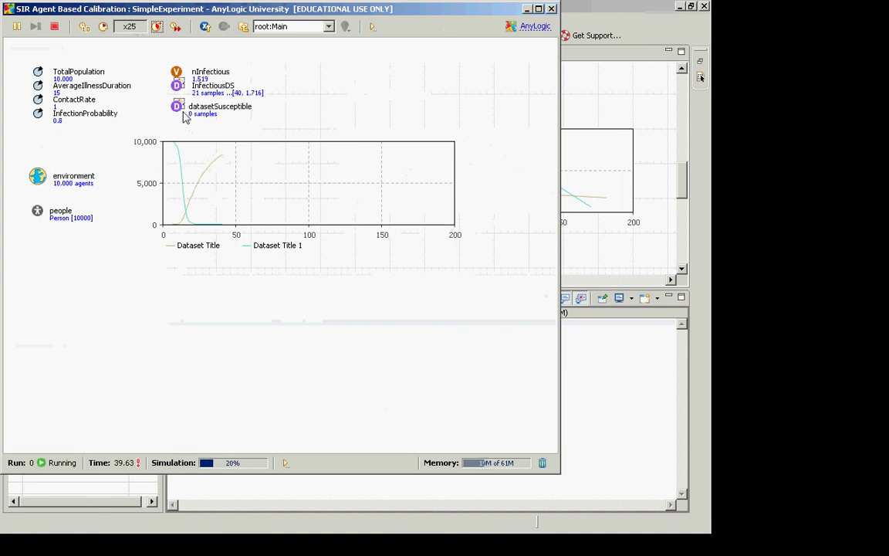
Inspect the contents of datasetSusceptible in an enlarged inspection window, then close it and the experiment run
click(185, 115)
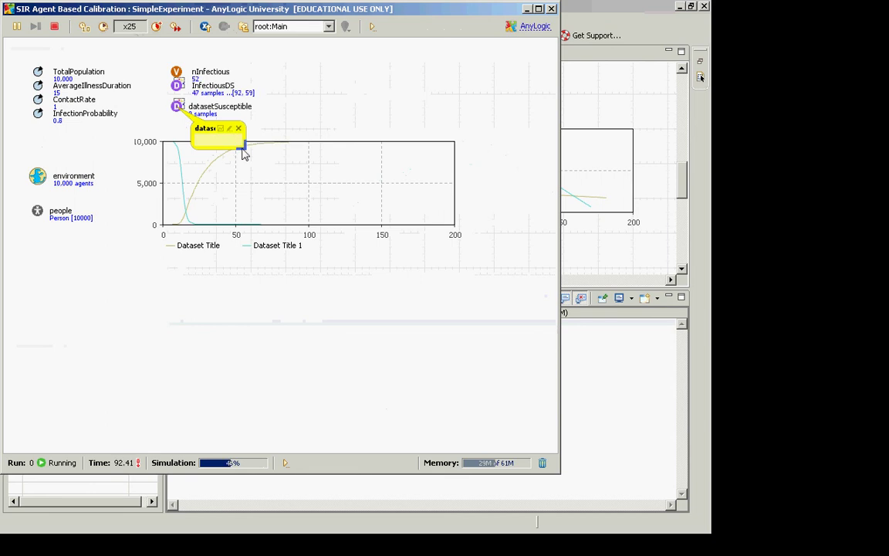
drag(242, 151, 362, 296)
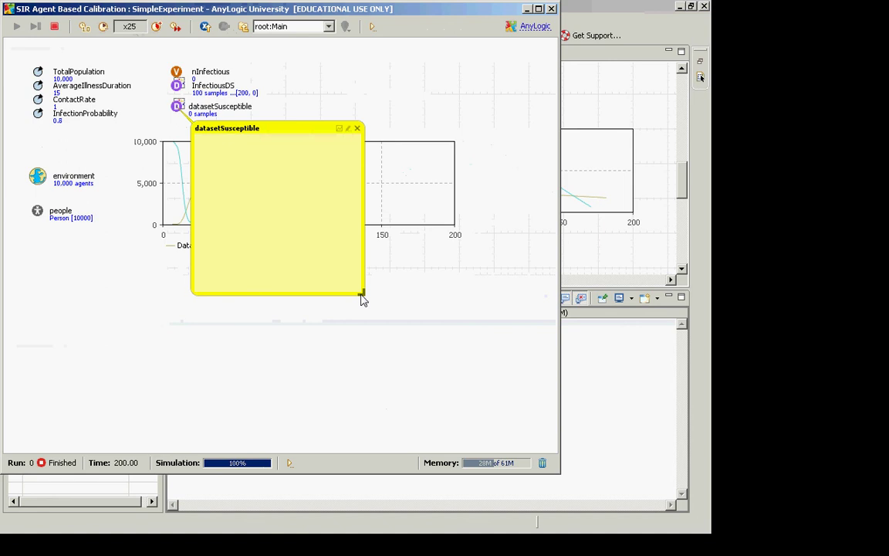
click(357, 128)
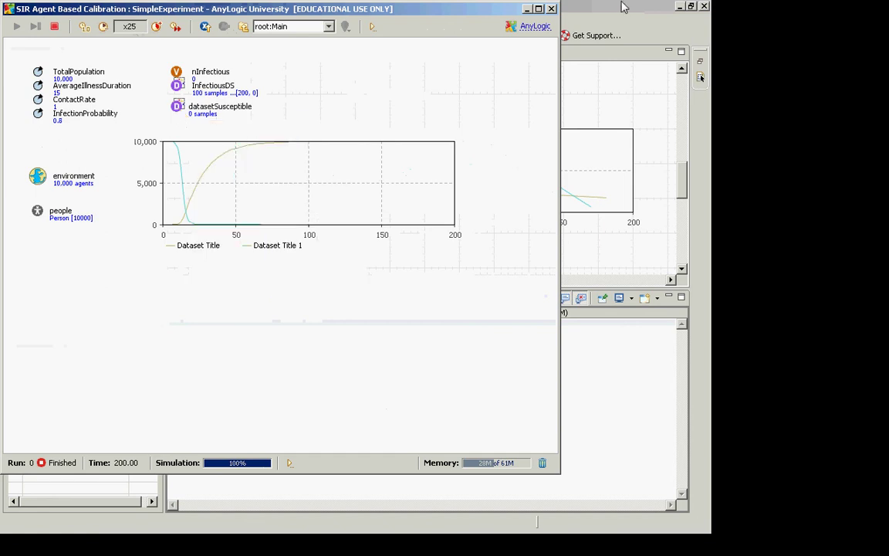
click(551, 9)
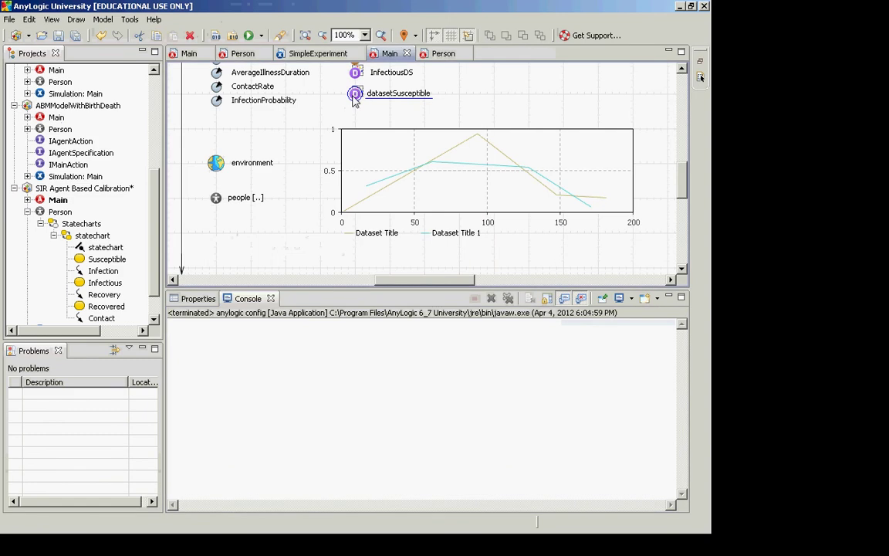
Set datasetSusceptible to update automatically with recurrence time 1, and dismiss the save model error
click(355, 94)
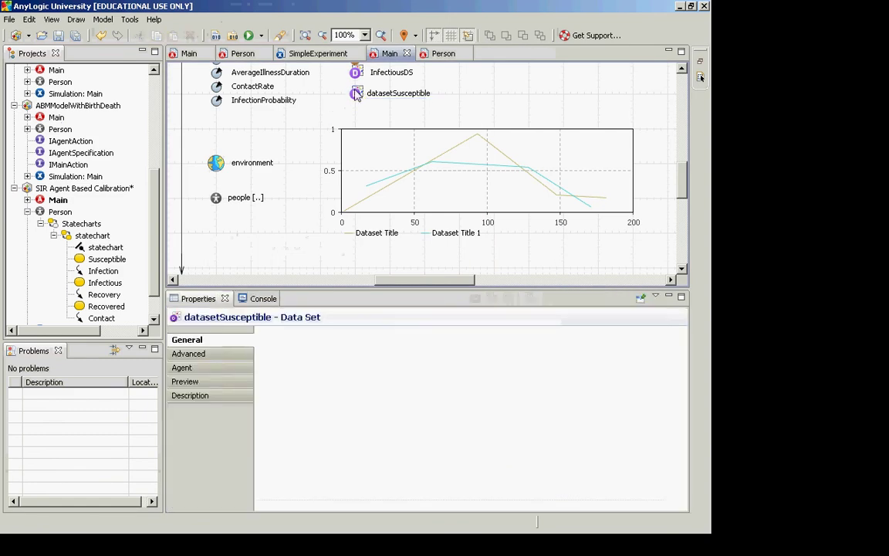
click(355, 93)
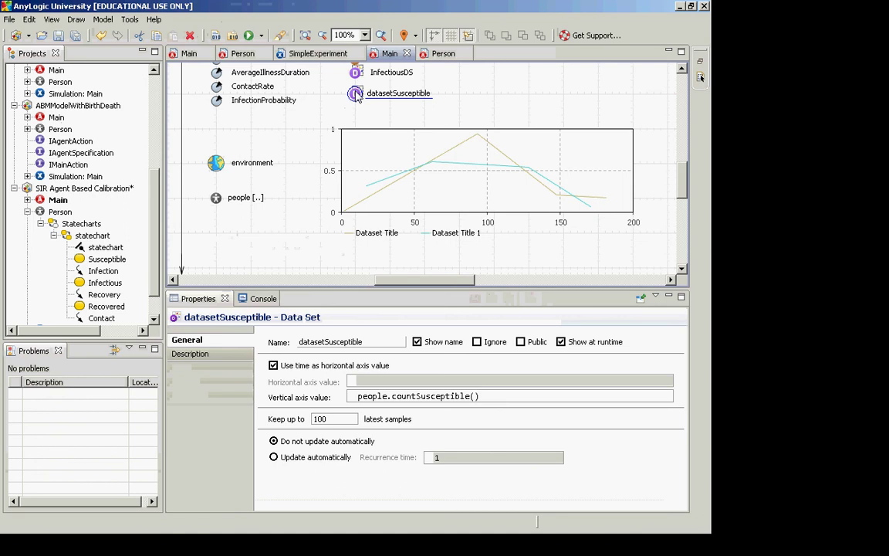
click(273, 457)
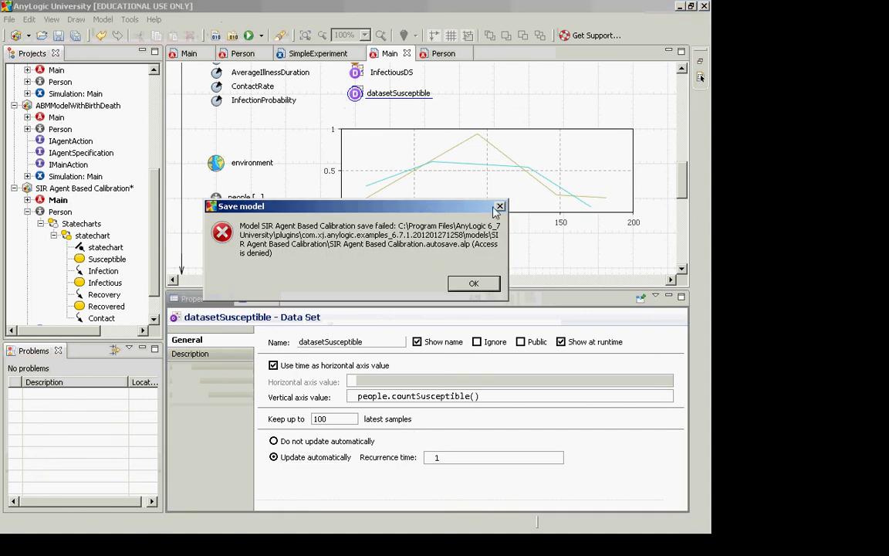
click(499, 207)
Compare the time plot's update and sample limit settings with those of datasetSusceptible
click(488, 194)
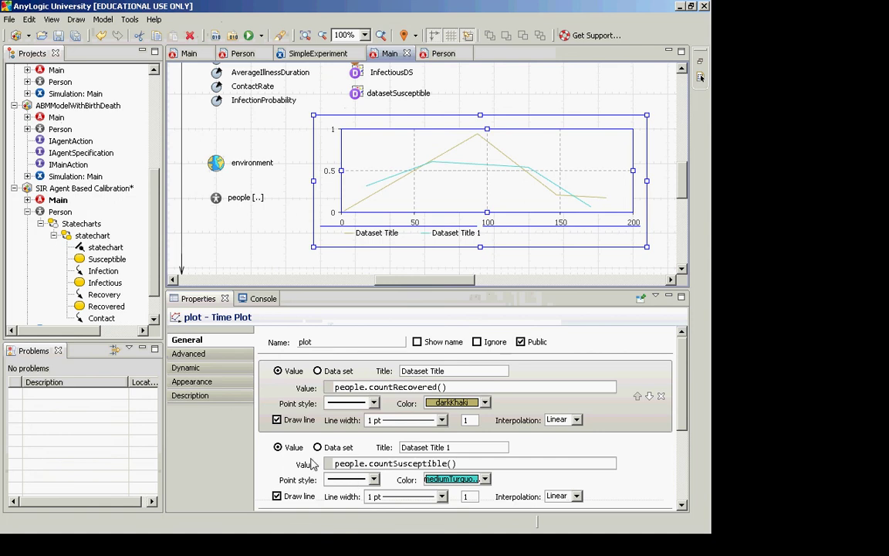
scroll(669, 393, down, 2)
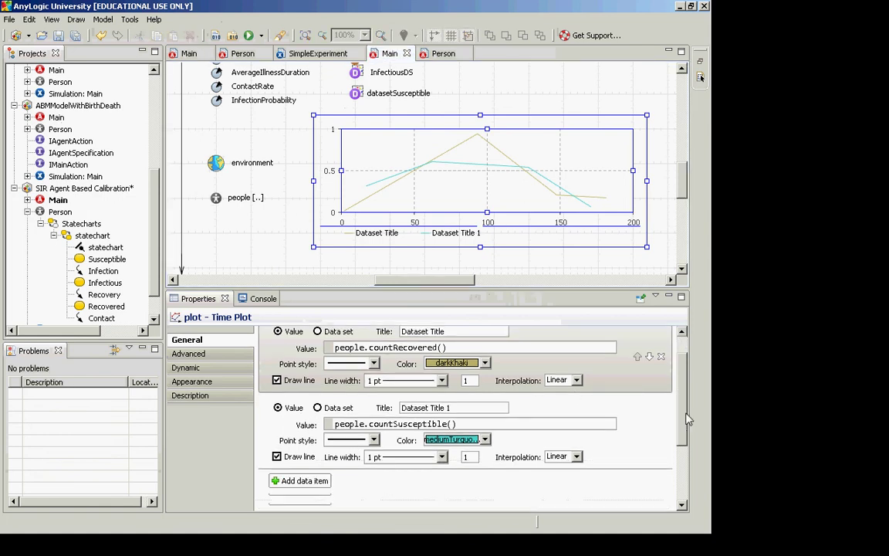
scroll(689, 420, down, 5)
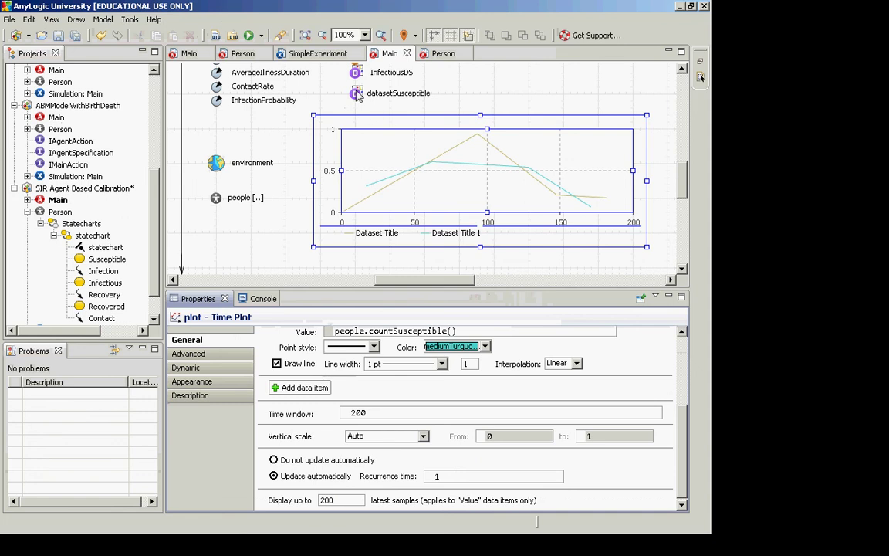
click(390, 94)
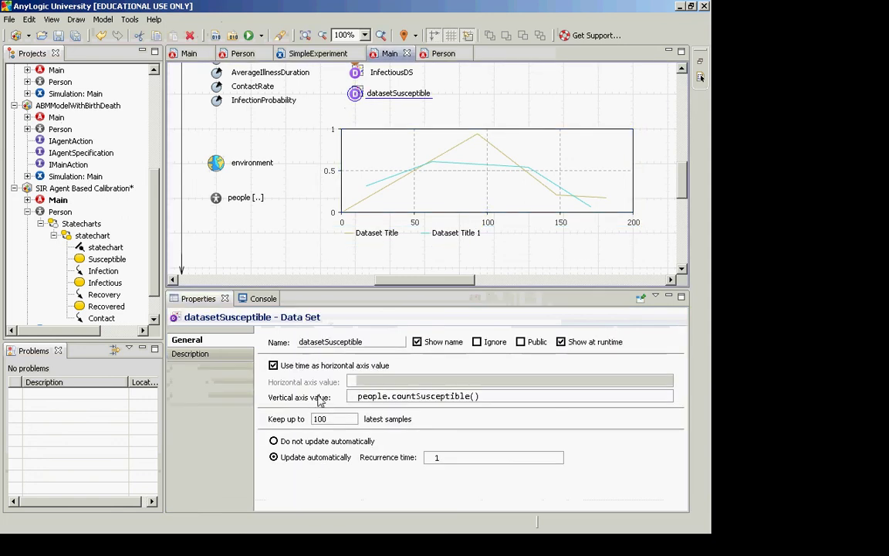
Rerun the SIR Agent Based Calibration SimpleExperiment in the Main view in virtual time at maximum speed
click(260, 34)
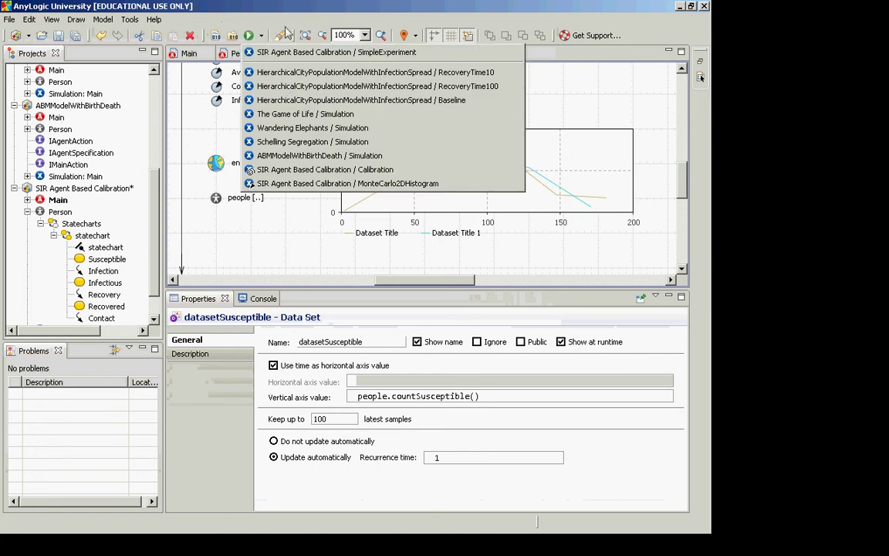
click(289, 53)
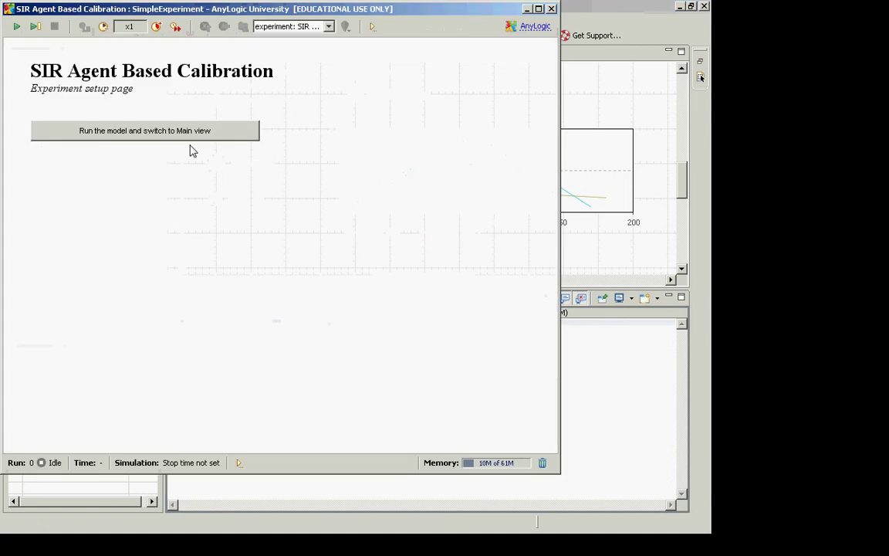
click(191, 133)
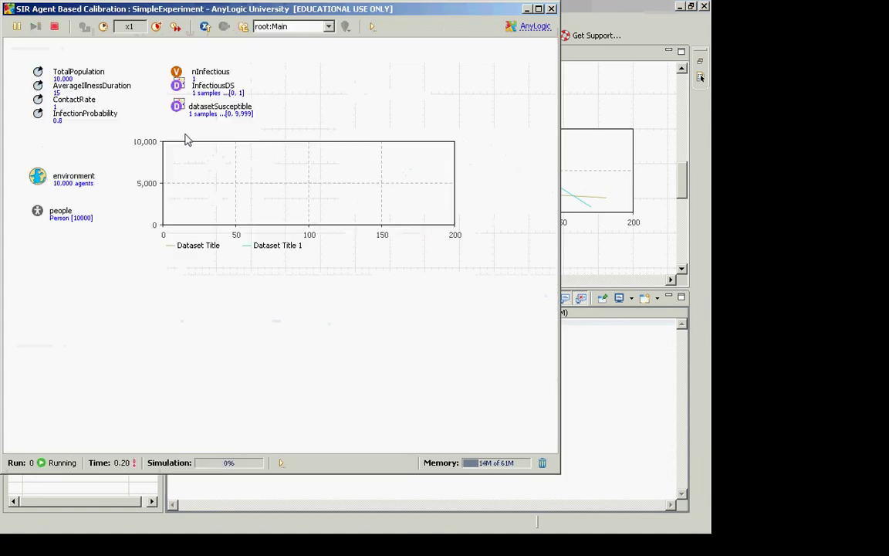
click(176, 27)
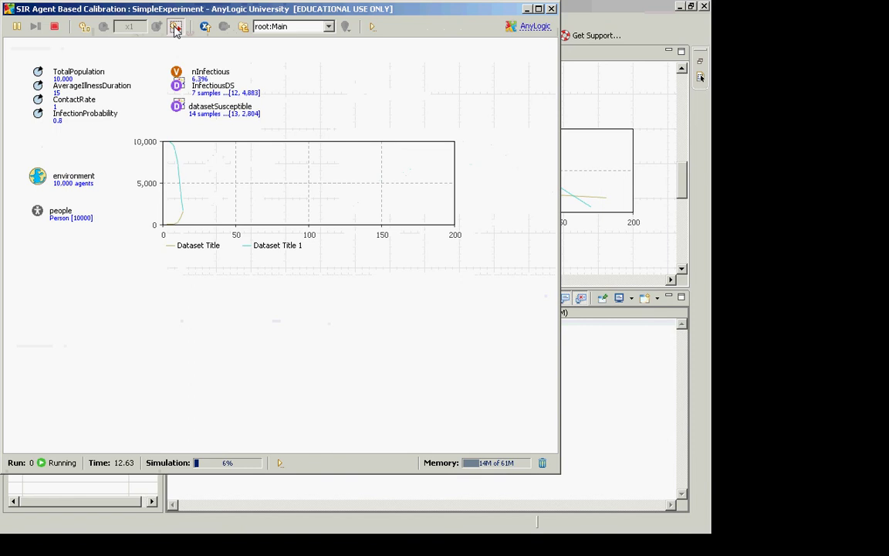
Inspect the recorded datasetSusceptible samples in an enlarged inspection window, then close it and the experiment run
click(185, 114)
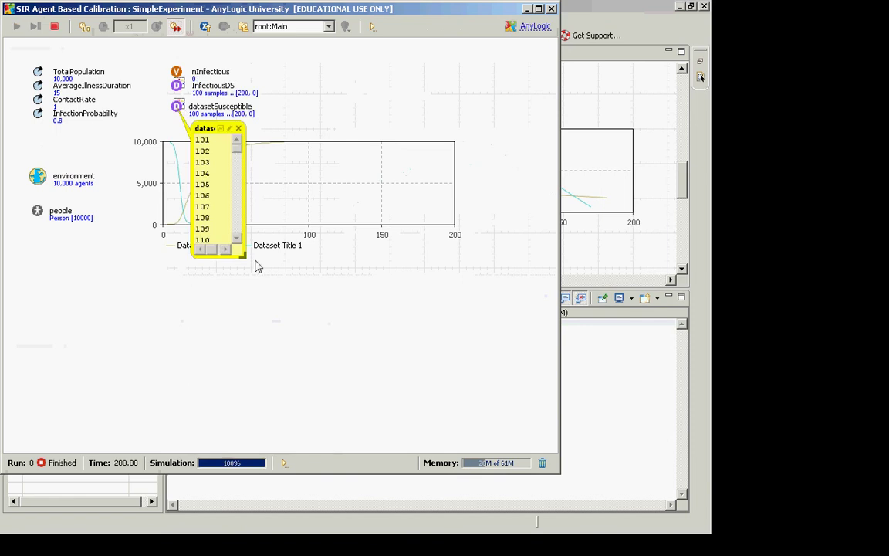
drag(246, 265, 456, 368)
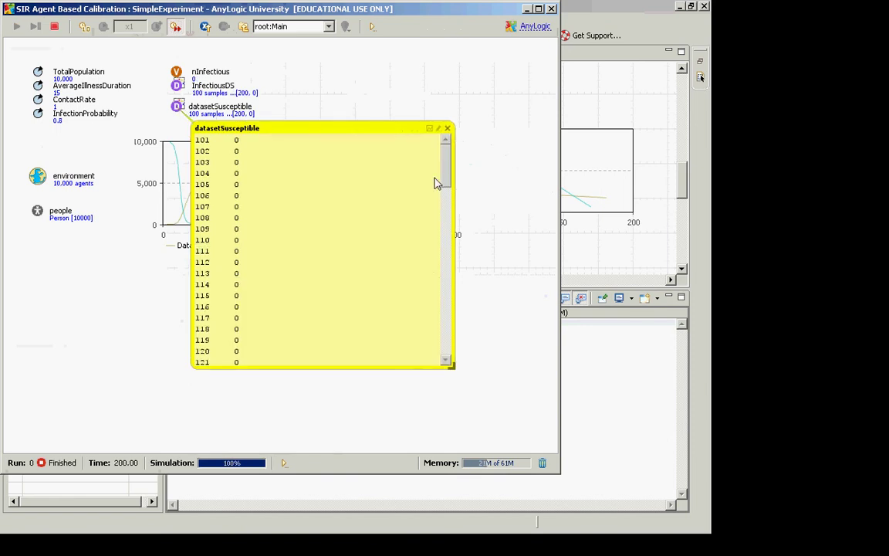
drag(445, 179, 445, 147)
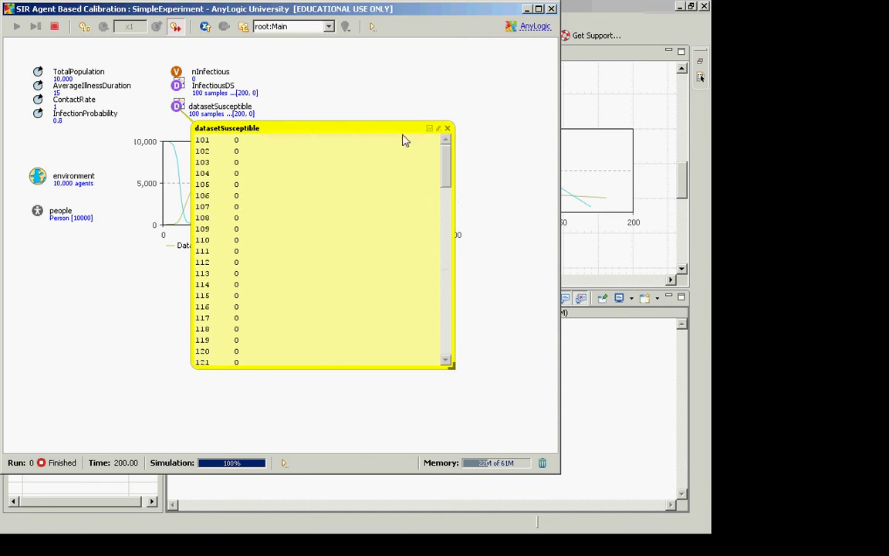
click(448, 128)
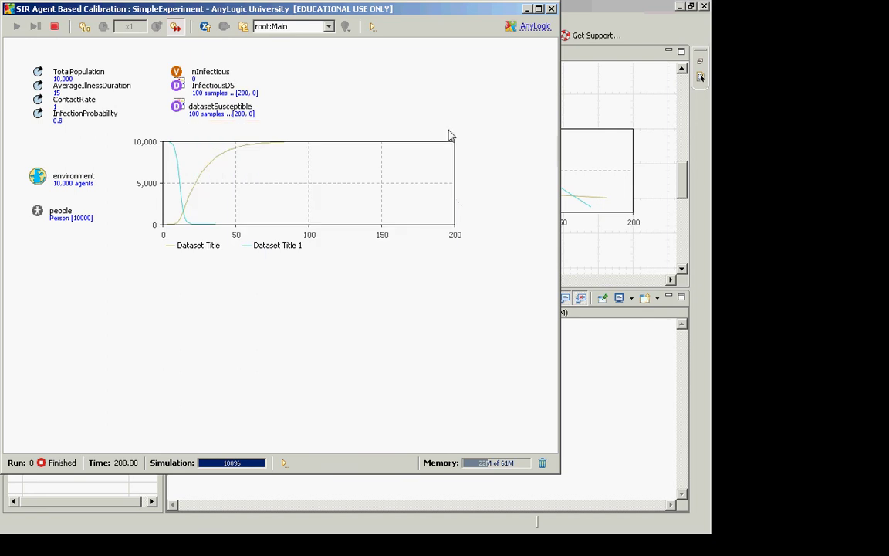
click(551, 10)
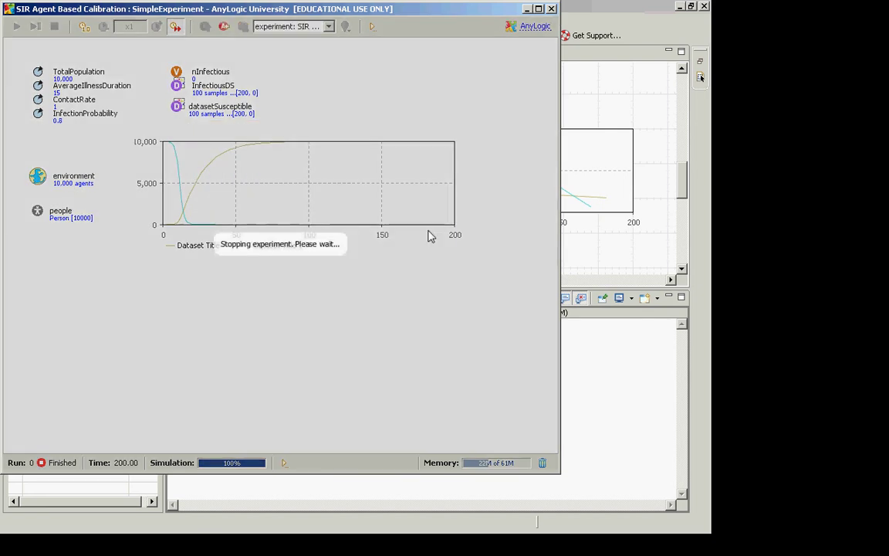
Set datasetSusceptible to keep up to 200 latest samples
click(316, 111)
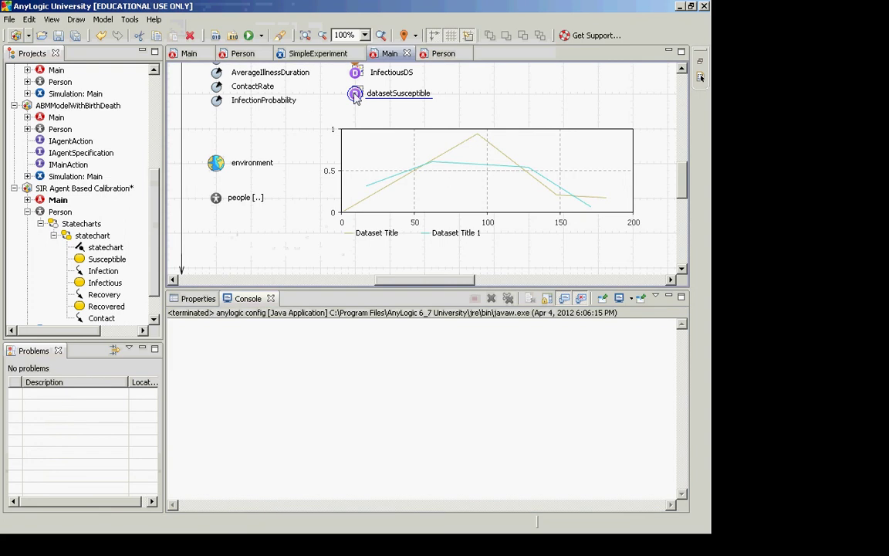
click(354, 95)
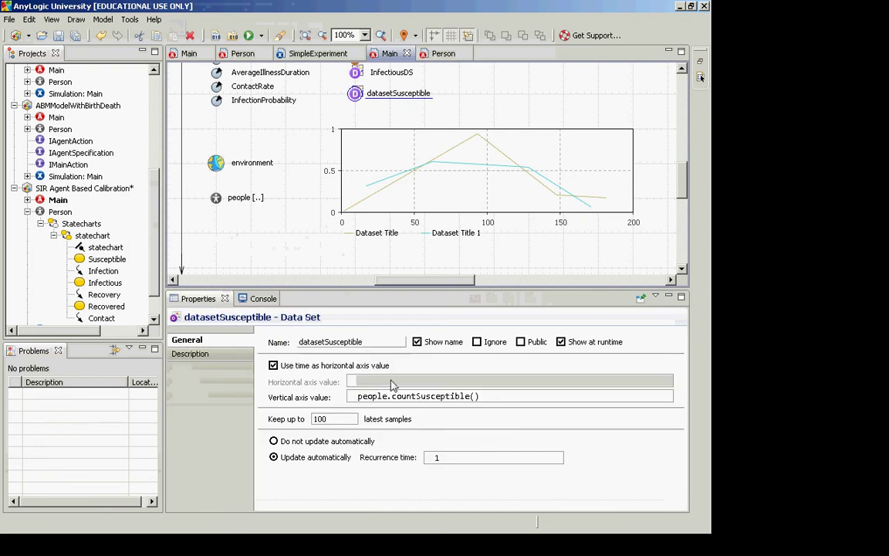
drag(345, 421, 246, 420)
text(200)
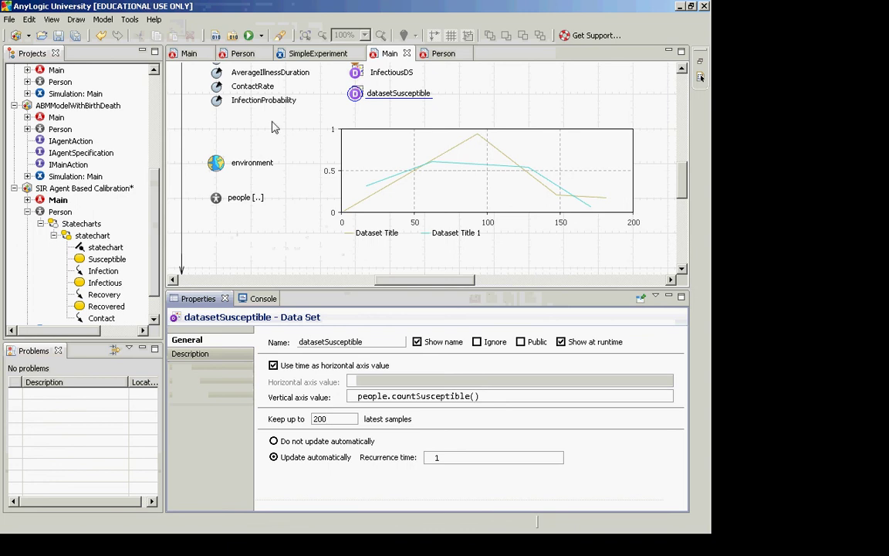
Run the SIR Agent Based Calibration SimpleExperiment in the Main view in virtual time to record the susceptible samples
click(261, 36)
click(264, 52)
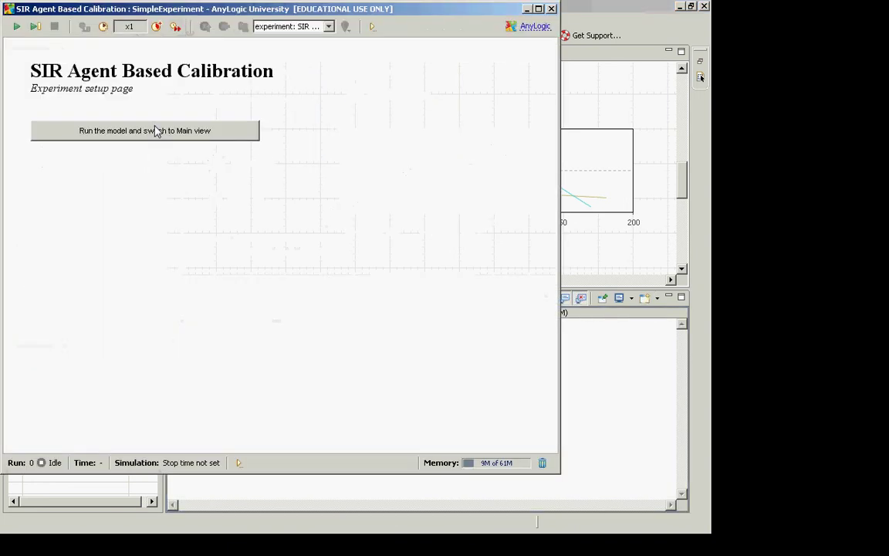
click(157, 131)
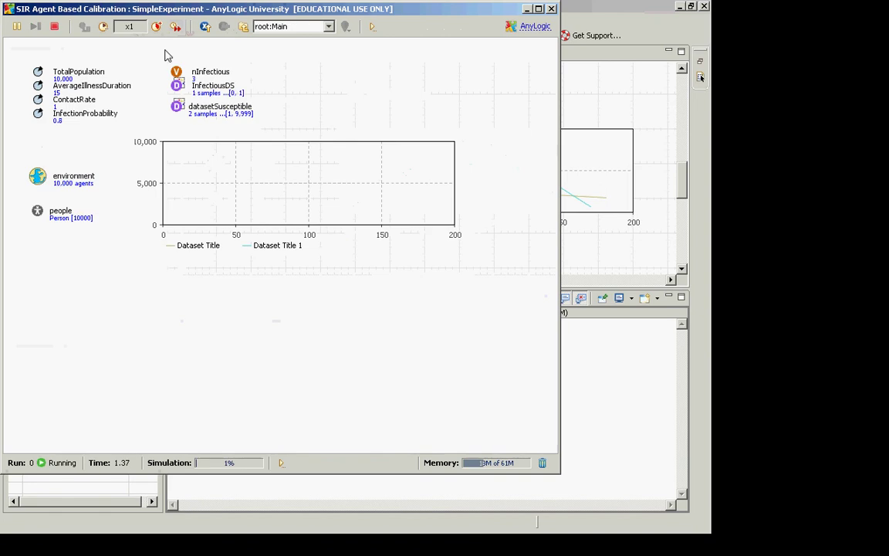
click(176, 26)
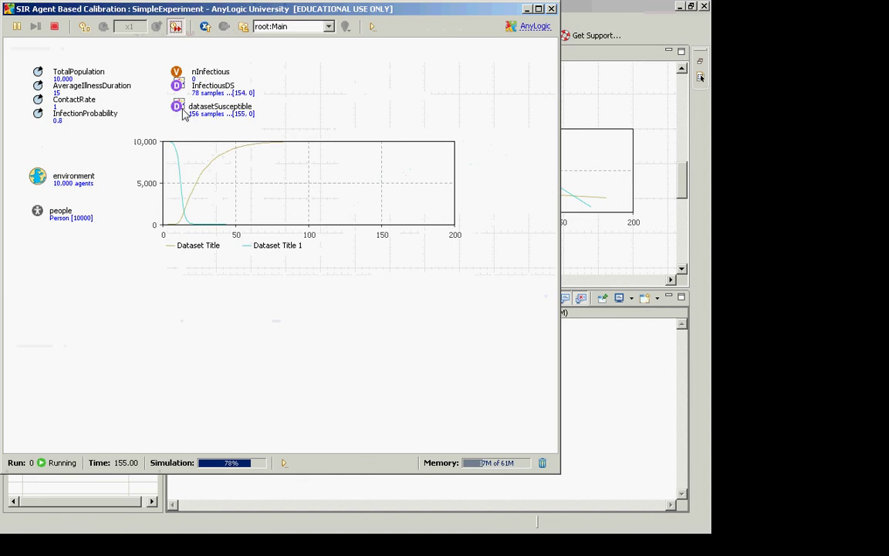
Open the datasetSusceptible samples in an enlarged inspection window, copy them, and close the window
click(177, 108)
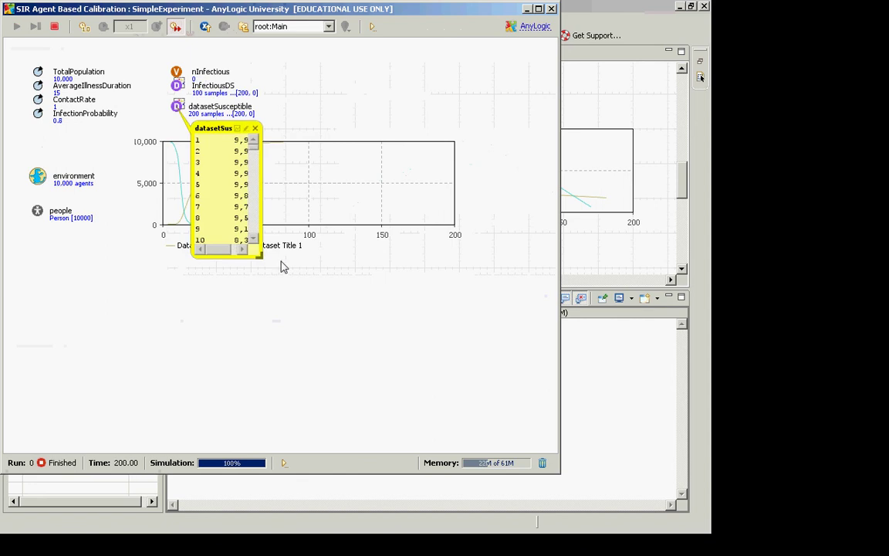
drag(264, 260, 599, 455)
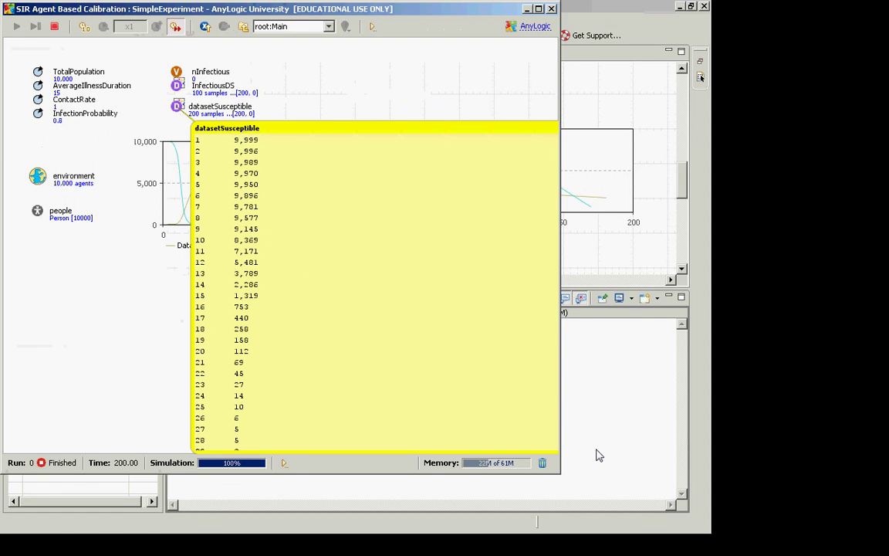
right_click(178, 110)
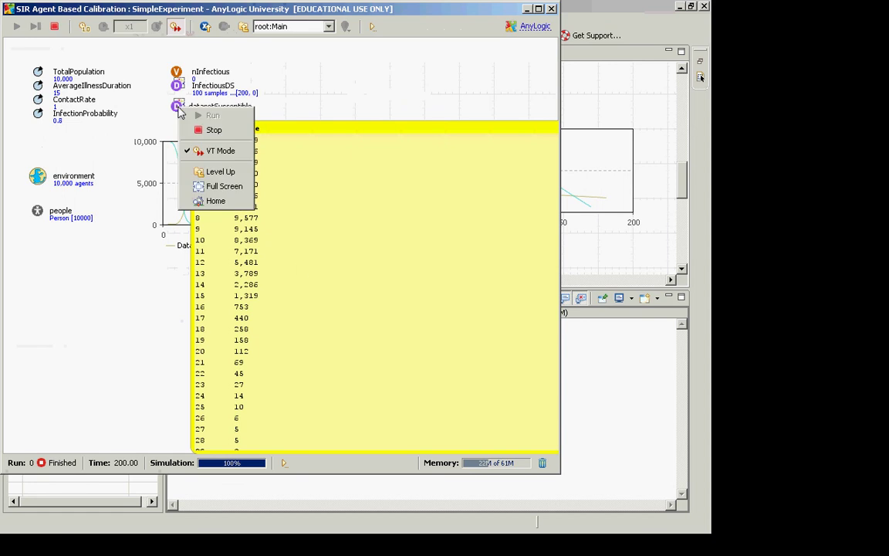
click(155, 106)
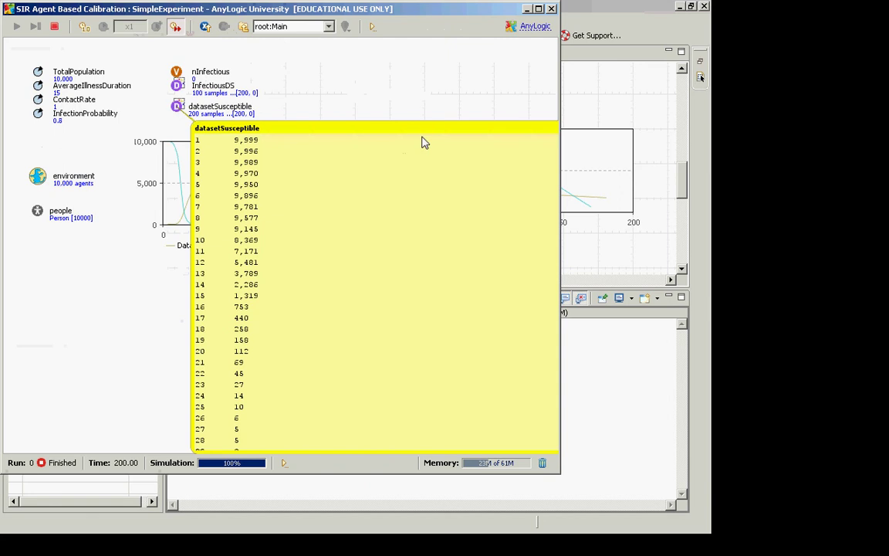
right_click(315, 149)
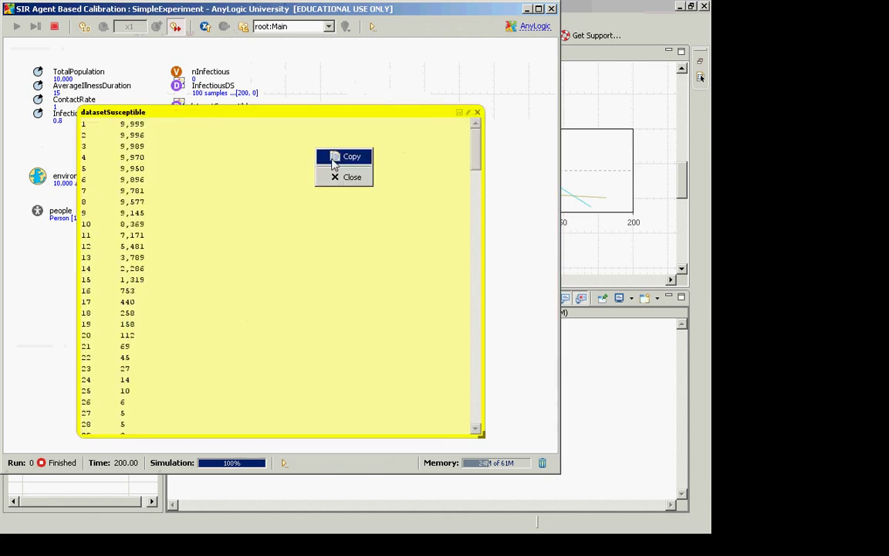
click(333, 158)
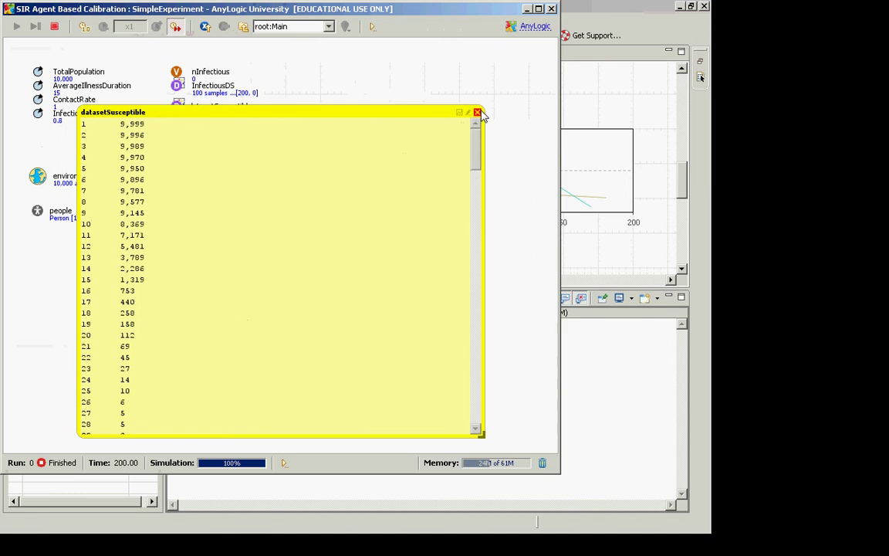
click(478, 113)
Copy the datasetSusceptible samples again from a newly opened inspection window, then close that window
right_click(179, 108)
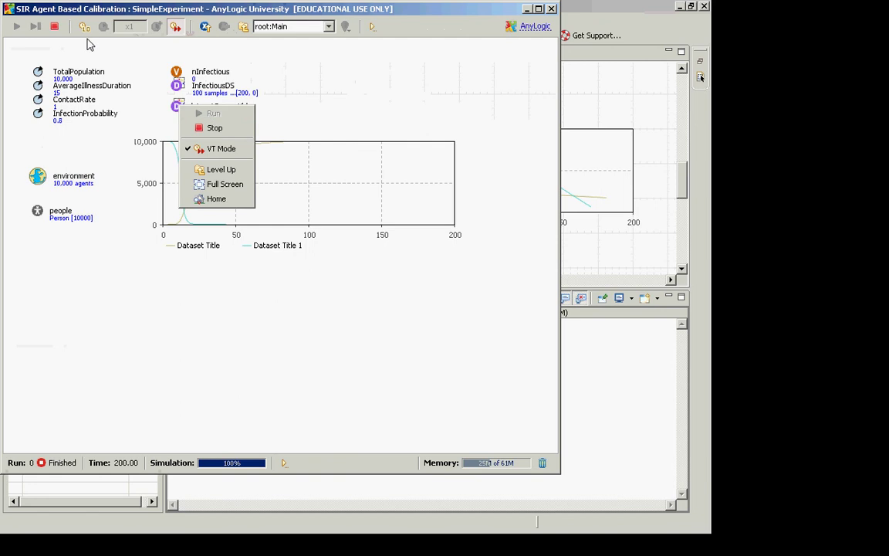
click(180, 108)
click(181, 109)
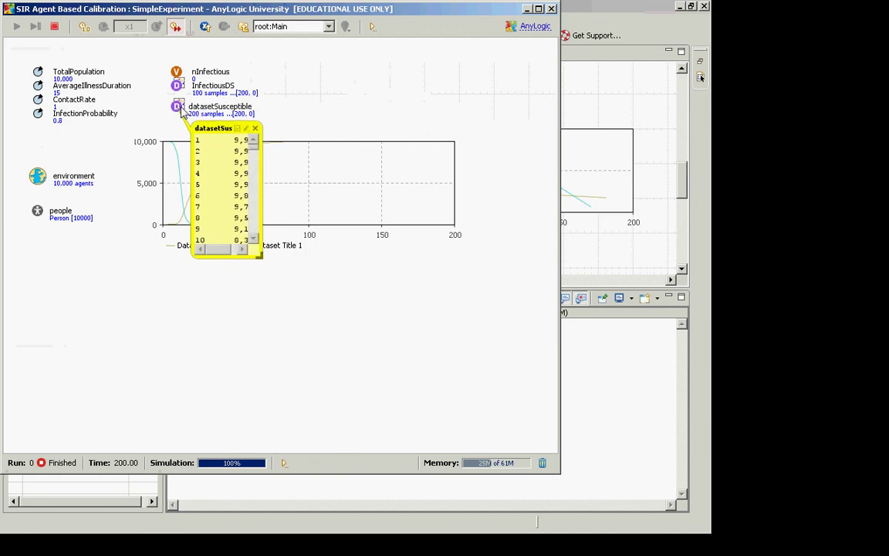
right_click(246, 149)
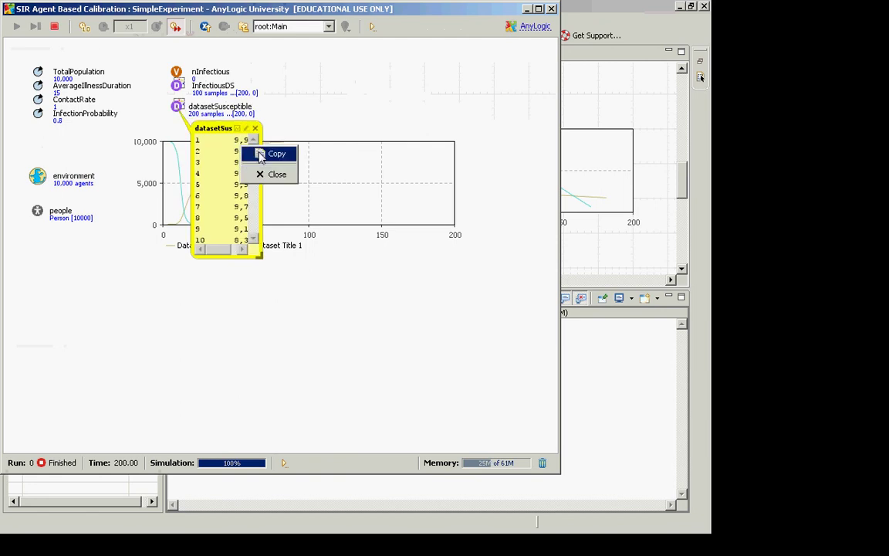
click(258, 152)
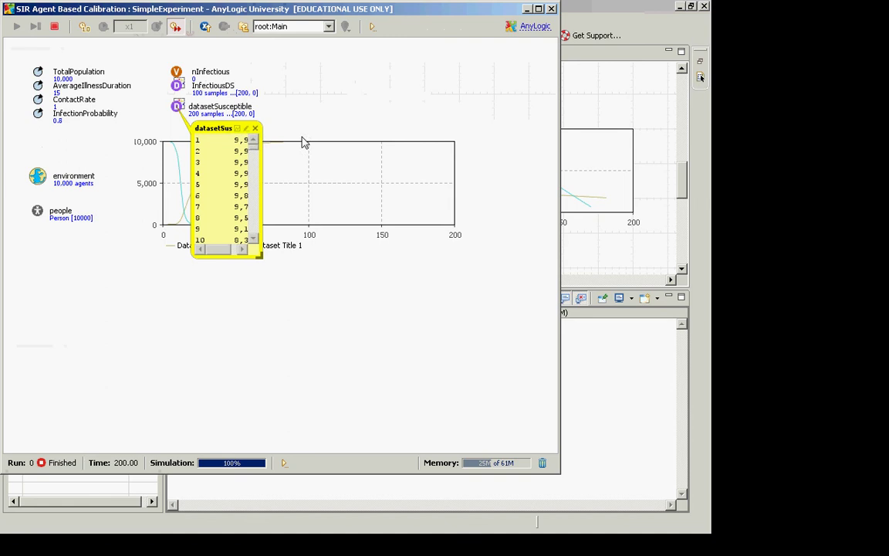
click(255, 128)
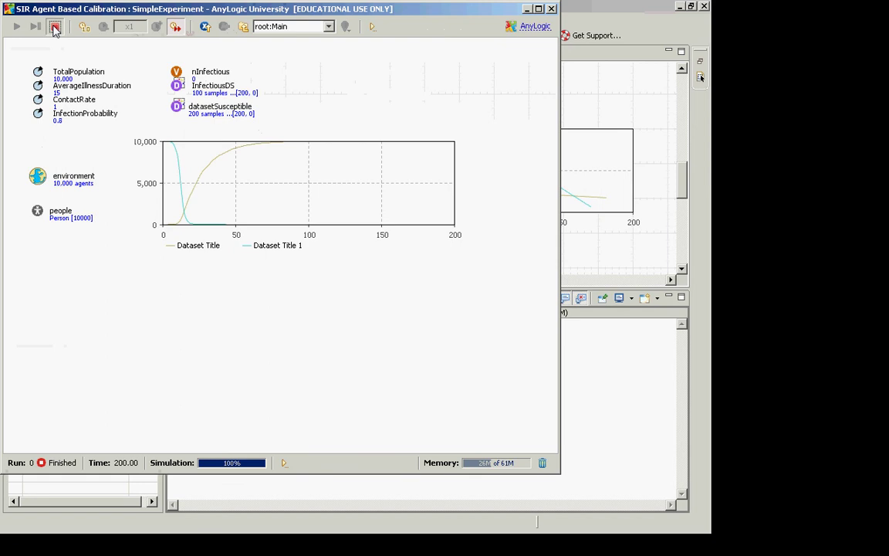
Stop the finished model run and close the SimpleExperiment window
click(55, 28)
key(alt+Tab)
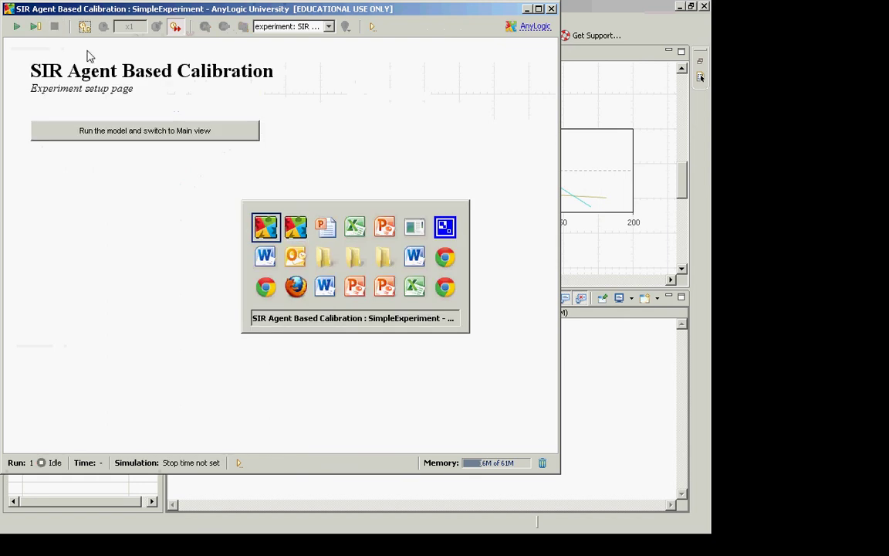
click(550, 10)
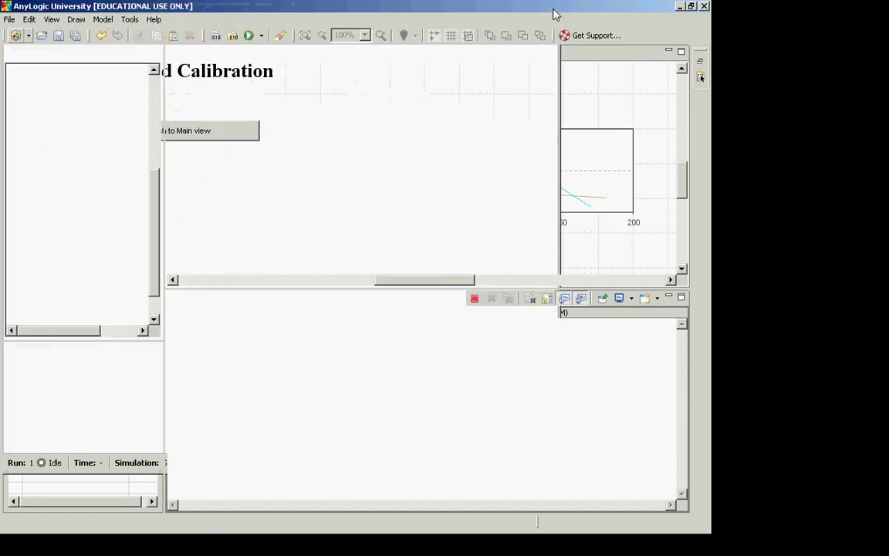
Switch to the PowerPoint slide show, review the slides on copying data set contents and dataset properties, and return to AnyLogic
key(alt+Tab)
click(429, 182)
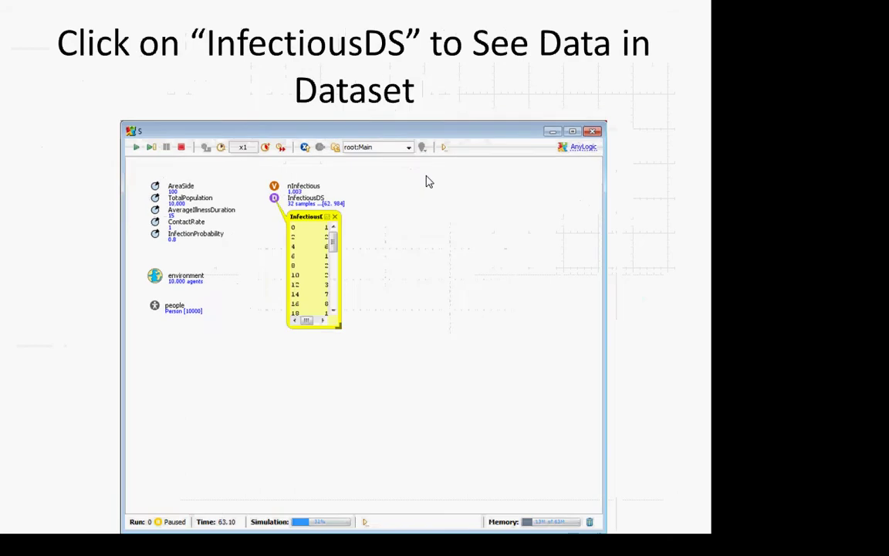
click(429, 181)
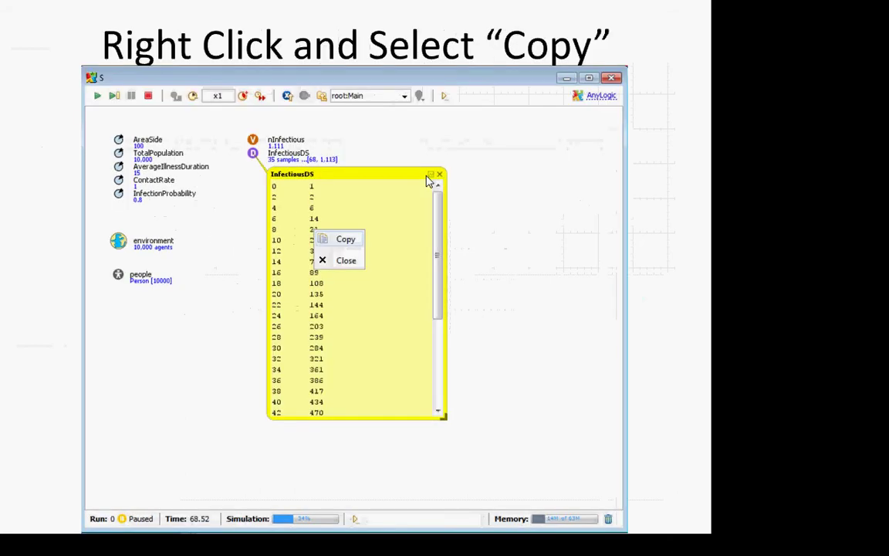
click(430, 181)
click(429, 181)
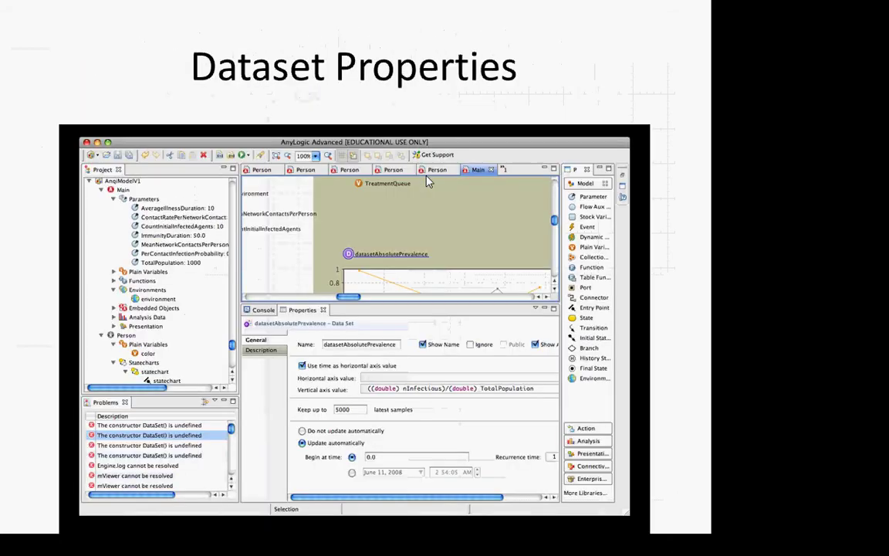
click(429, 181)
click(429, 181)
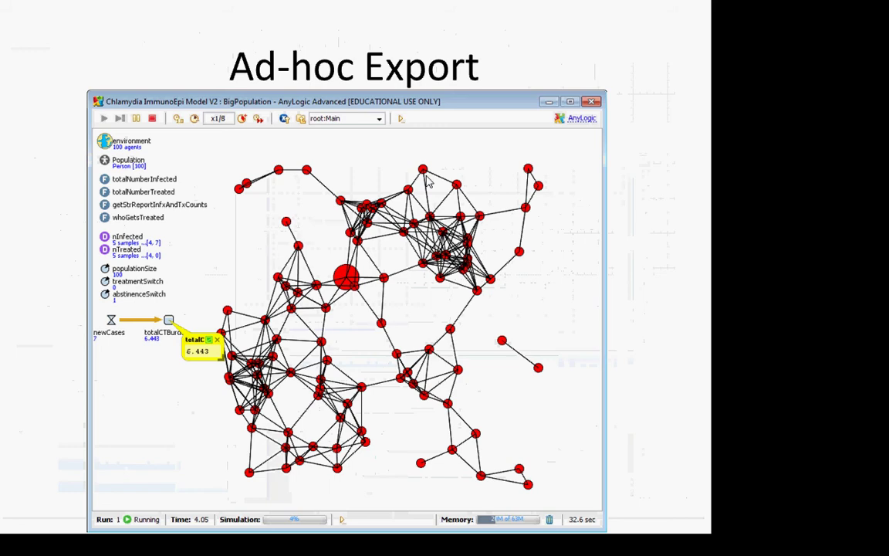
key(Left)
key(alt+Tab)
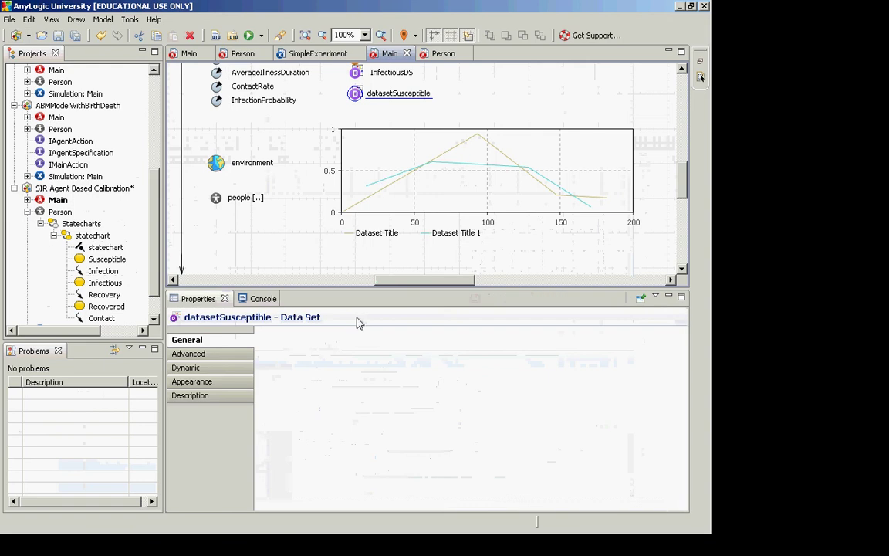
Switch the time plot's second data item, Dataset Title 1, from a value to a data set
click(452, 156)
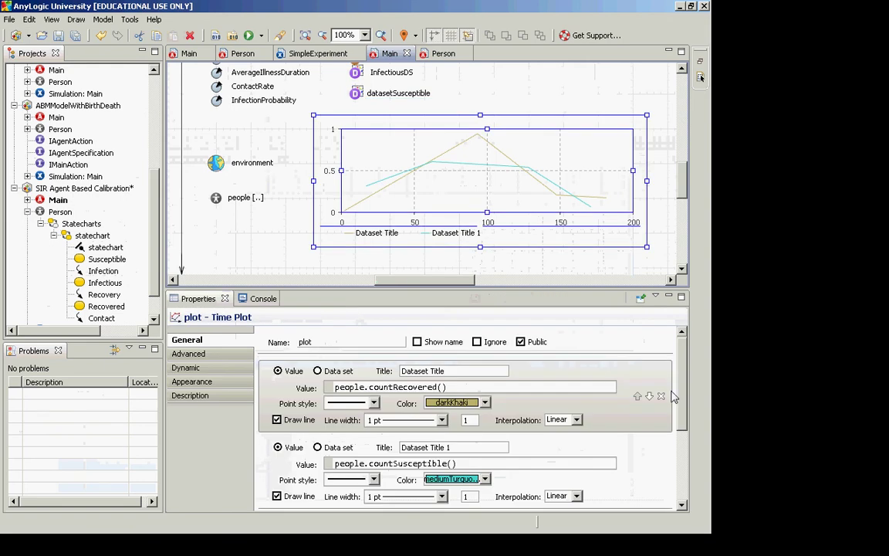
drag(682, 406, 686, 426)
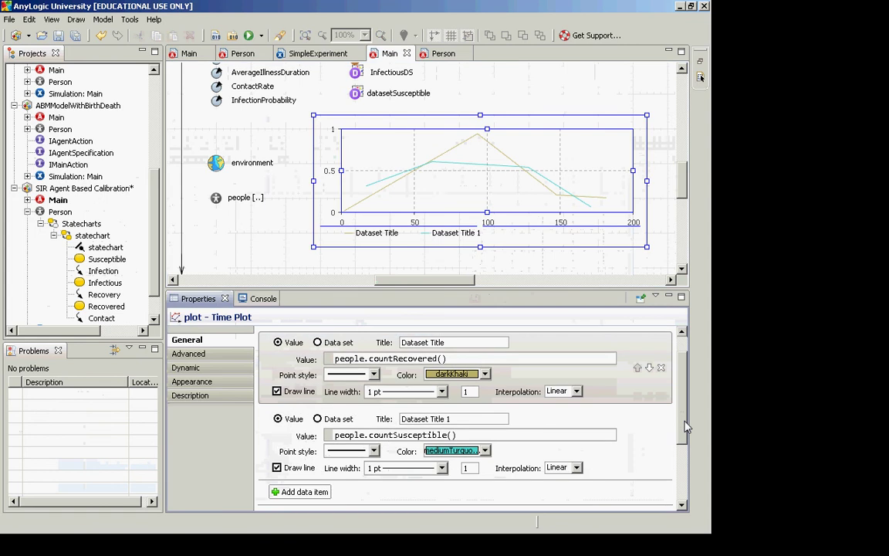
scroll(686, 427, up, 1)
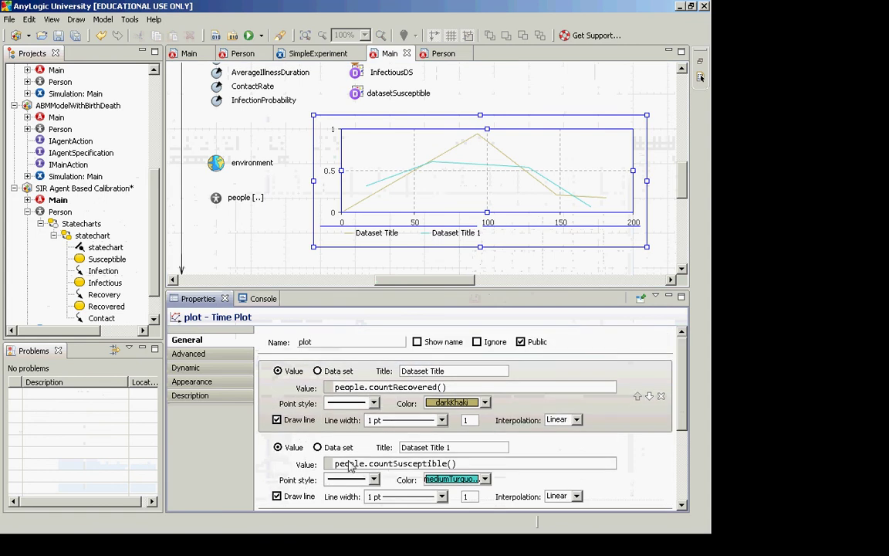
click(317, 448)
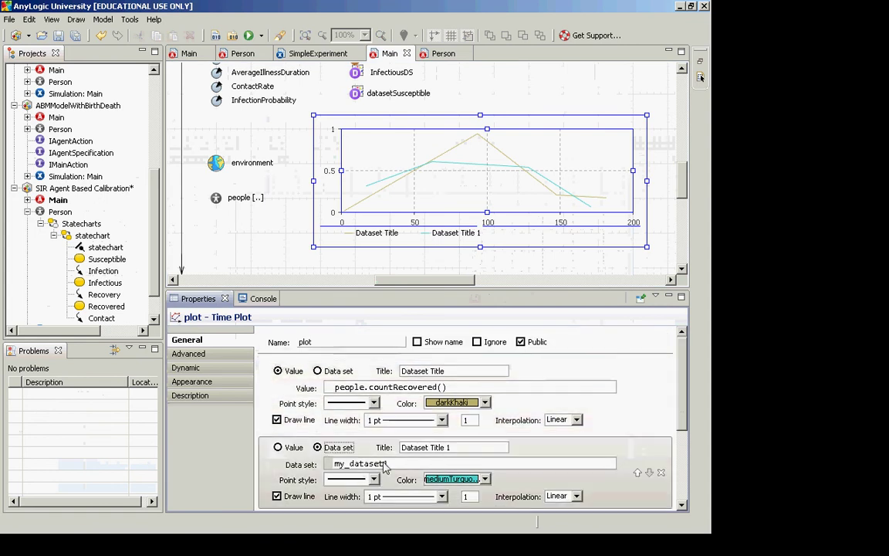
Enter datasetSusceptible as the data set of the time plot's second item
text(count)
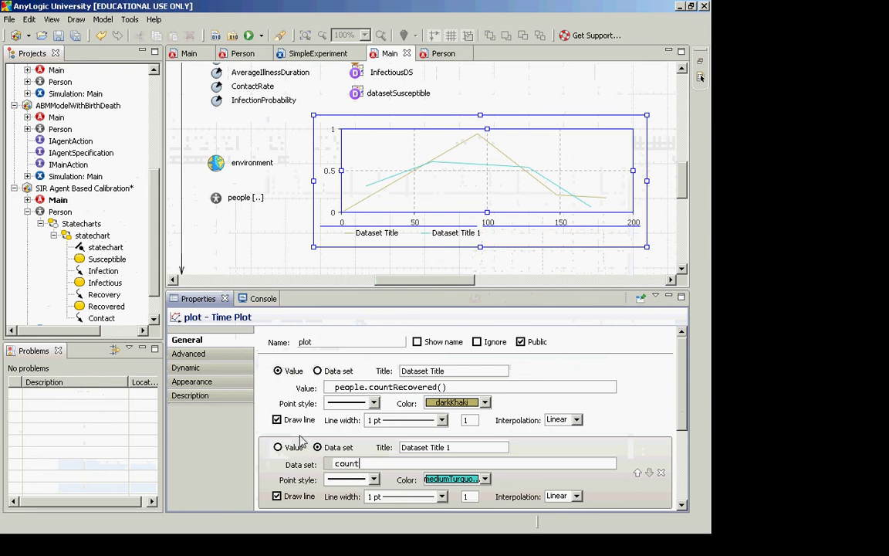
key(BackSpace)
key(BackSpace)
key(BackSpace)
key(BackSpace)
key(BackSpace)
text(dta)
text(ata)
text(setSuscep)
text(tible)
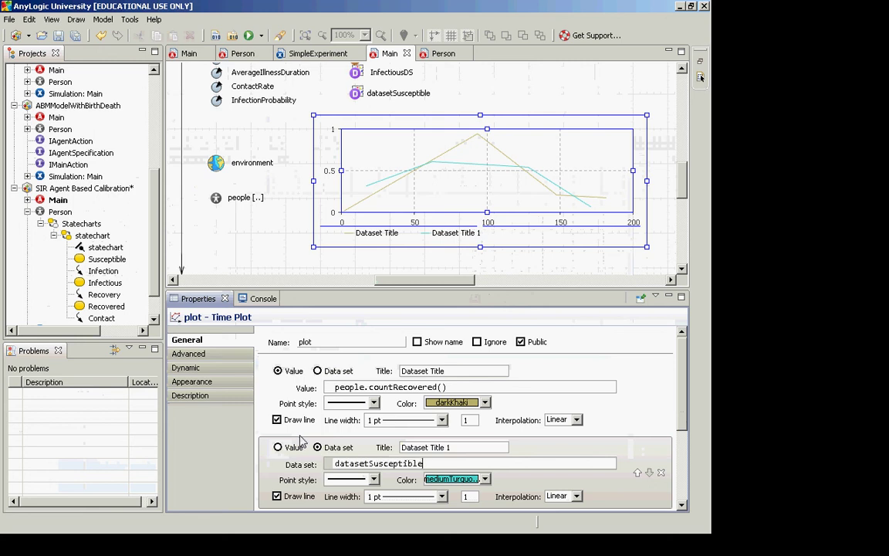
Replace the second plot item's data set entry with people.countSusceptible()
key(ctrl+a)
text(peopl)
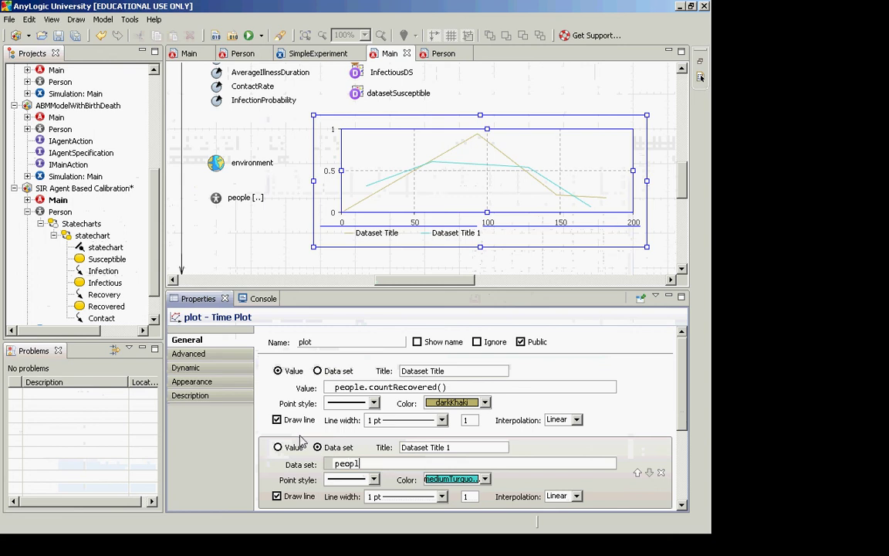
text(e)
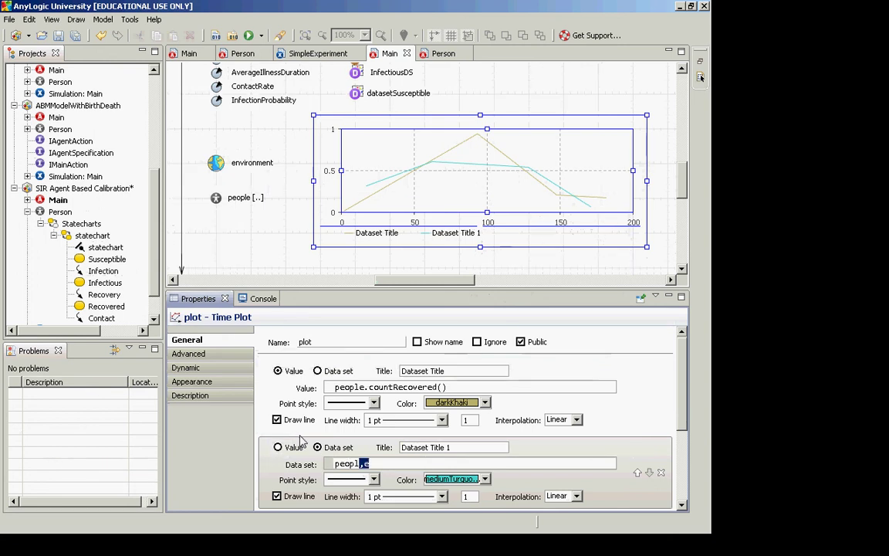
key(ctrl+z)
key(ctrl+z)
key(ctrl+z)
key(ctrl+z)
key(ctrl+z)
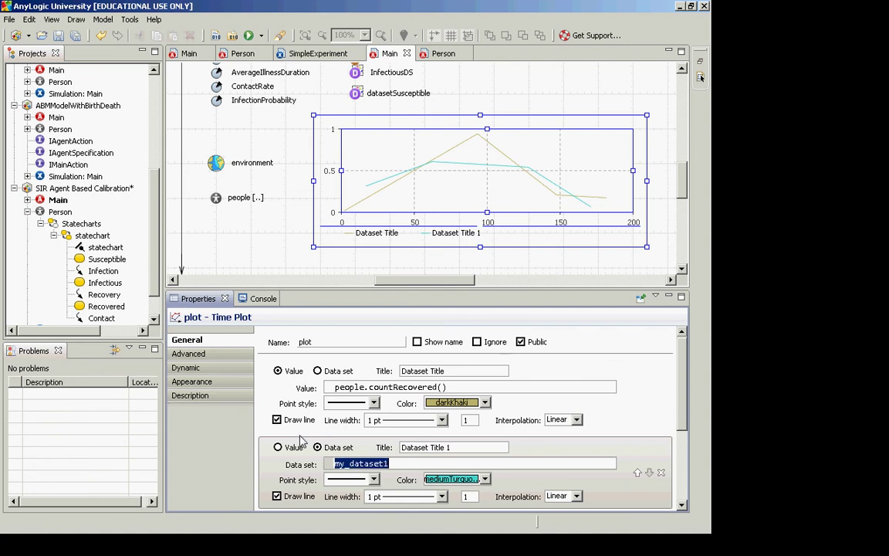
text(people.count)
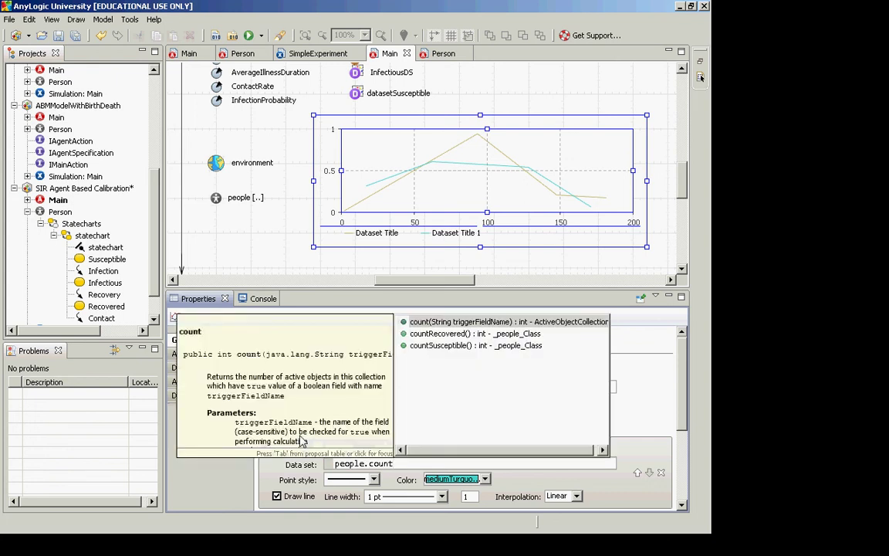
key(Return)
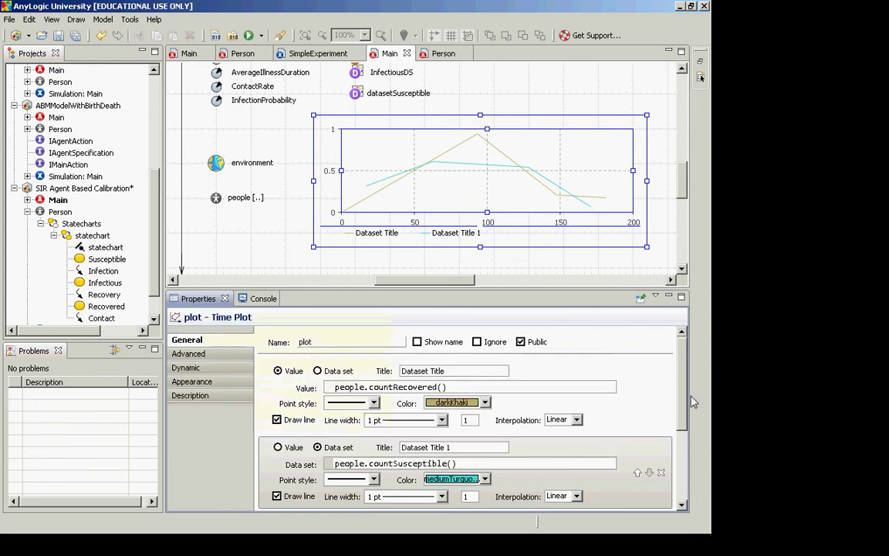
Add a third data item to the time plot and make it draw from the data set InfectiousDS
drag(685, 397, 625, 510)
click(314, 386)
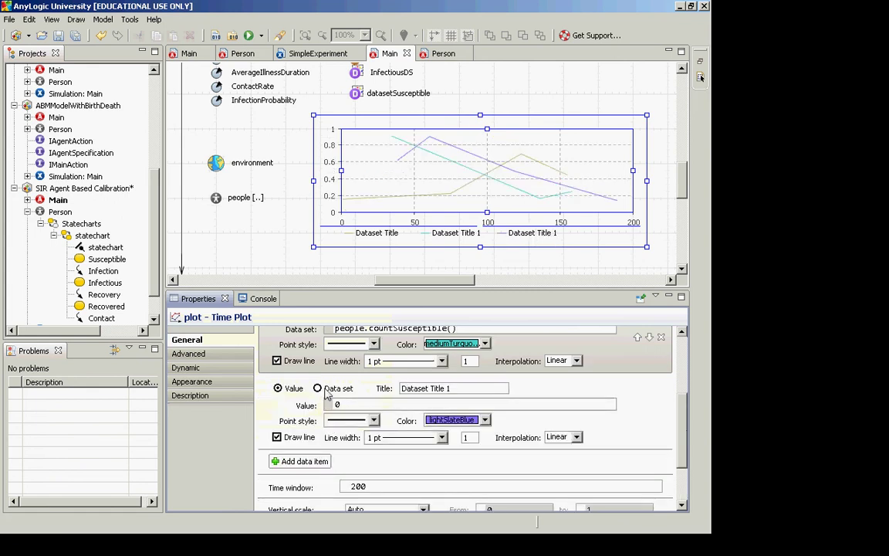
double_click(360, 404)
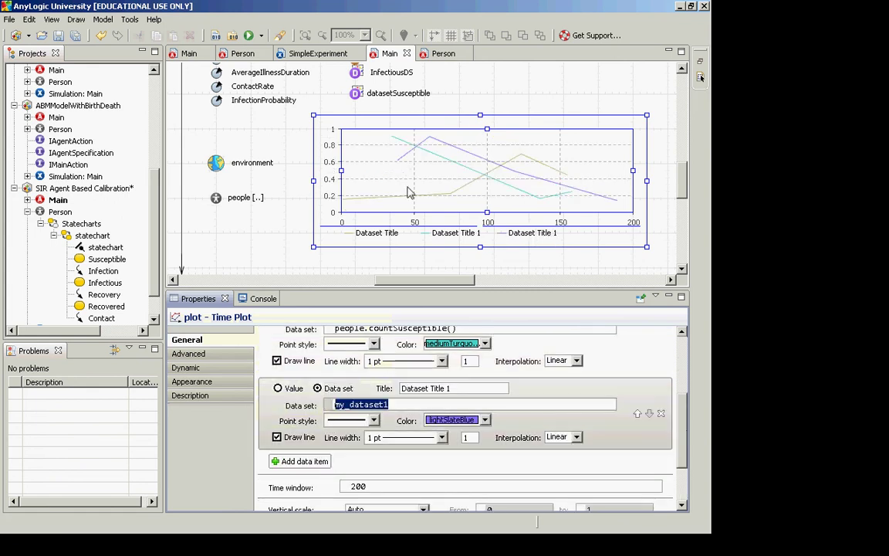
text(InfectiousDS)
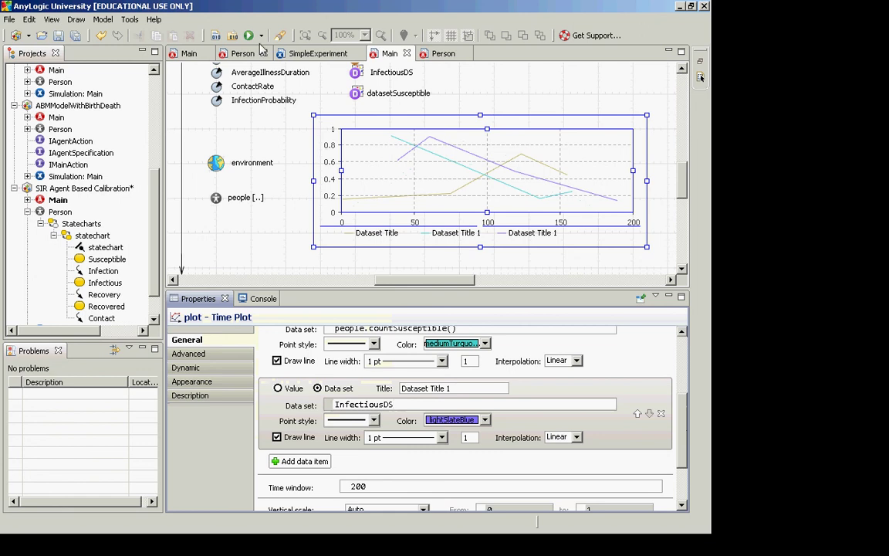
Try to launch the SIR Agent Based Calibration model and go to the source of the type mismatch error in the time plot
click(260, 36)
click(261, 72)
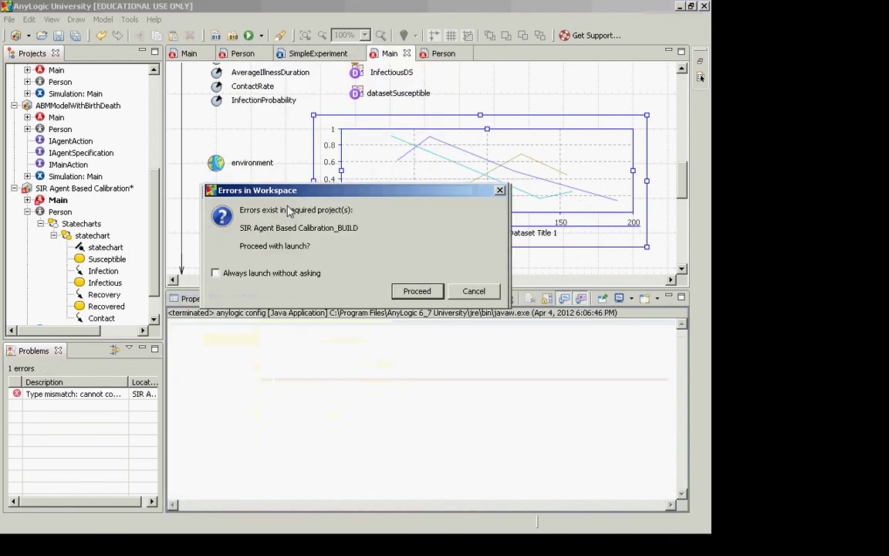
click(474, 291)
click(97, 395)
double_click(95, 397)
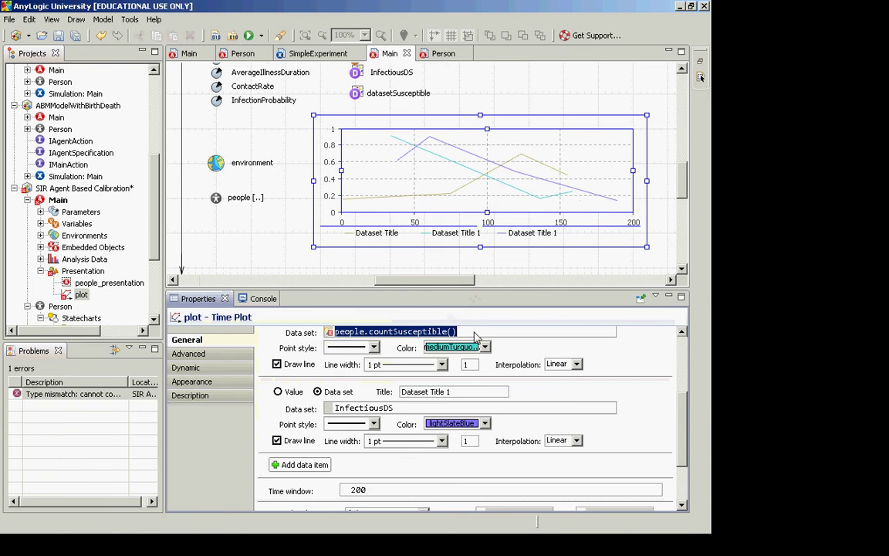
Switch the time plot's second data item, people.countSusceptible(), from a data set back to a value
click(468, 334)
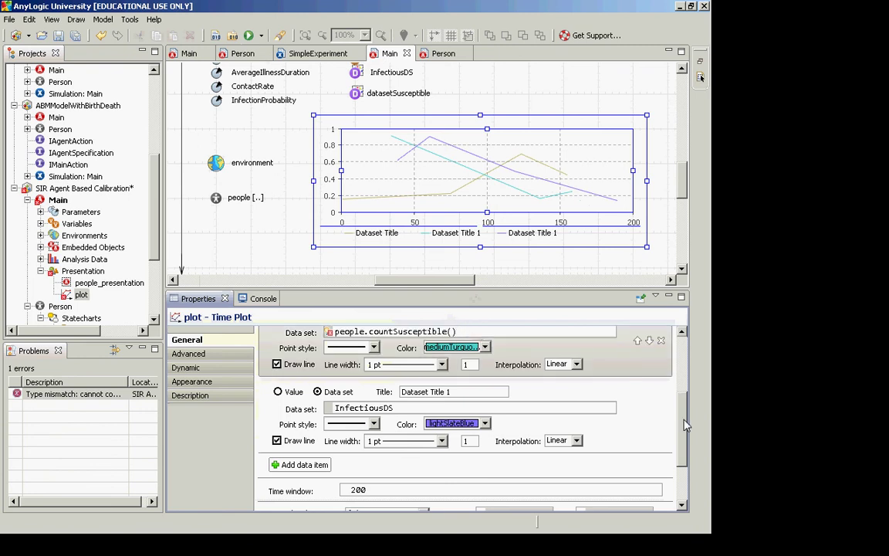
scroll(286, 427, up, 3)
click(279, 420)
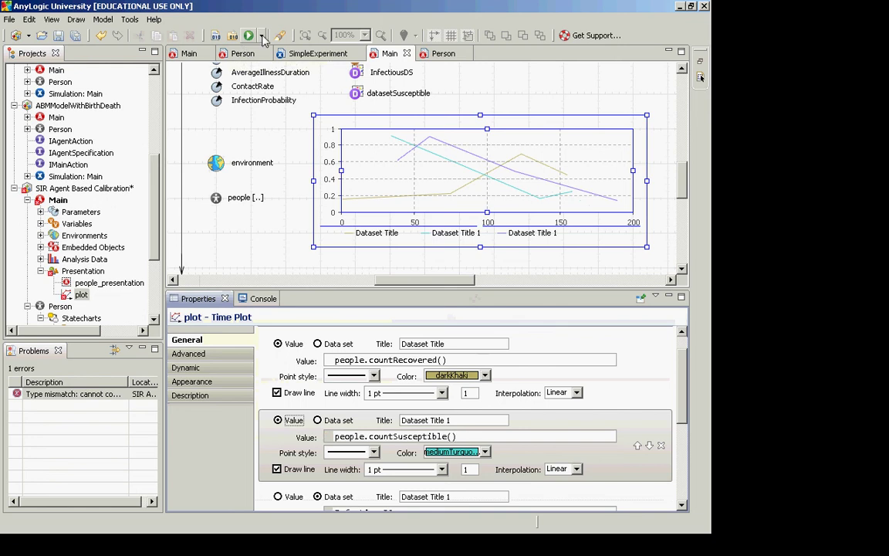
Run SimpleExperiment at maximum speed until it finishes, check the time plot's curves, and close the simulation window
click(262, 36)
click(265, 52)
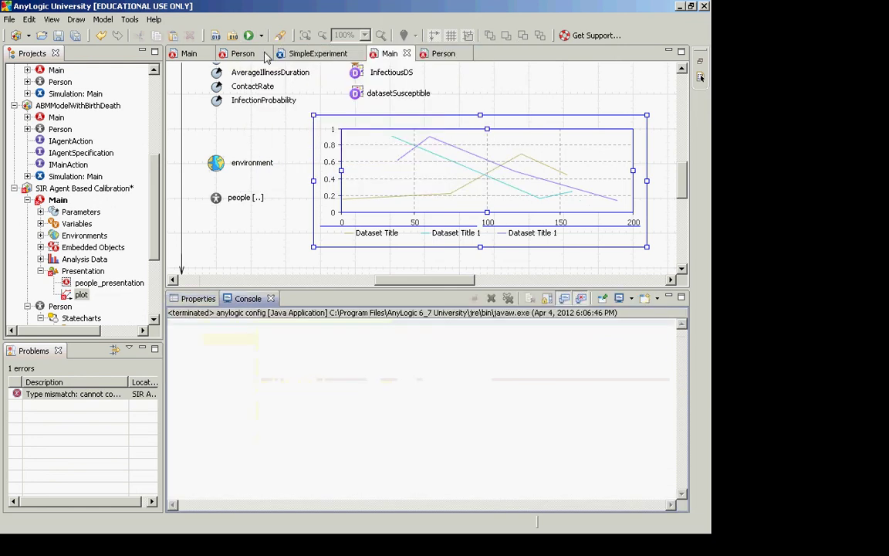
click(159, 133)
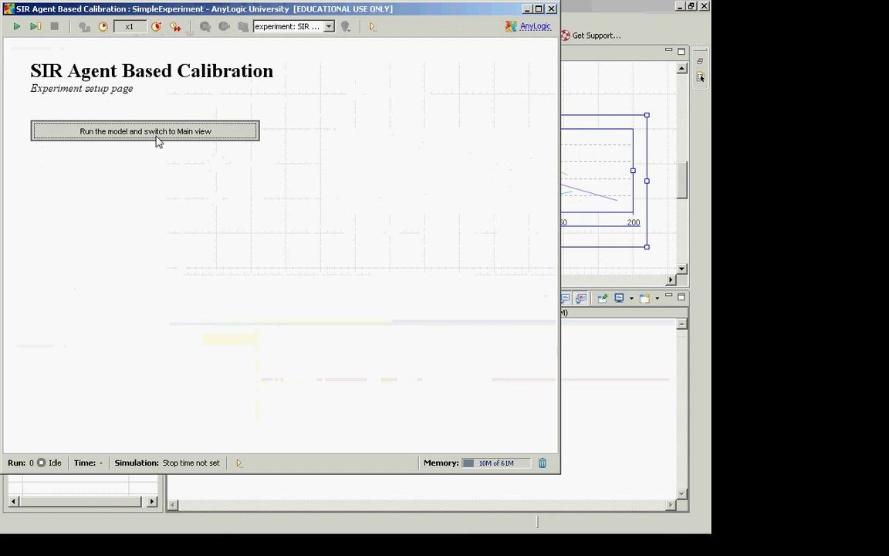
click(175, 28)
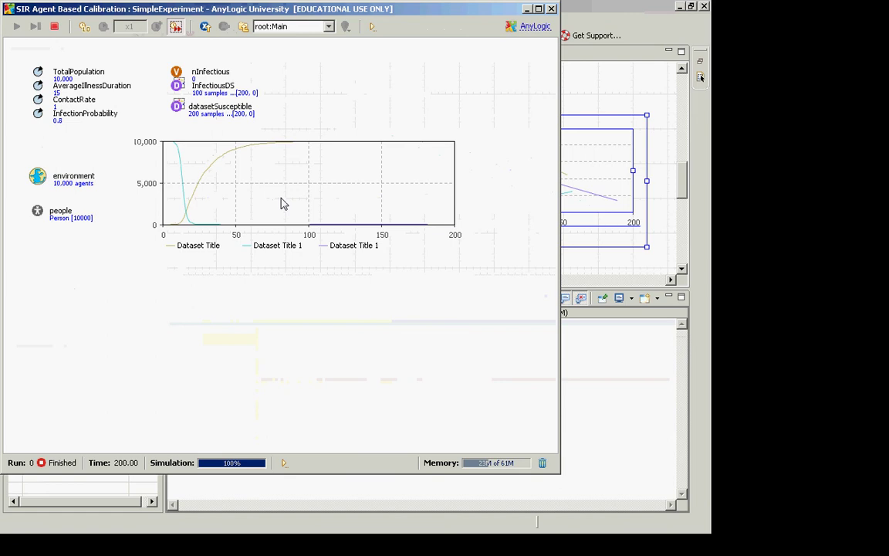
key(alt+F4)
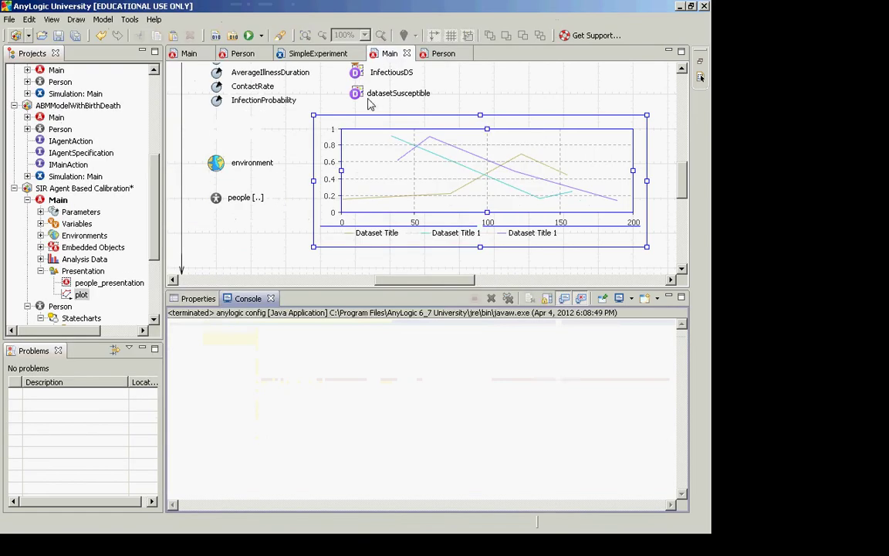
Set the InfectiousDS data set to keep up to 200 latest samples and update automatically with a recurrence time of 1
click(356, 72)
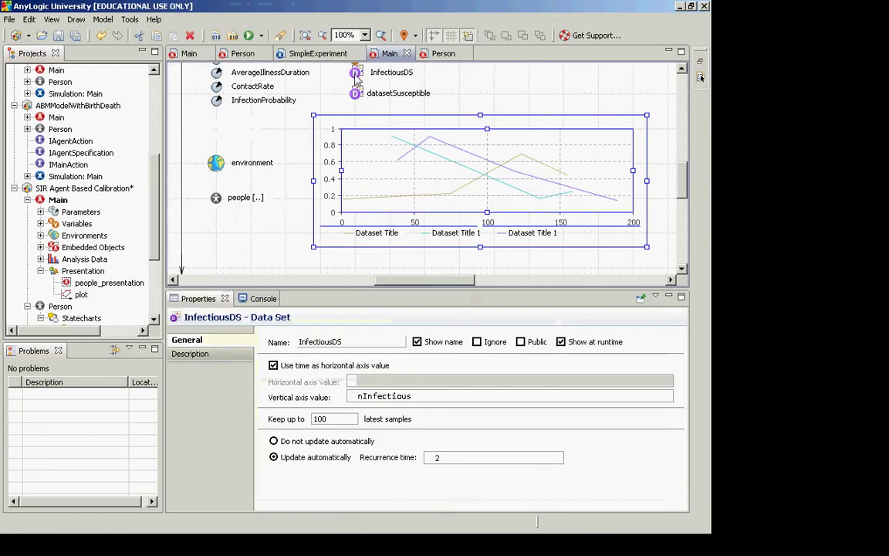
double_click(347, 419)
text(200)
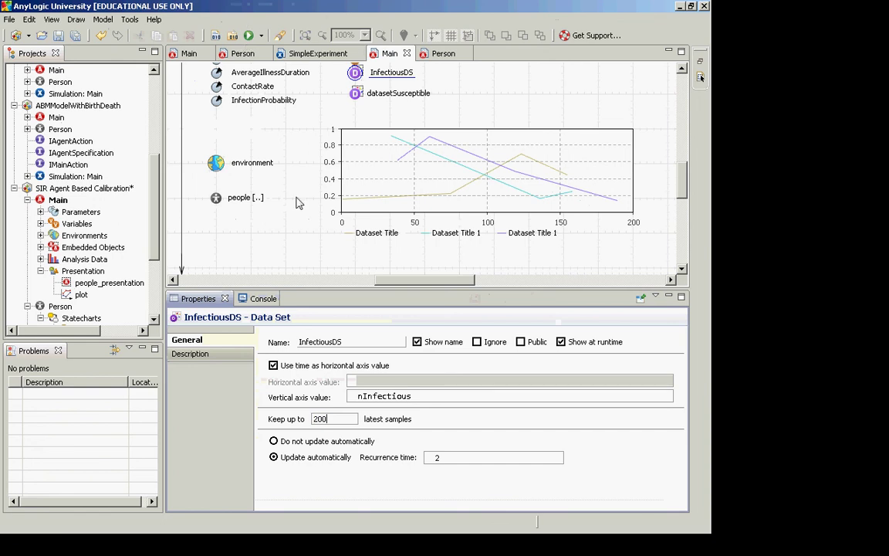
double_click(455, 460)
text(1)
Rerun SimpleExperiment at maximum speed to check the InfectiousDS curve in the time plot, and close the simulation window
click(262, 35)
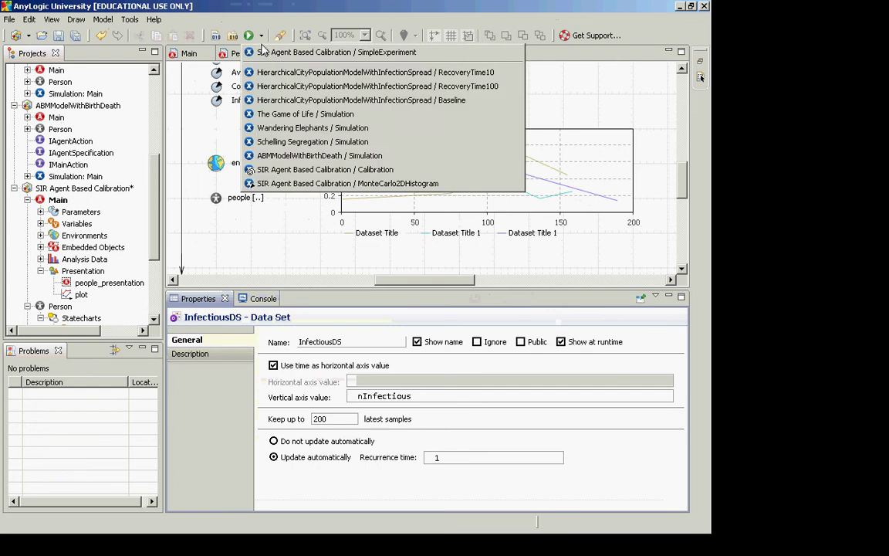
click(262, 52)
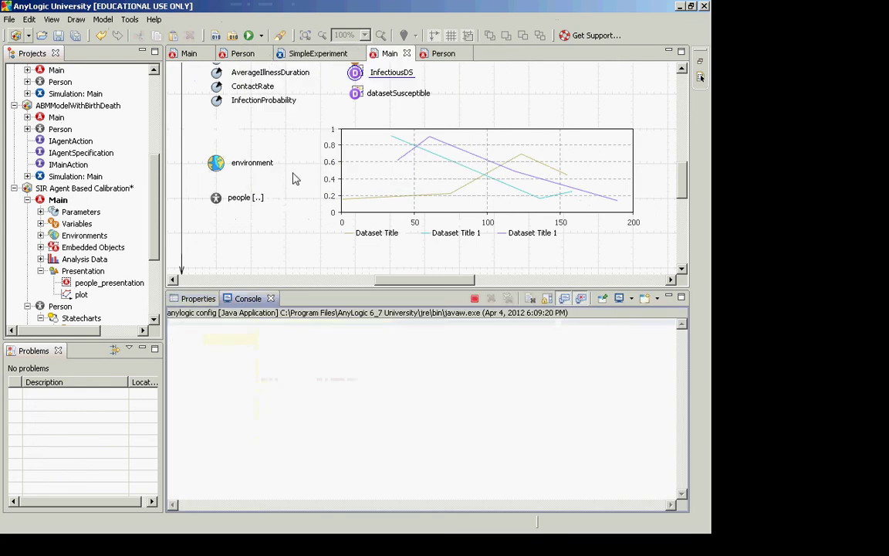
click(205, 131)
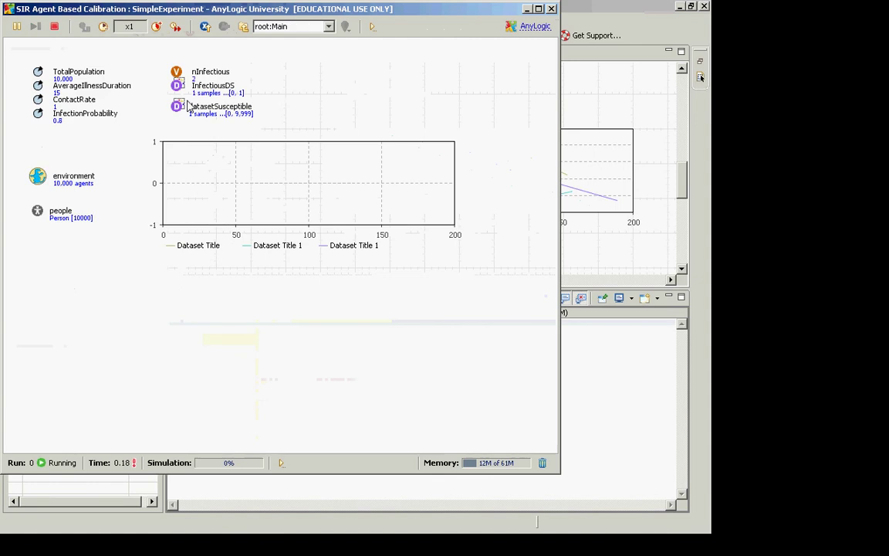
click(175, 27)
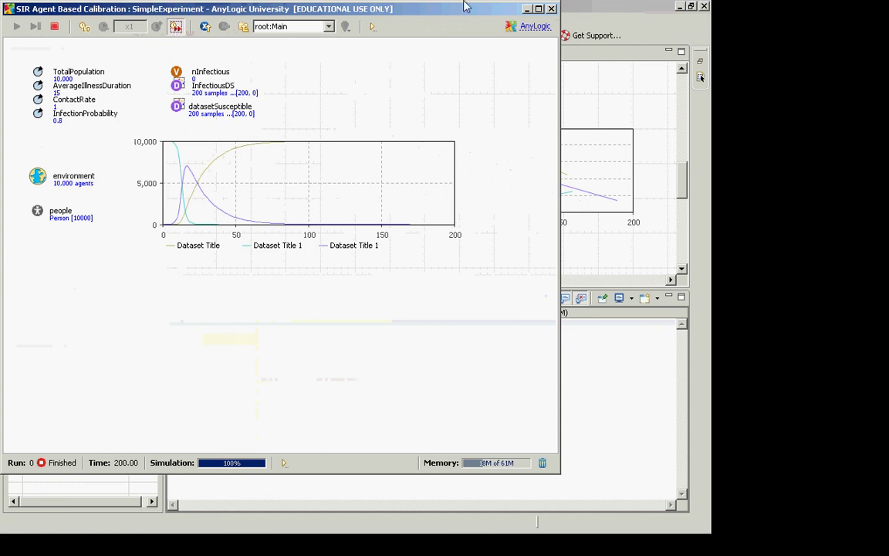
click(552, 9)
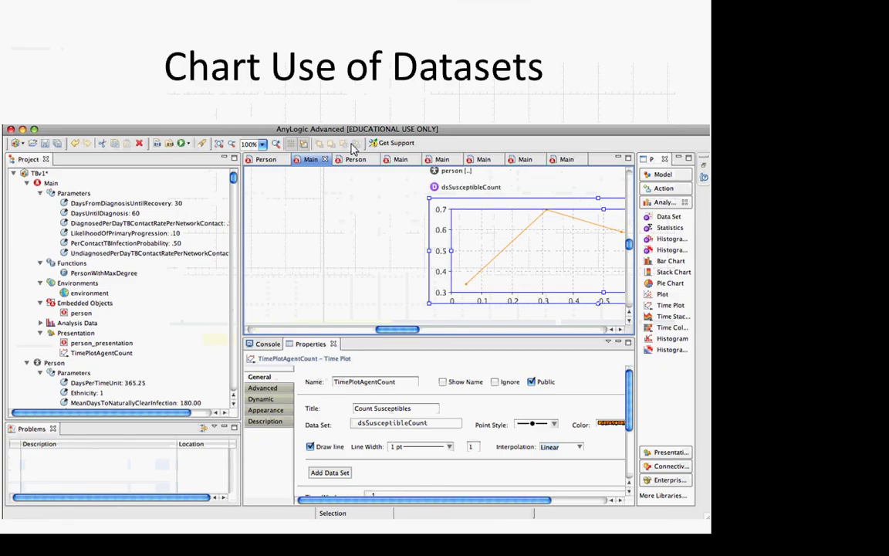